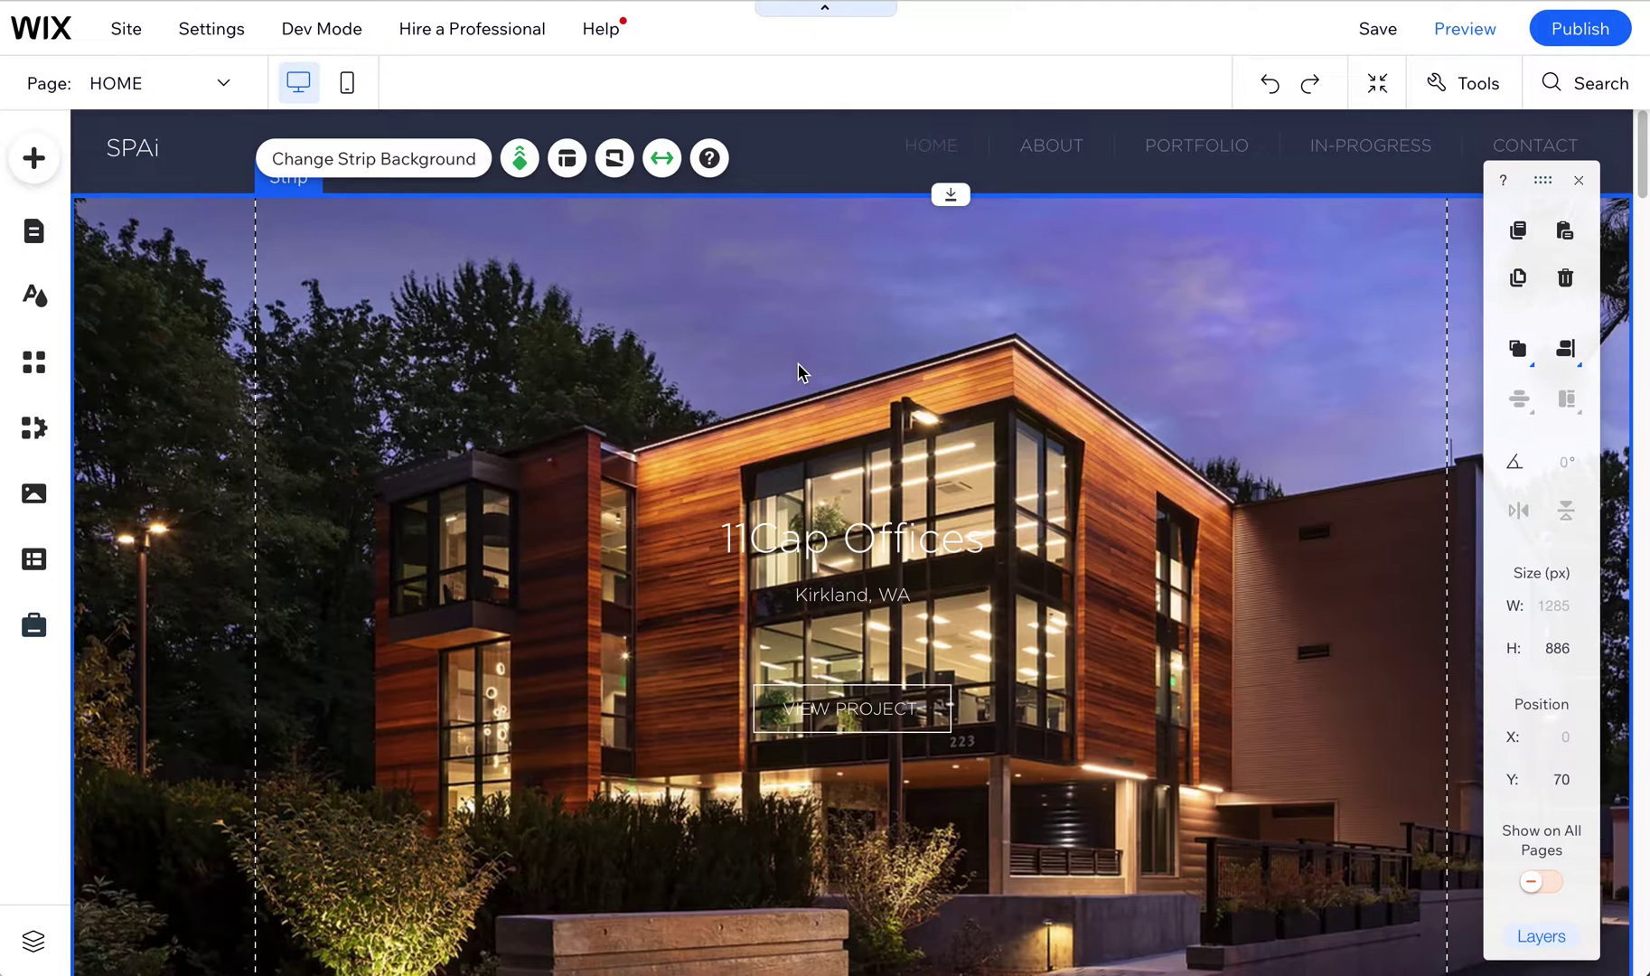
Step: Scroll through the page and select the 11Cap Offices strip
scroll(840, 407, down, 5)
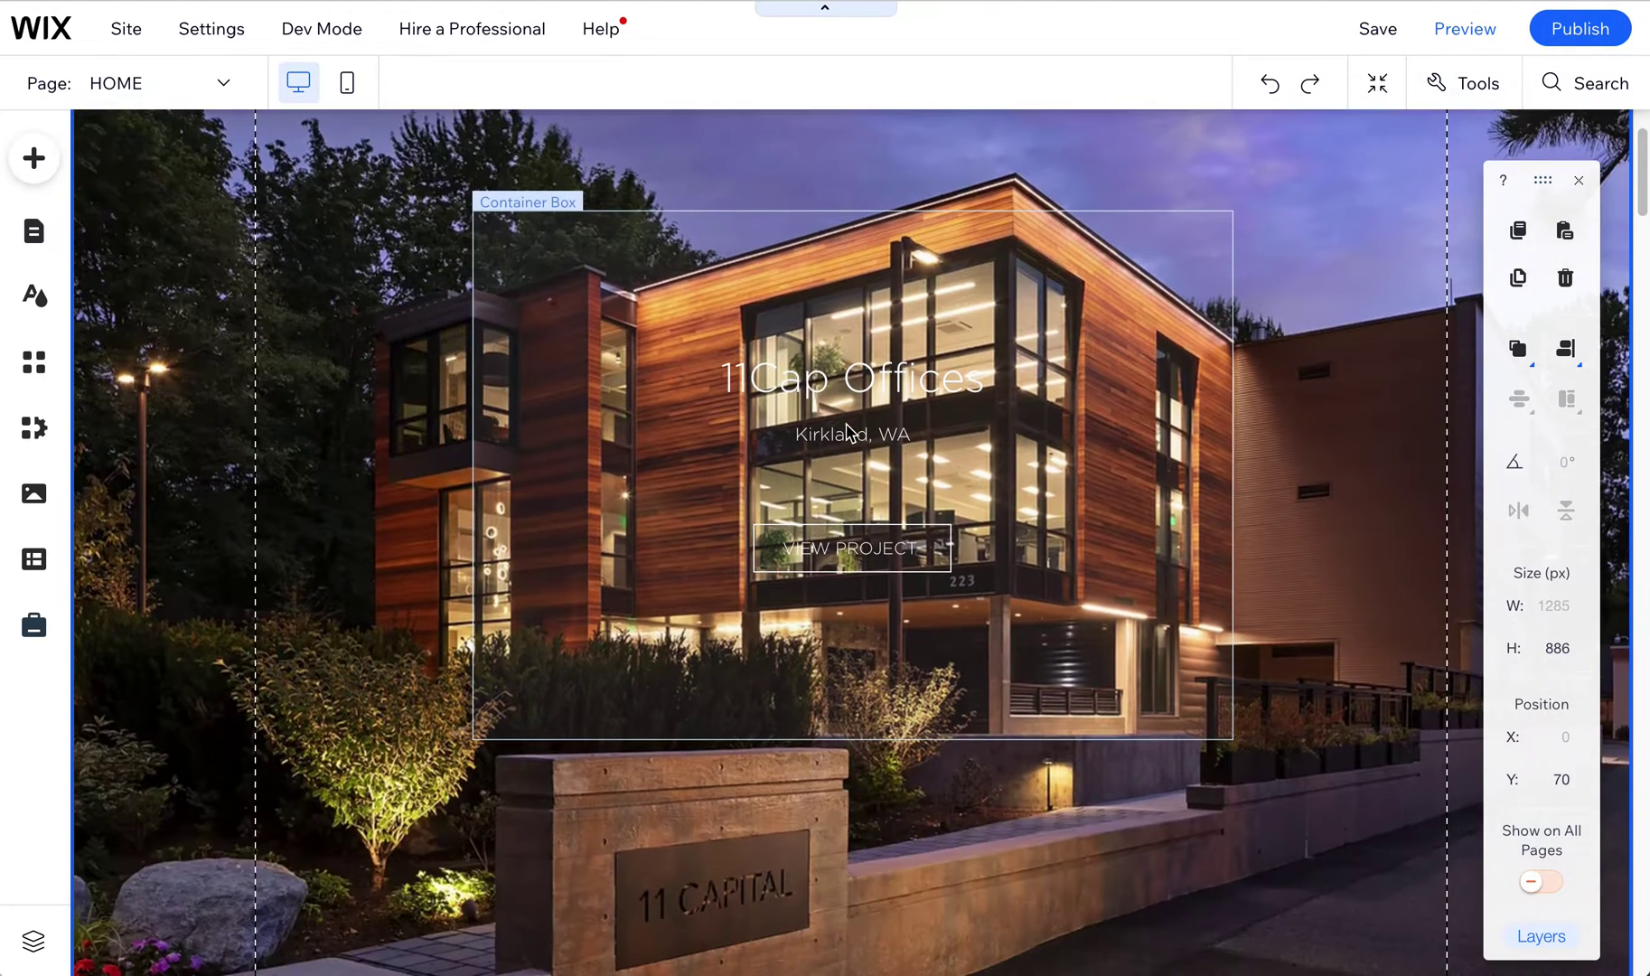
scroll(849, 433, down, 5)
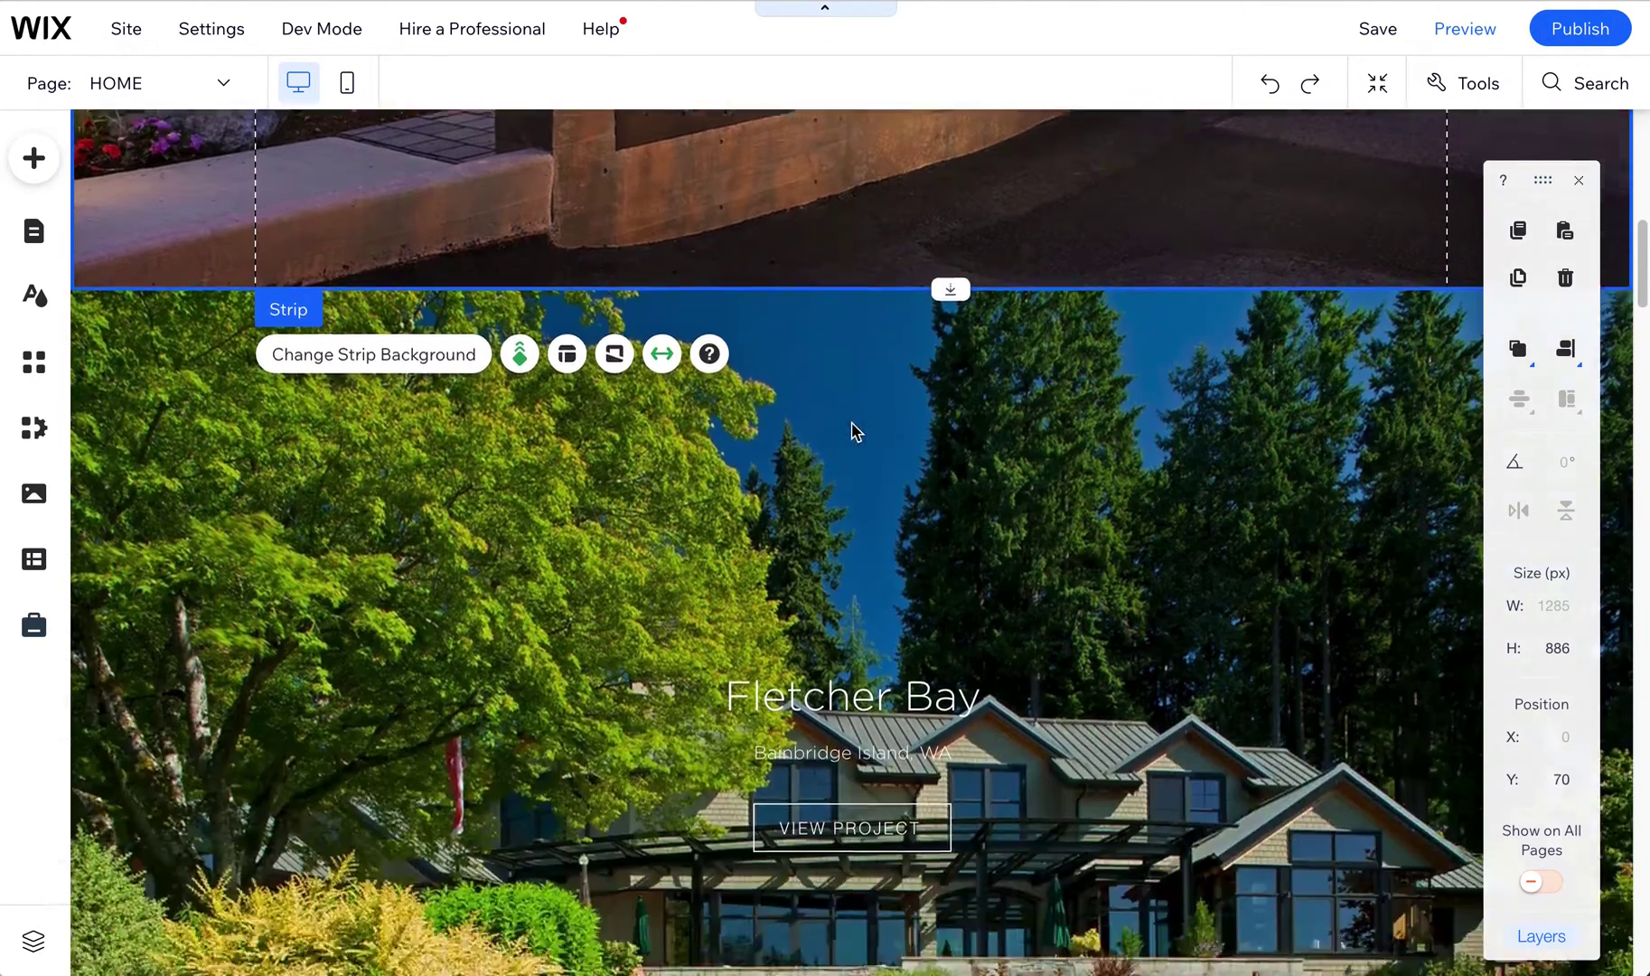
scroll(849, 435, up, 8)
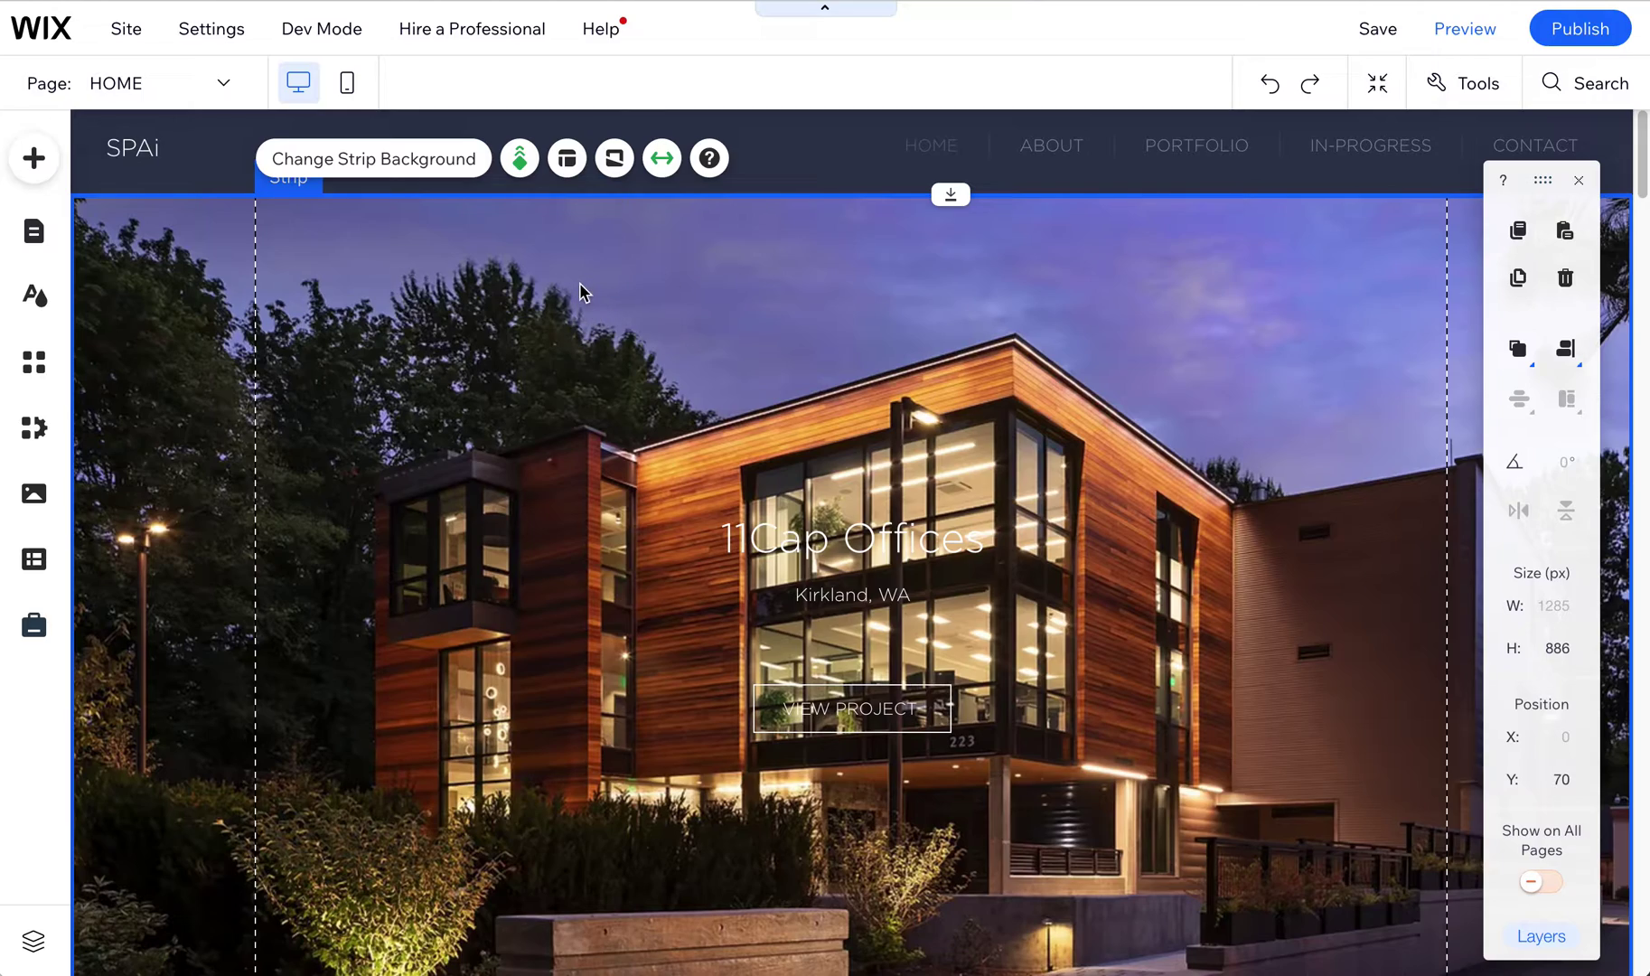
scroll(873, 483, down, 5)
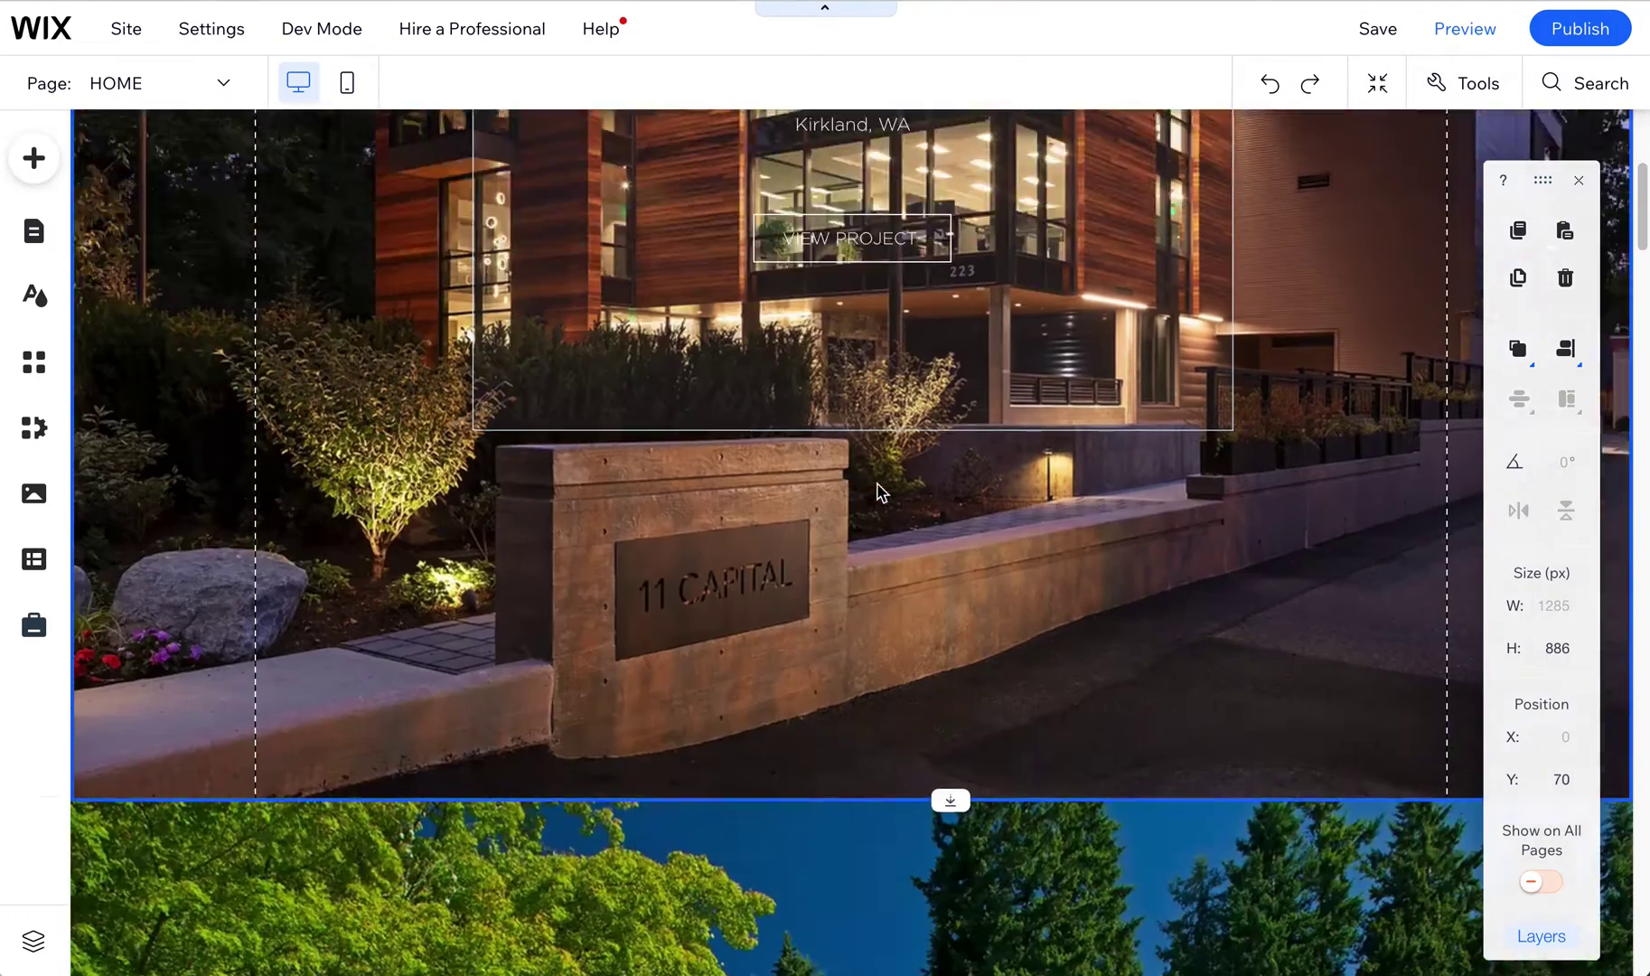
scroll(880, 492, down, 3)
click(768, 635)
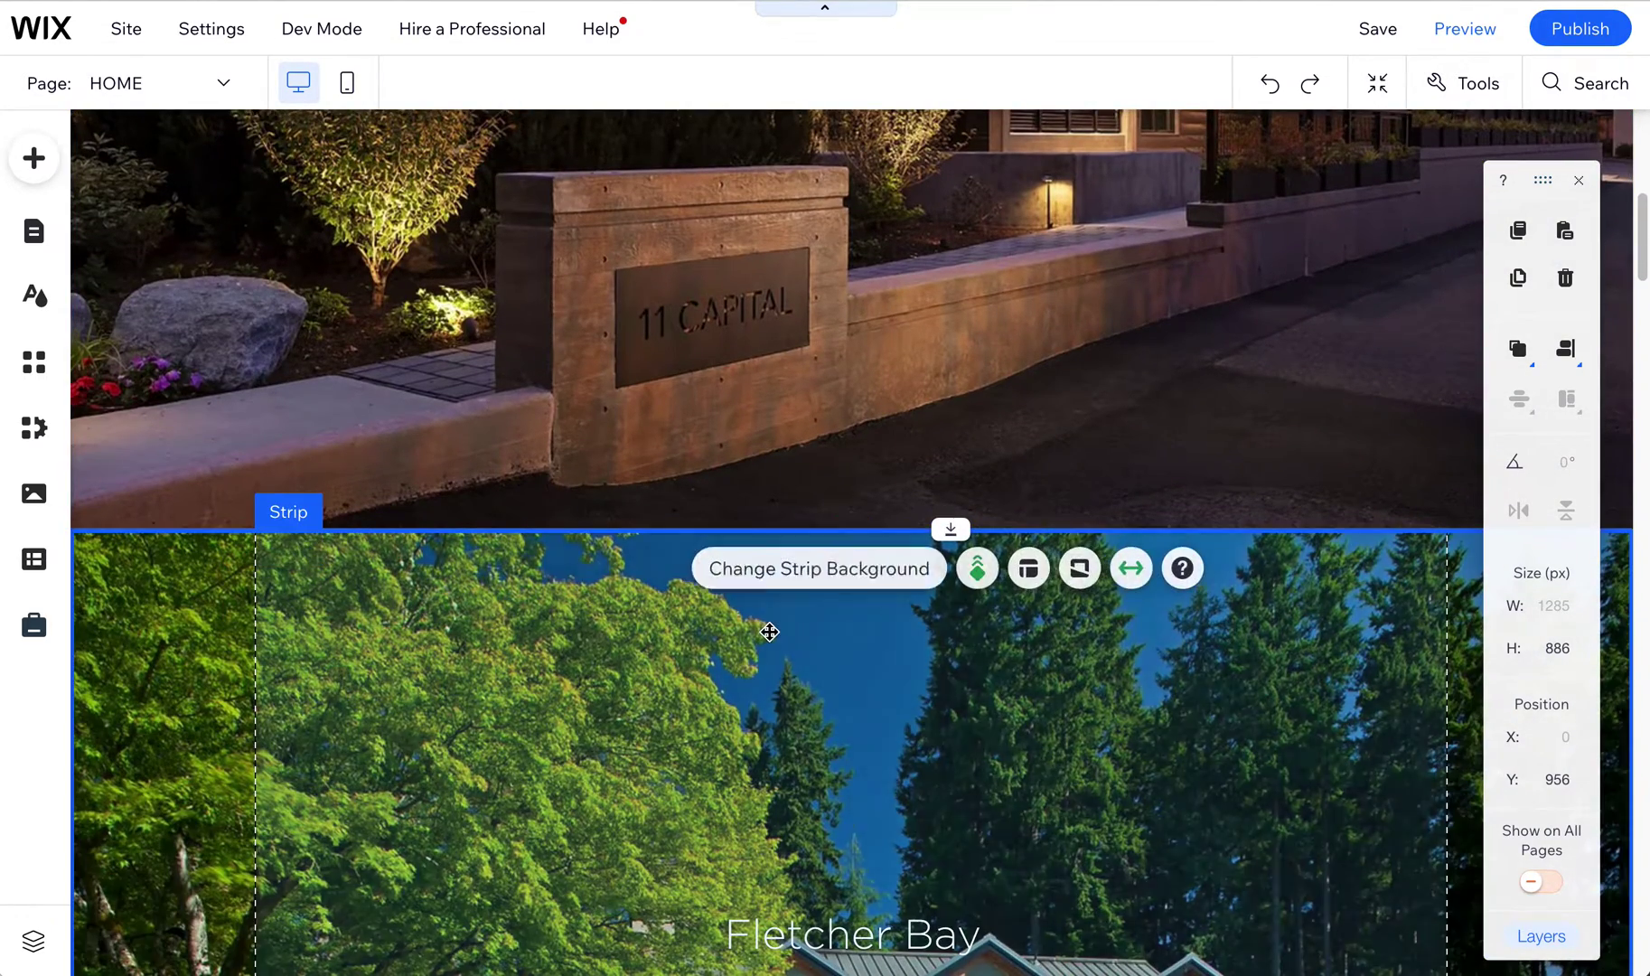
click(553, 508)
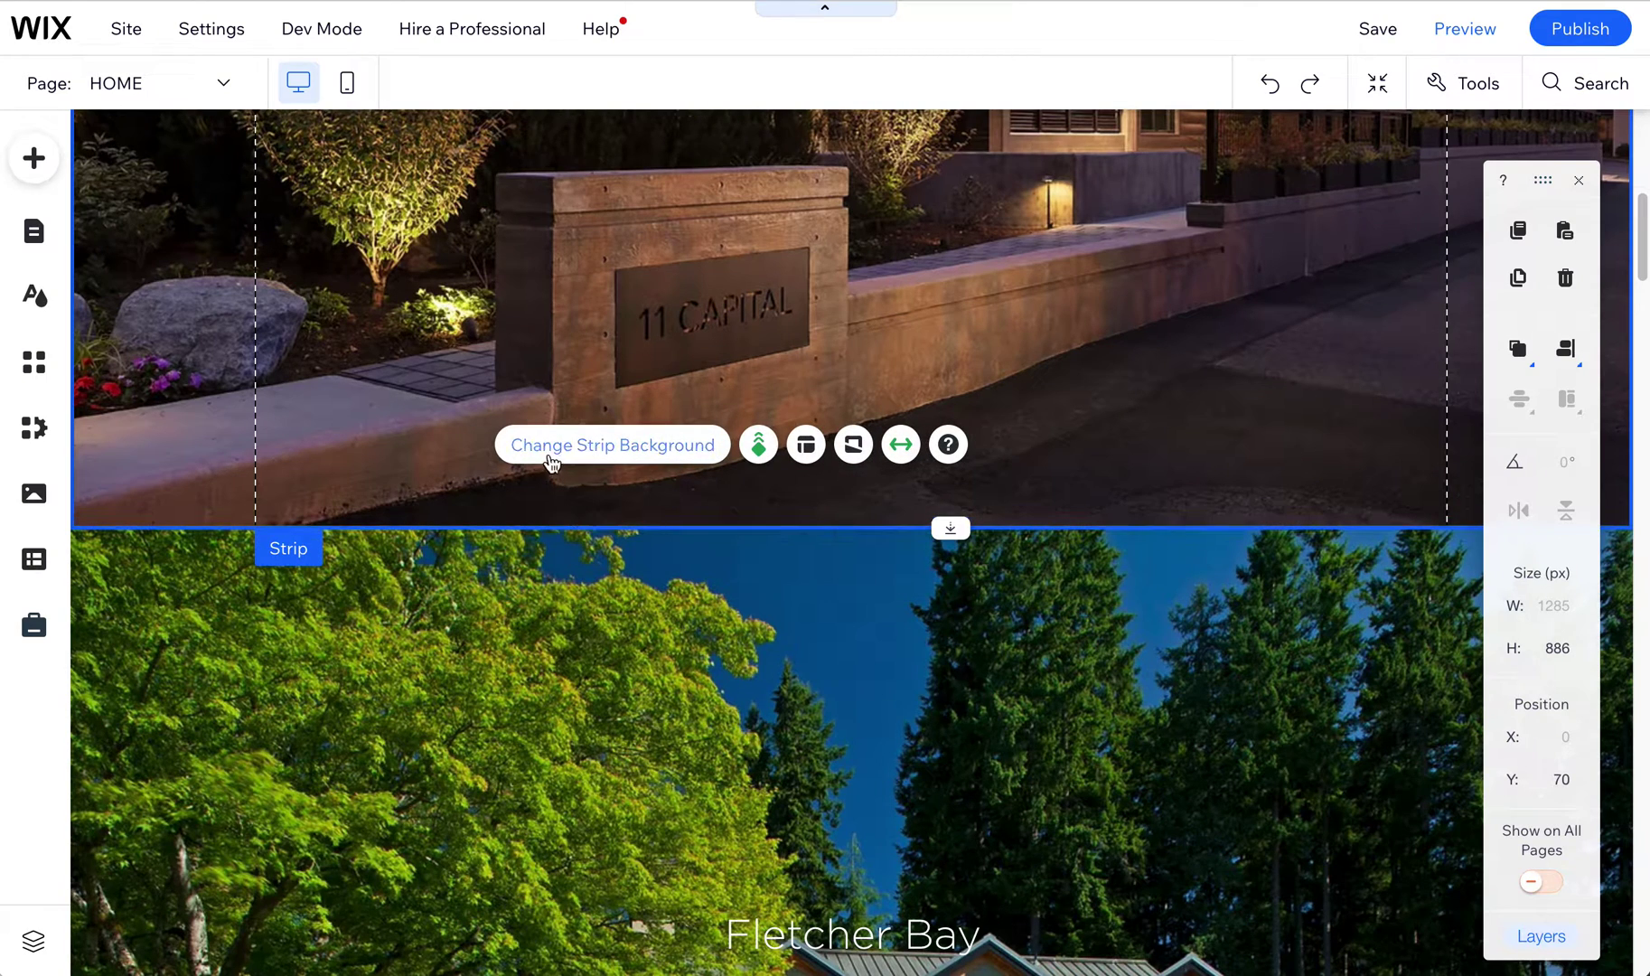
Step: Set the strip background to the Peacock Dance video from Media from Wix
click(626, 448)
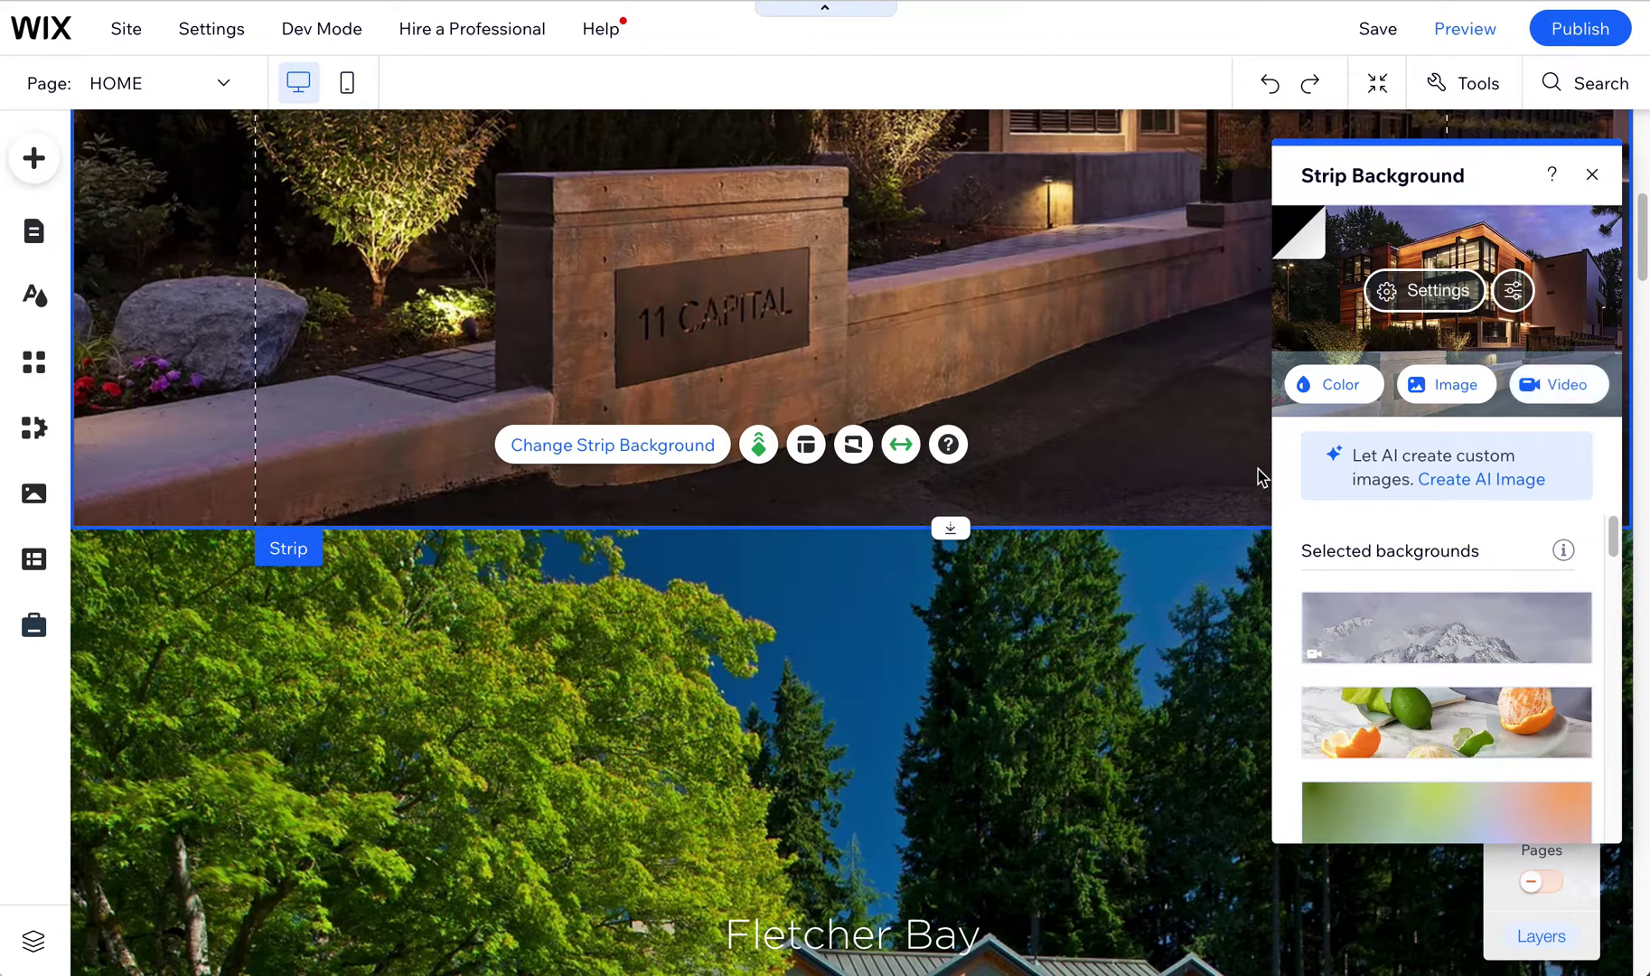
click(1571, 384)
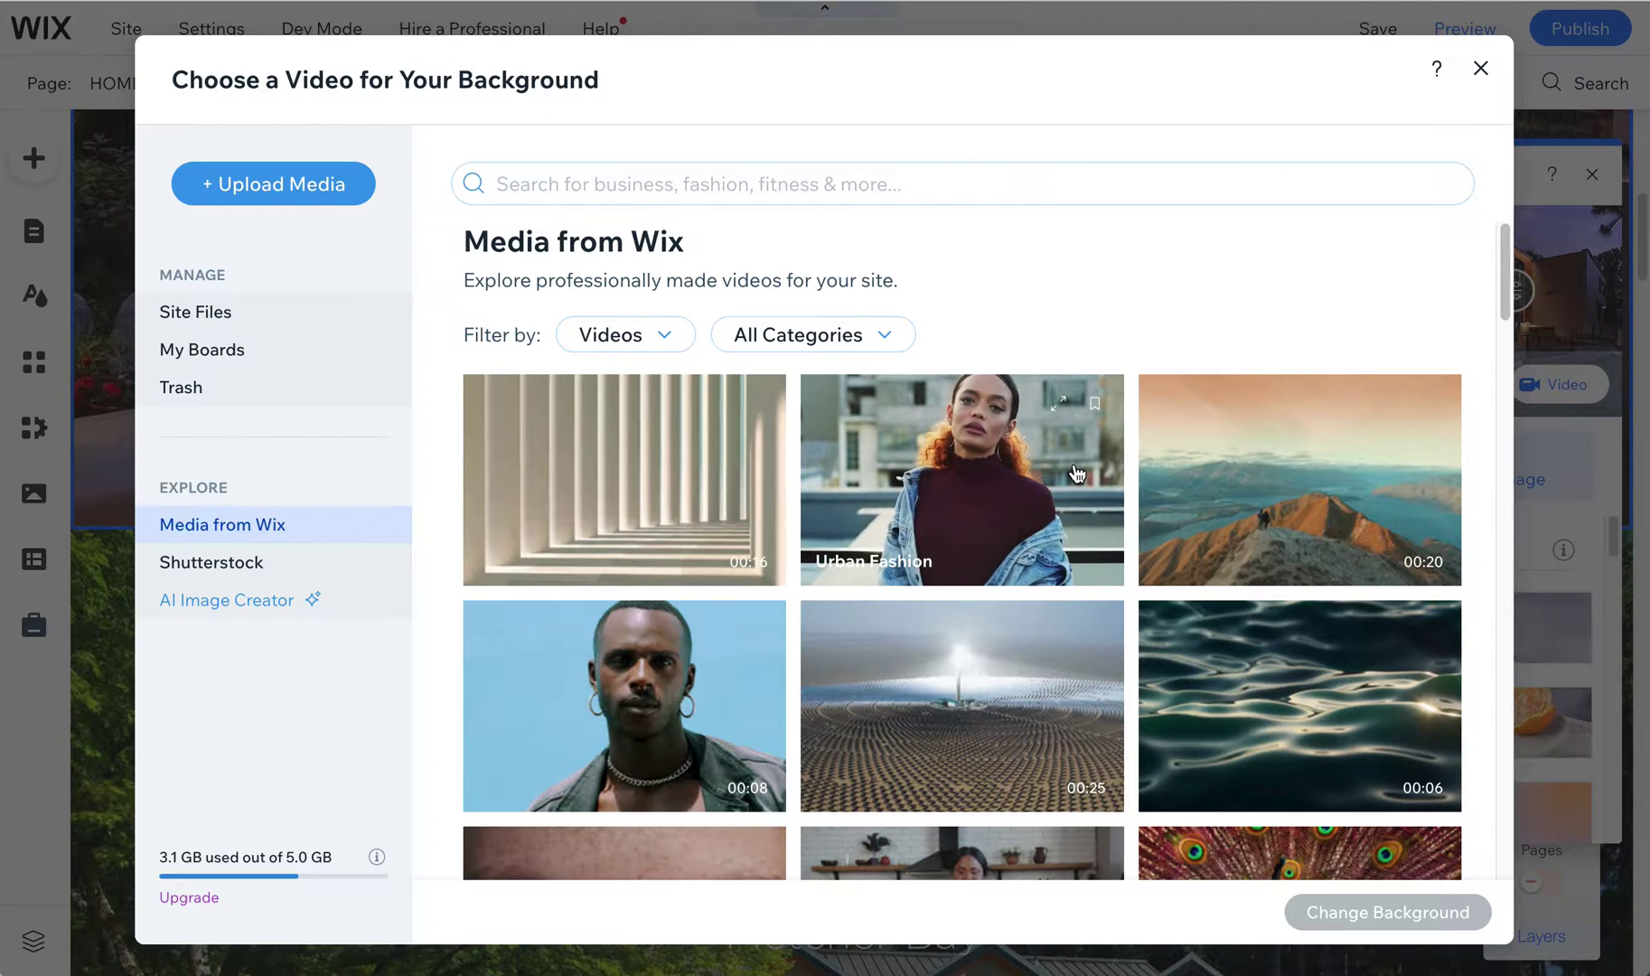
scroll(1010, 564, down, 2)
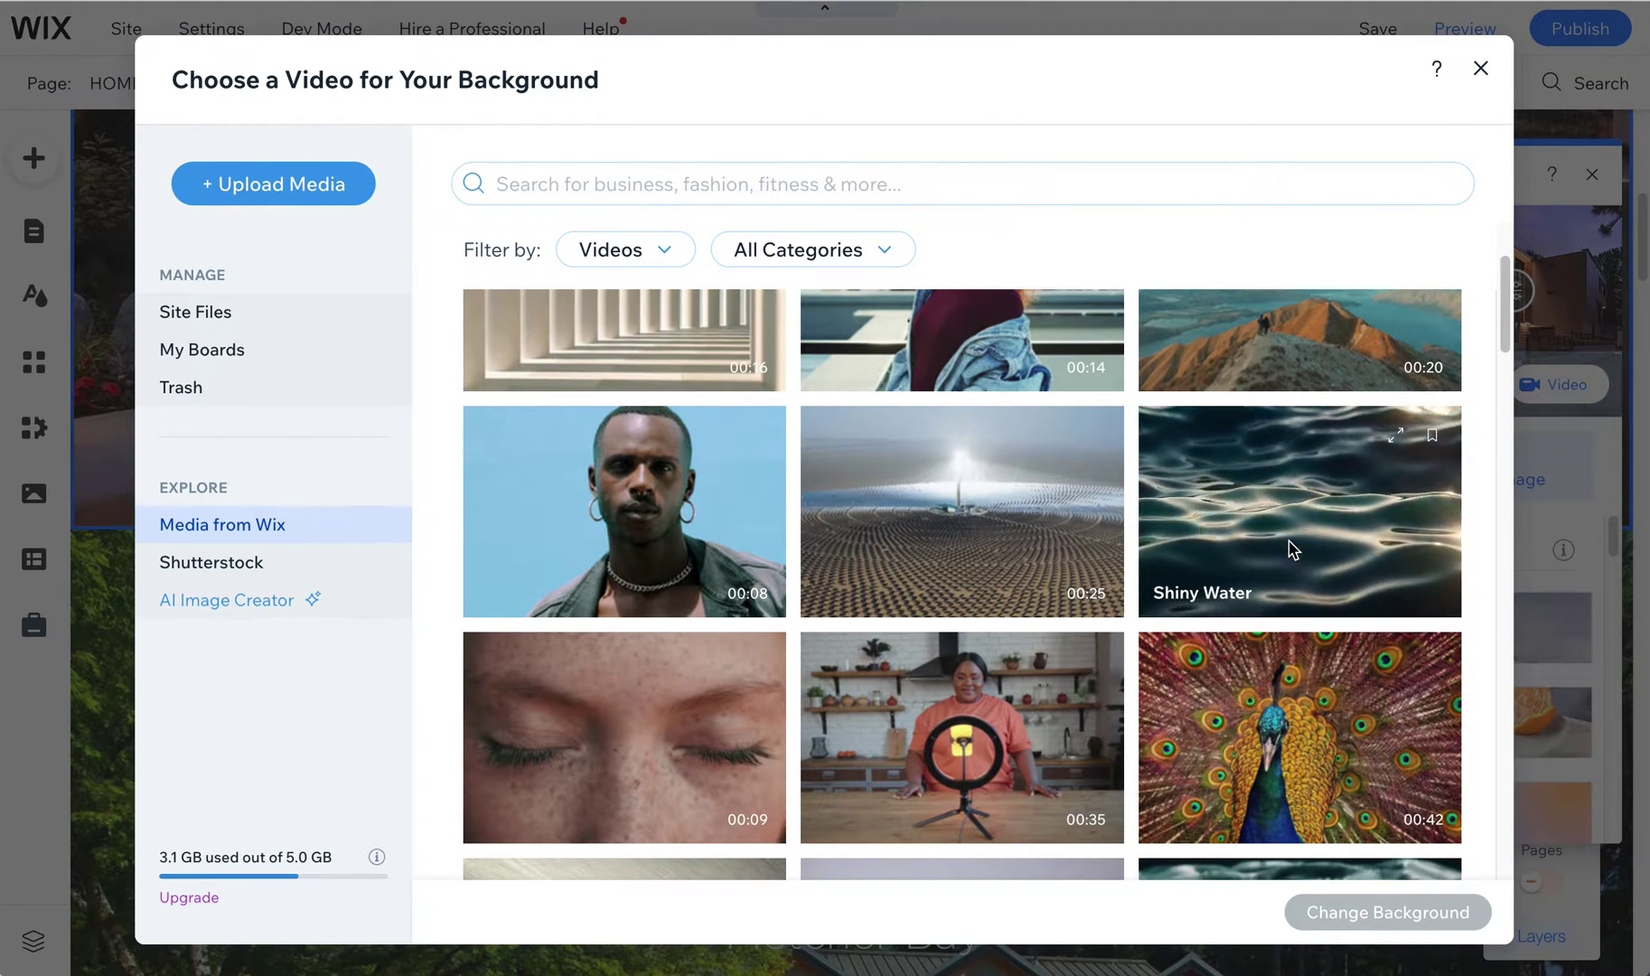
scroll(1287, 546, down, 3)
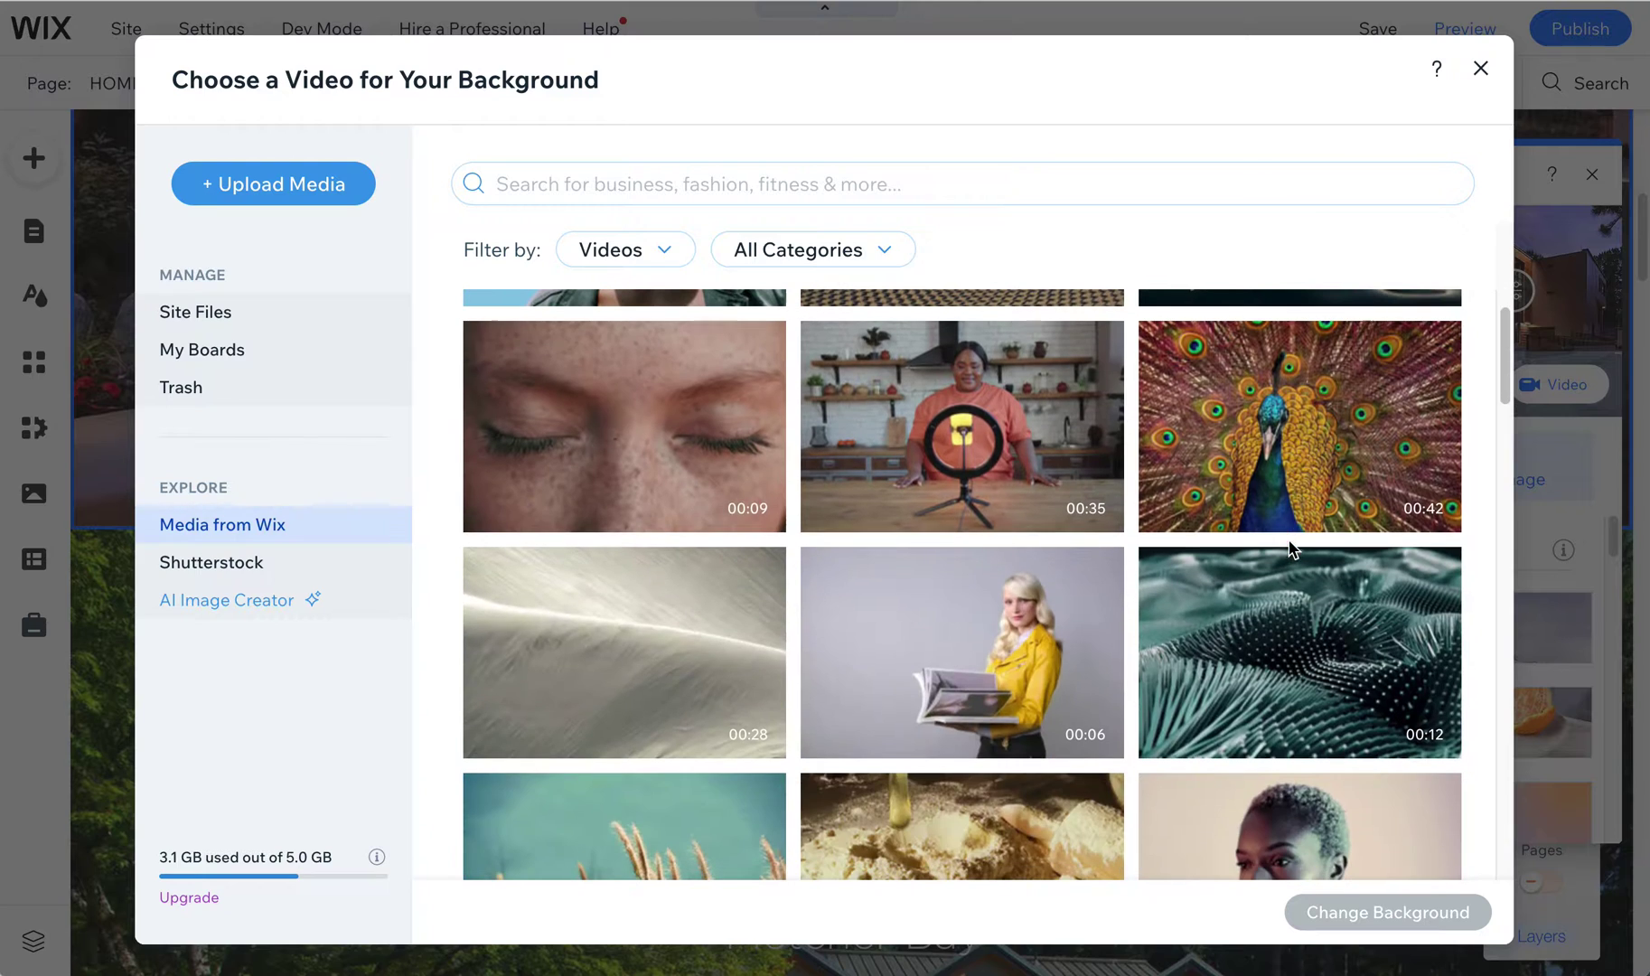
click(1295, 487)
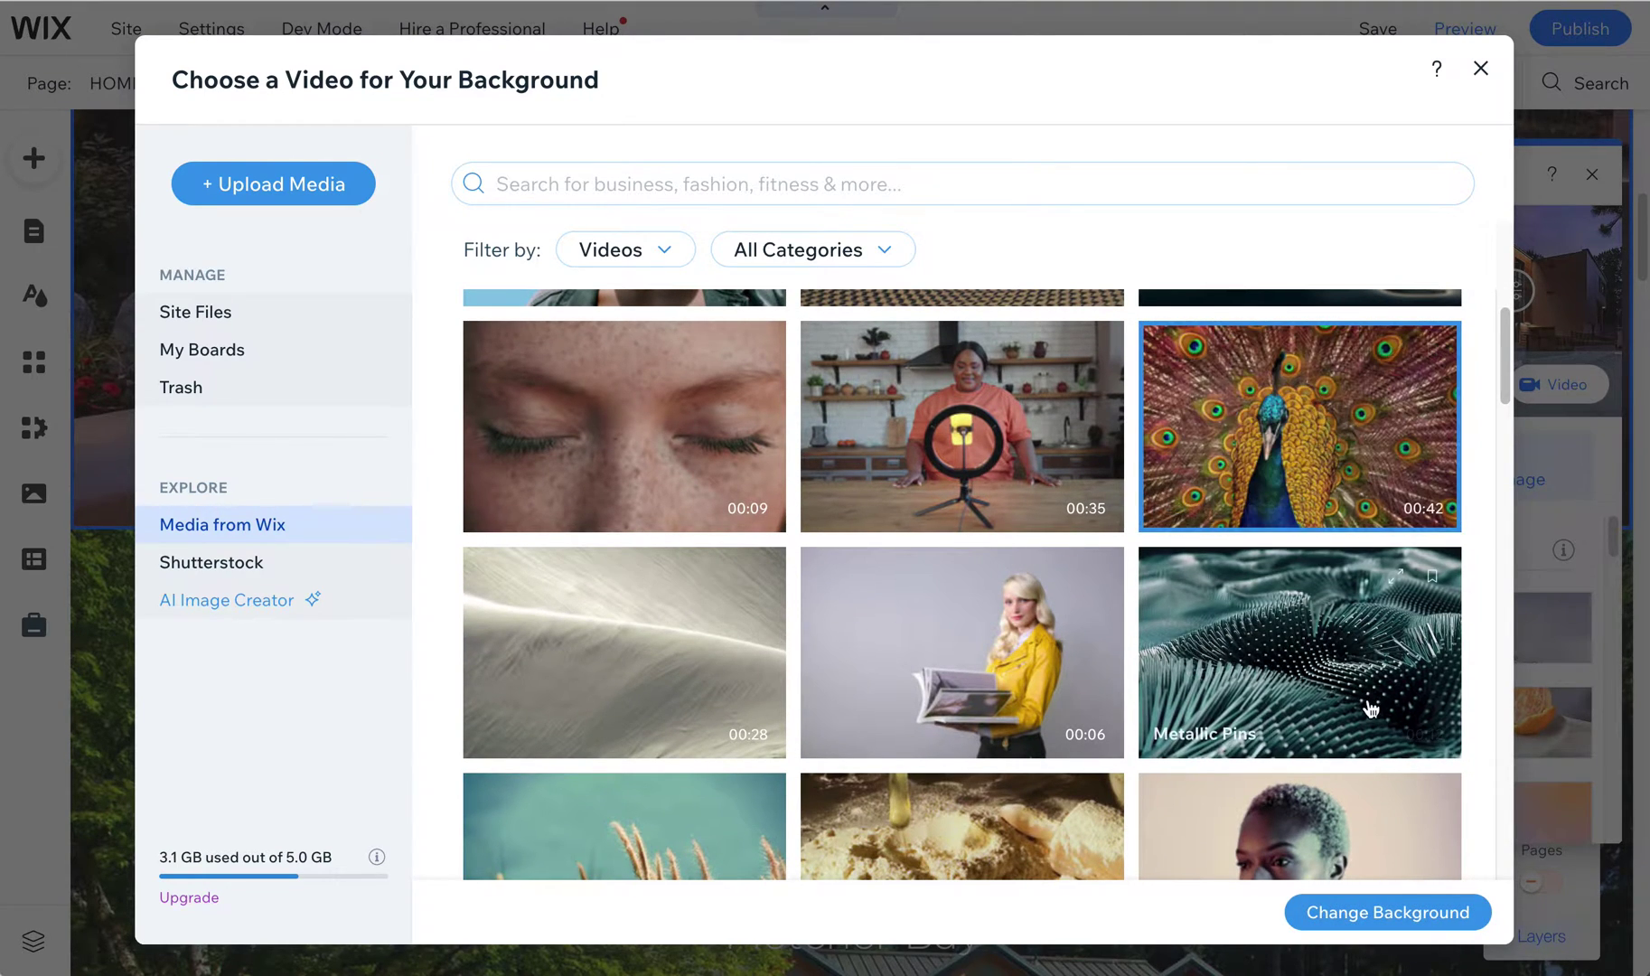
click(1388, 910)
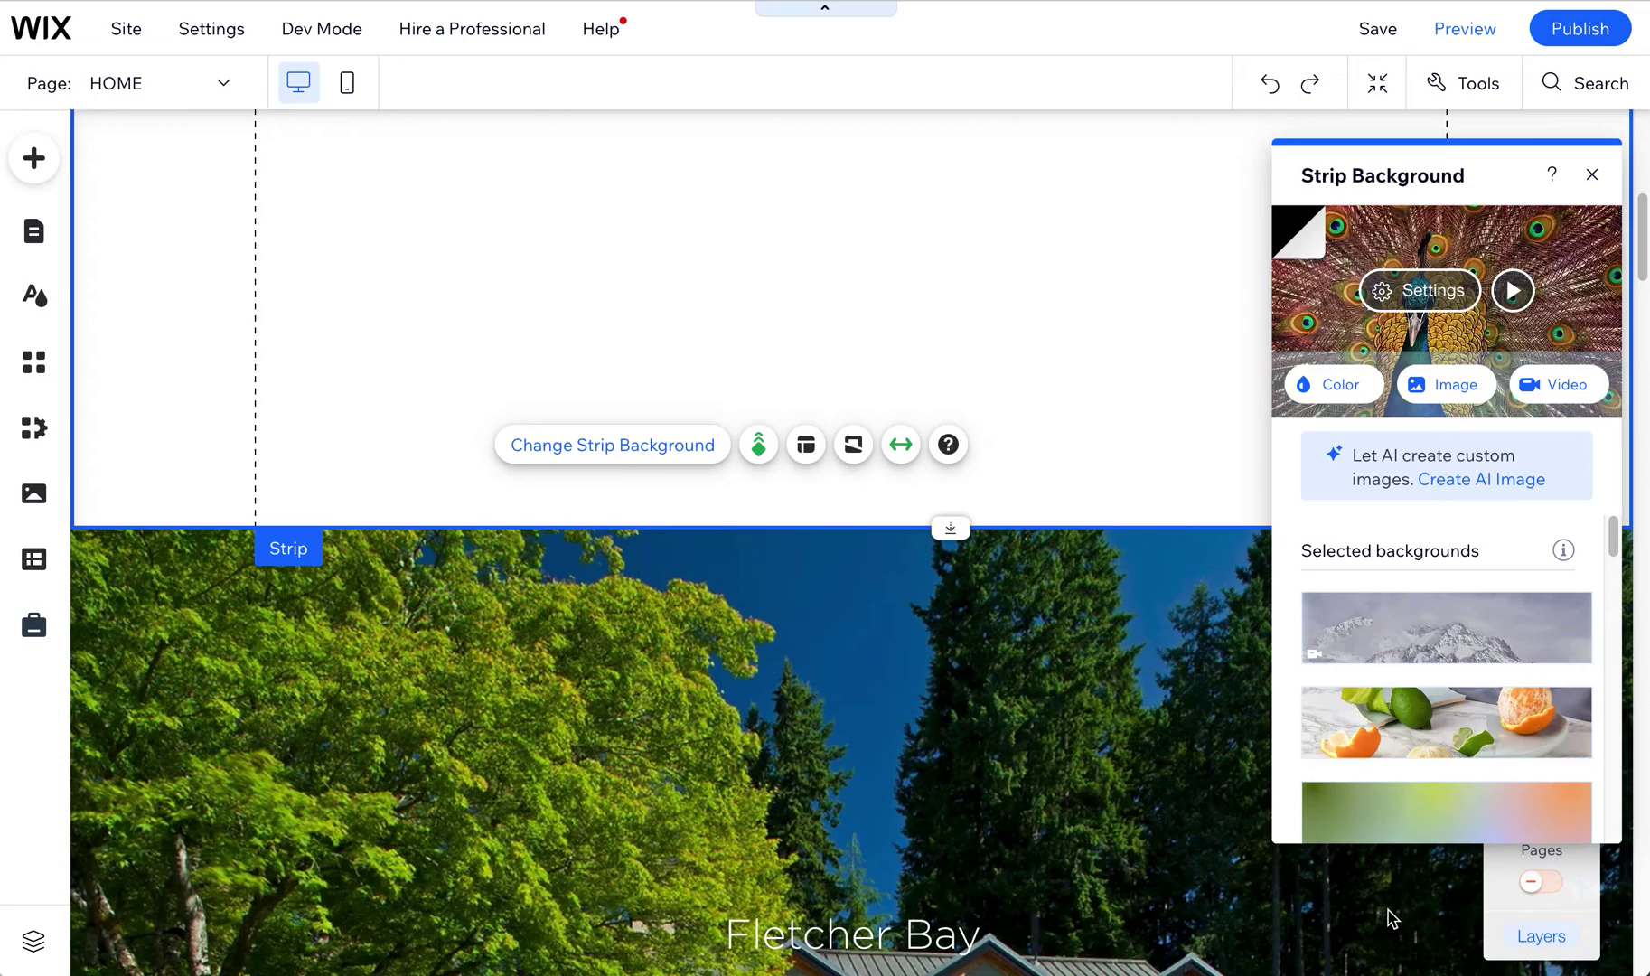
Step: Preview the page with the peacock video, return to editing, and reselect the 11Cap Offices strip
scroll(1089, 911, up, 5)
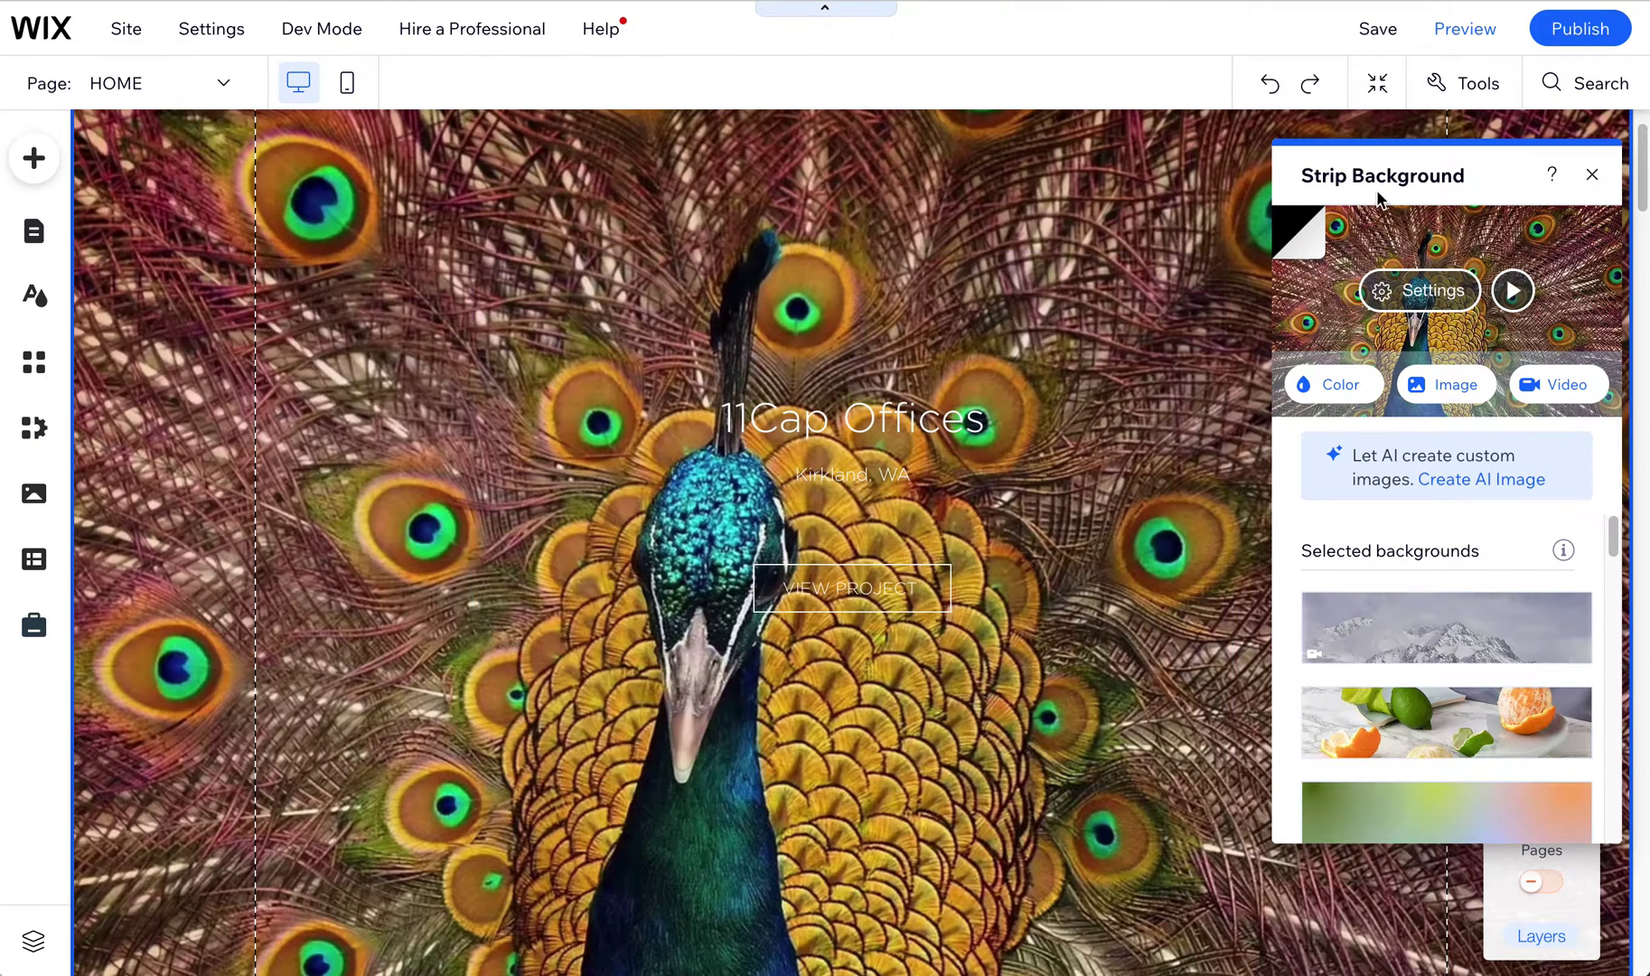
click(1465, 30)
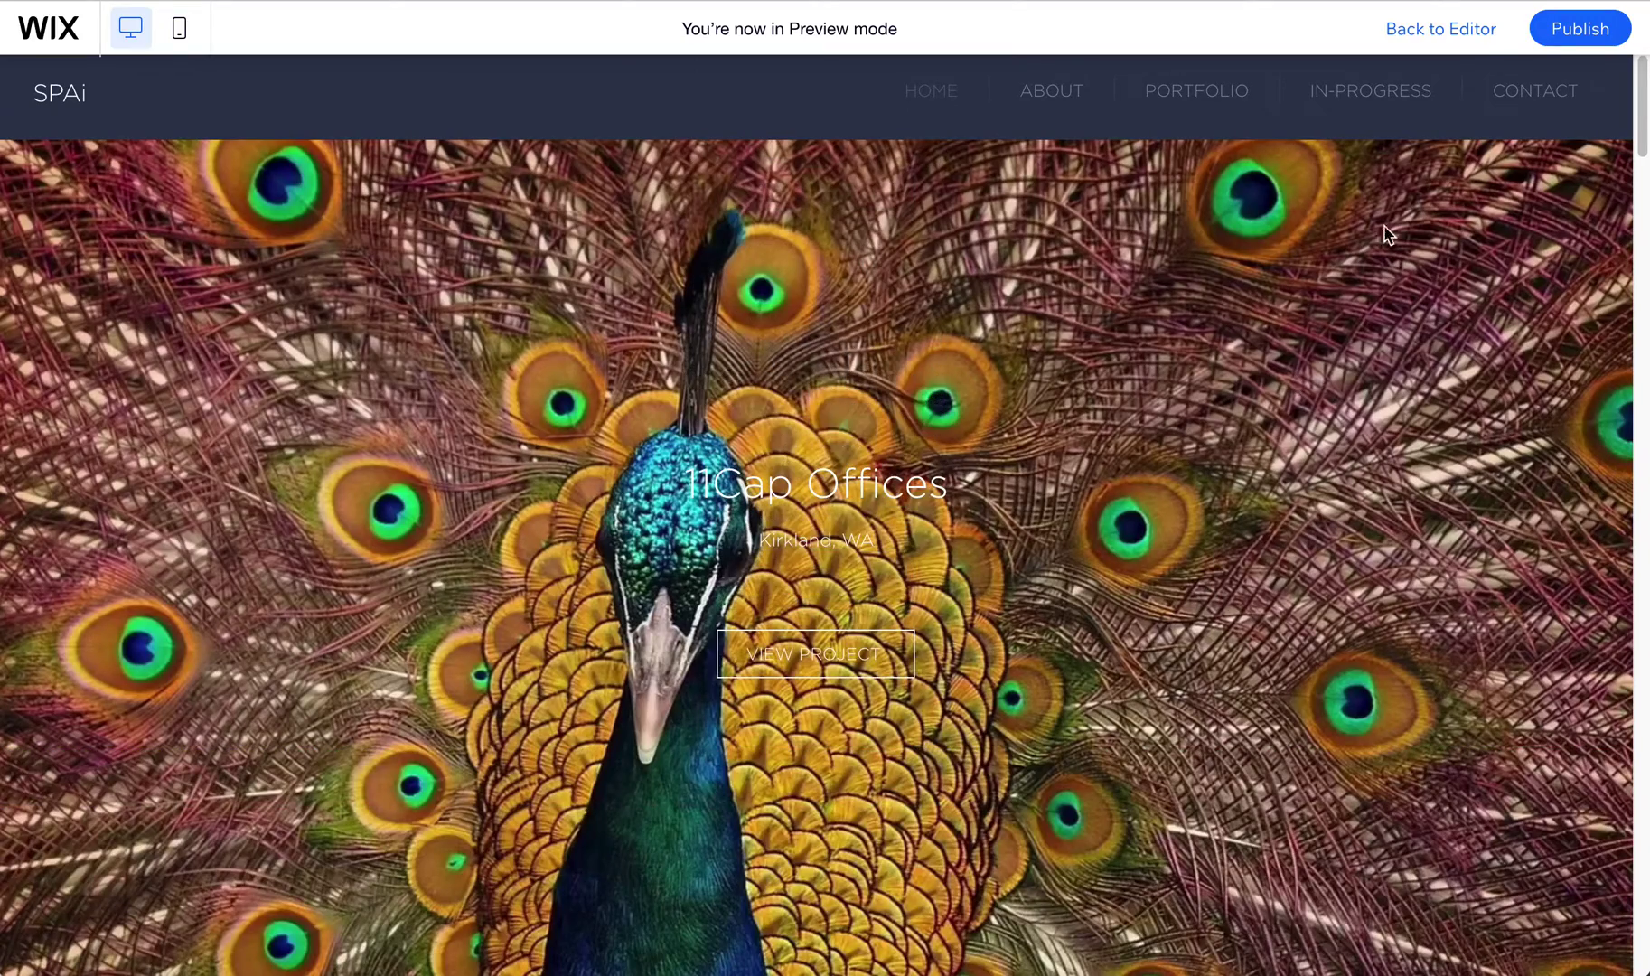
click(1462, 31)
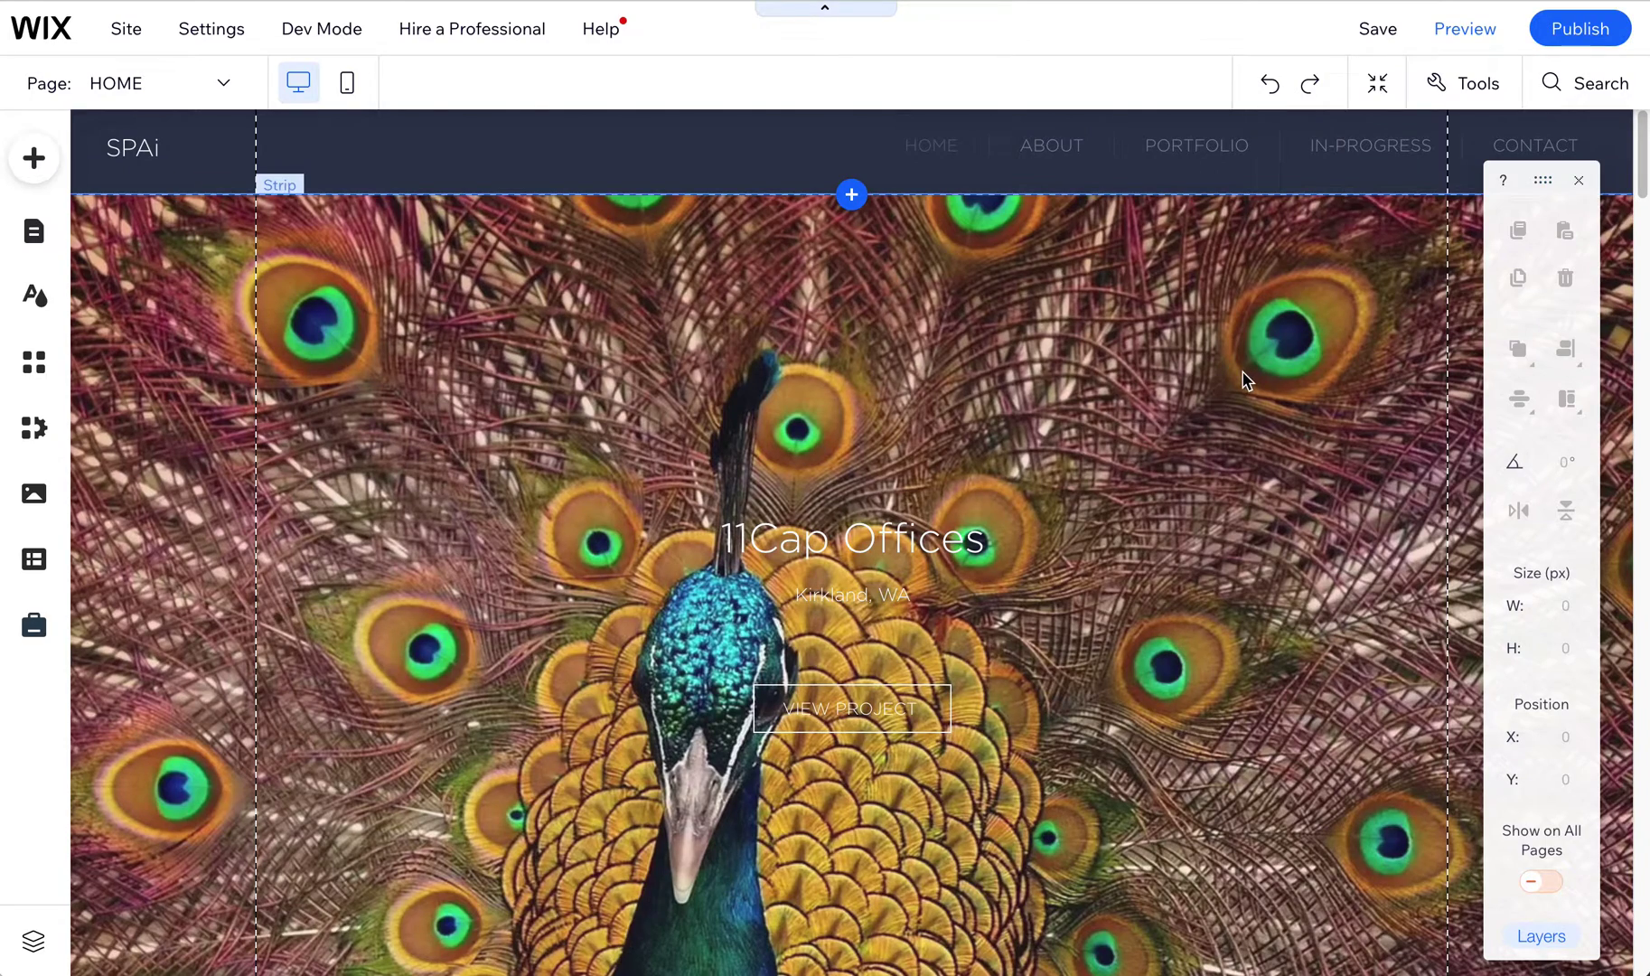
click(1245, 380)
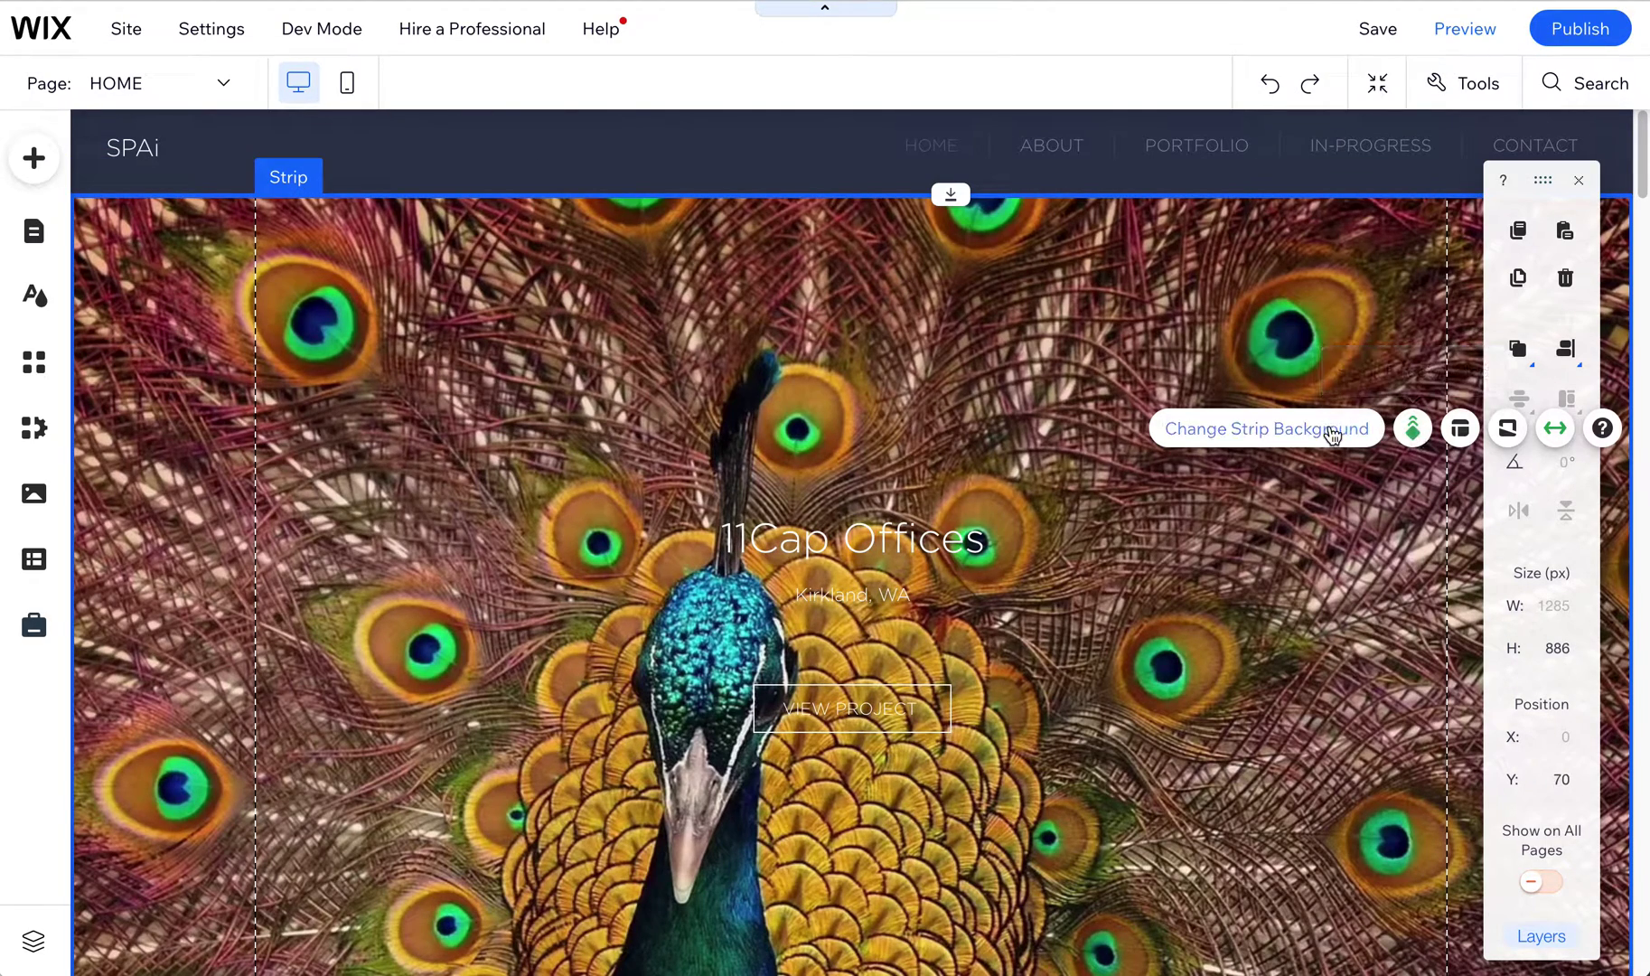
Step: Open the 11Cap Offices strip background options and play the peacock video preview
click(1331, 431)
click(1513, 226)
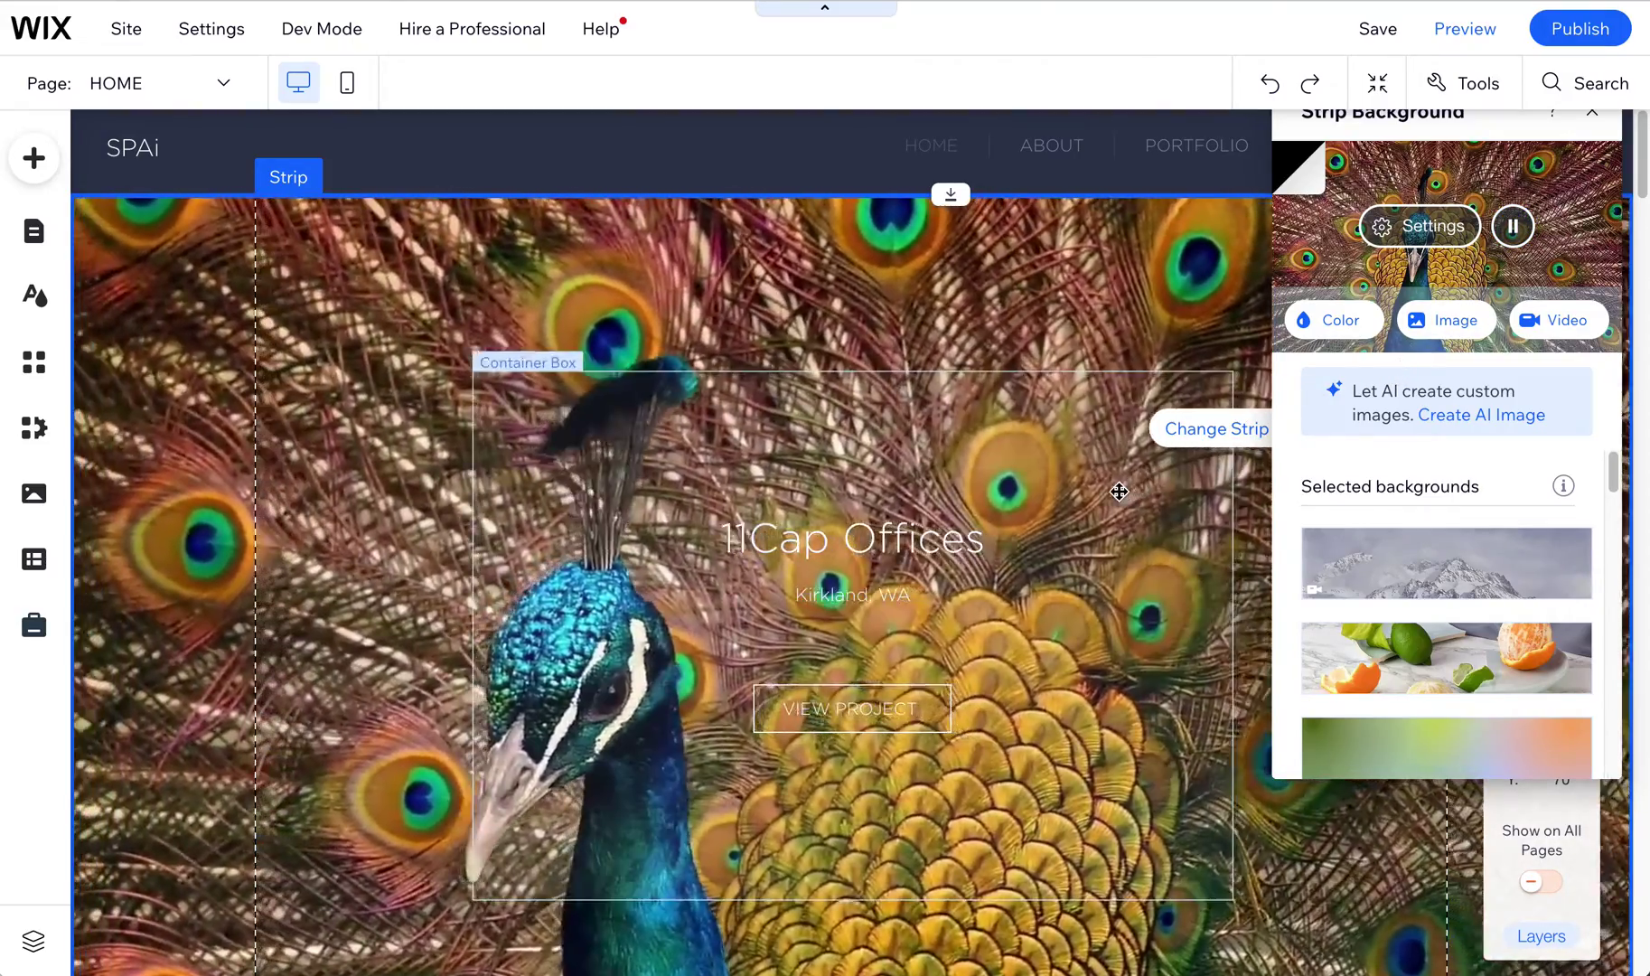
scroll(1109, 592, down, 1)
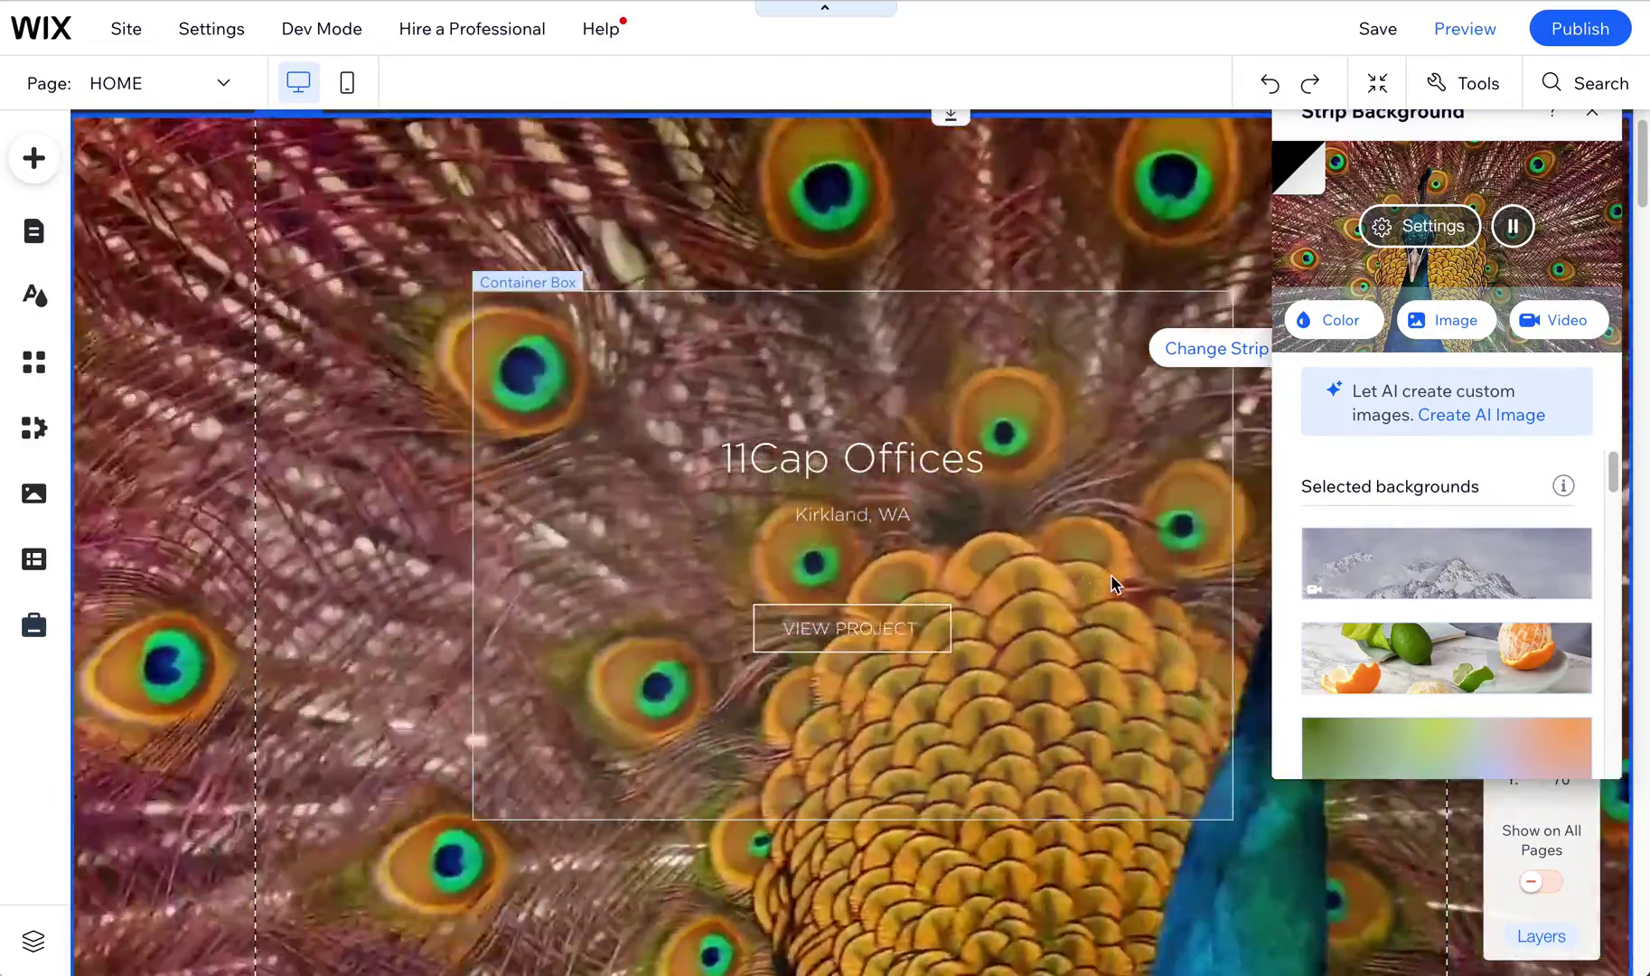
scroll(1073, 574, up, 1)
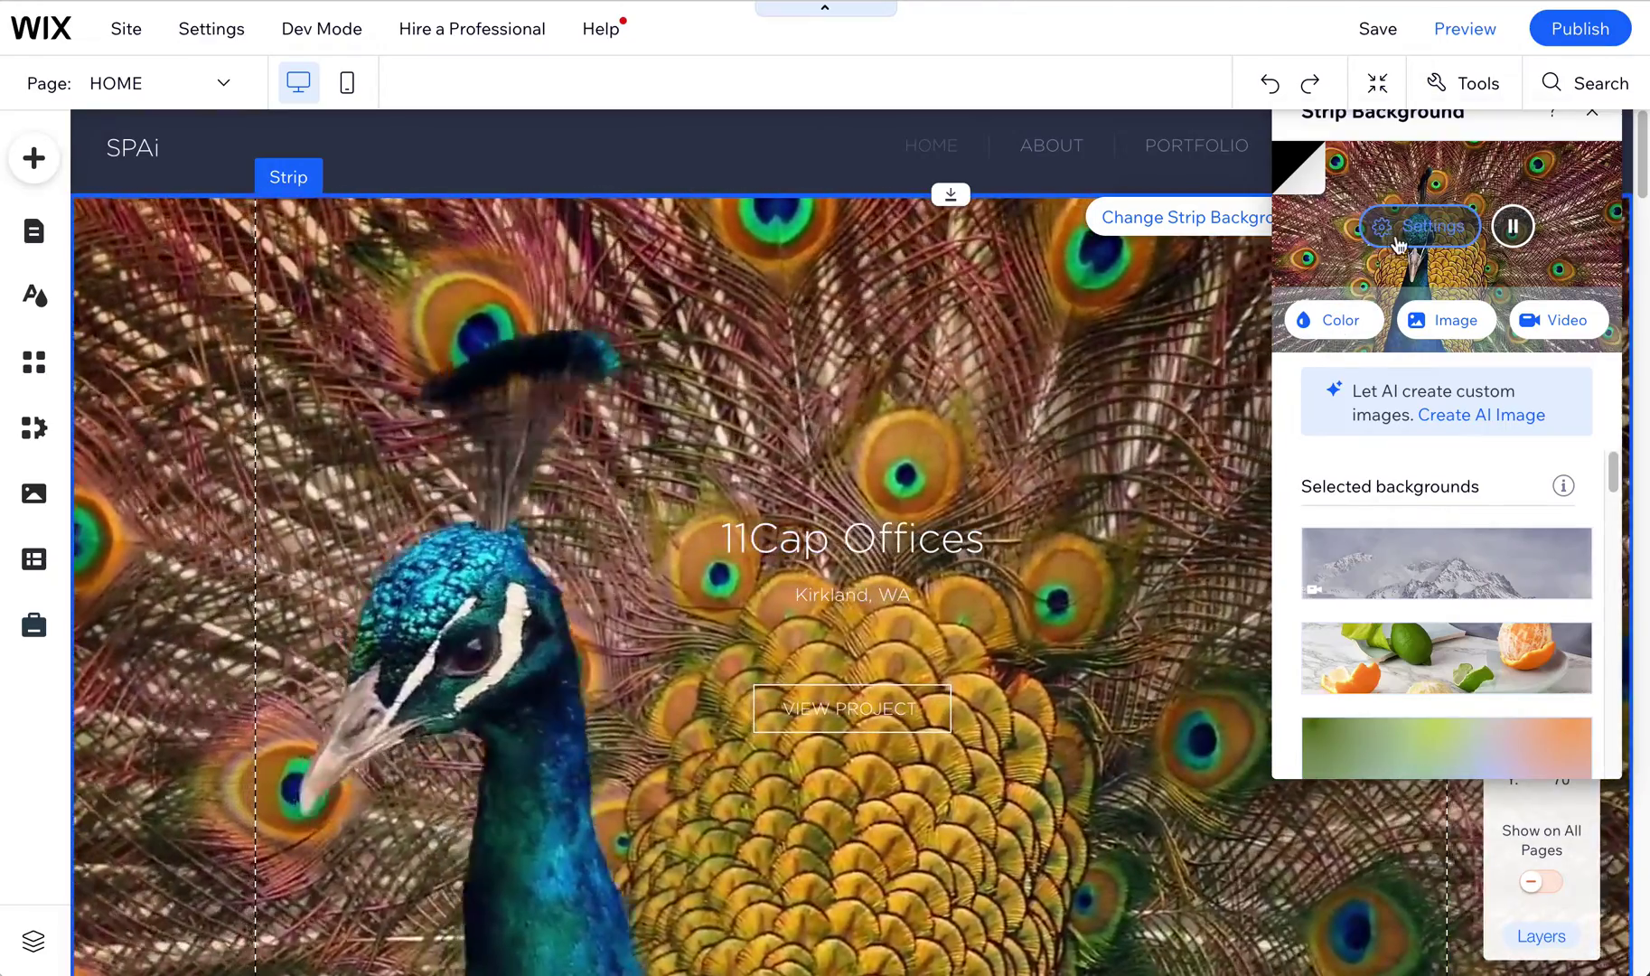
Step: Open Video Settings and anchor the peacock video to the top right
click(1398, 226)
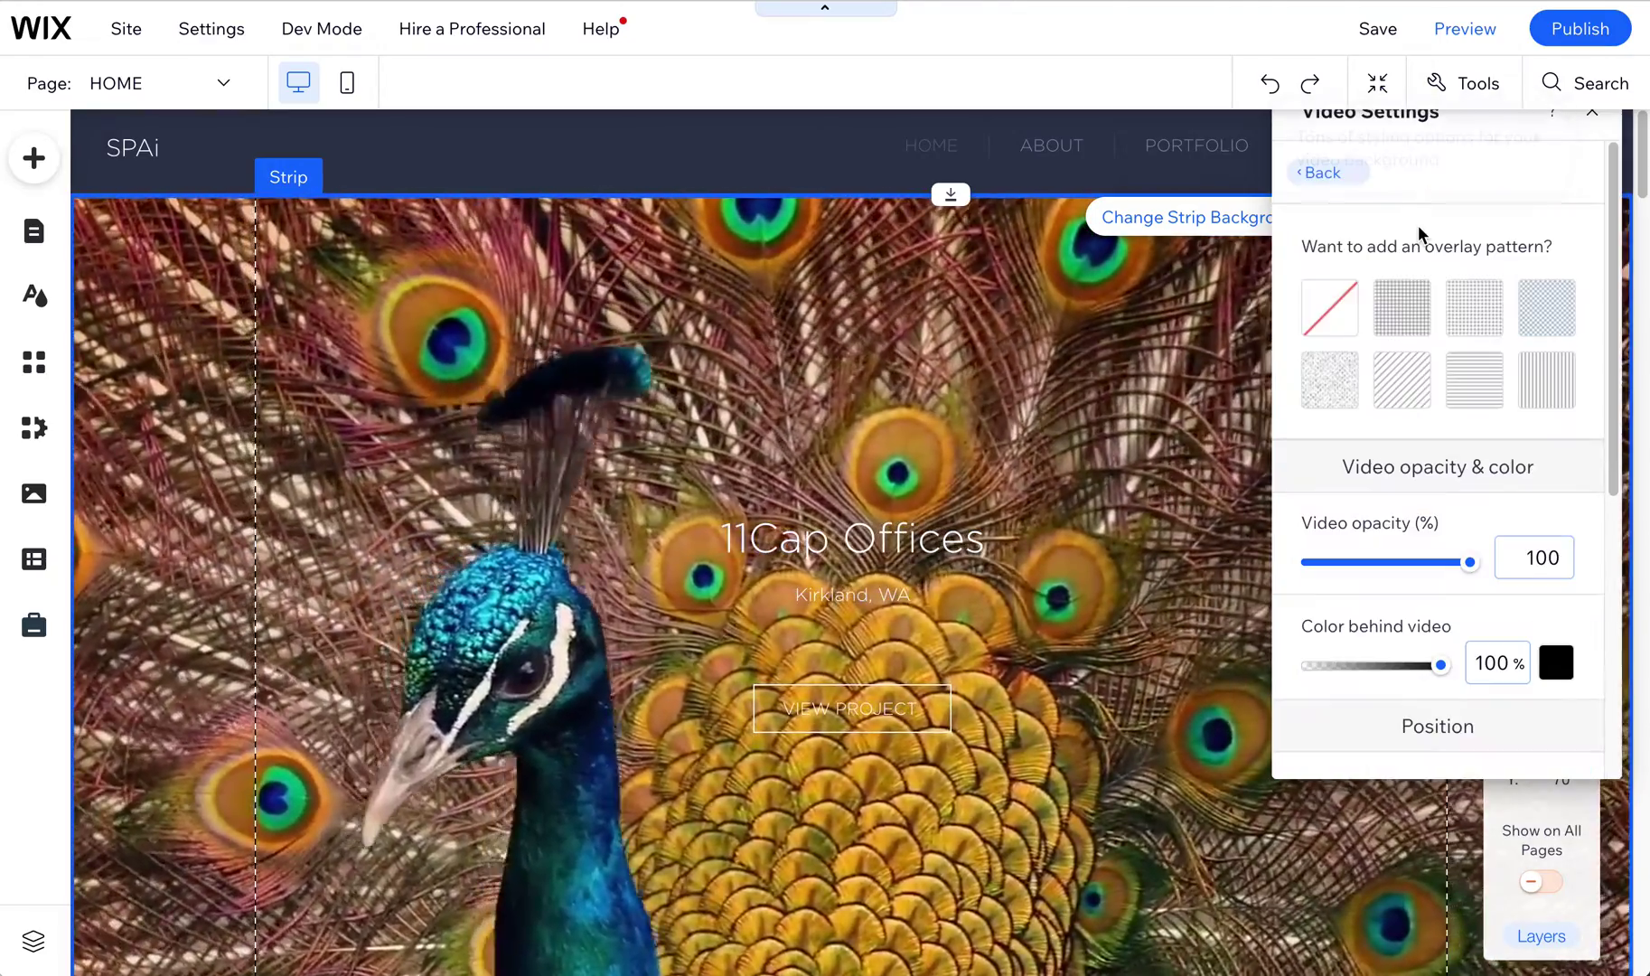
scroll(1414, 585, down, 5)
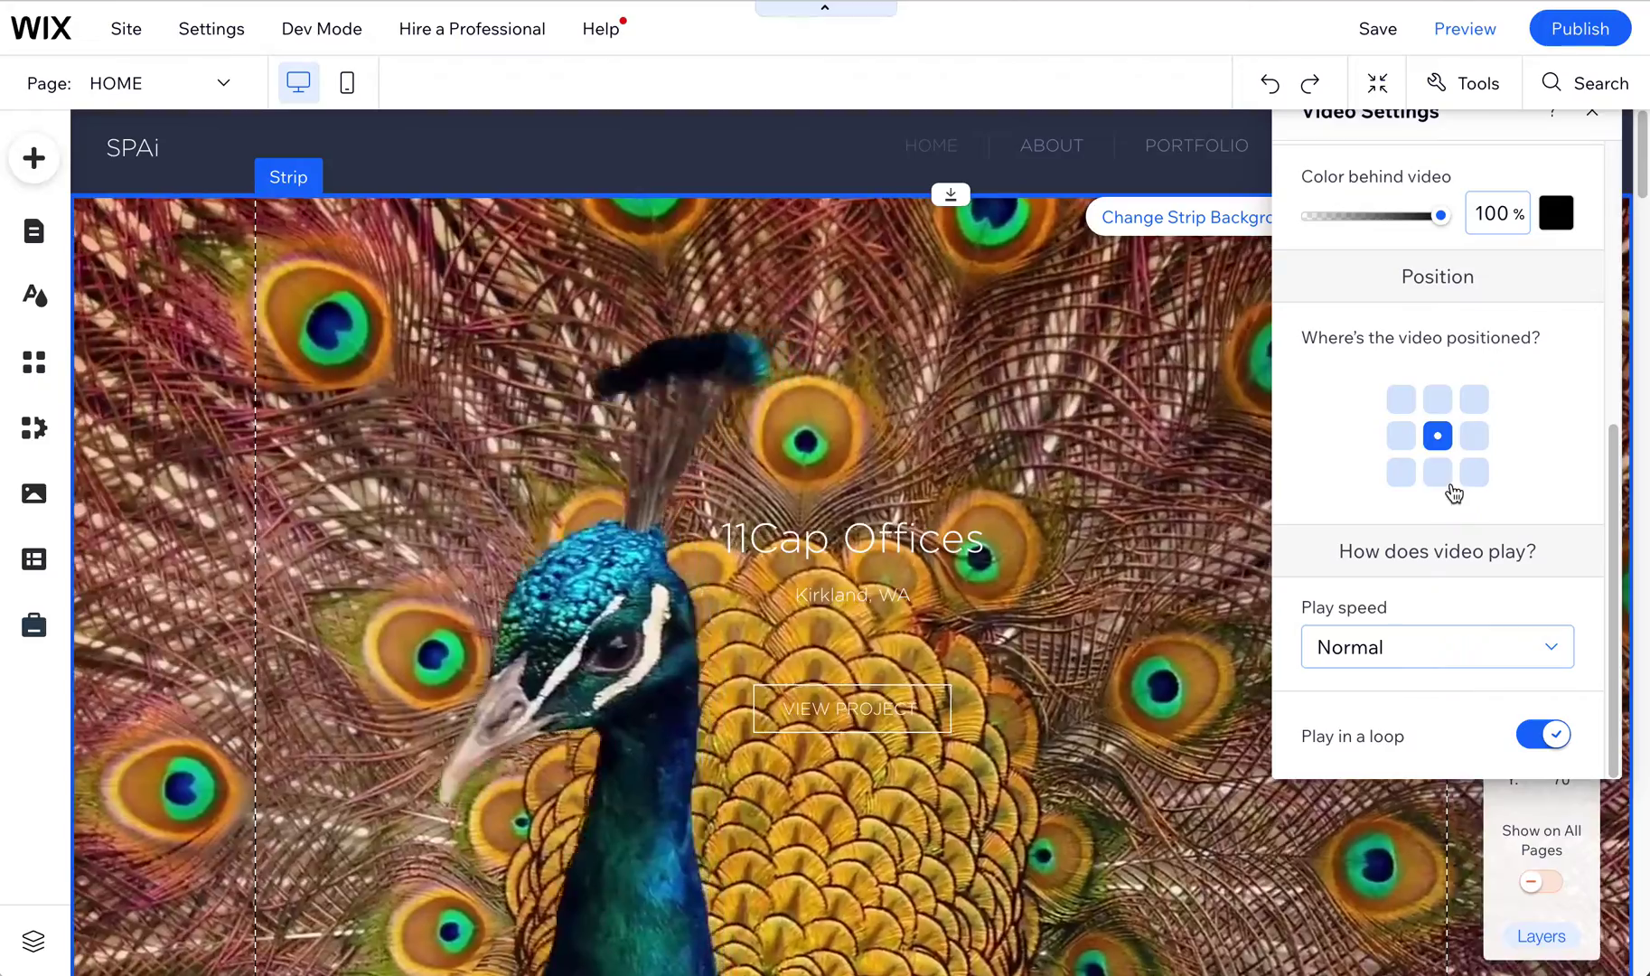
click(1445, 478)
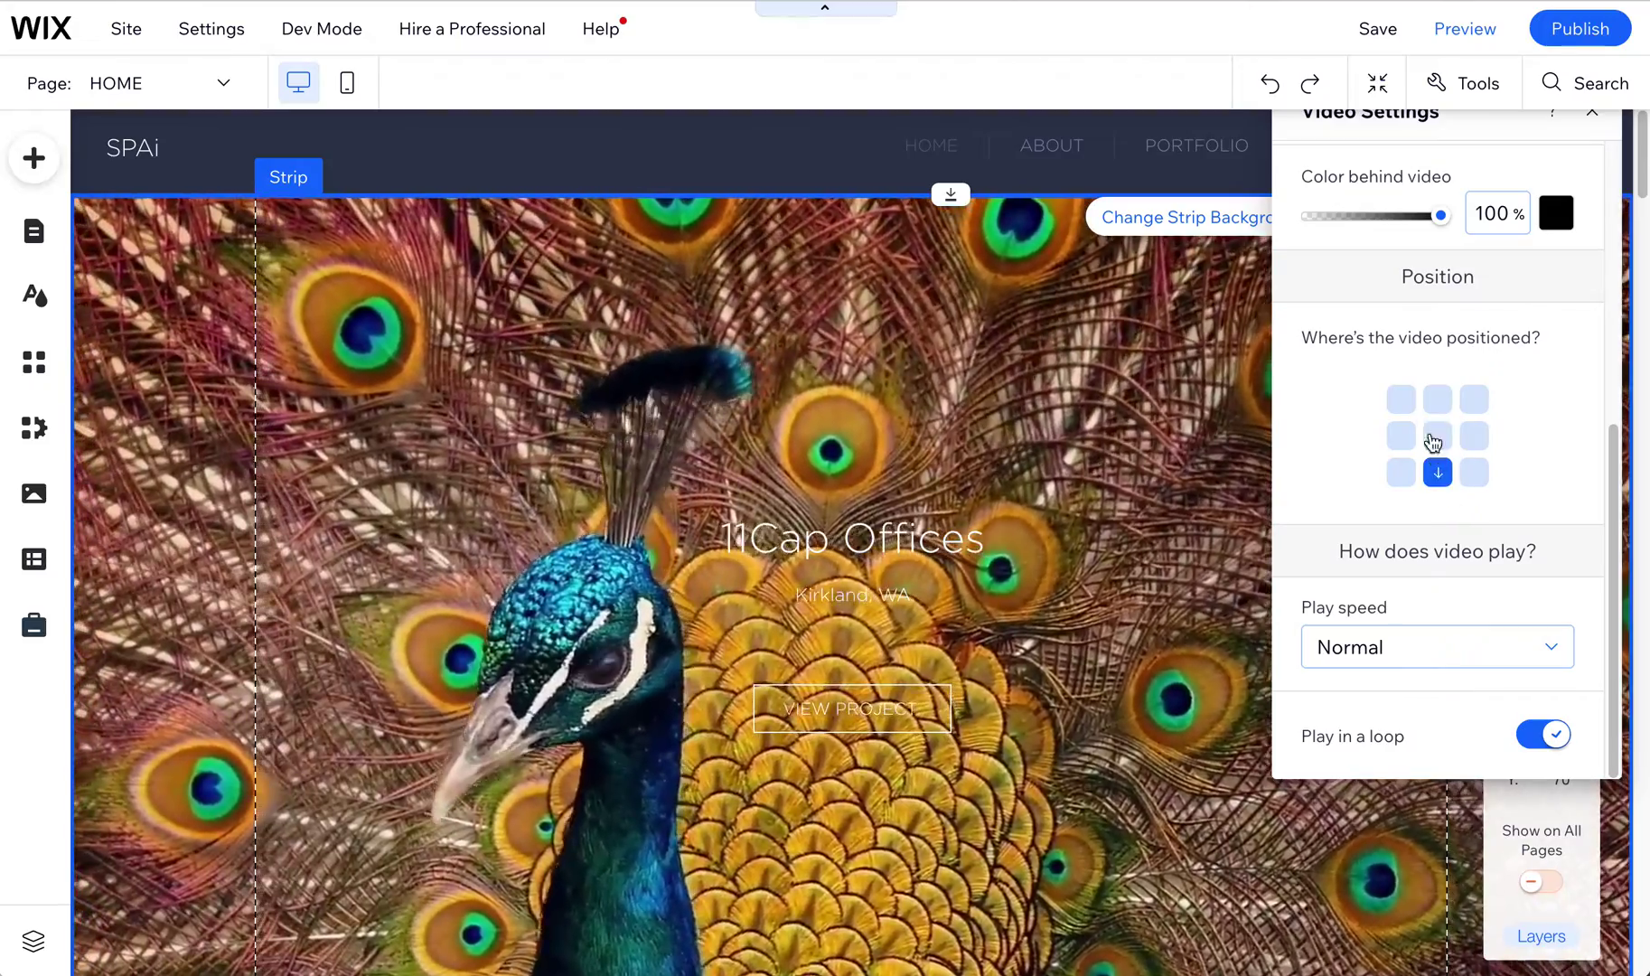
click(1400, 405)
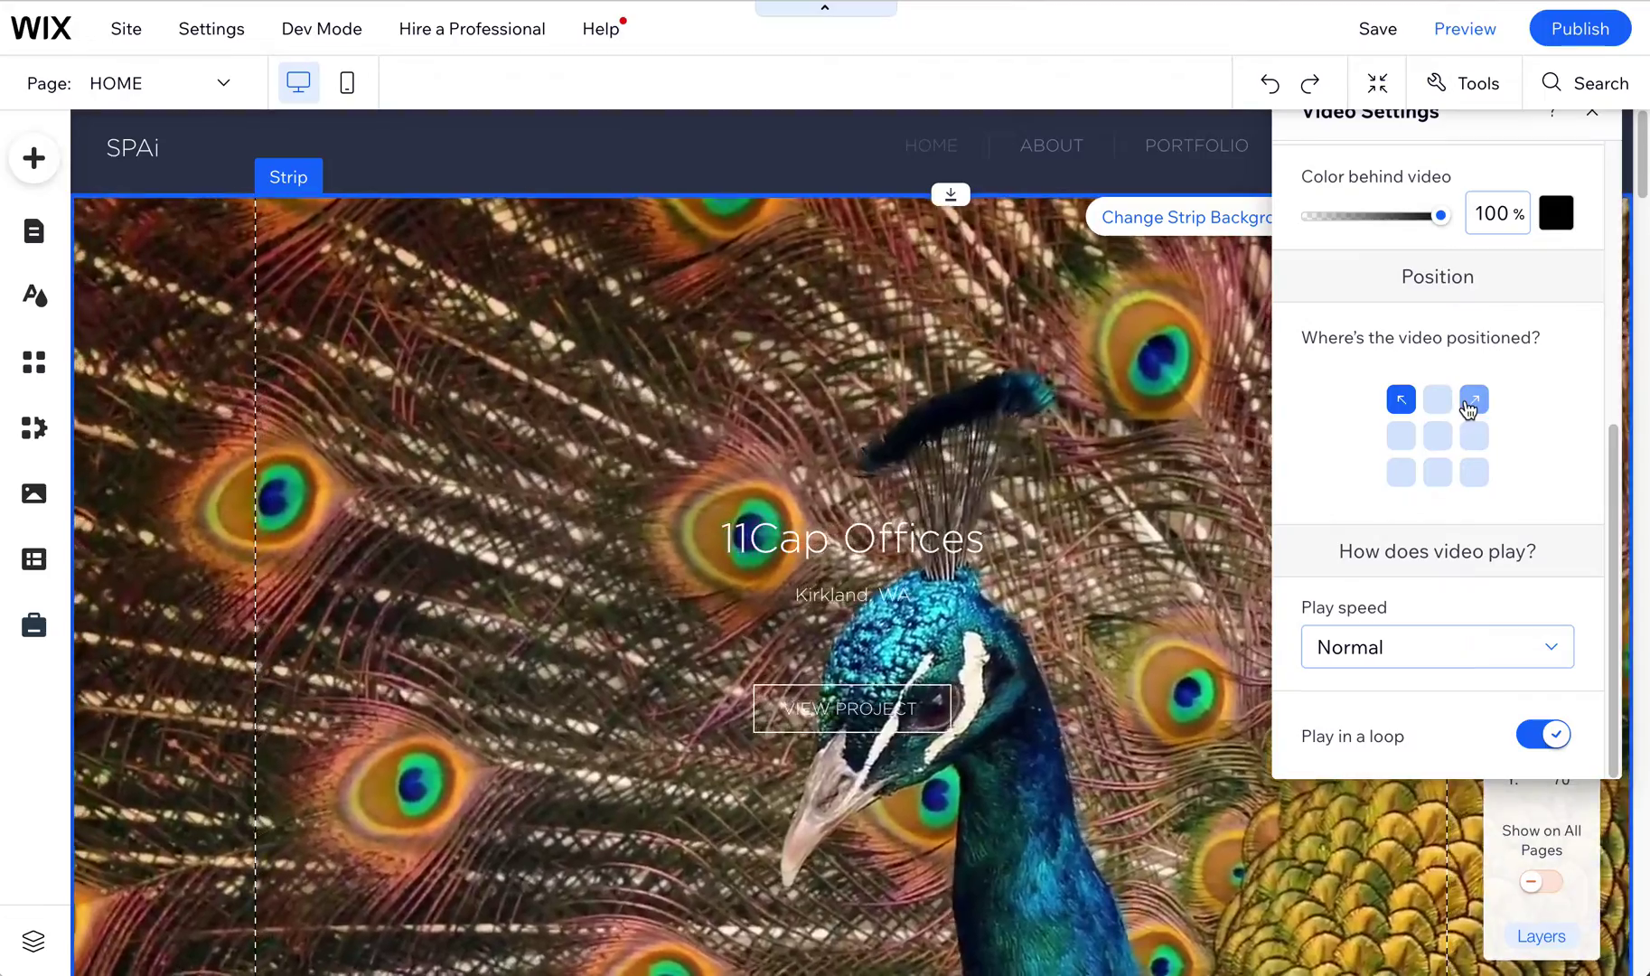
click(1473, 397)
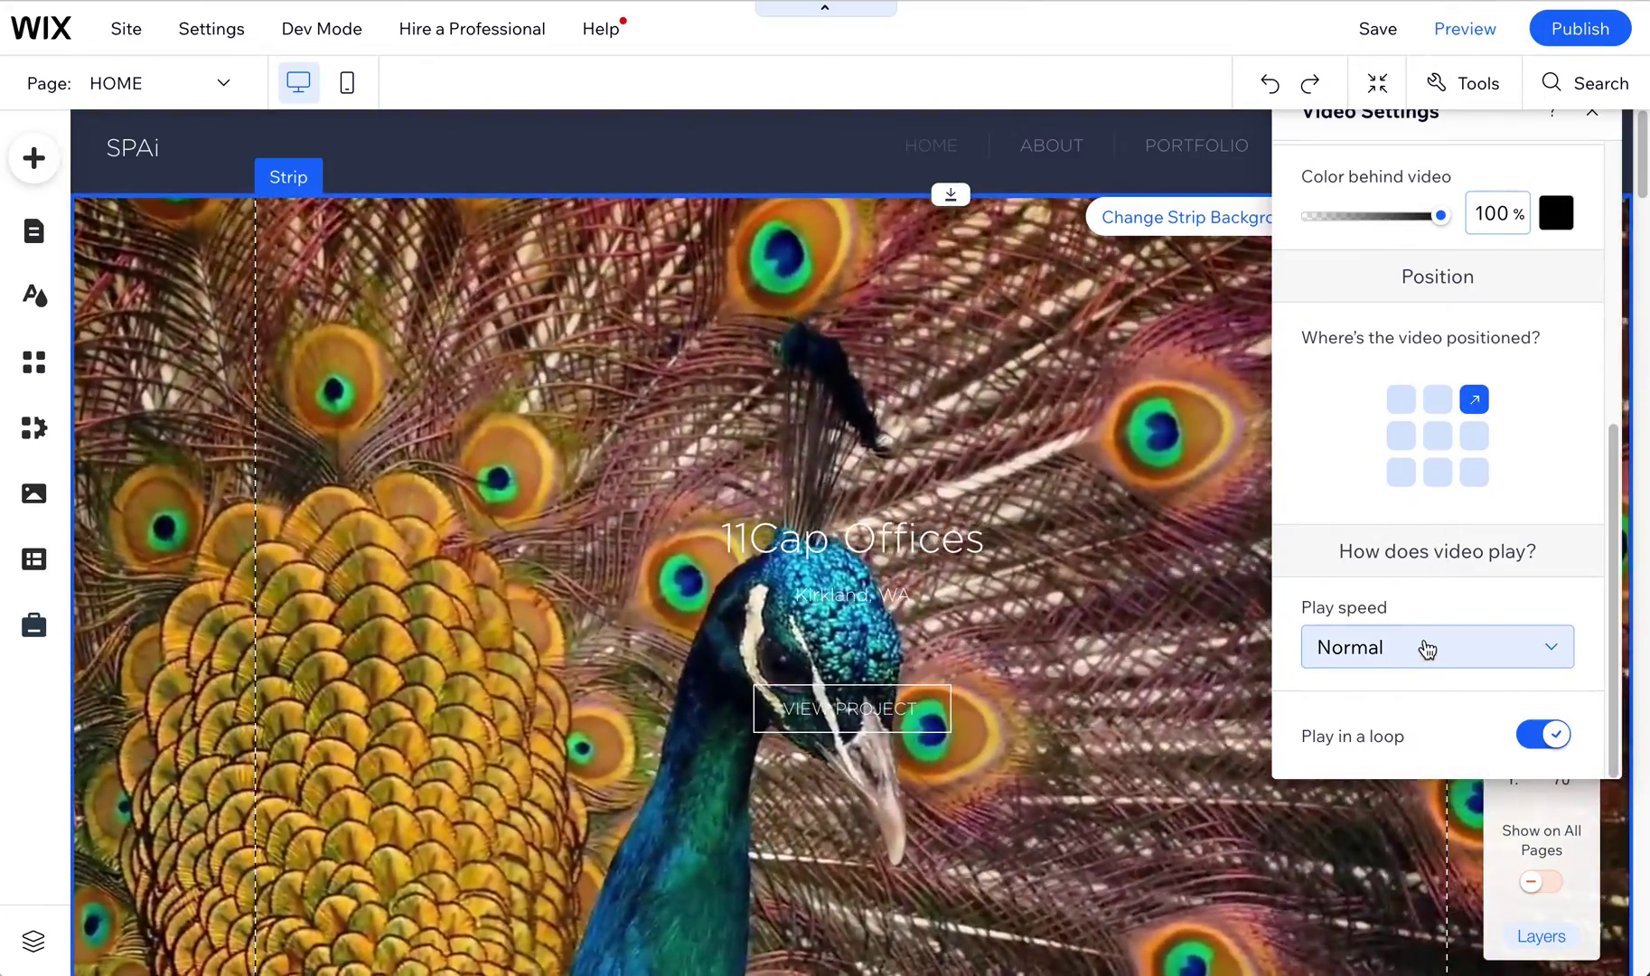
Step: Set the background video's play speed to Normal after trying 0.25x
click(1427, 649)
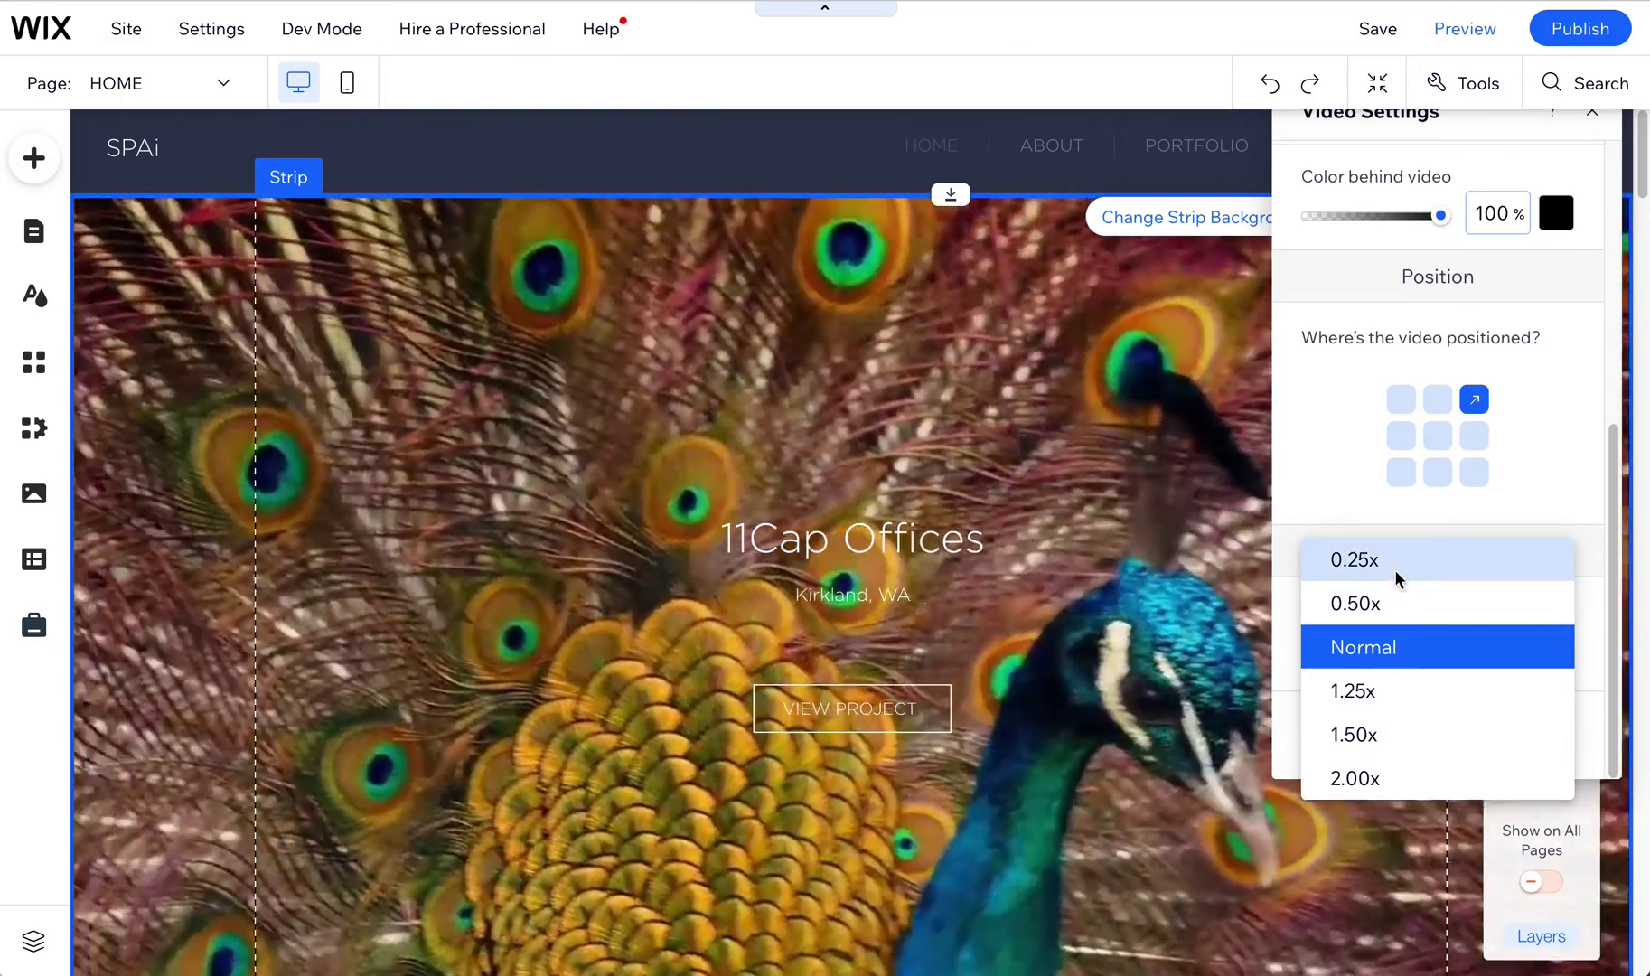
click(1396, 578)
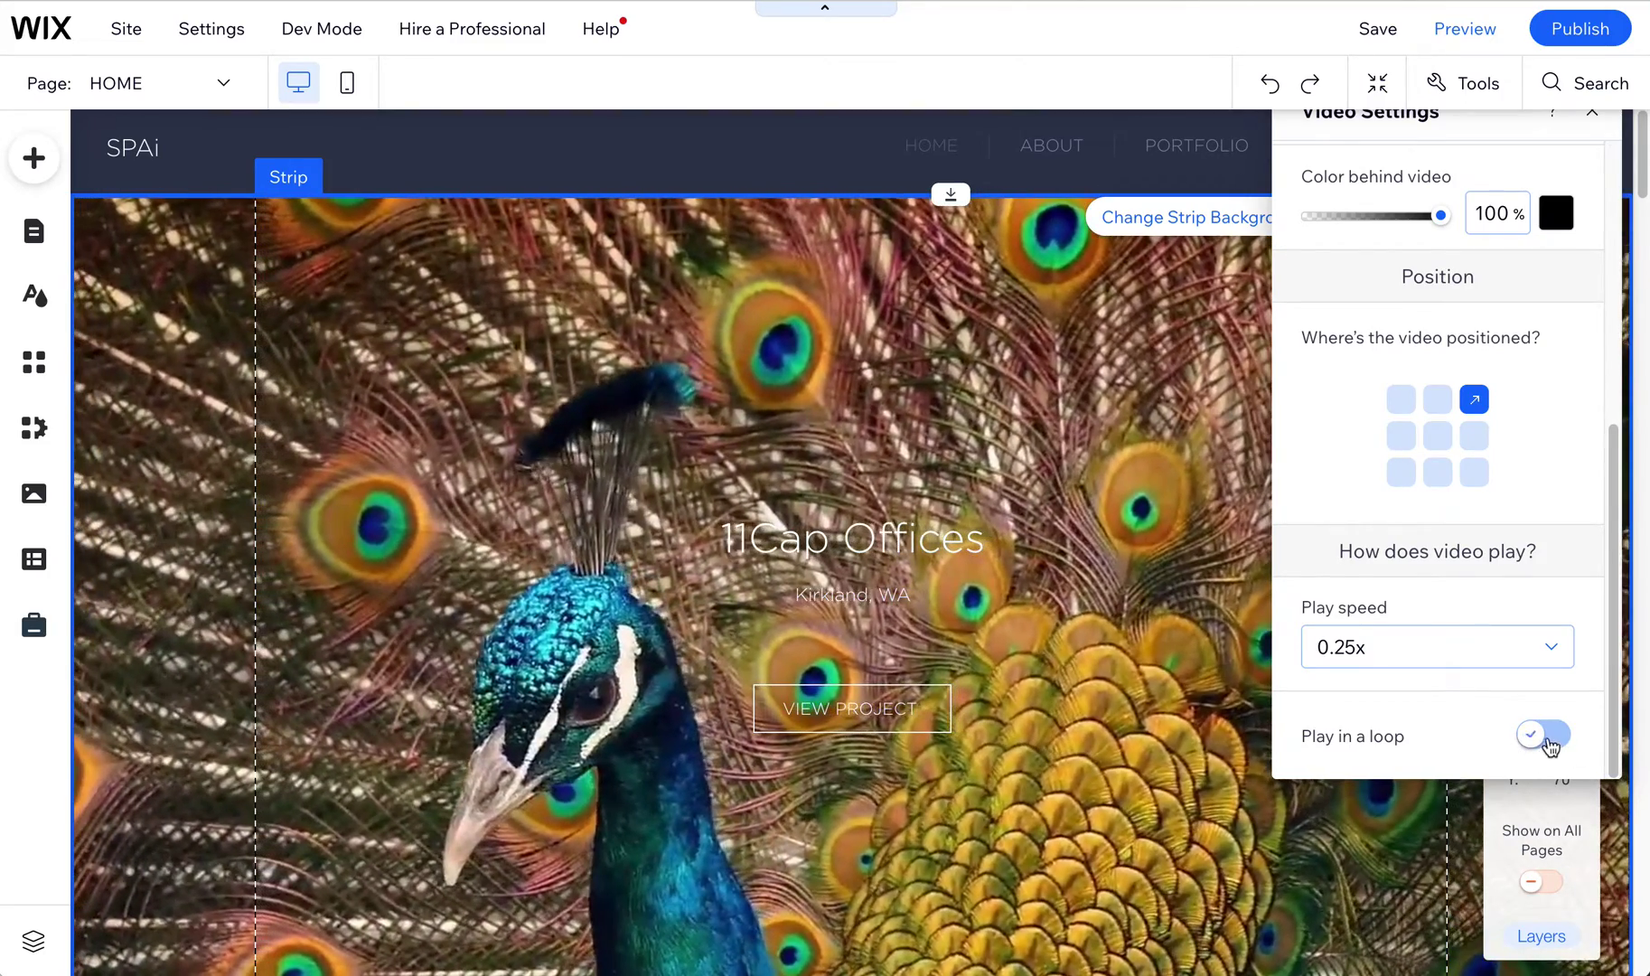
click(1415, 650)
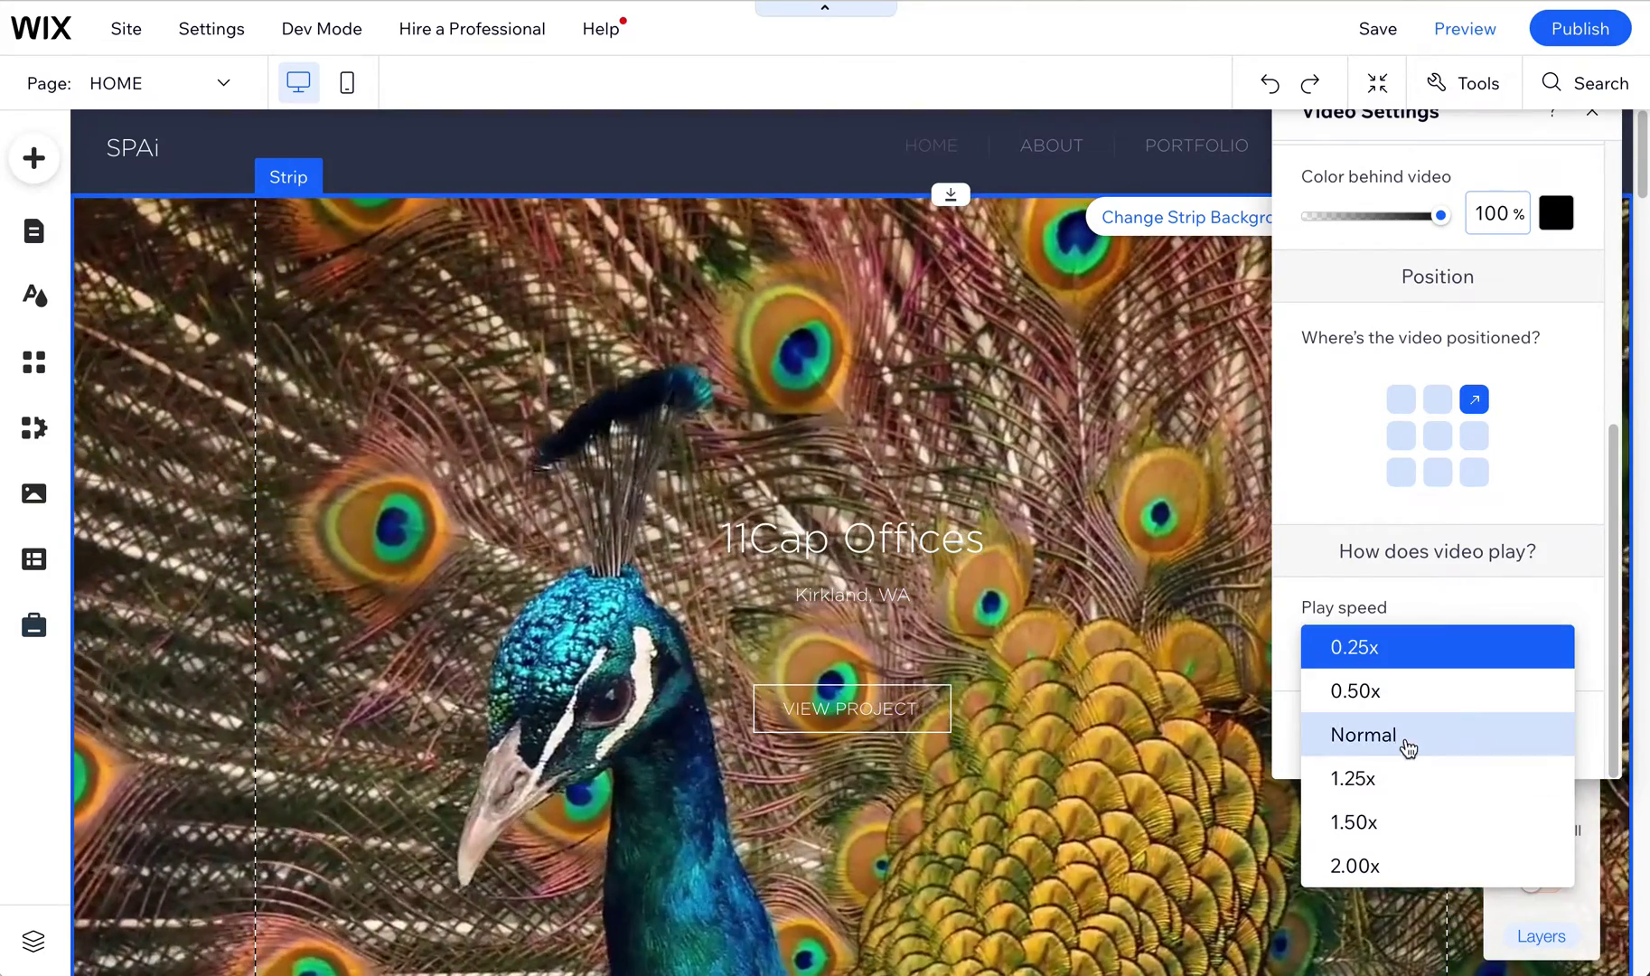
click(1407, 736)
scroll(1492, 741, up, 5)
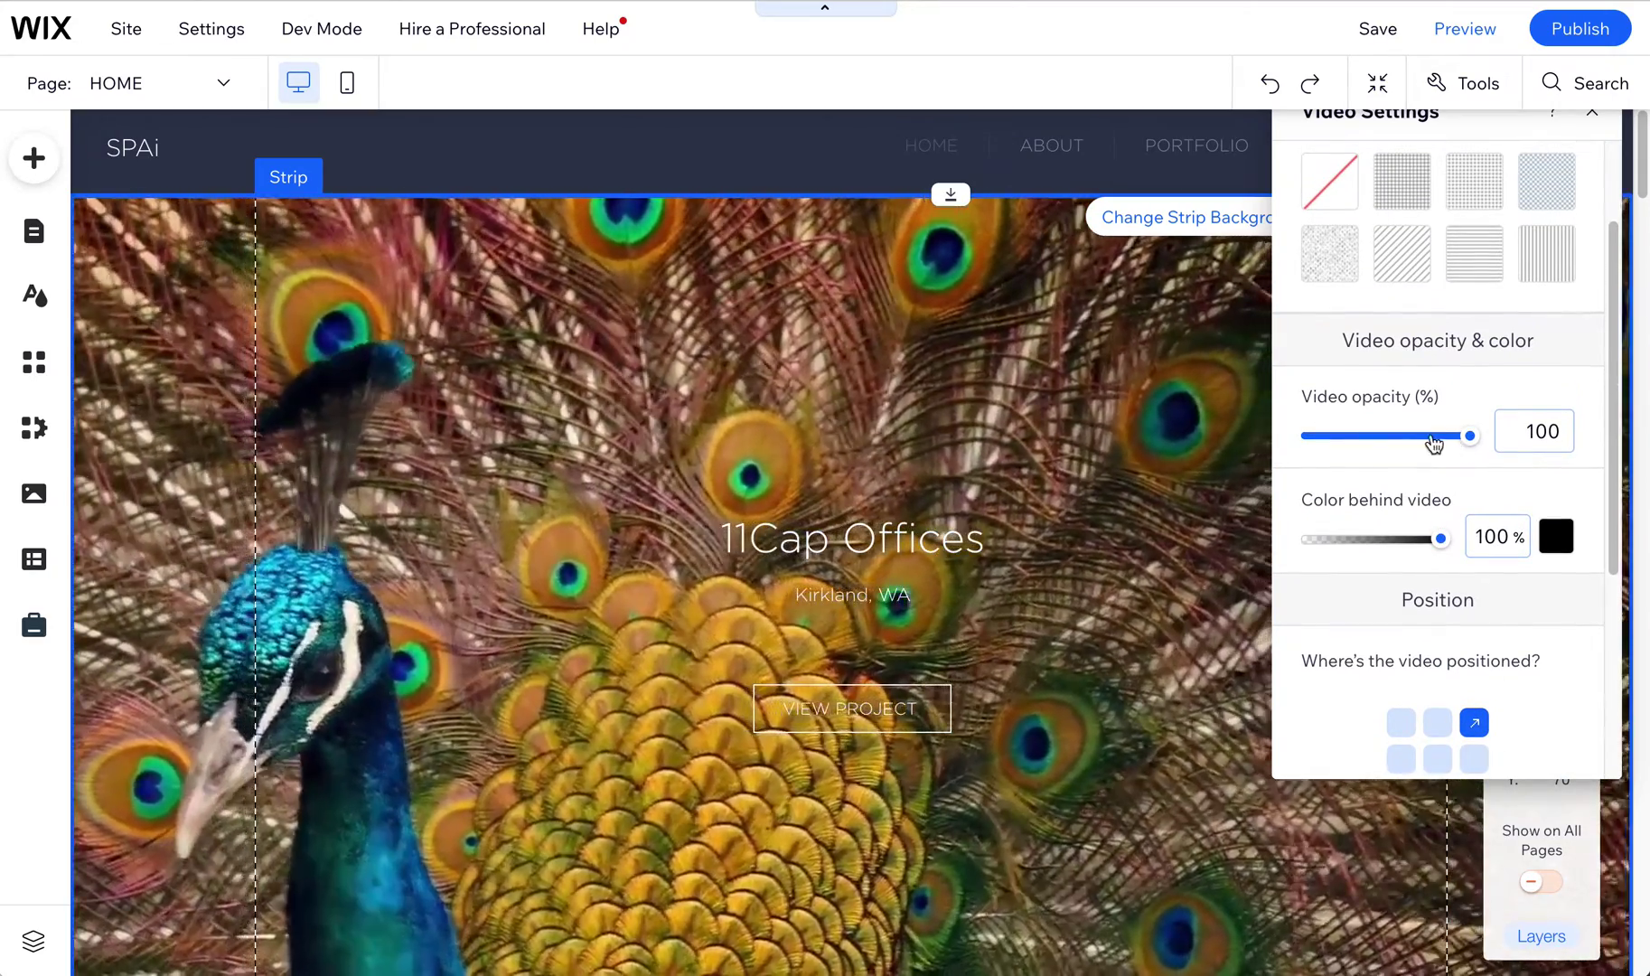
Step: Set the peacock video to 34% opacity over a medium blue colour behind it
drag(1432, 440, 1378, 442)
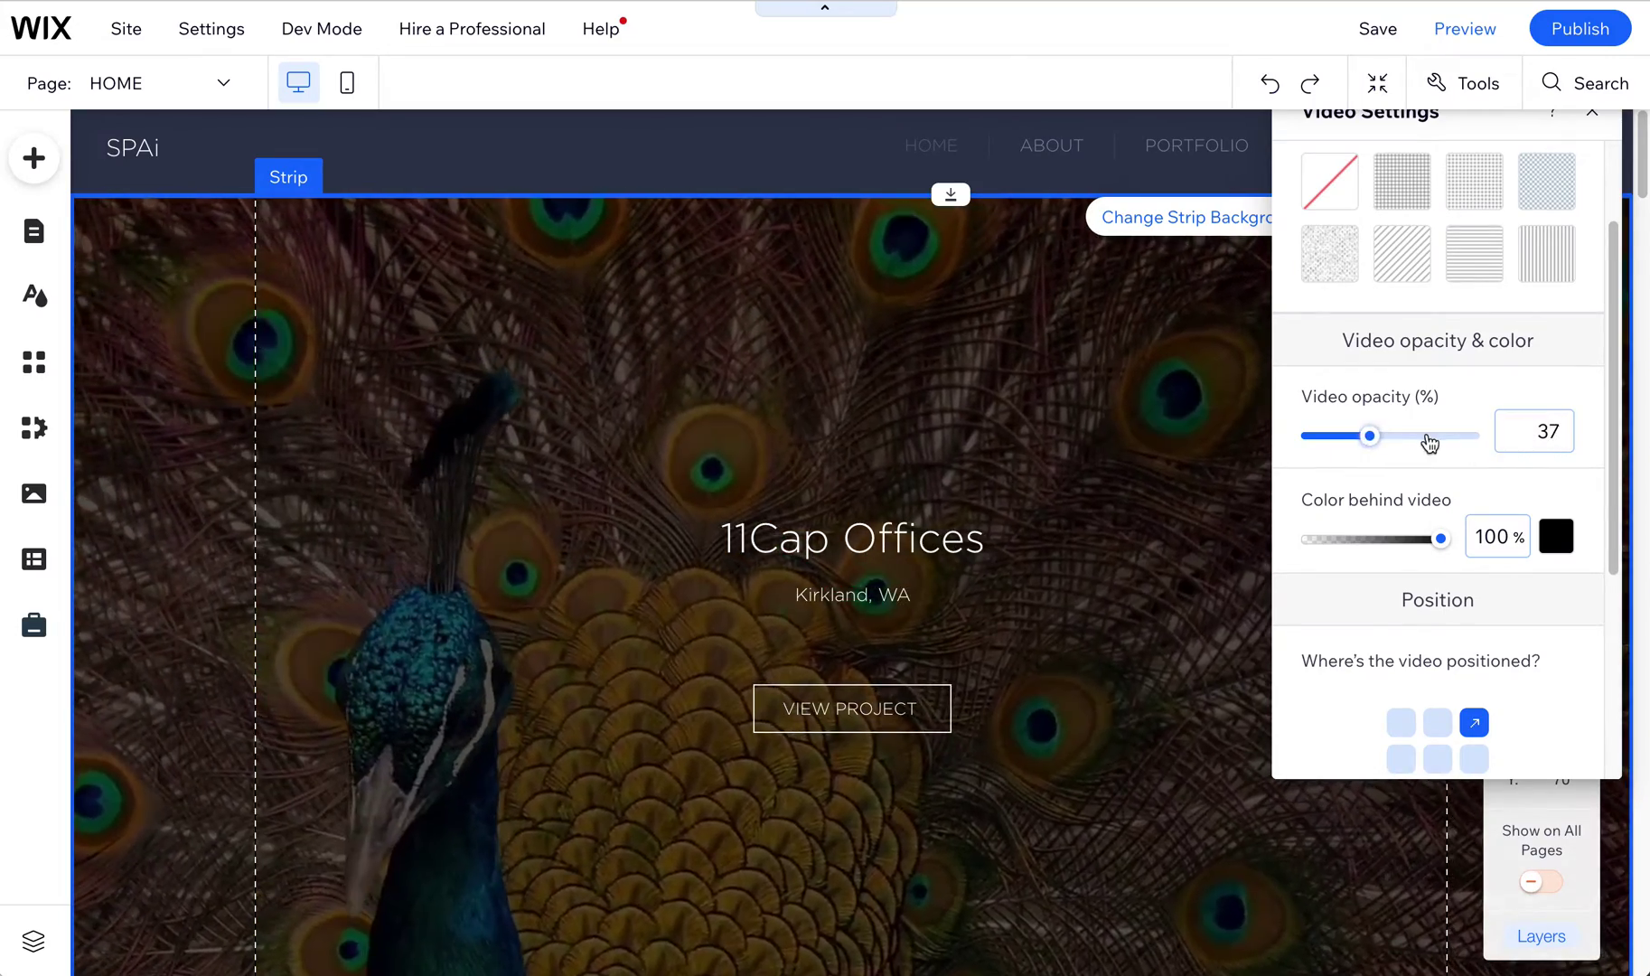
drag(1429, 442, 1445, 439)
click(1555, 537)
click(1552, 630)
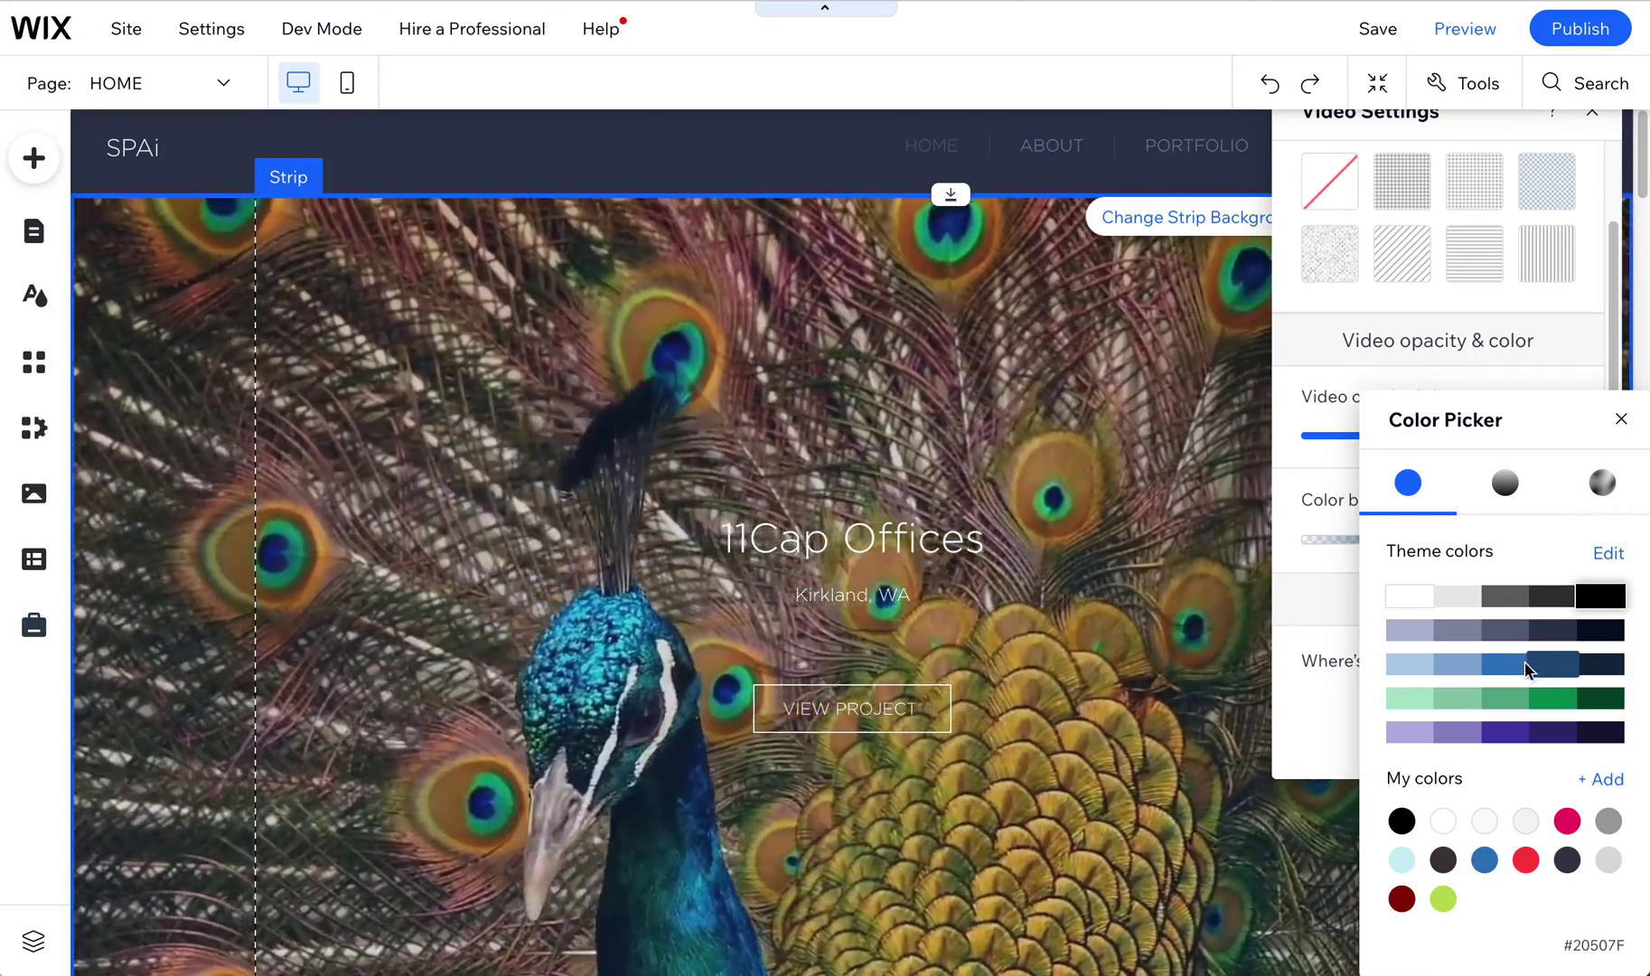
click(1504, 665)
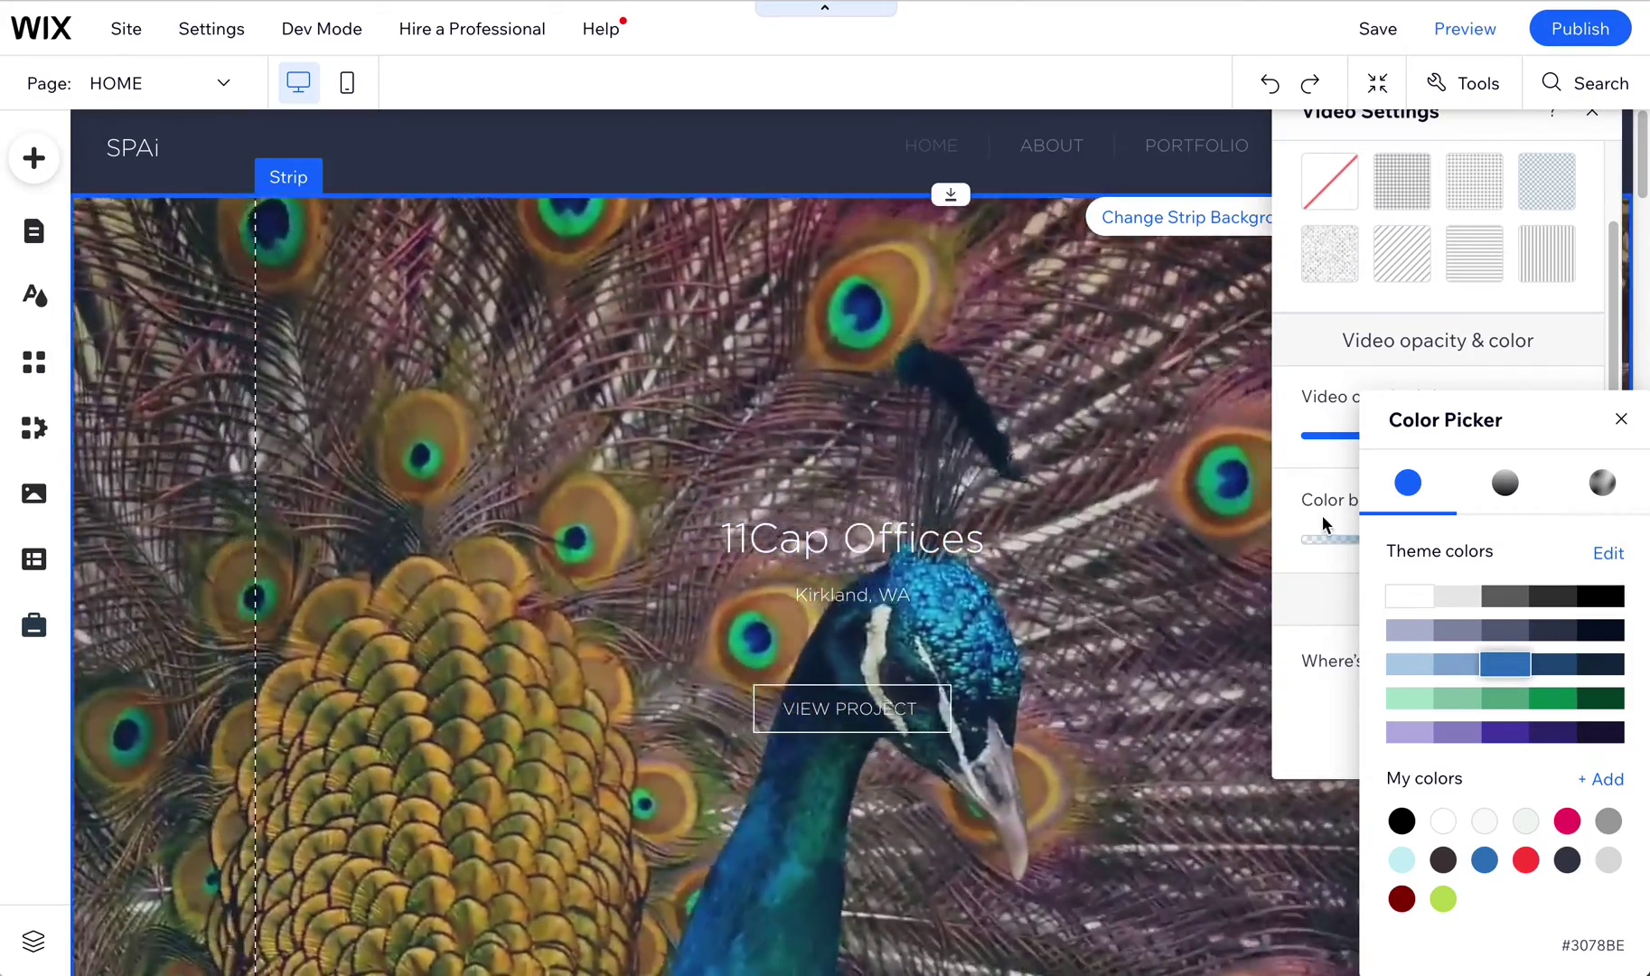
click(1346, 421)
drag(1346, 439, 1363, 438)
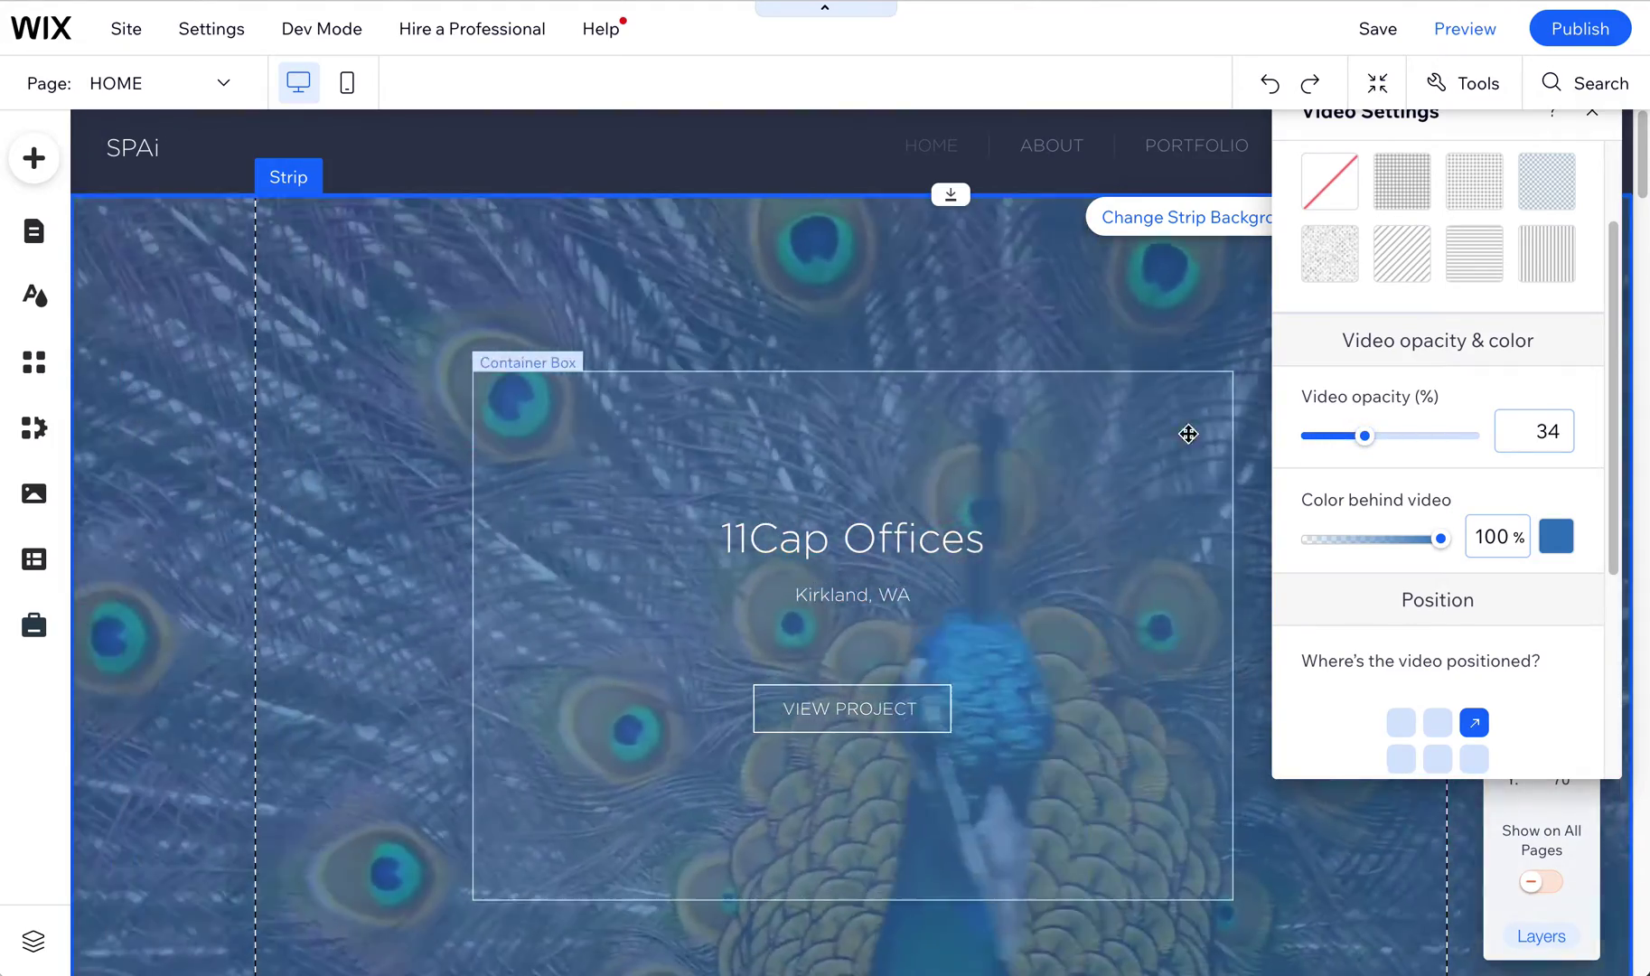
scroll(1514, 488, up, 2)
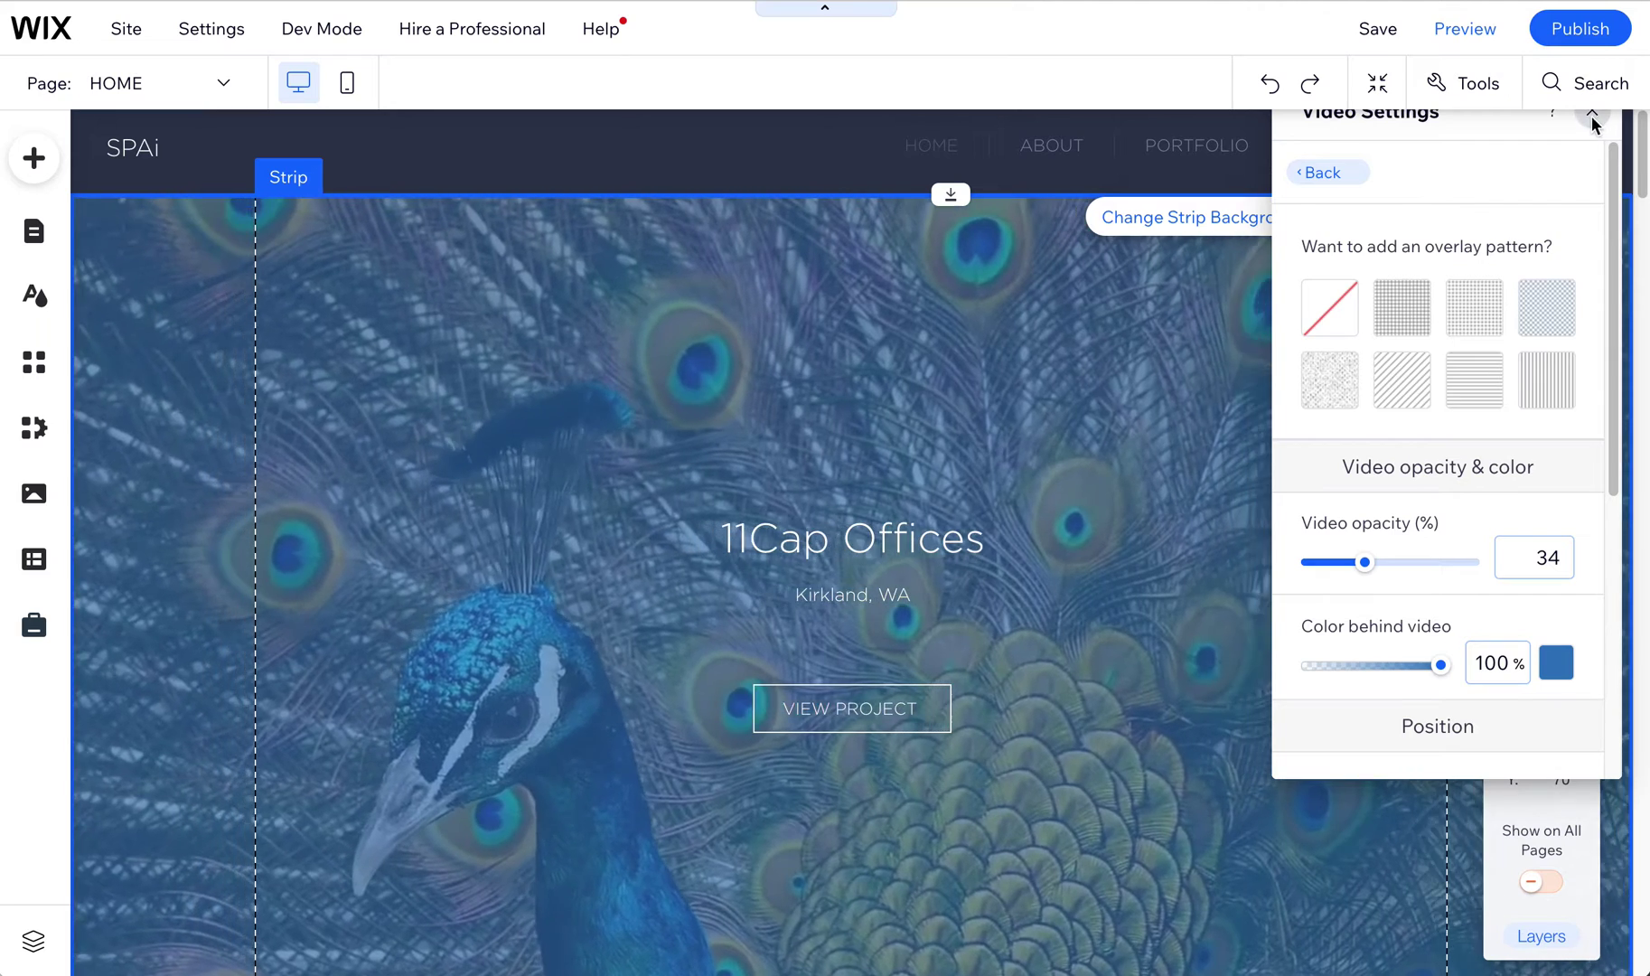
Step: Close Video Settings and undo repeatedly until the strip shows its original building photo
click(1592, 112)
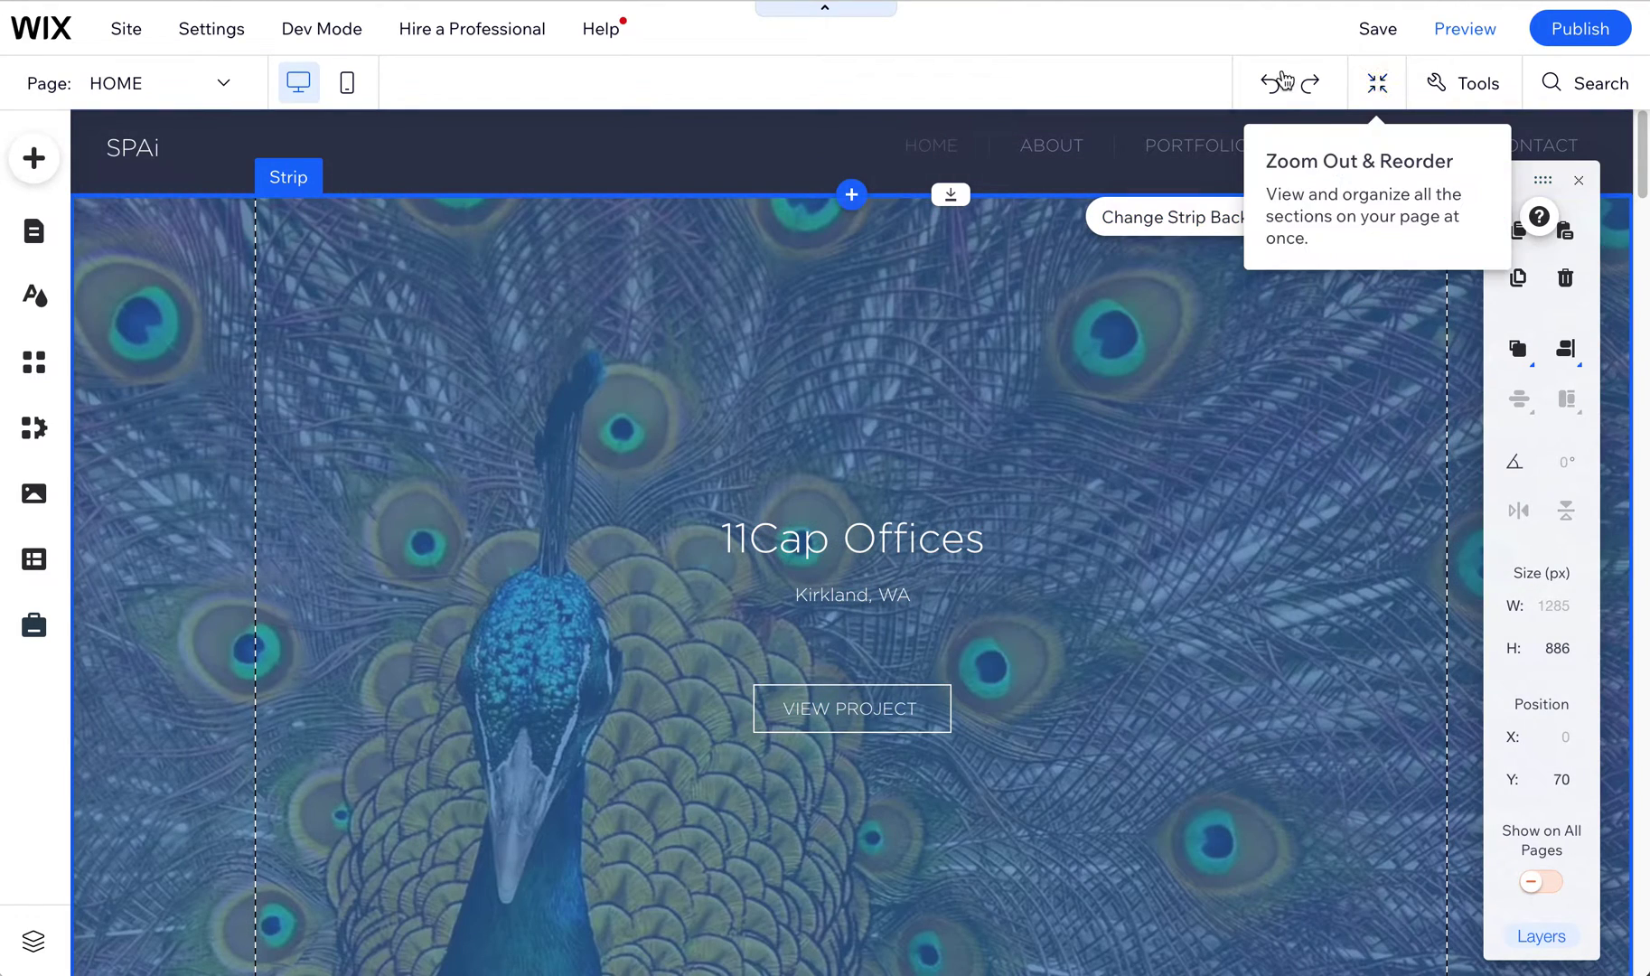
click(1271, 88)
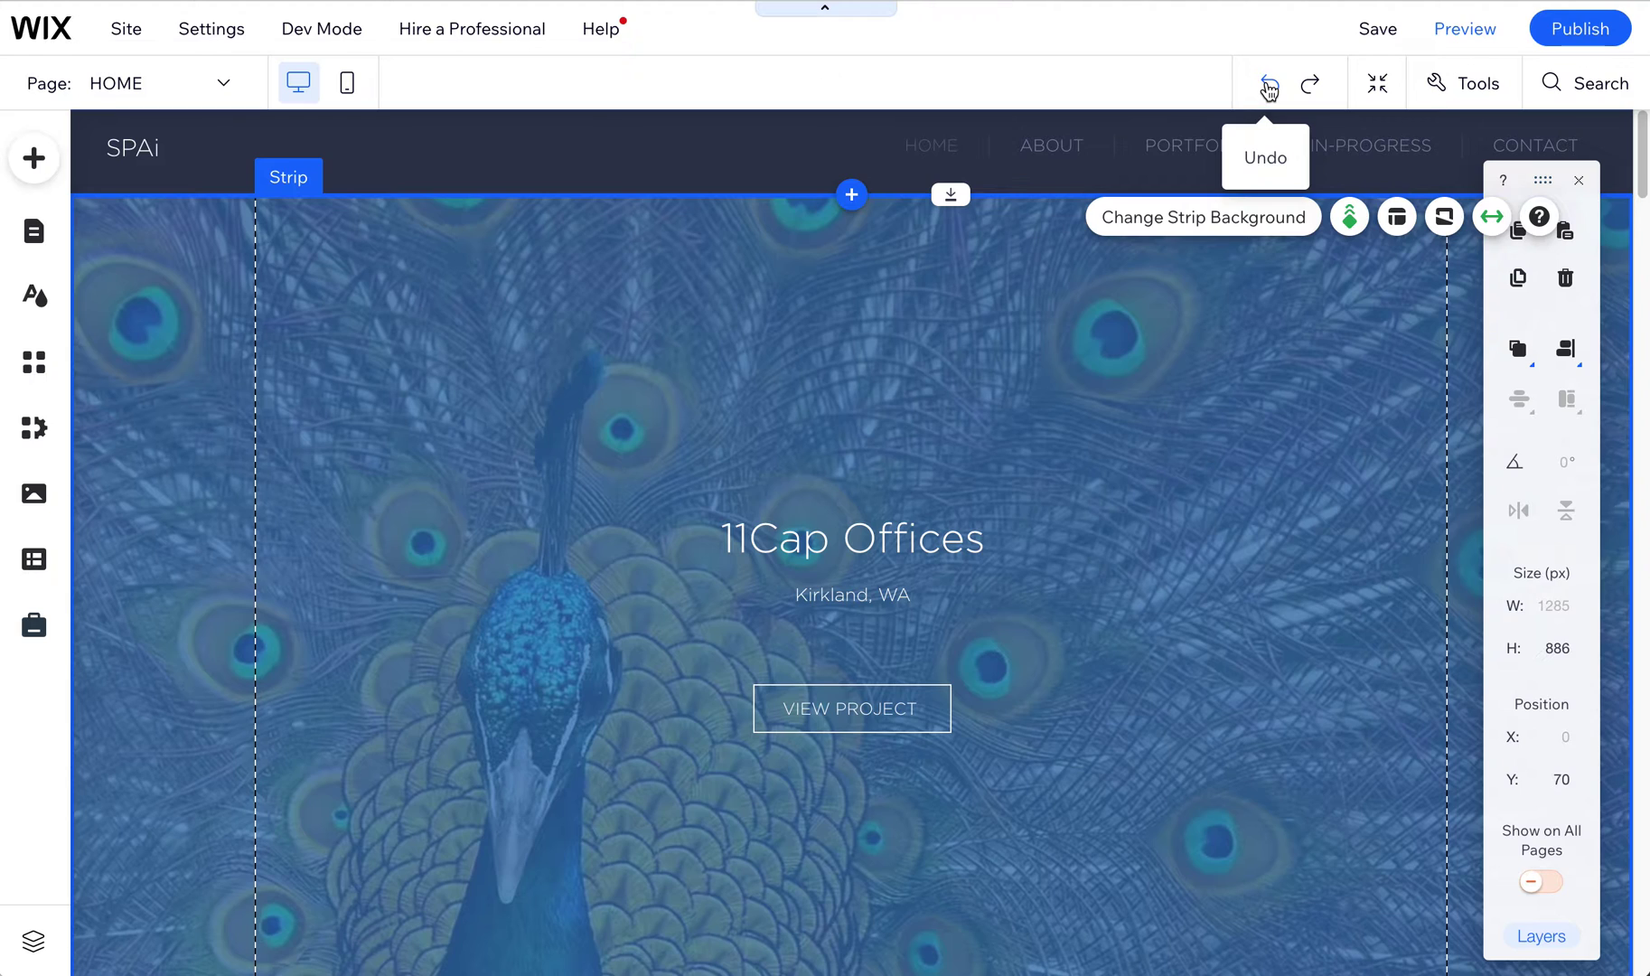
click(1269, 88)
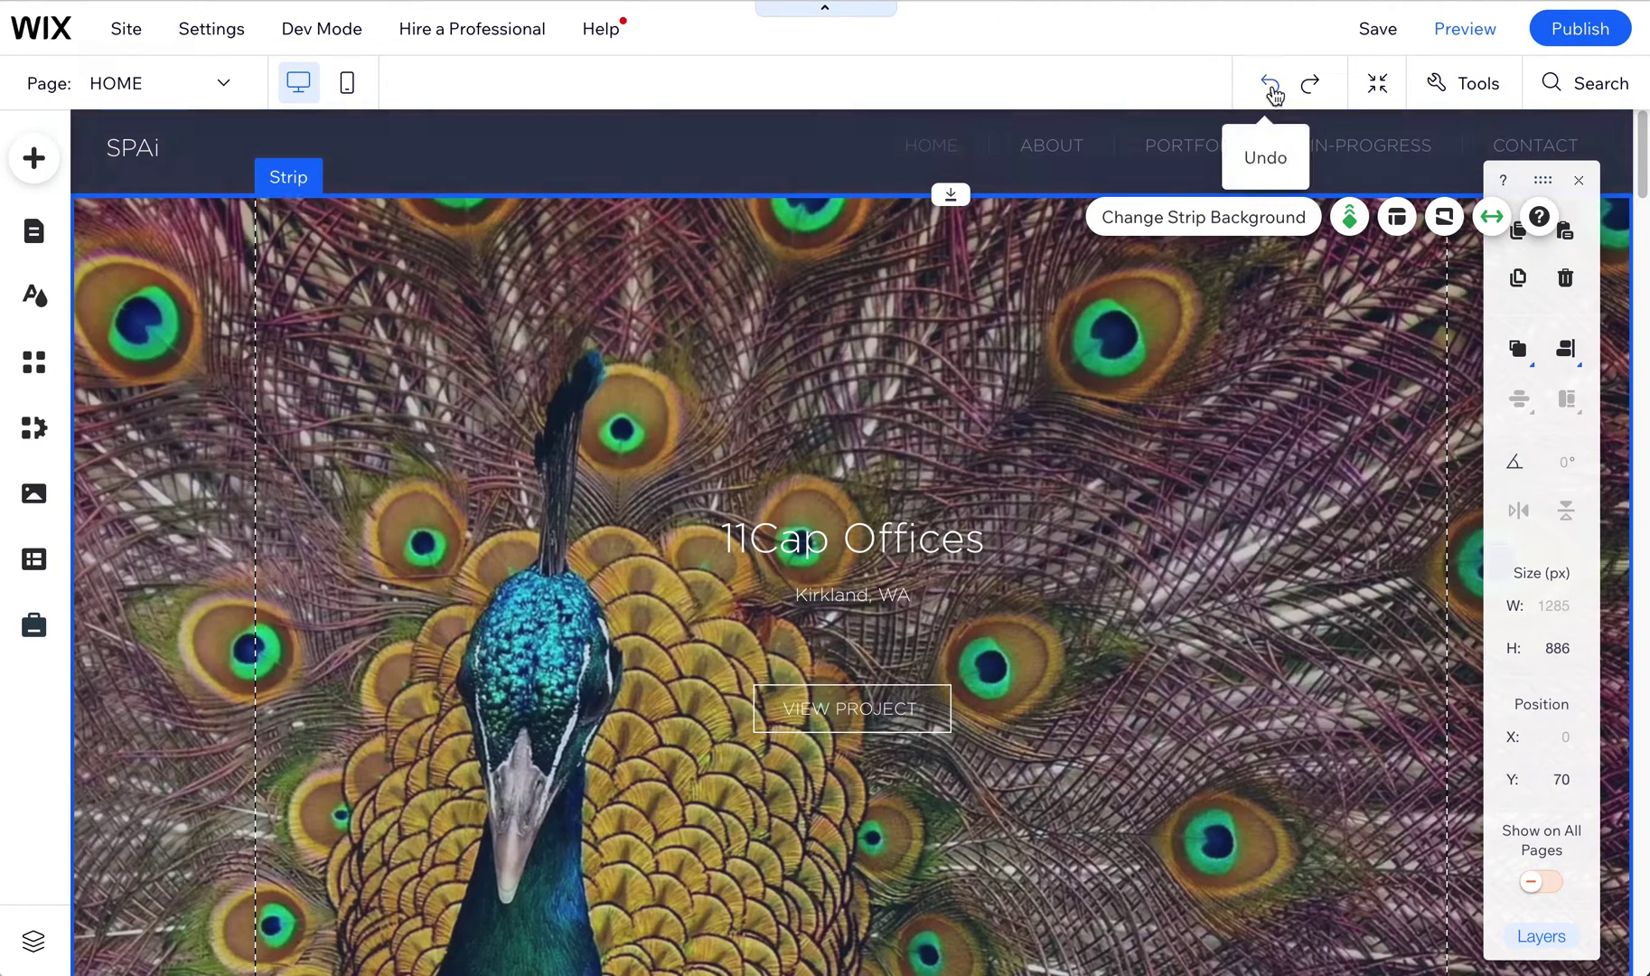
click(1272, 91)
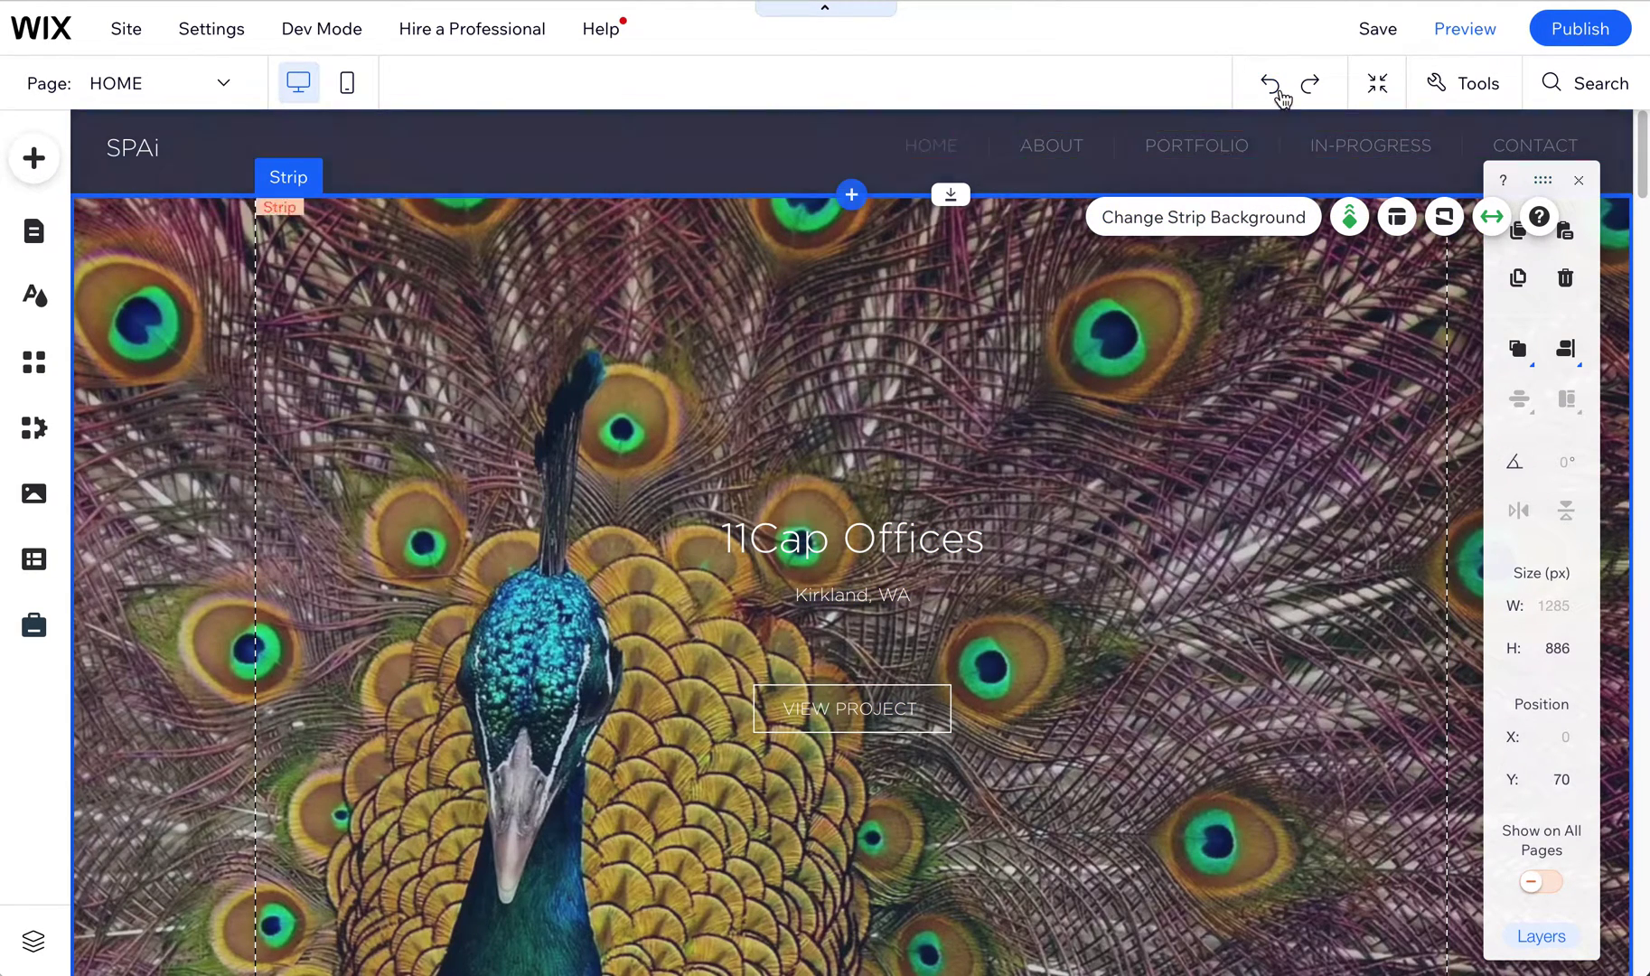
click(1276, 90)
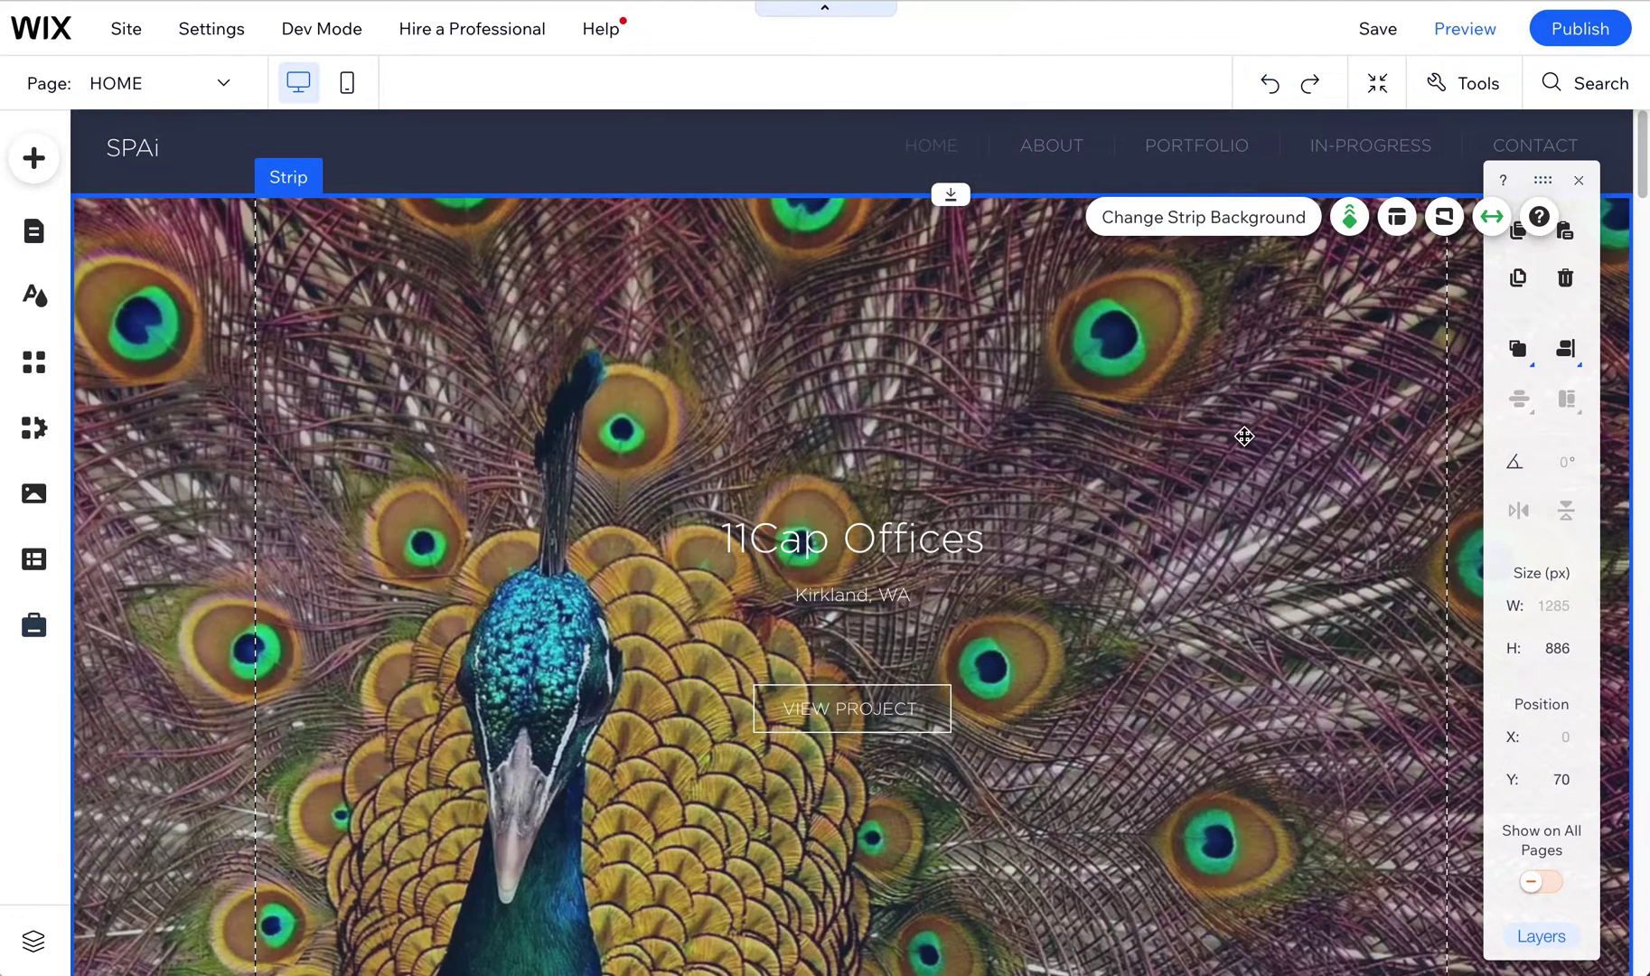
click(1268, 90)
click(1272, 90)
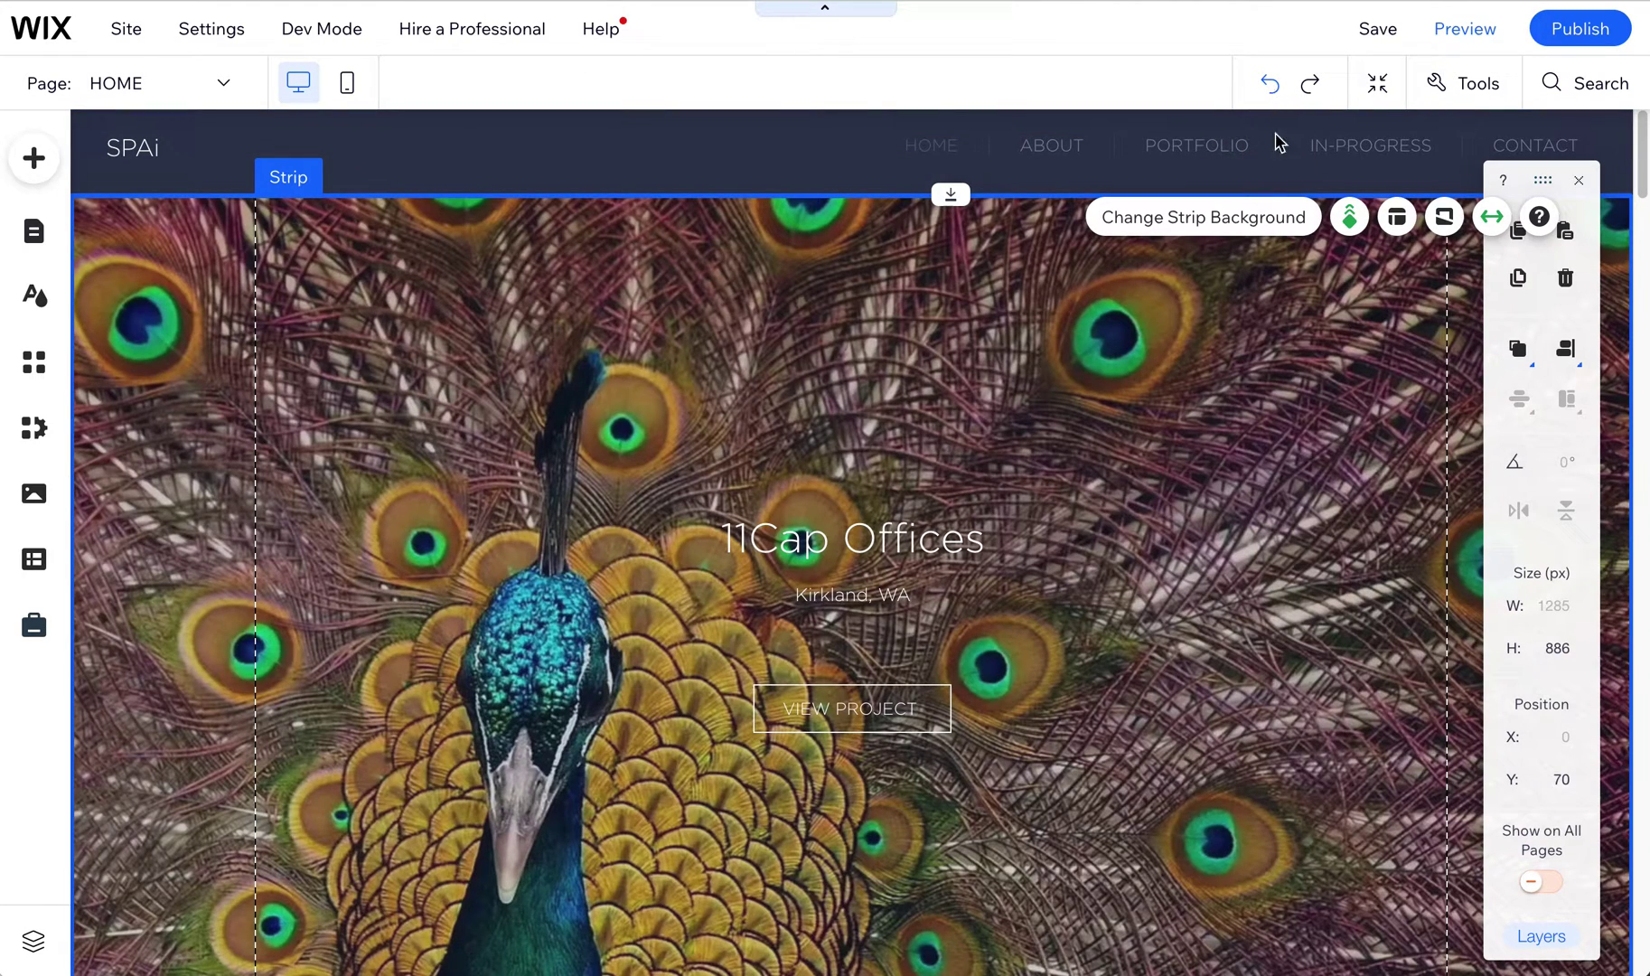
click(1272, 94)
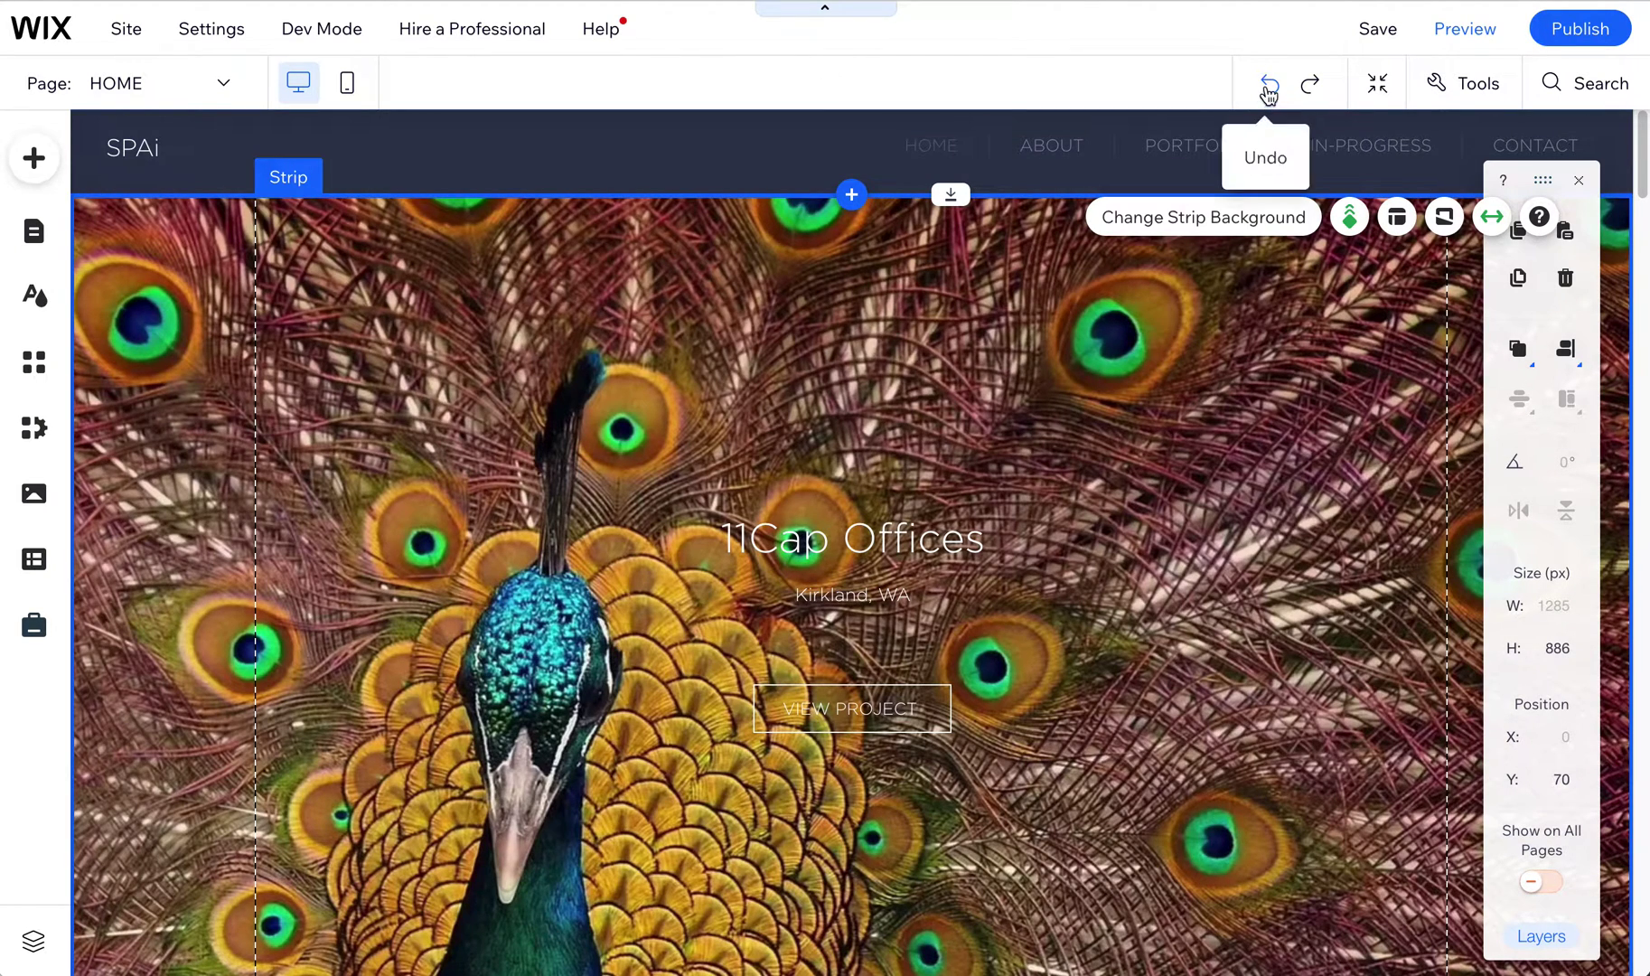
click(1270, 91)
click(1271, 90)
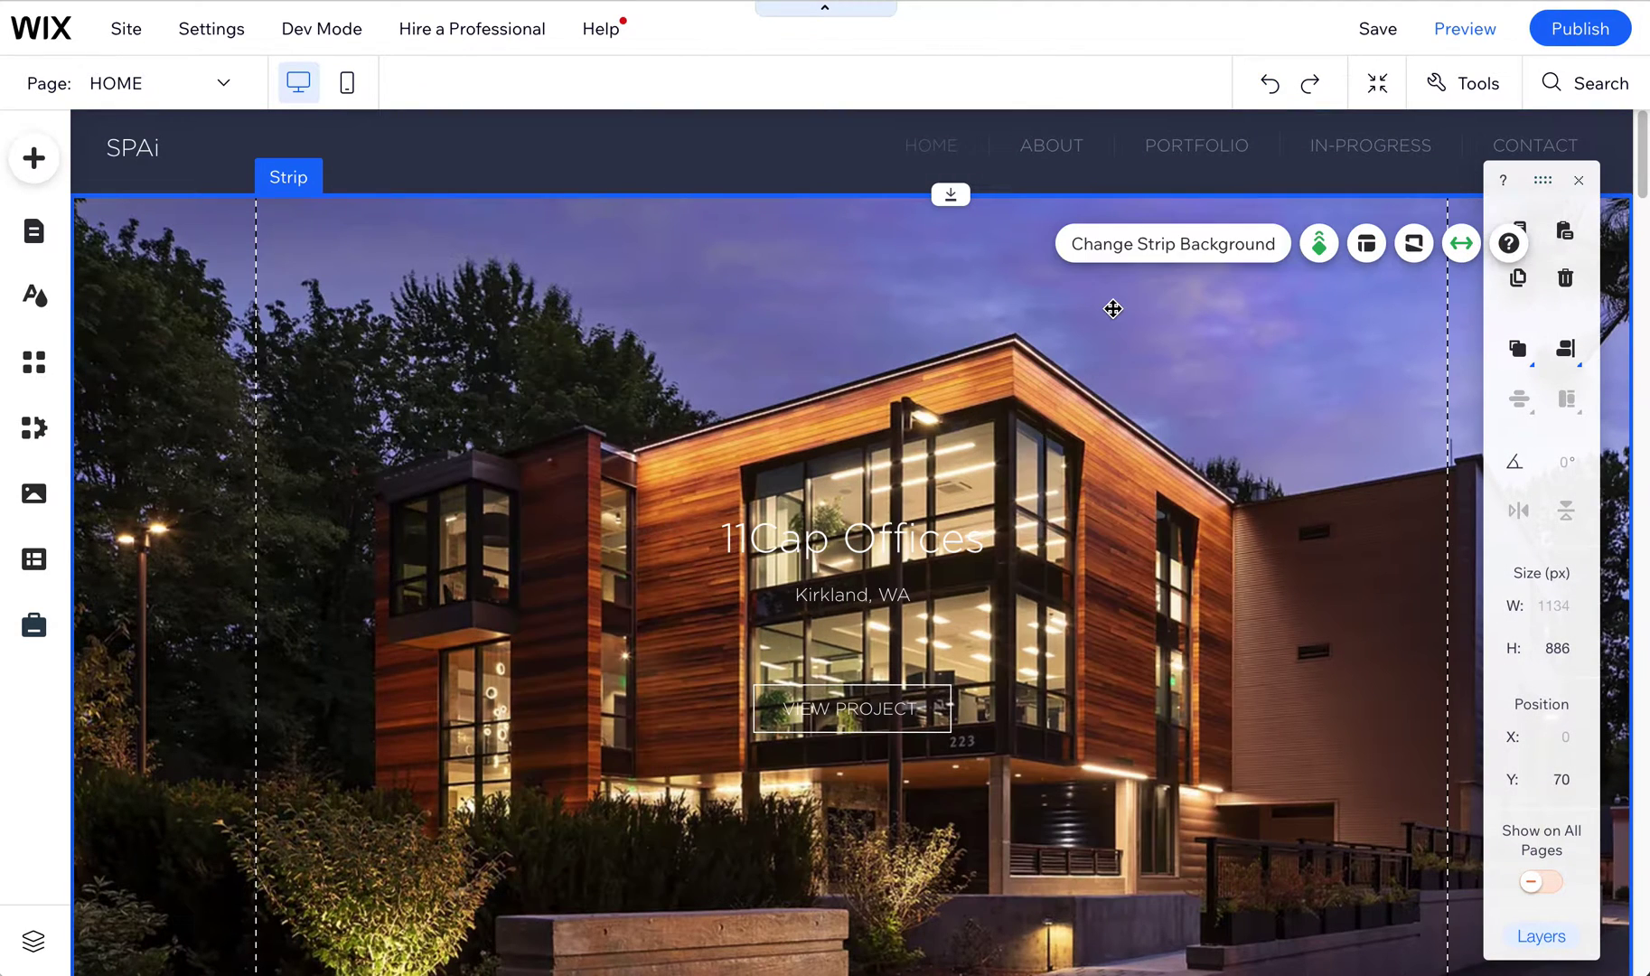
Step: Open the background image settings and return the image opacity to 100
click(1202, 254)
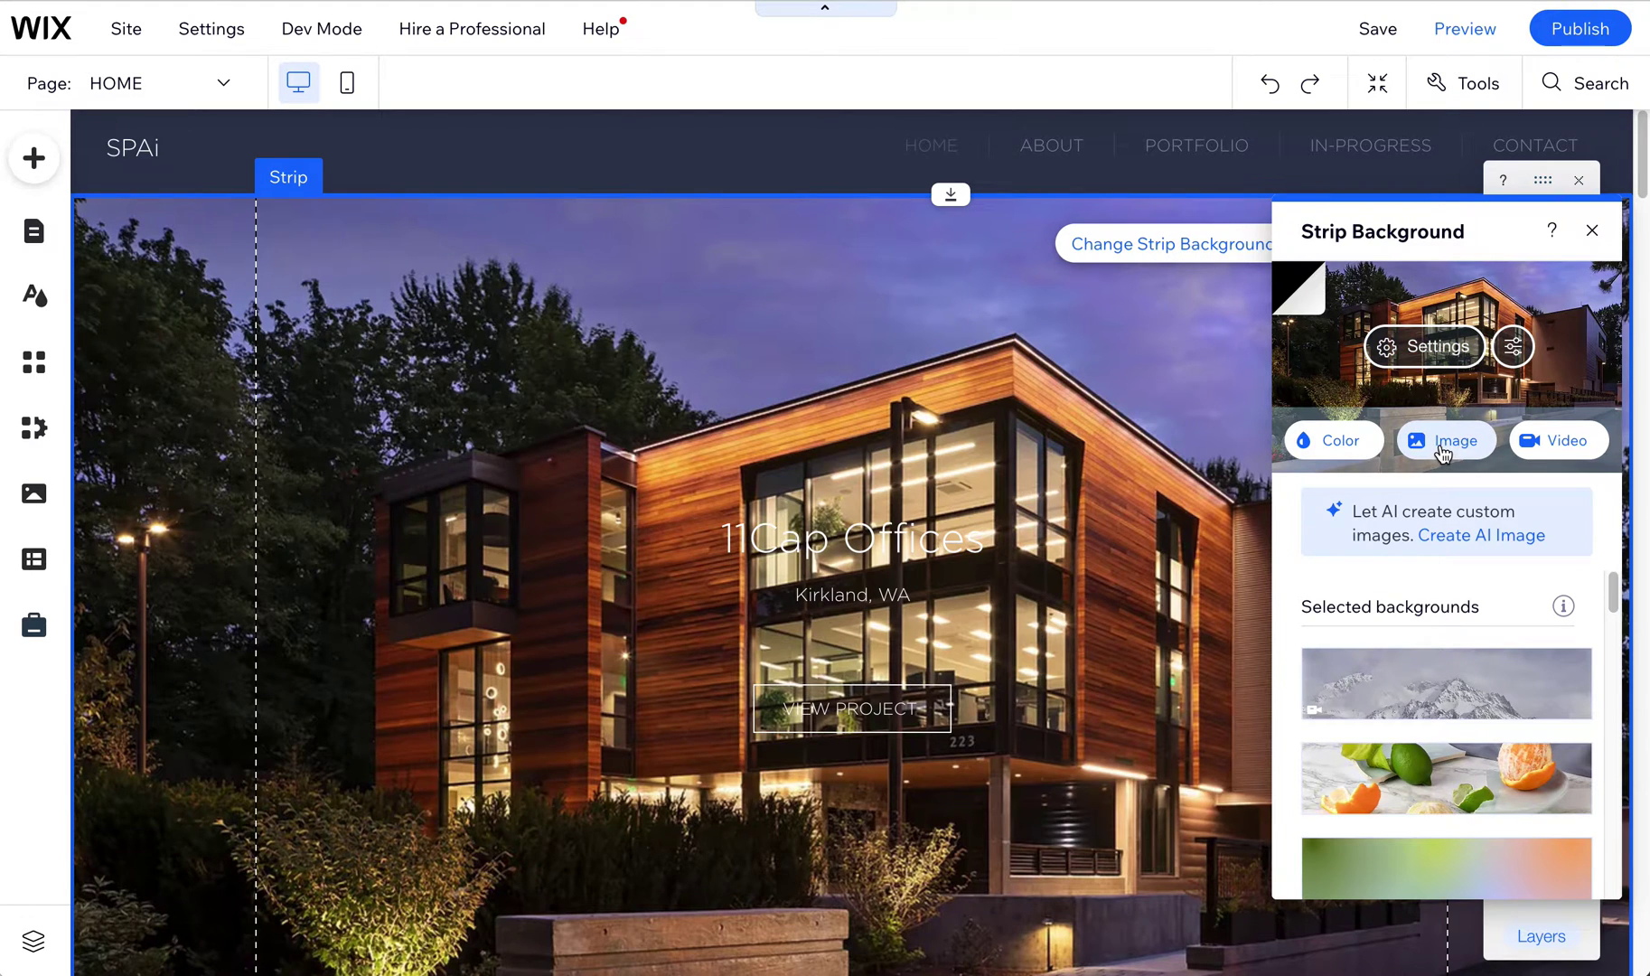
click(1424, 348)
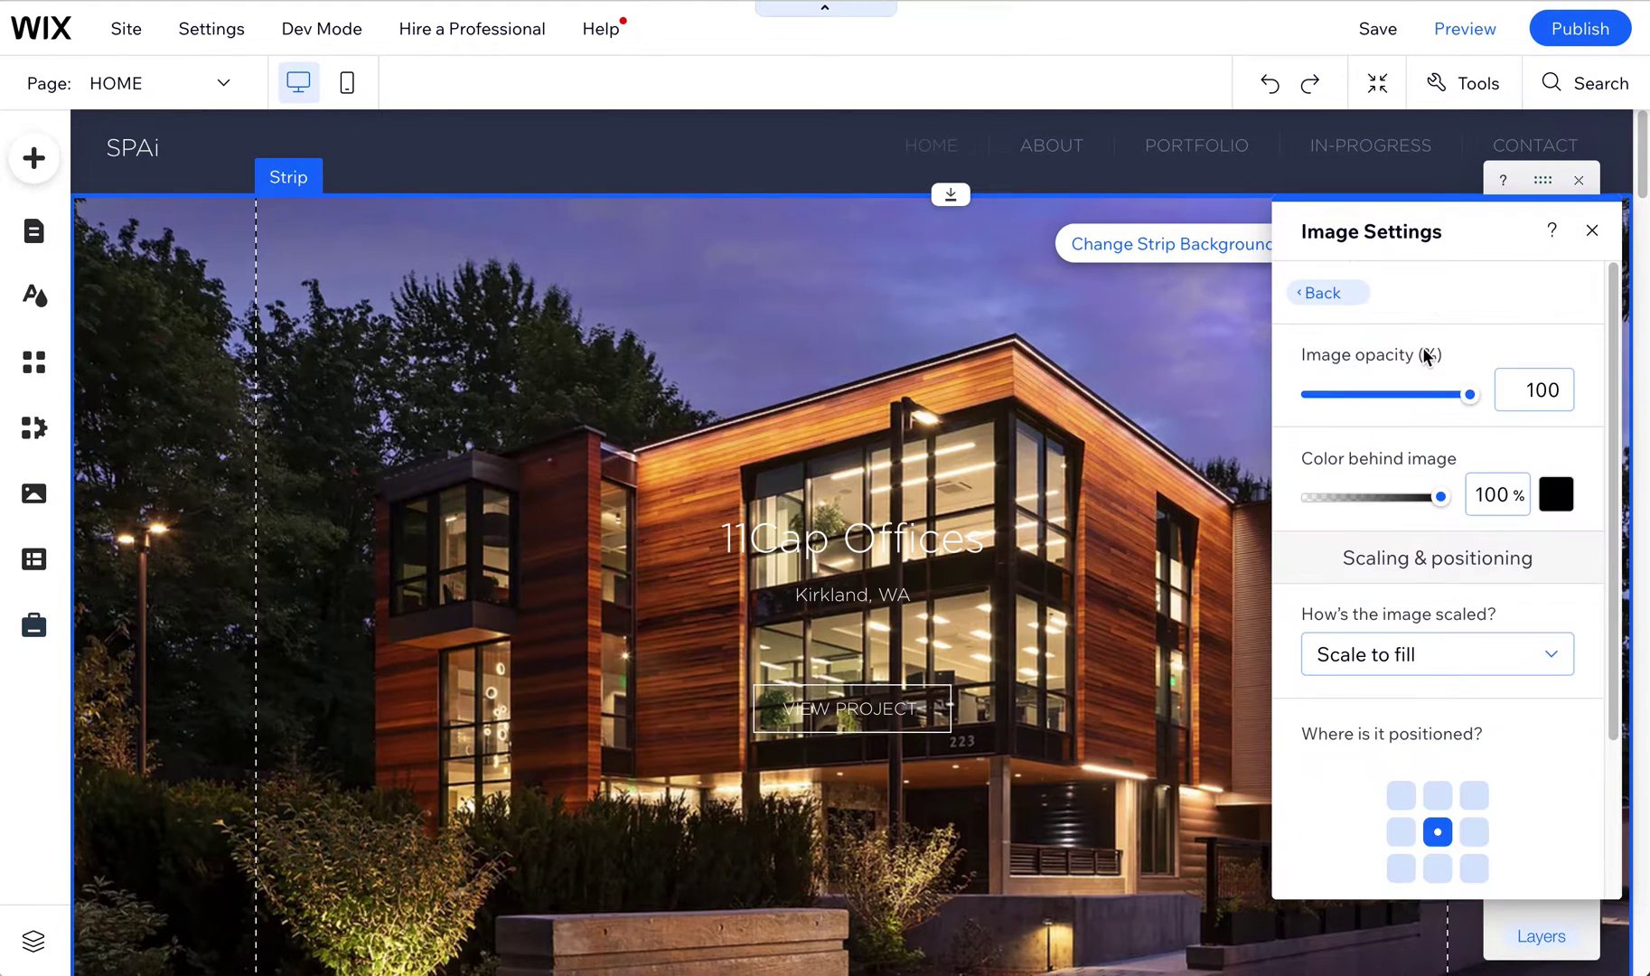
click(1409, 396)
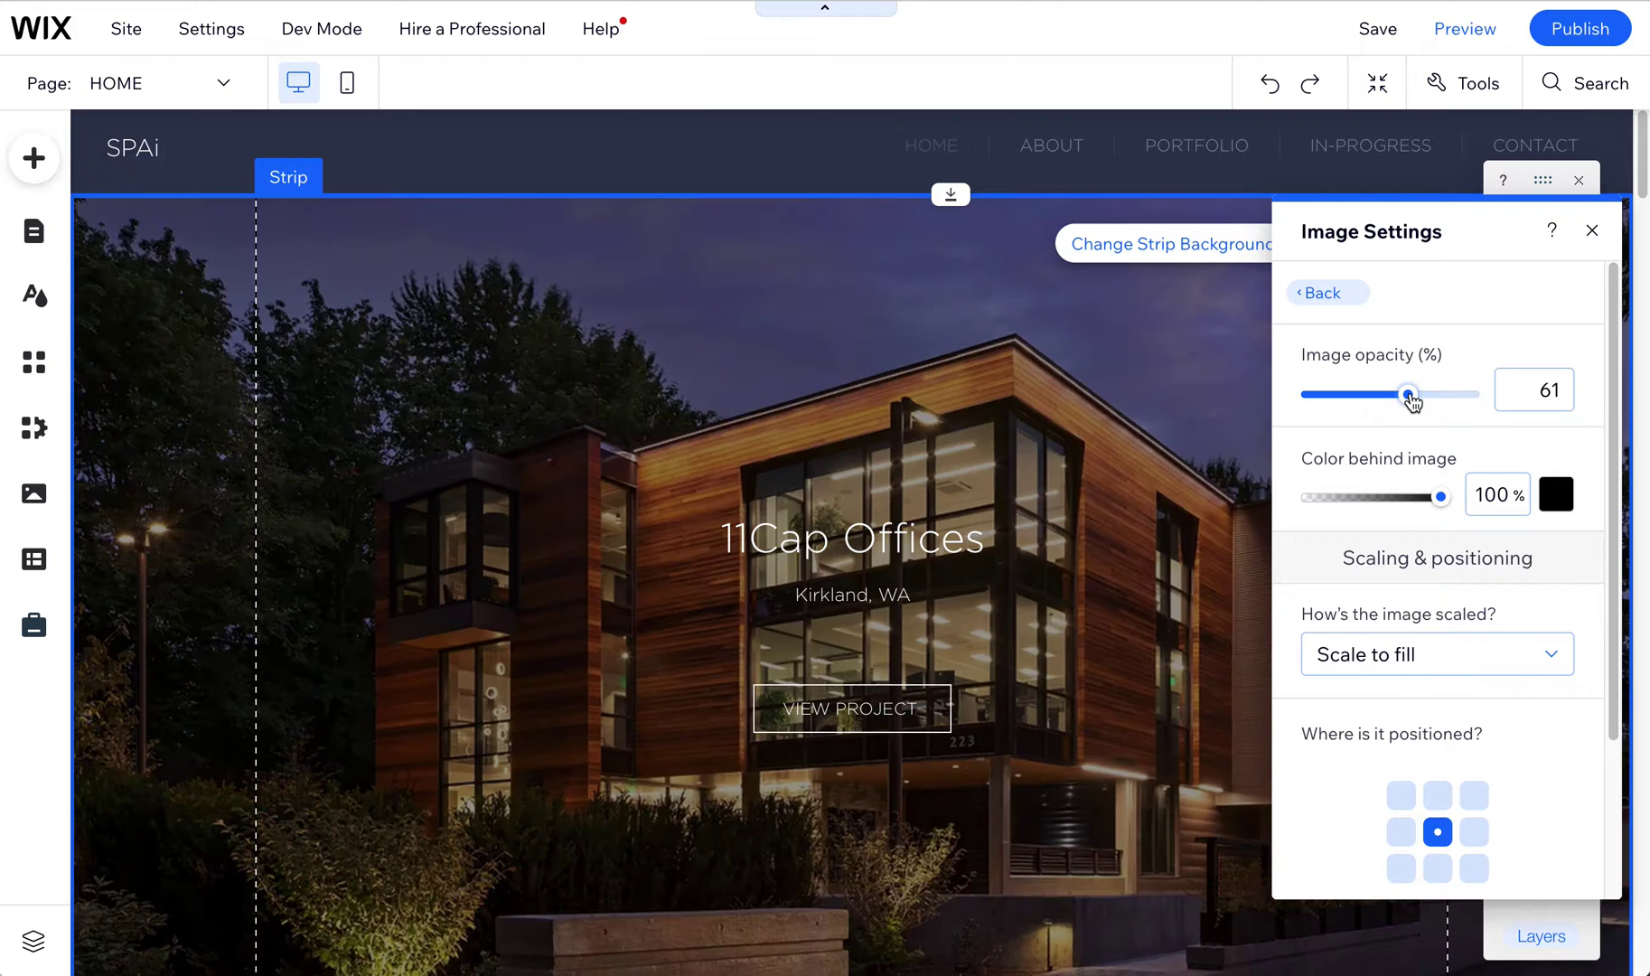
drag(1464, 397, 1425, 408)
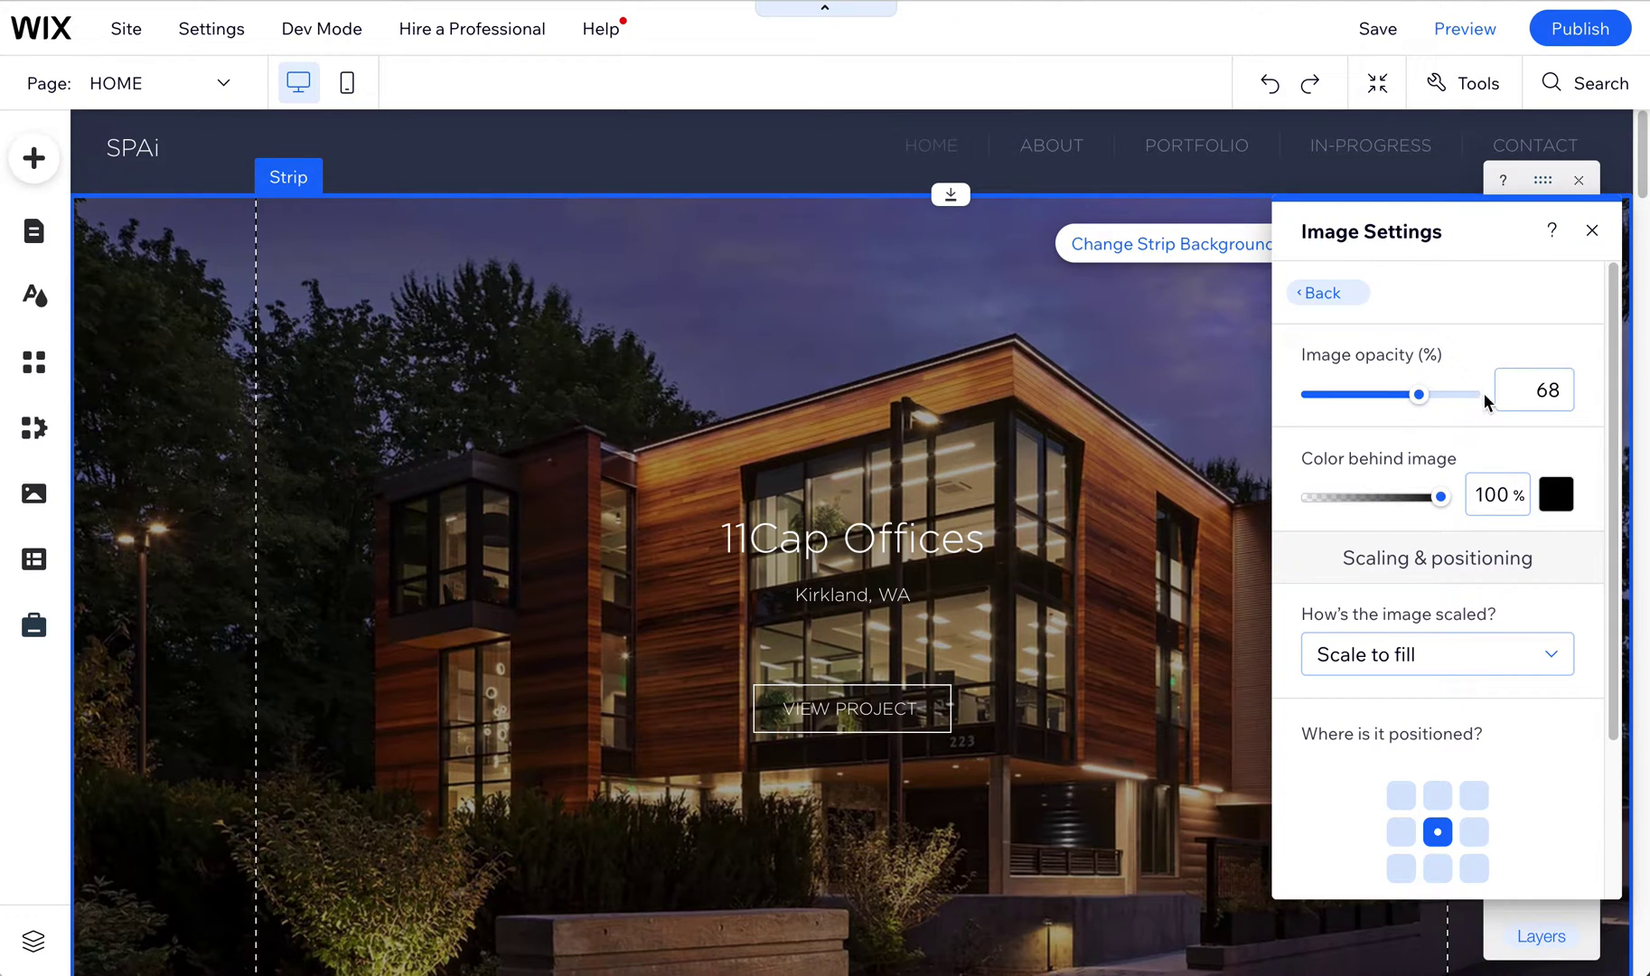
drag(1428, 401, 1540, 400)
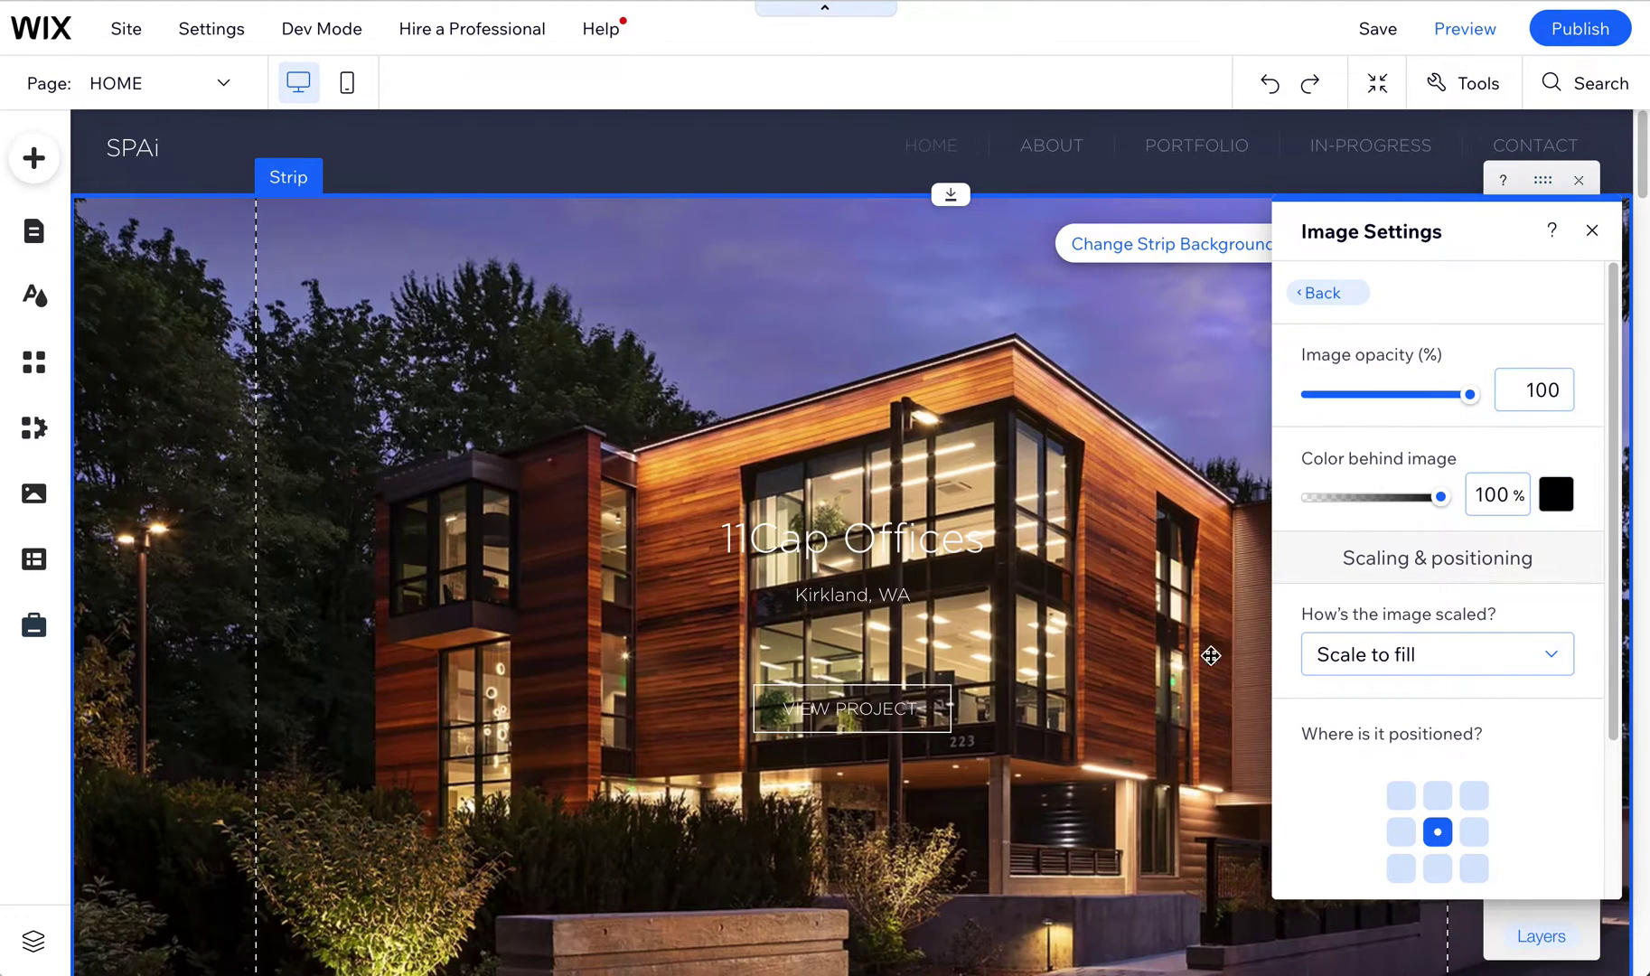
Step: Anchor the building photo to the top centre of the position grid
scroll(1186, 726, down, 6)
scroll(1187, 725, up, 3)
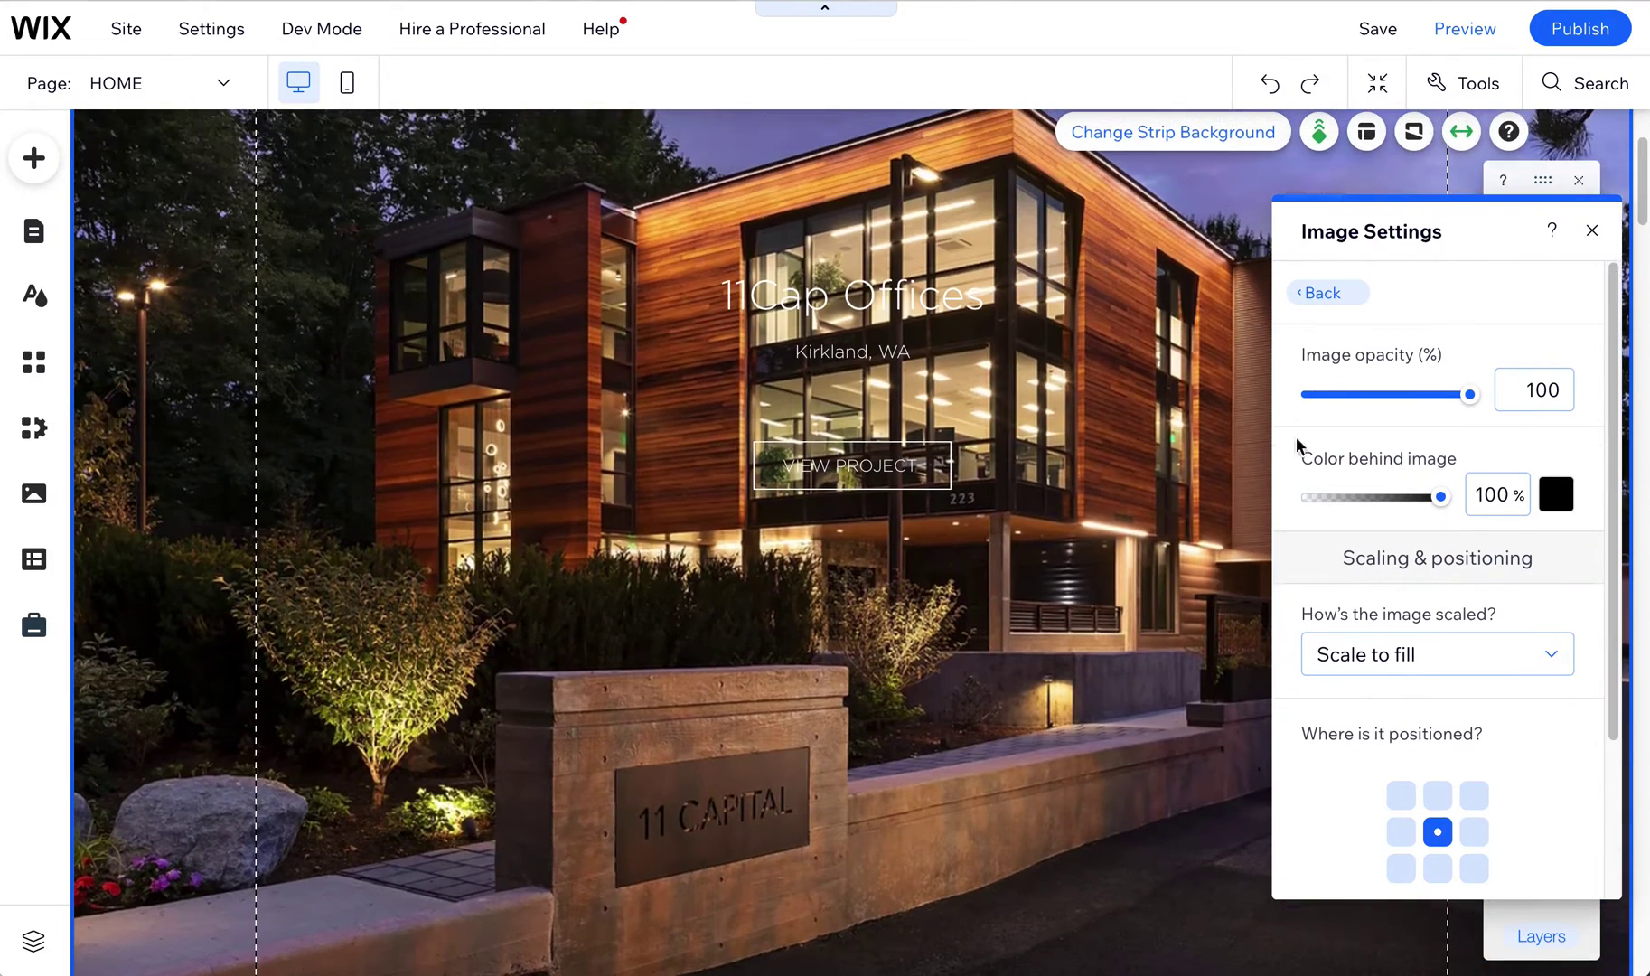
scroll(1163, 773, down, 4)
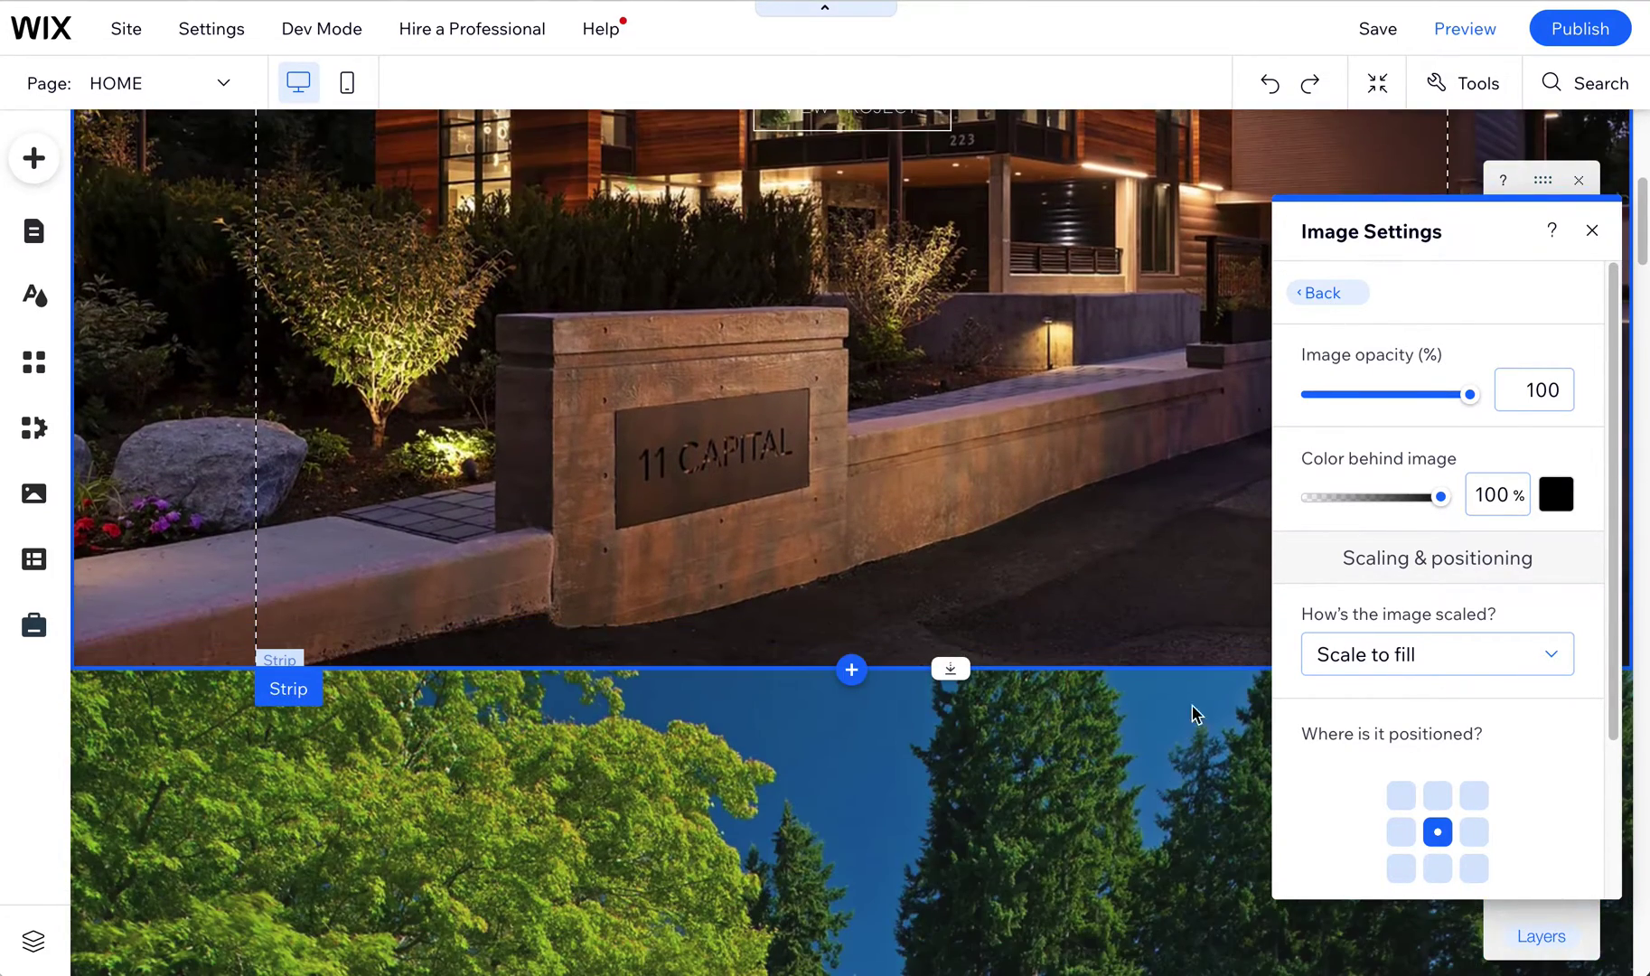
scroll(1413, 703, down, 2)
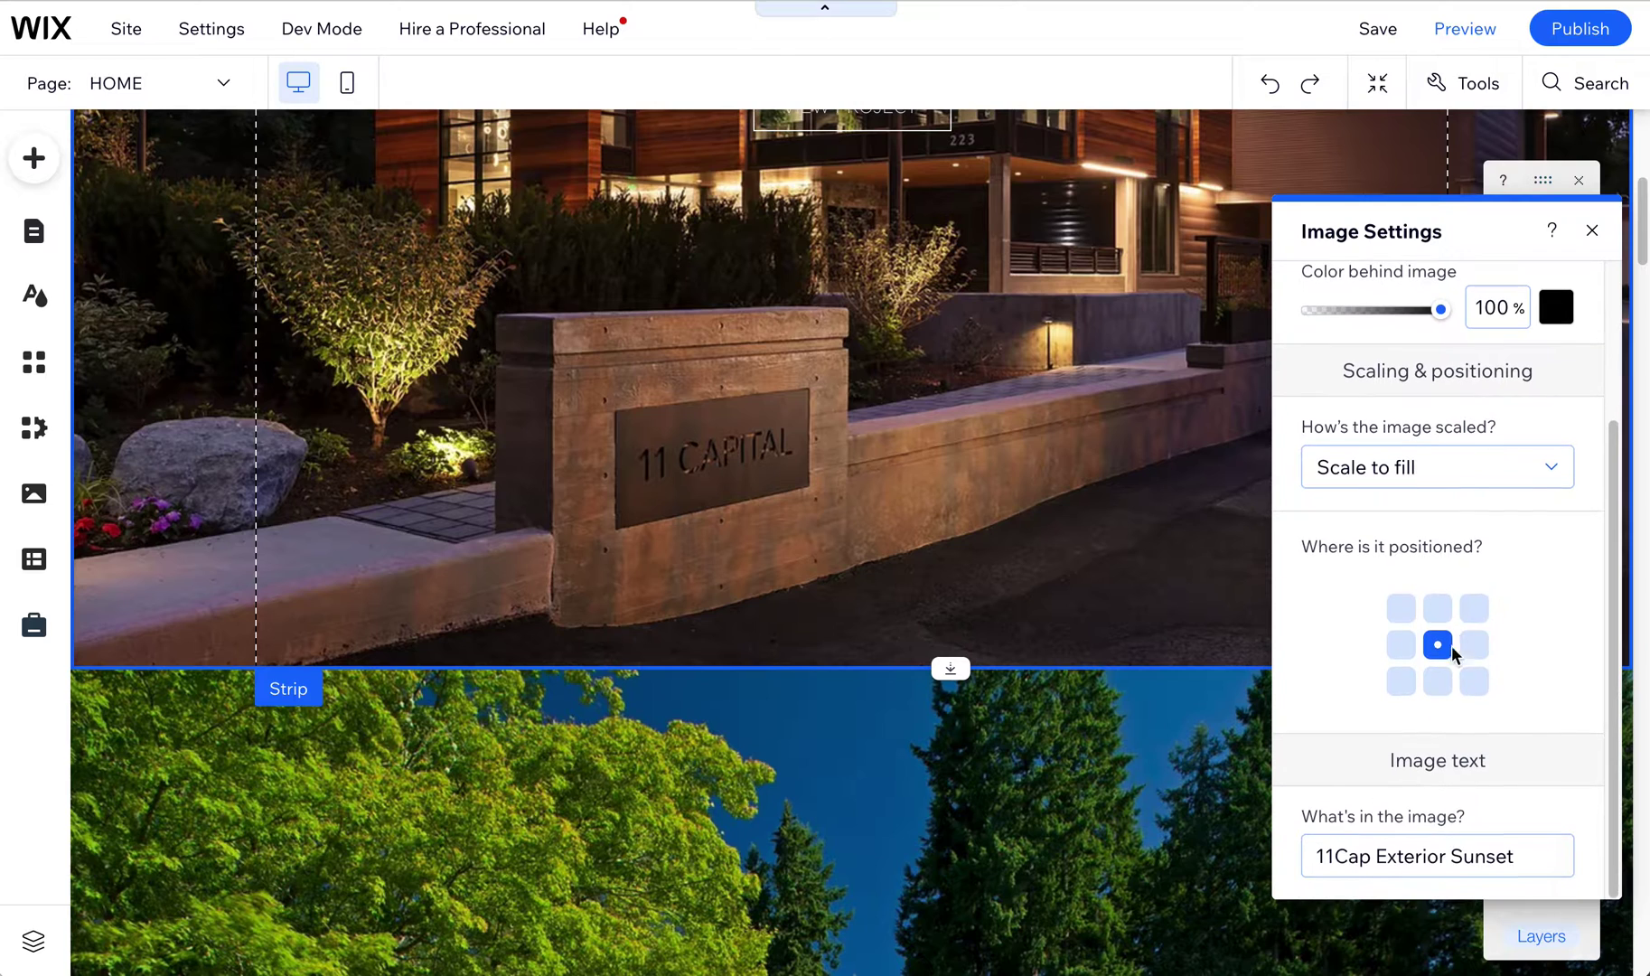
scroll(1112, 662, up, 4)
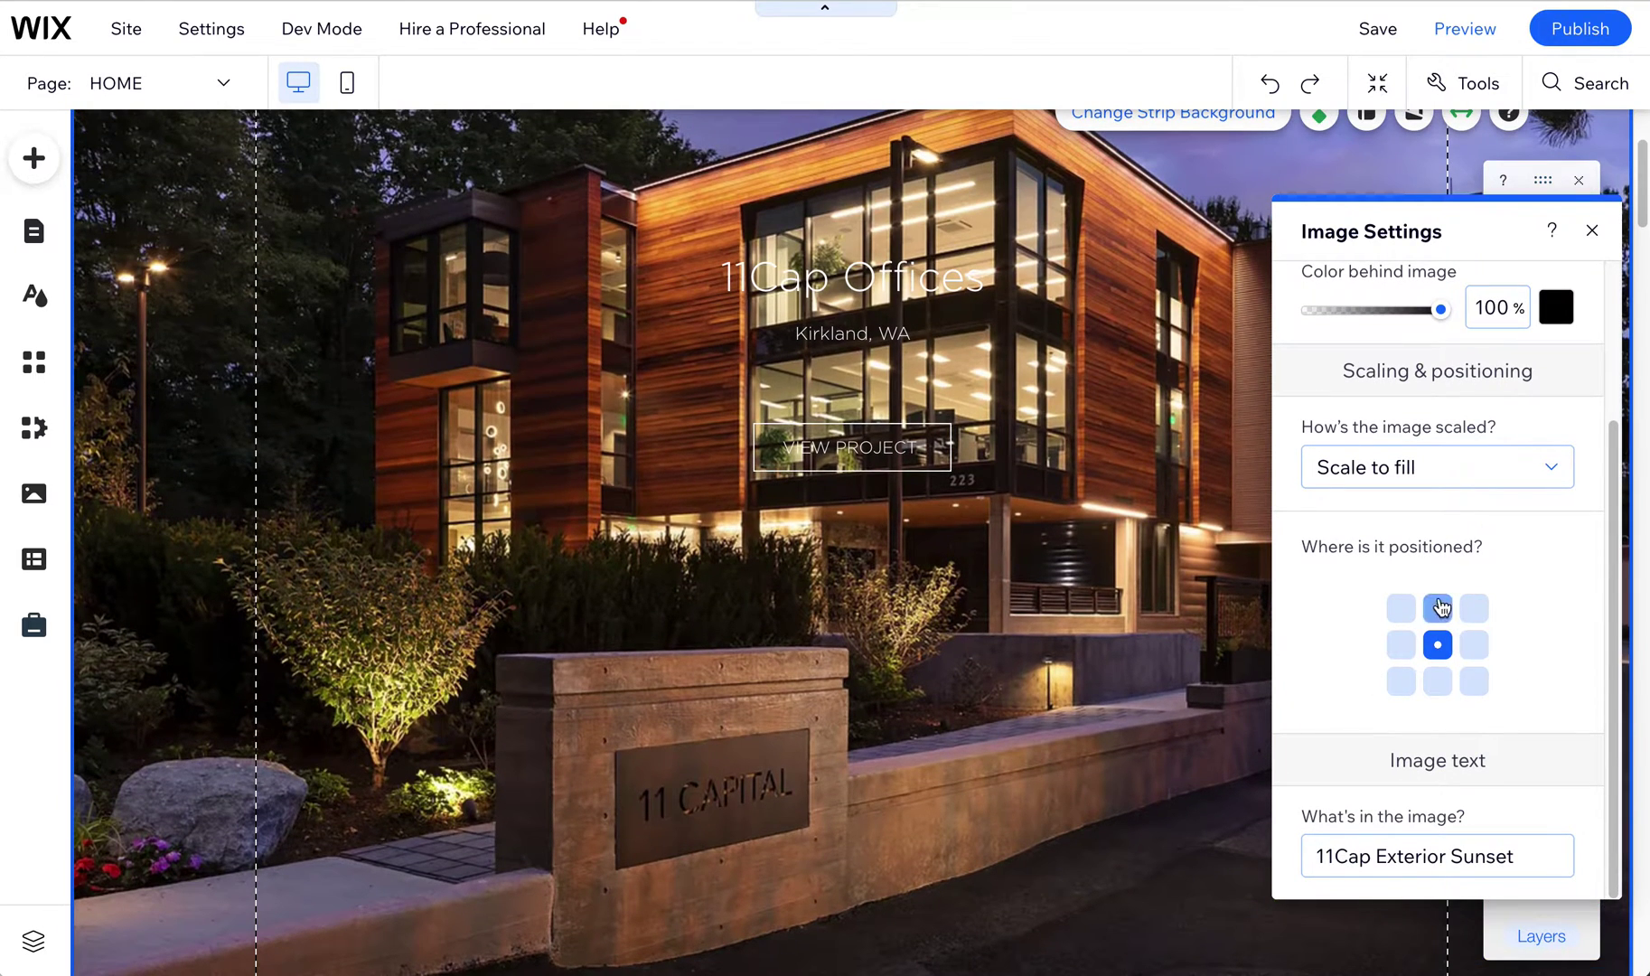
click(1448, 691)
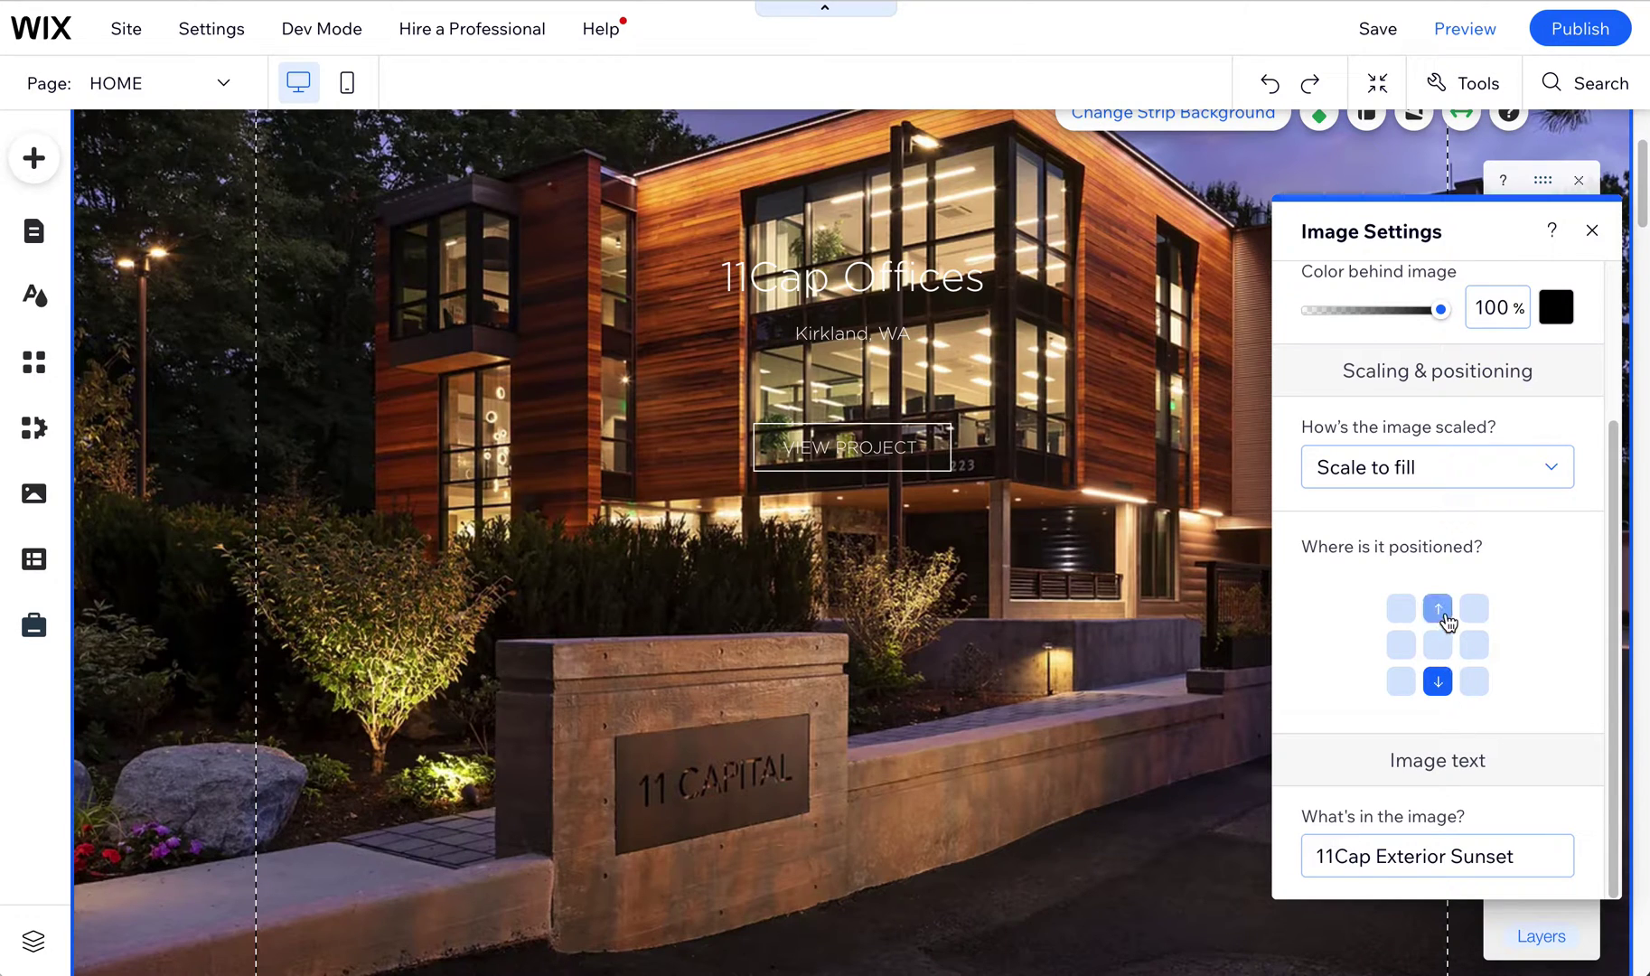
click(1446, 618)
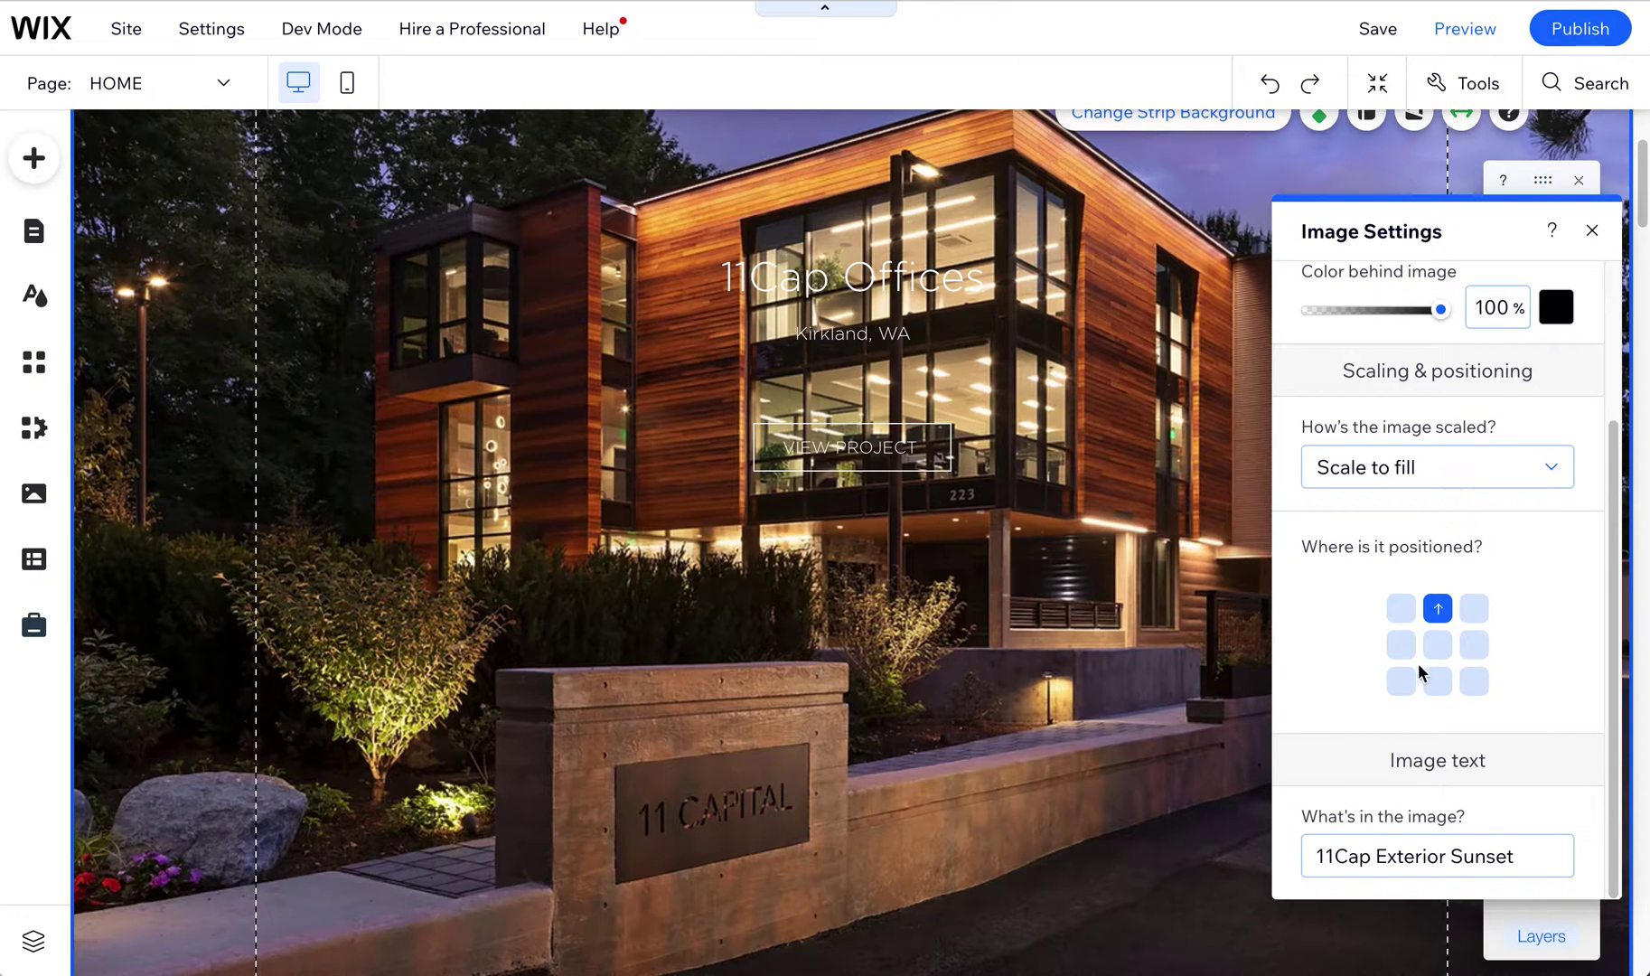
Step: Close Image Settings and open the 11Cap Offices hero strip's background settings
click(1590, 233)
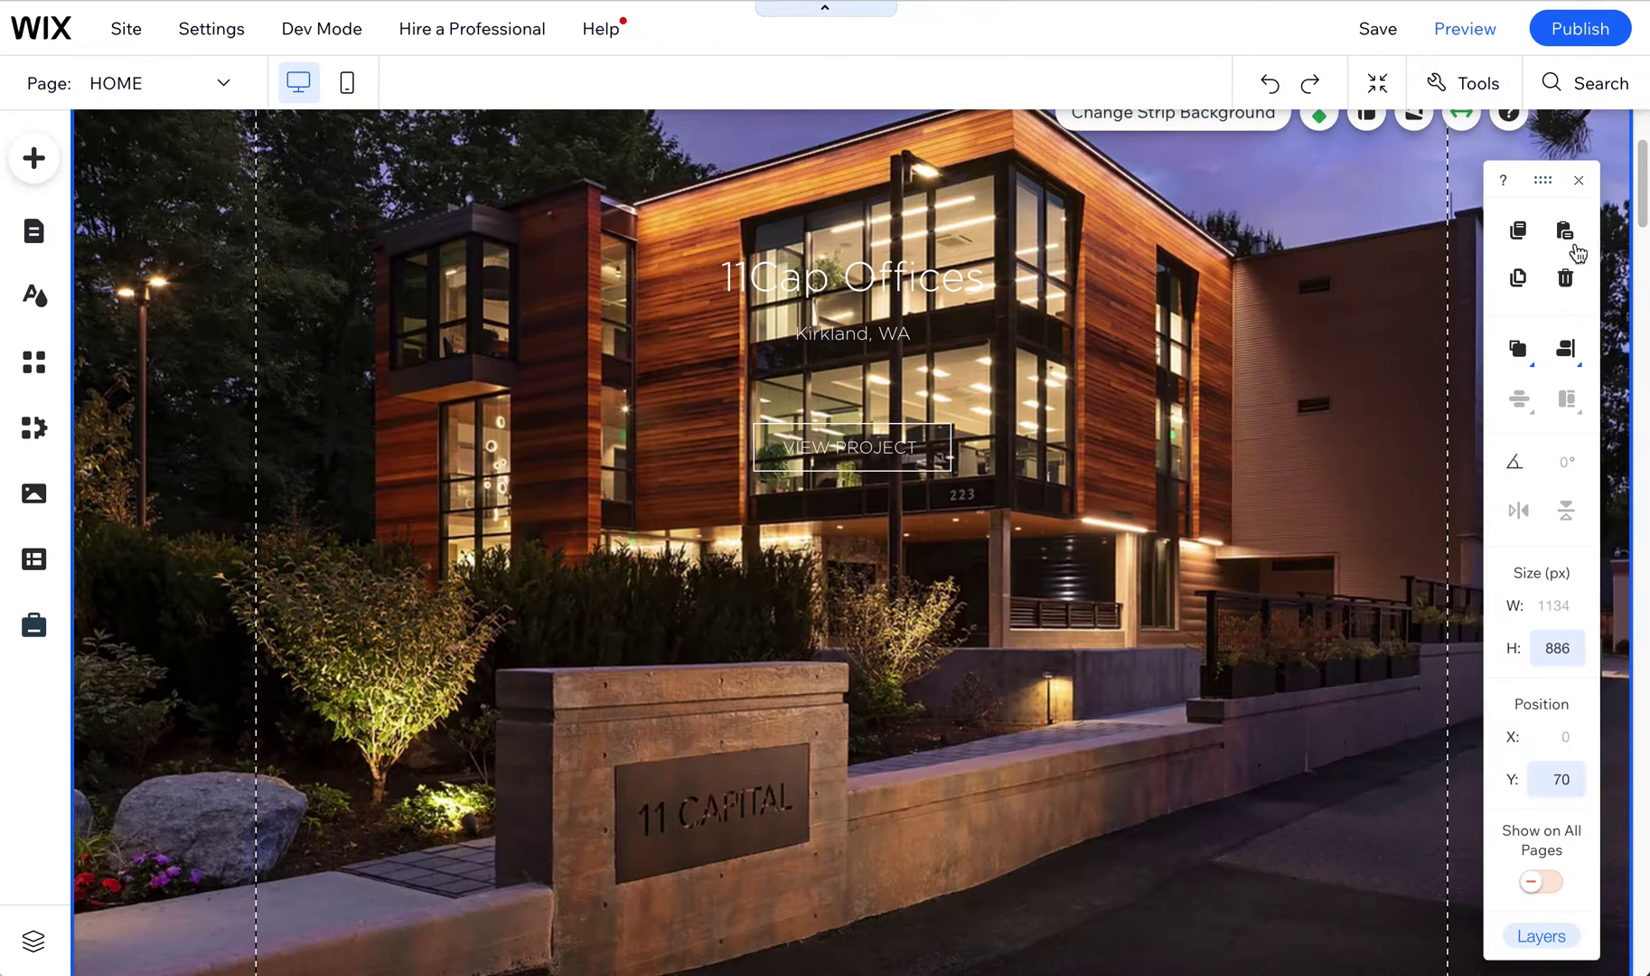
click(1152, 817)
scroll(1184, 804, up, 1)
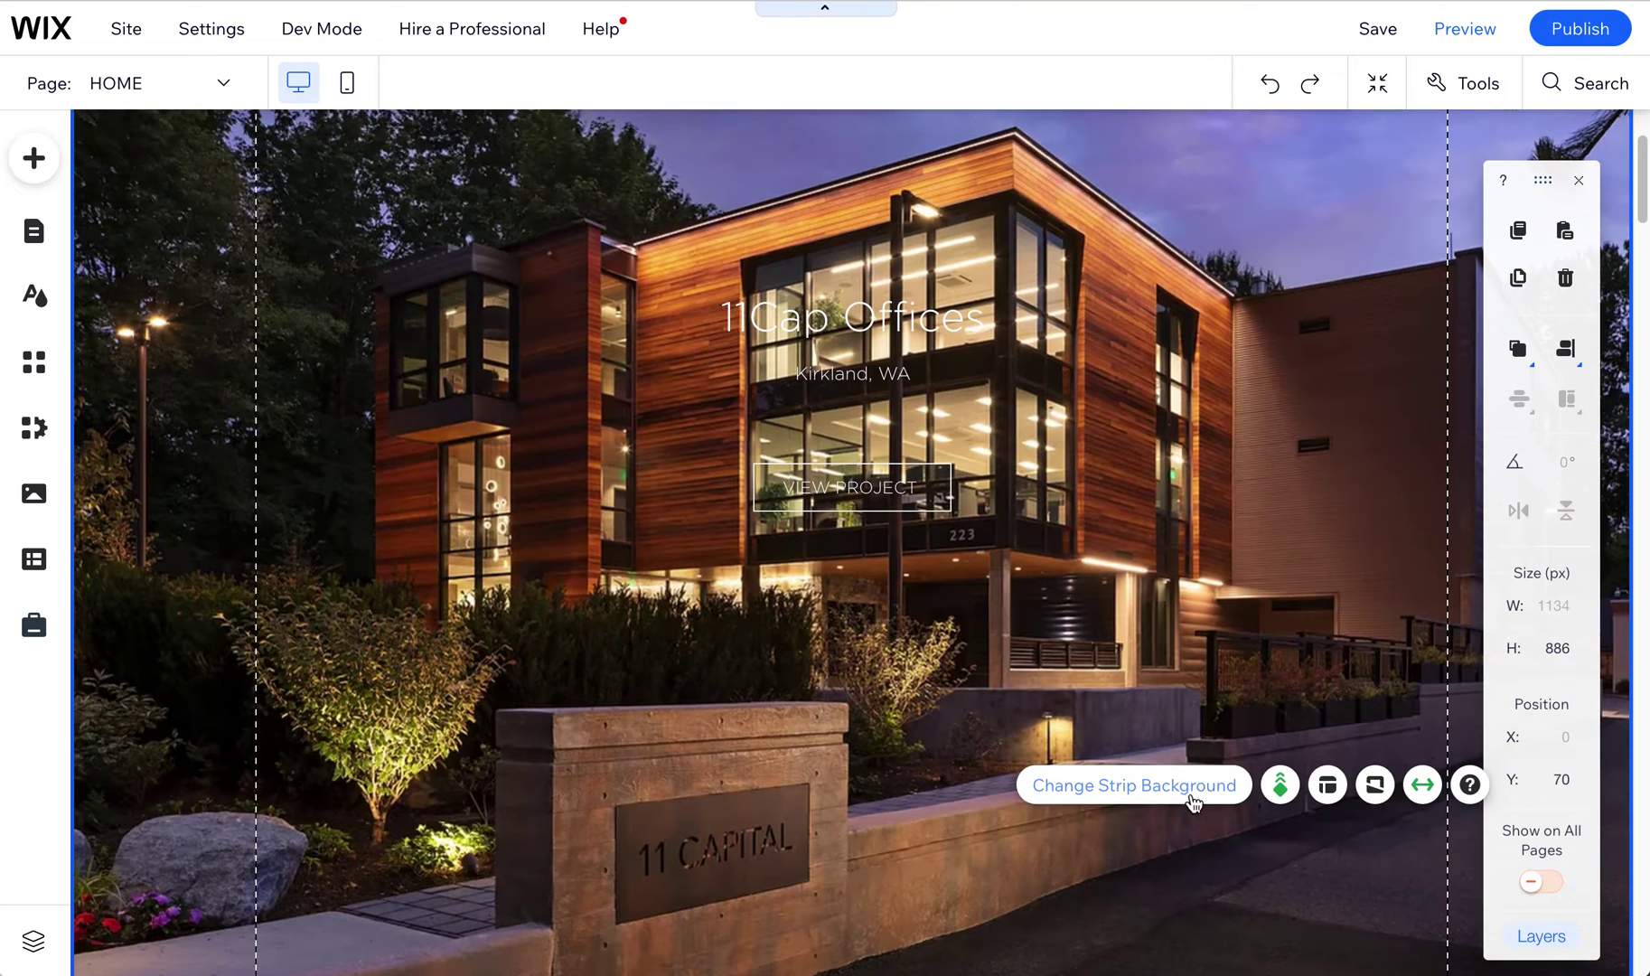
click(1192, 801)
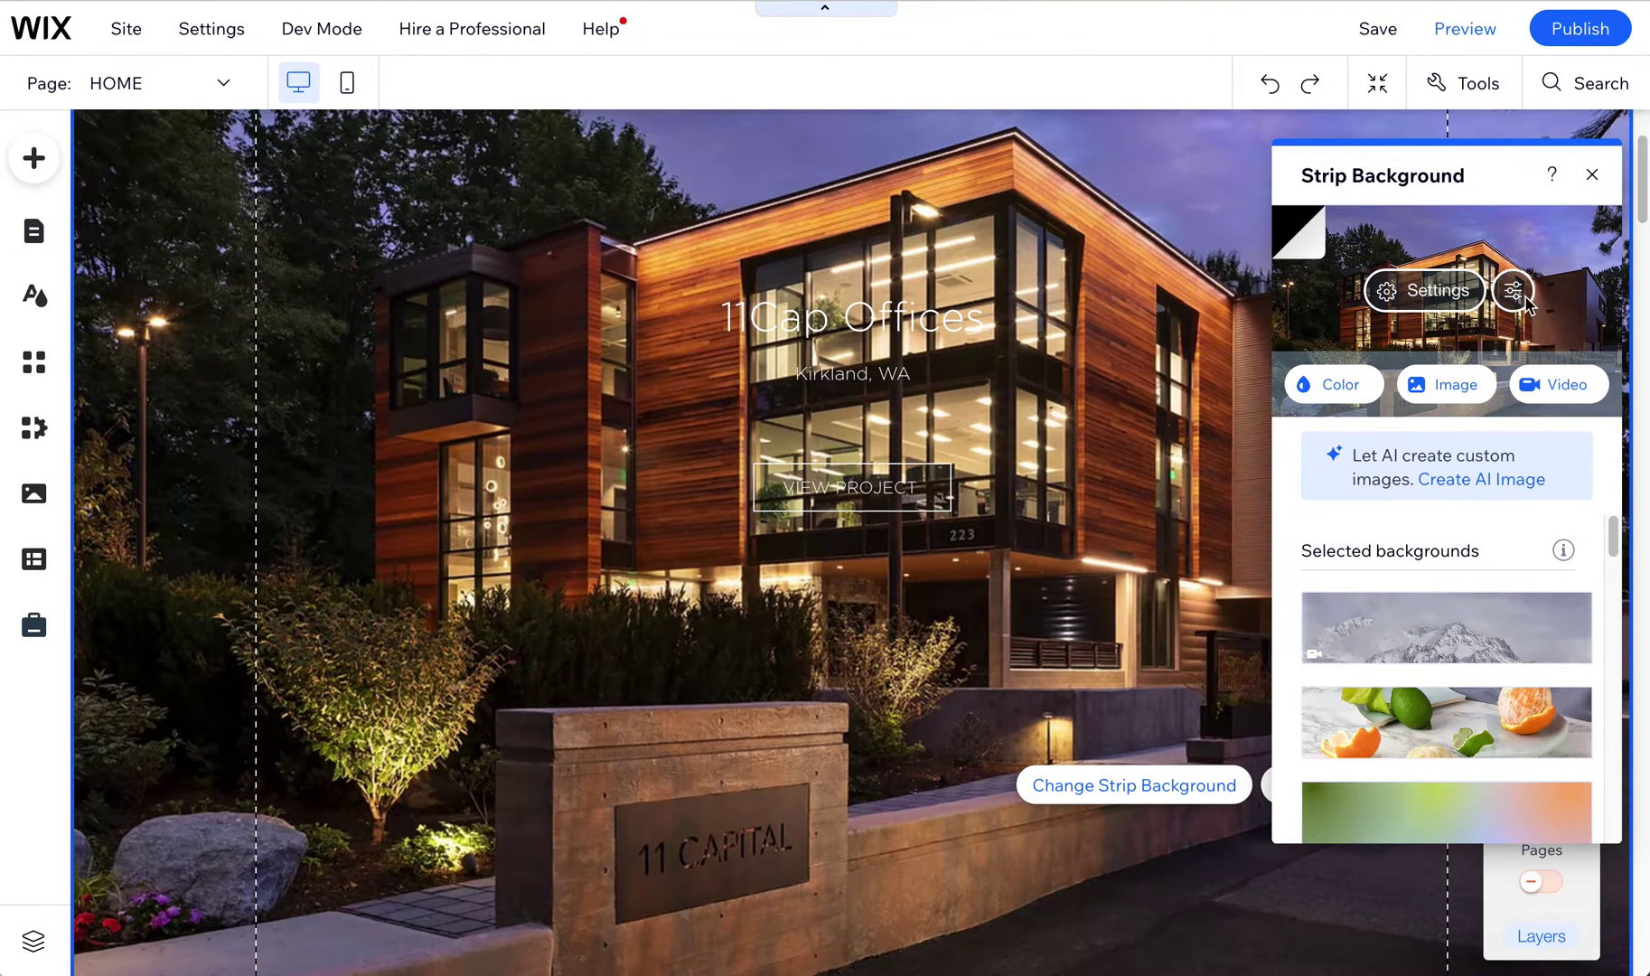
Step: Try a 3000×1600 crop in Photo Studio, then discard it and leave
click(1514, 291)
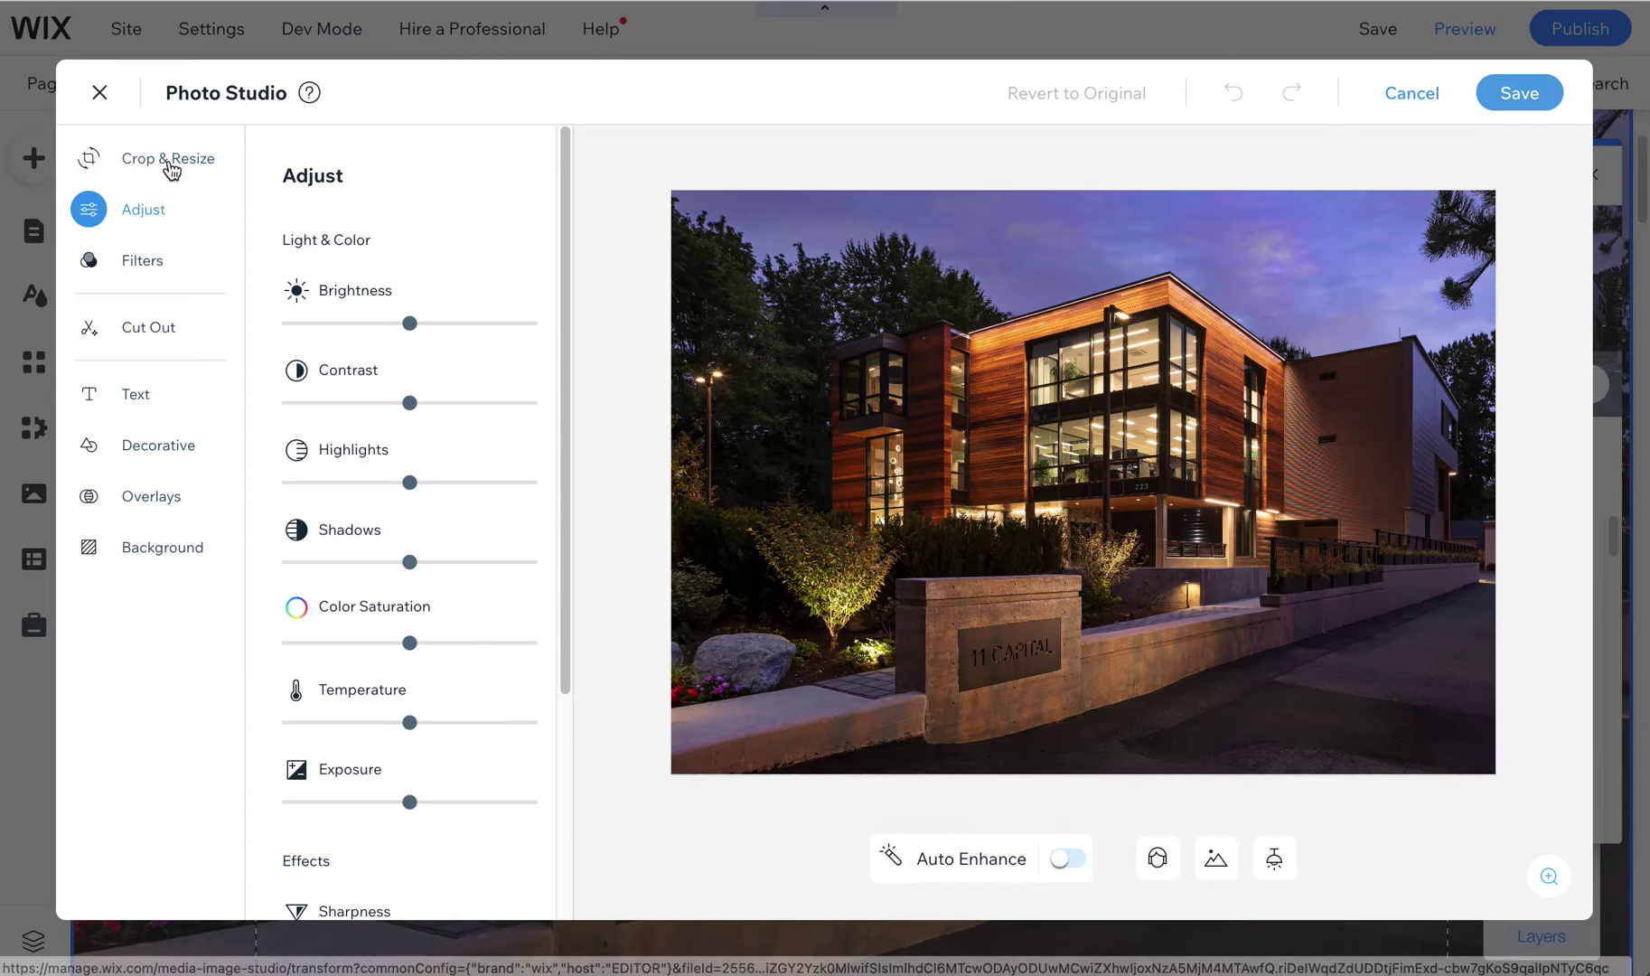
click(174, 160)
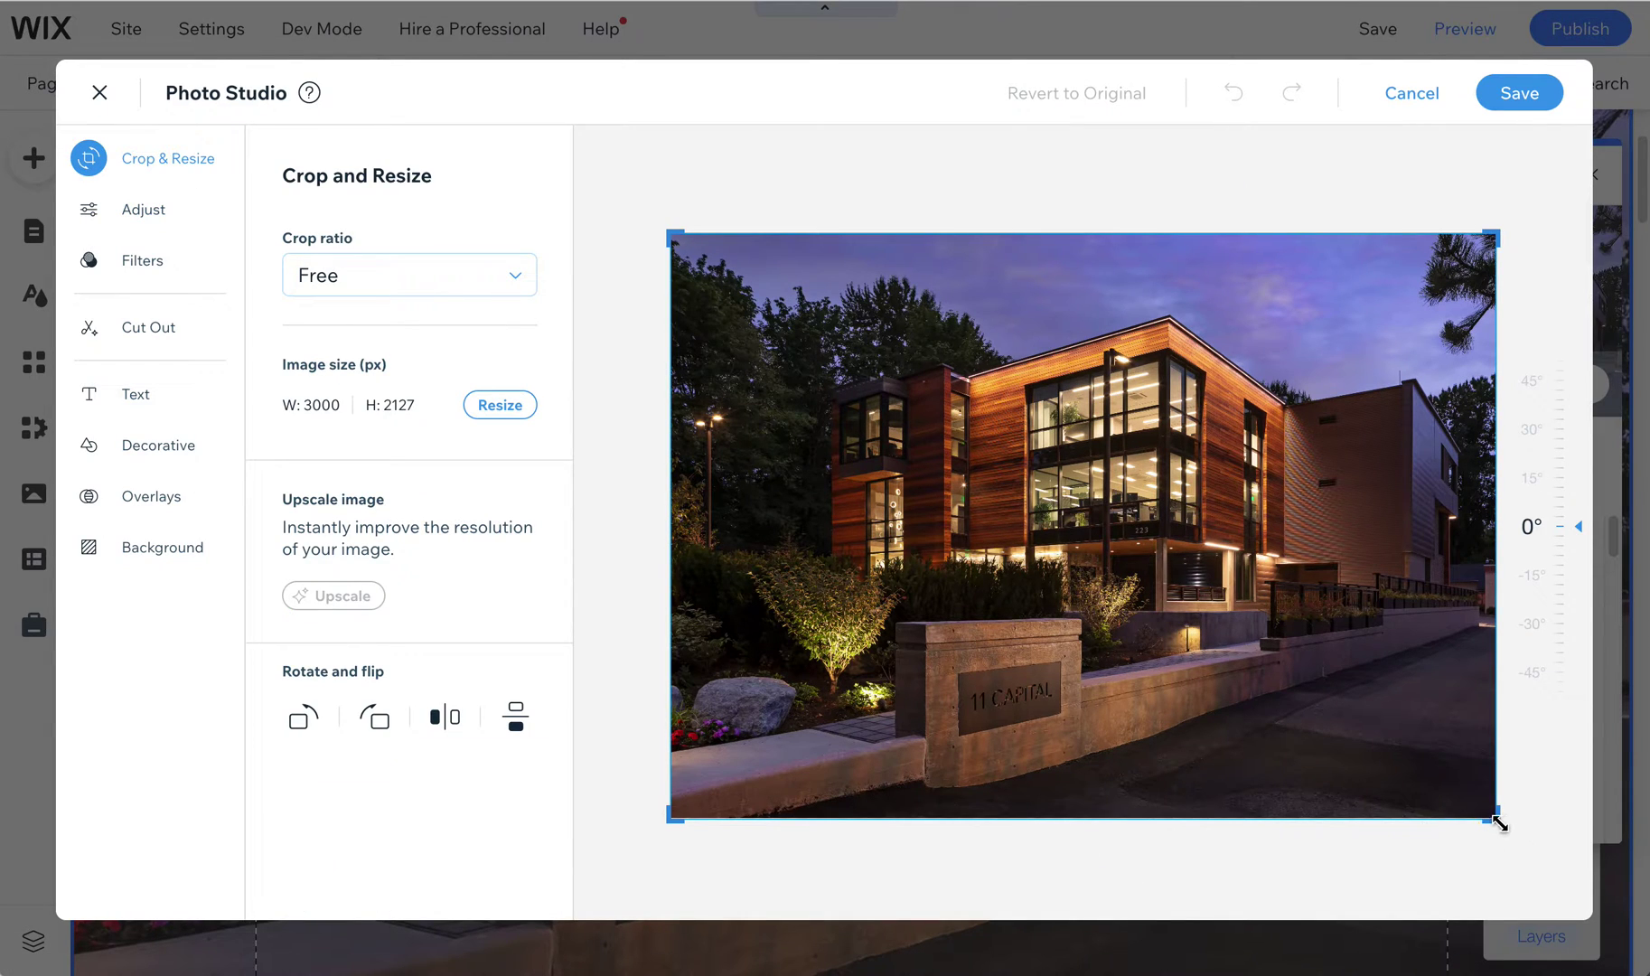
drag(1493, 817, 1511, 678)
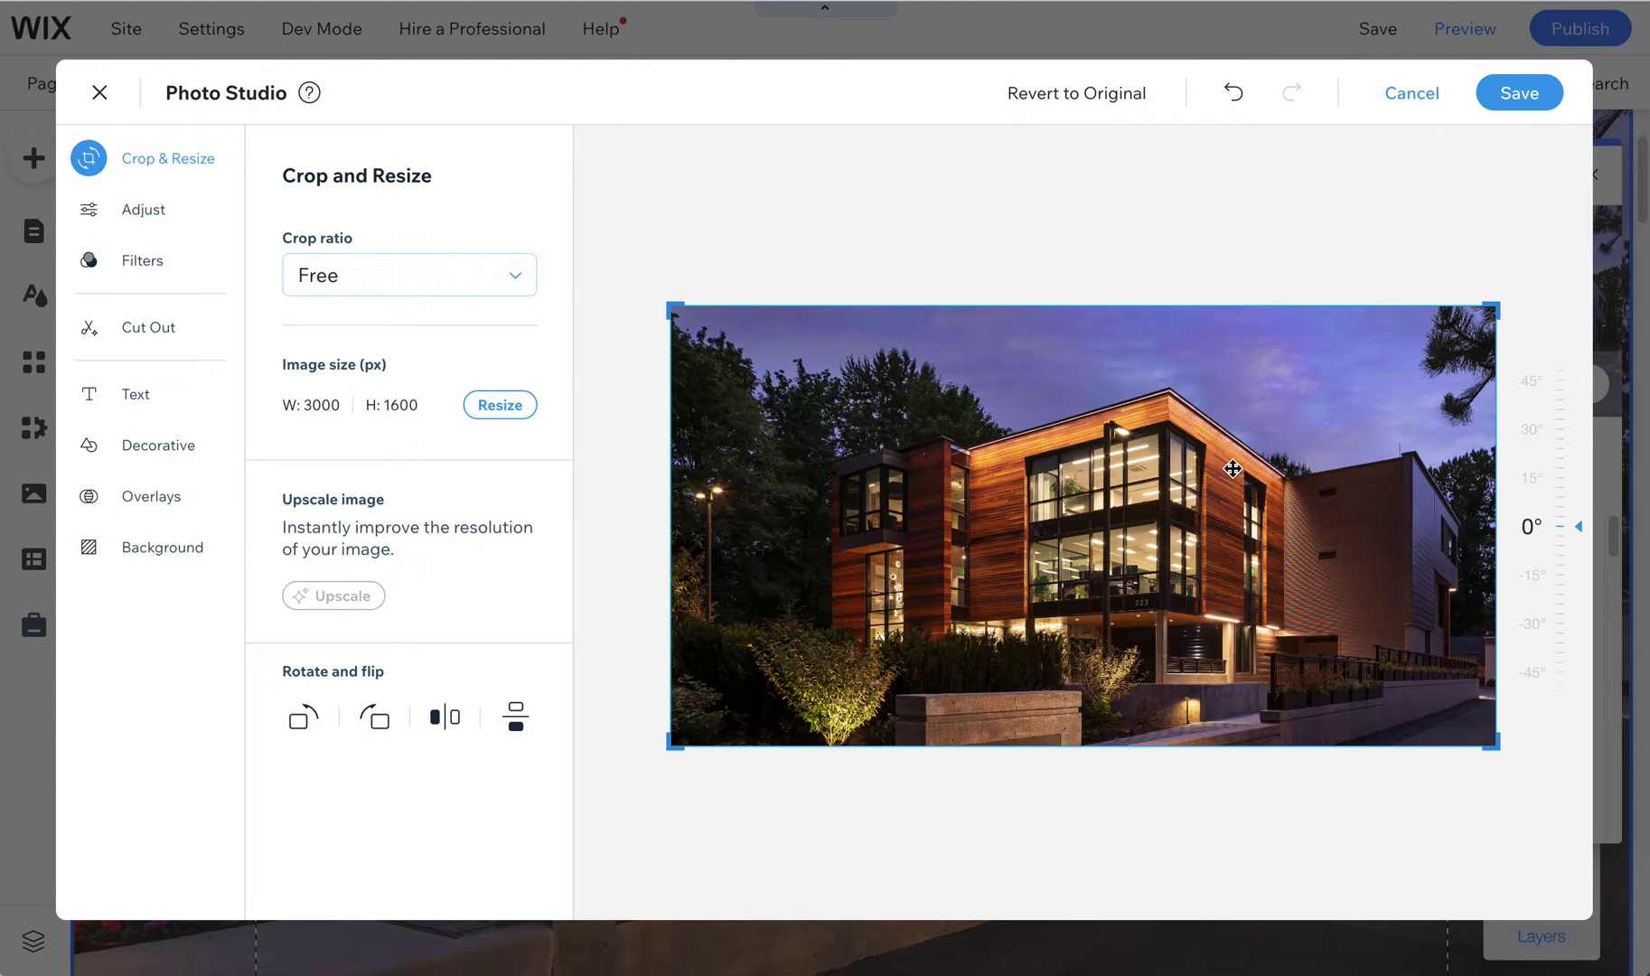
click(1421, 93)
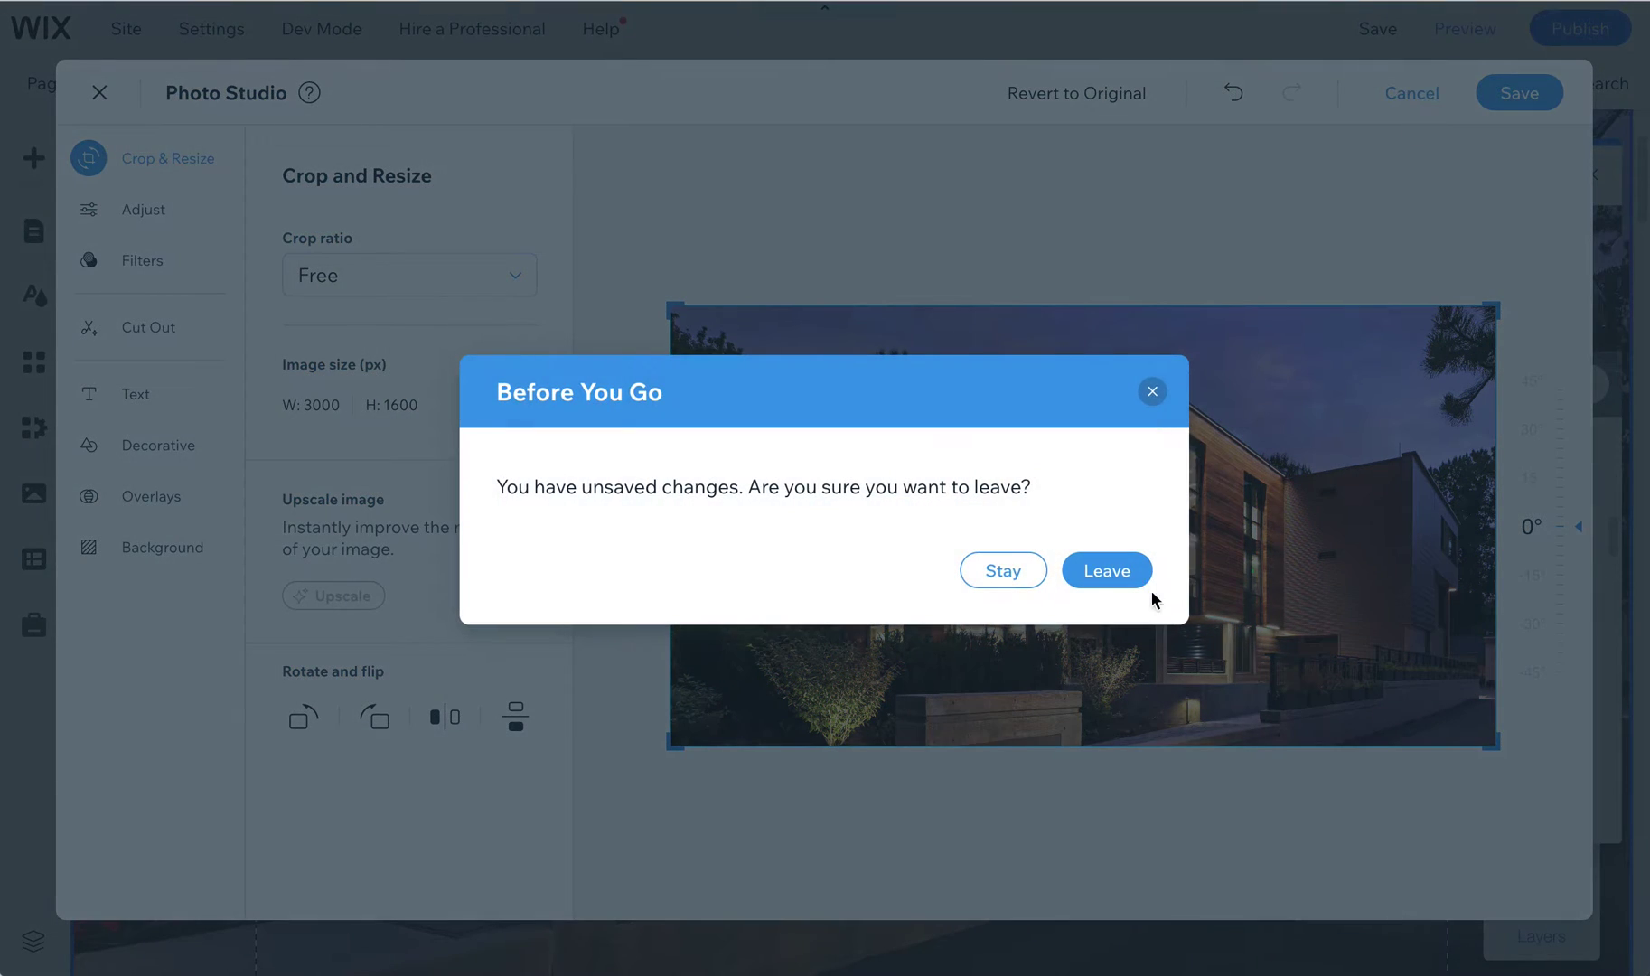
click(1105, 577)
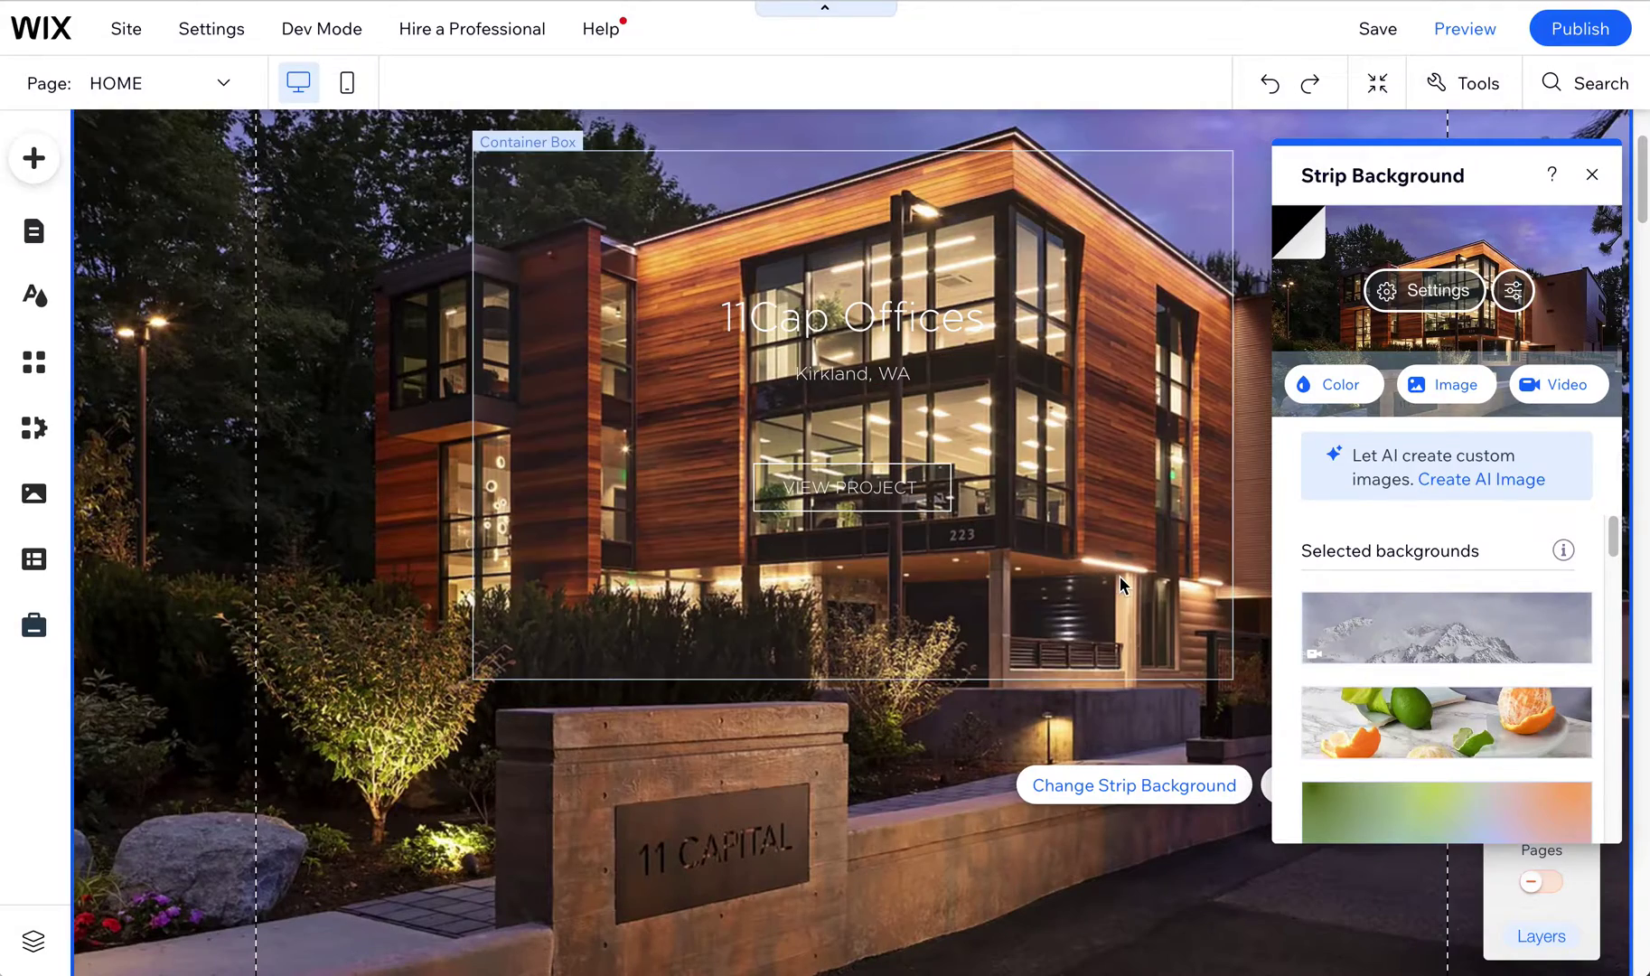
Step: Scroll to the project grid and open the Pain Clinic column's background settings
scroll(1105, 704, down, 6)
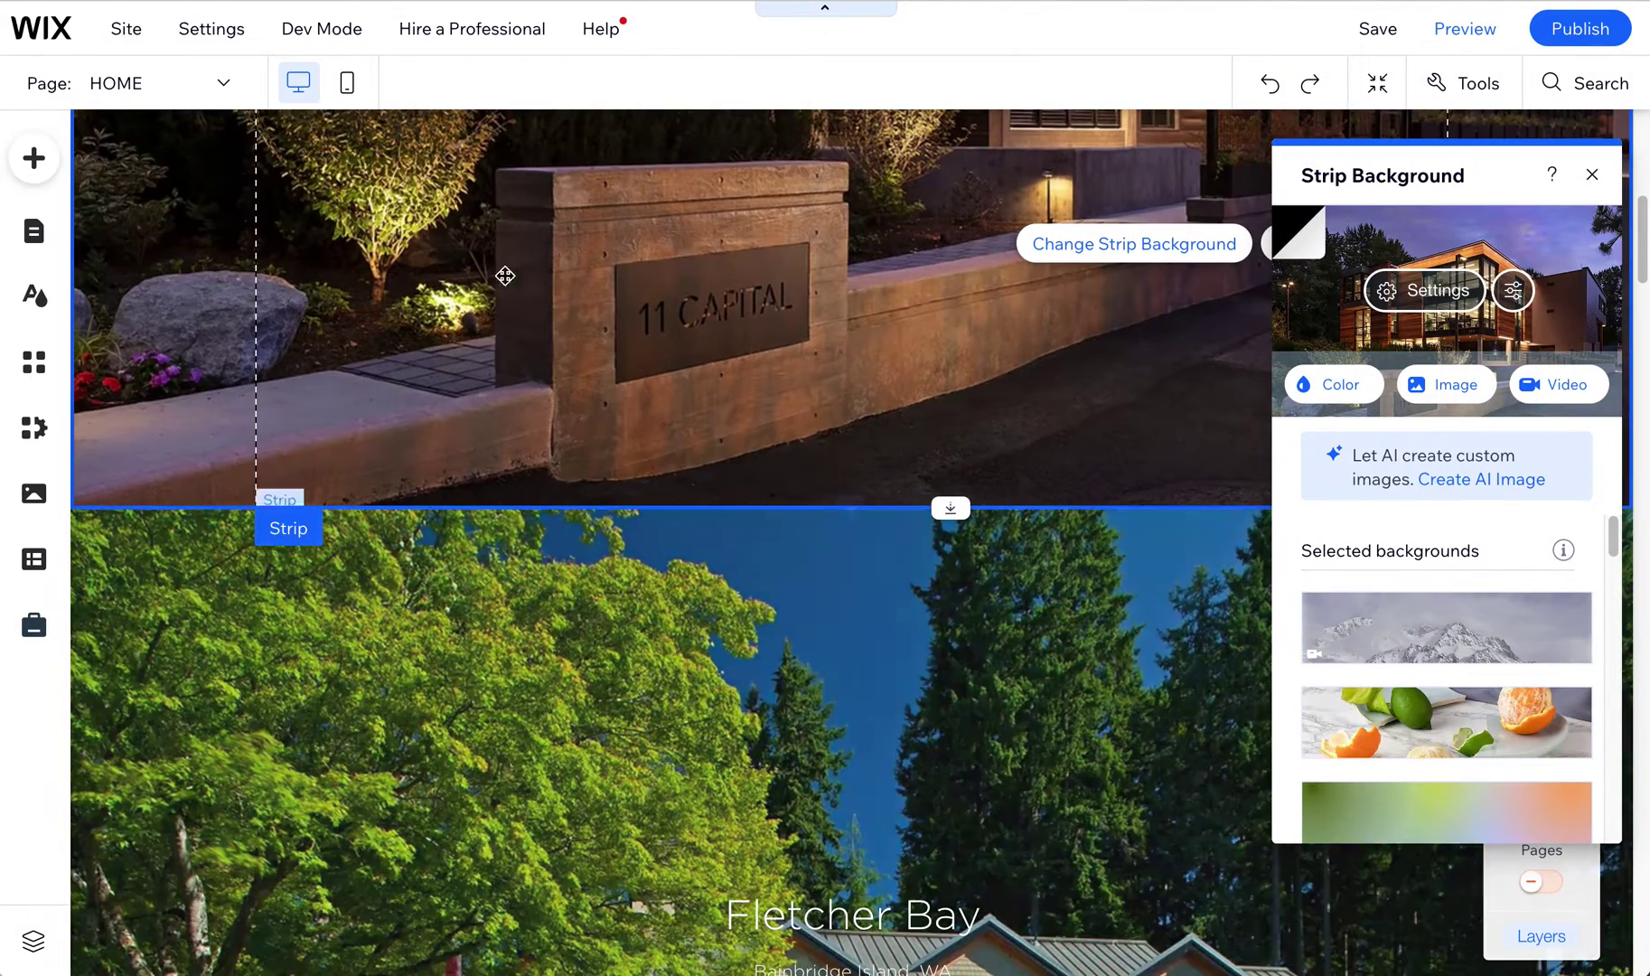
scroll(664, 533, down, 10)
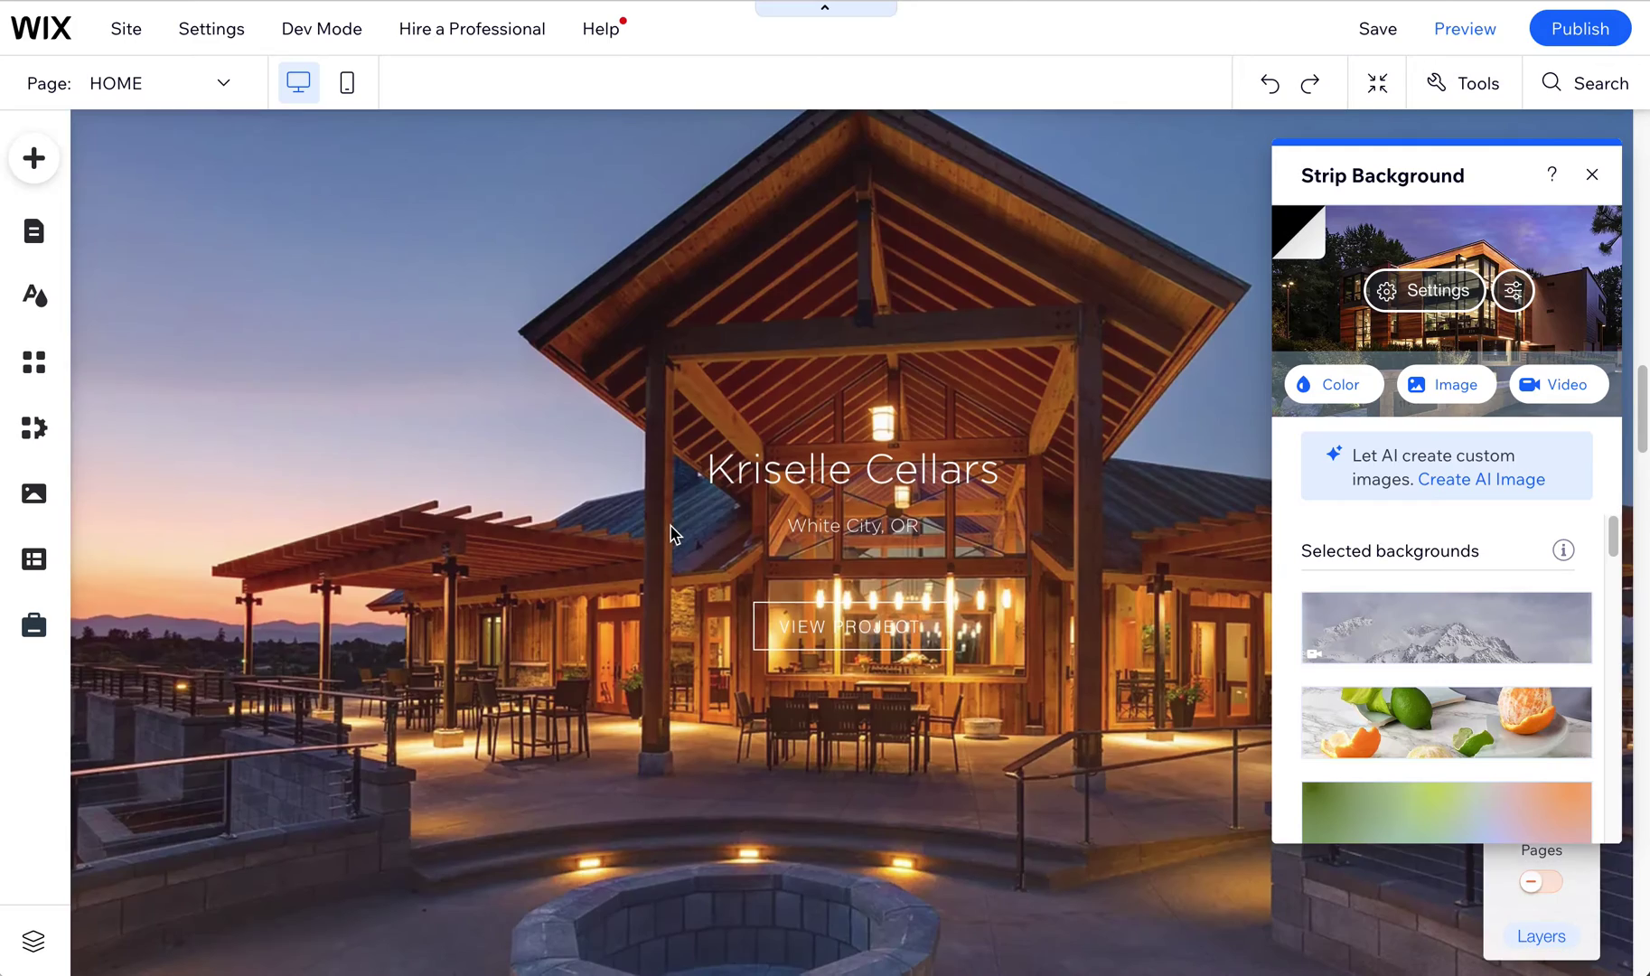
scroll(673, 534, down, 10)
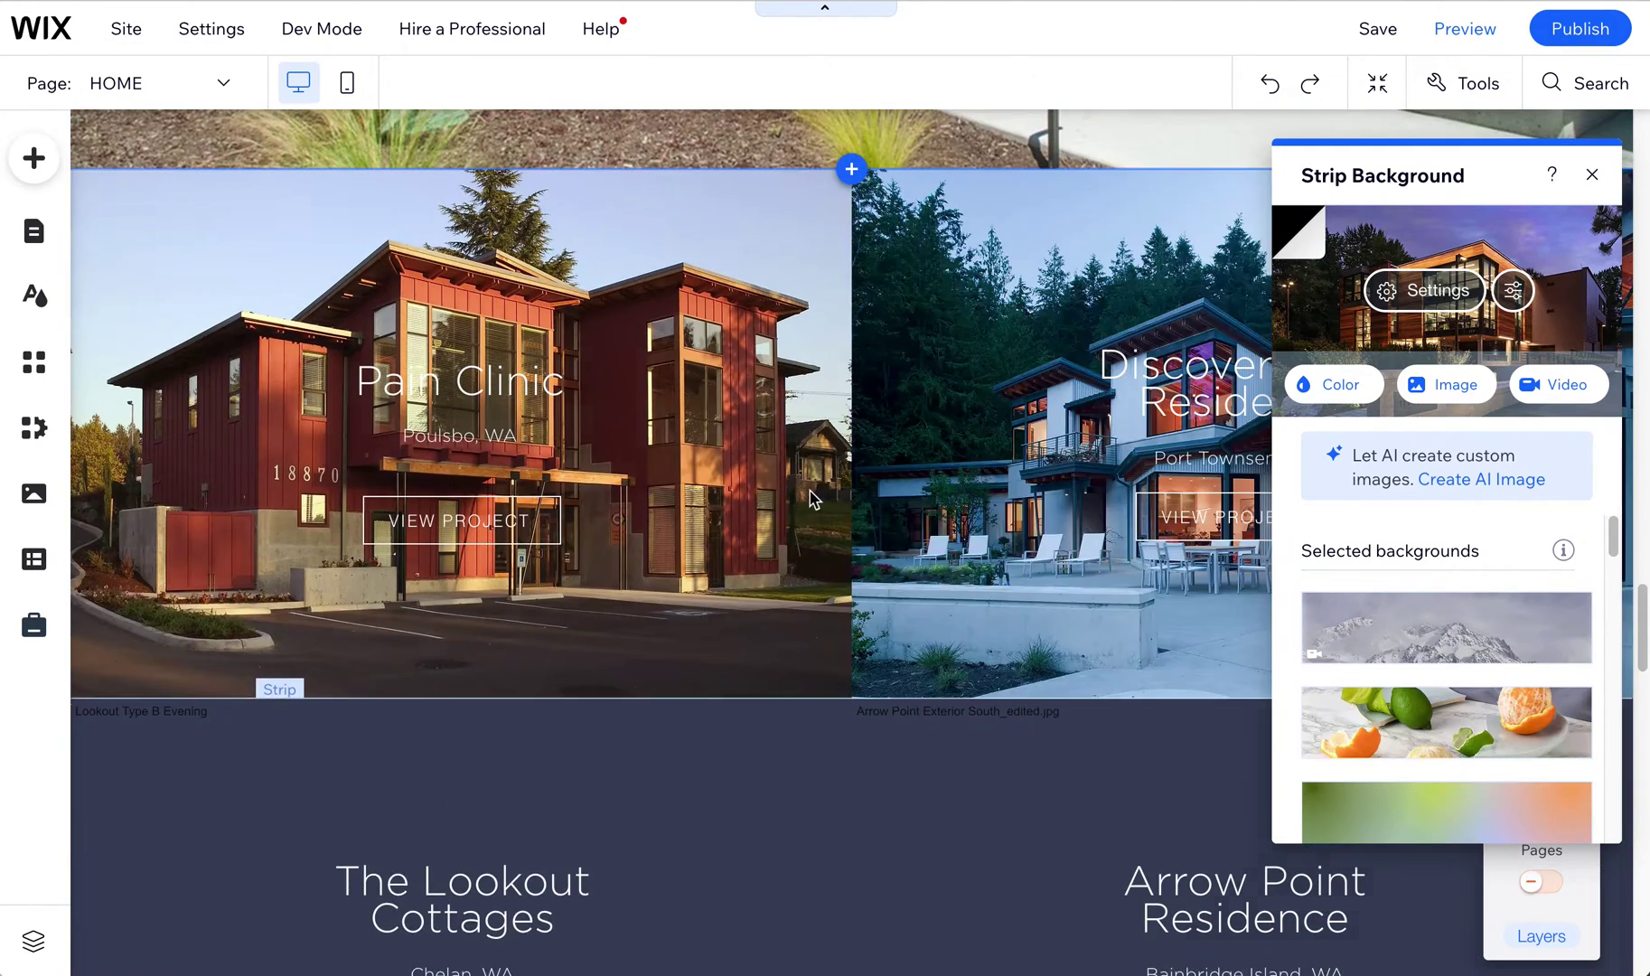
click(782, 474)
click(783, 479)
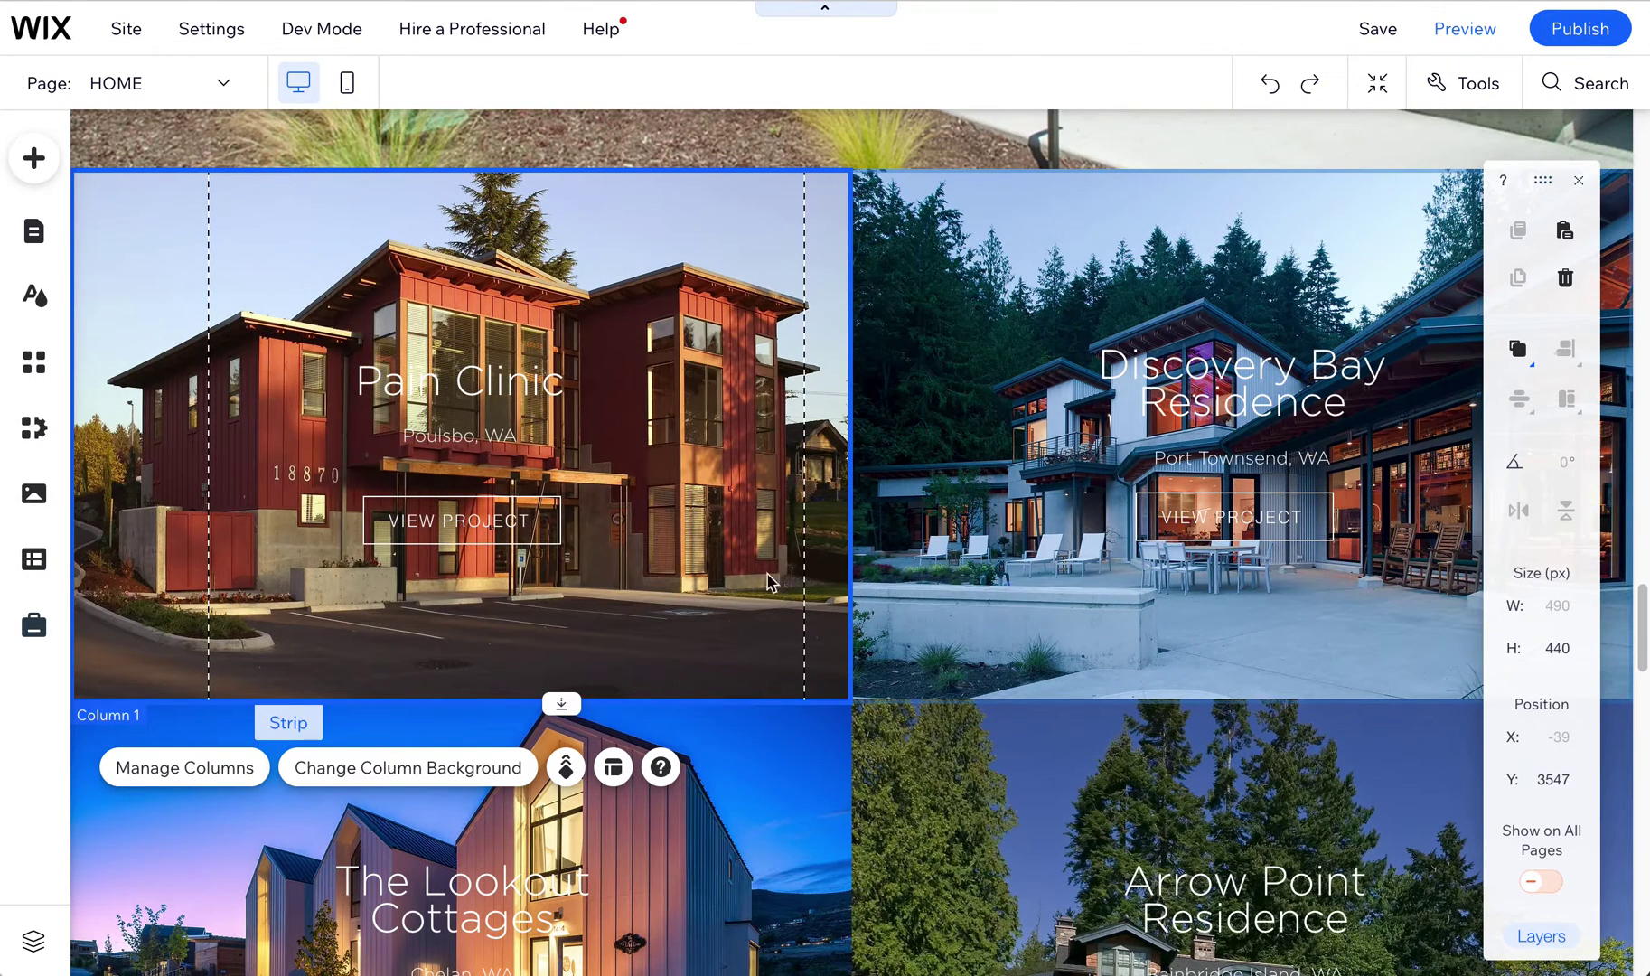
click(432, 770)
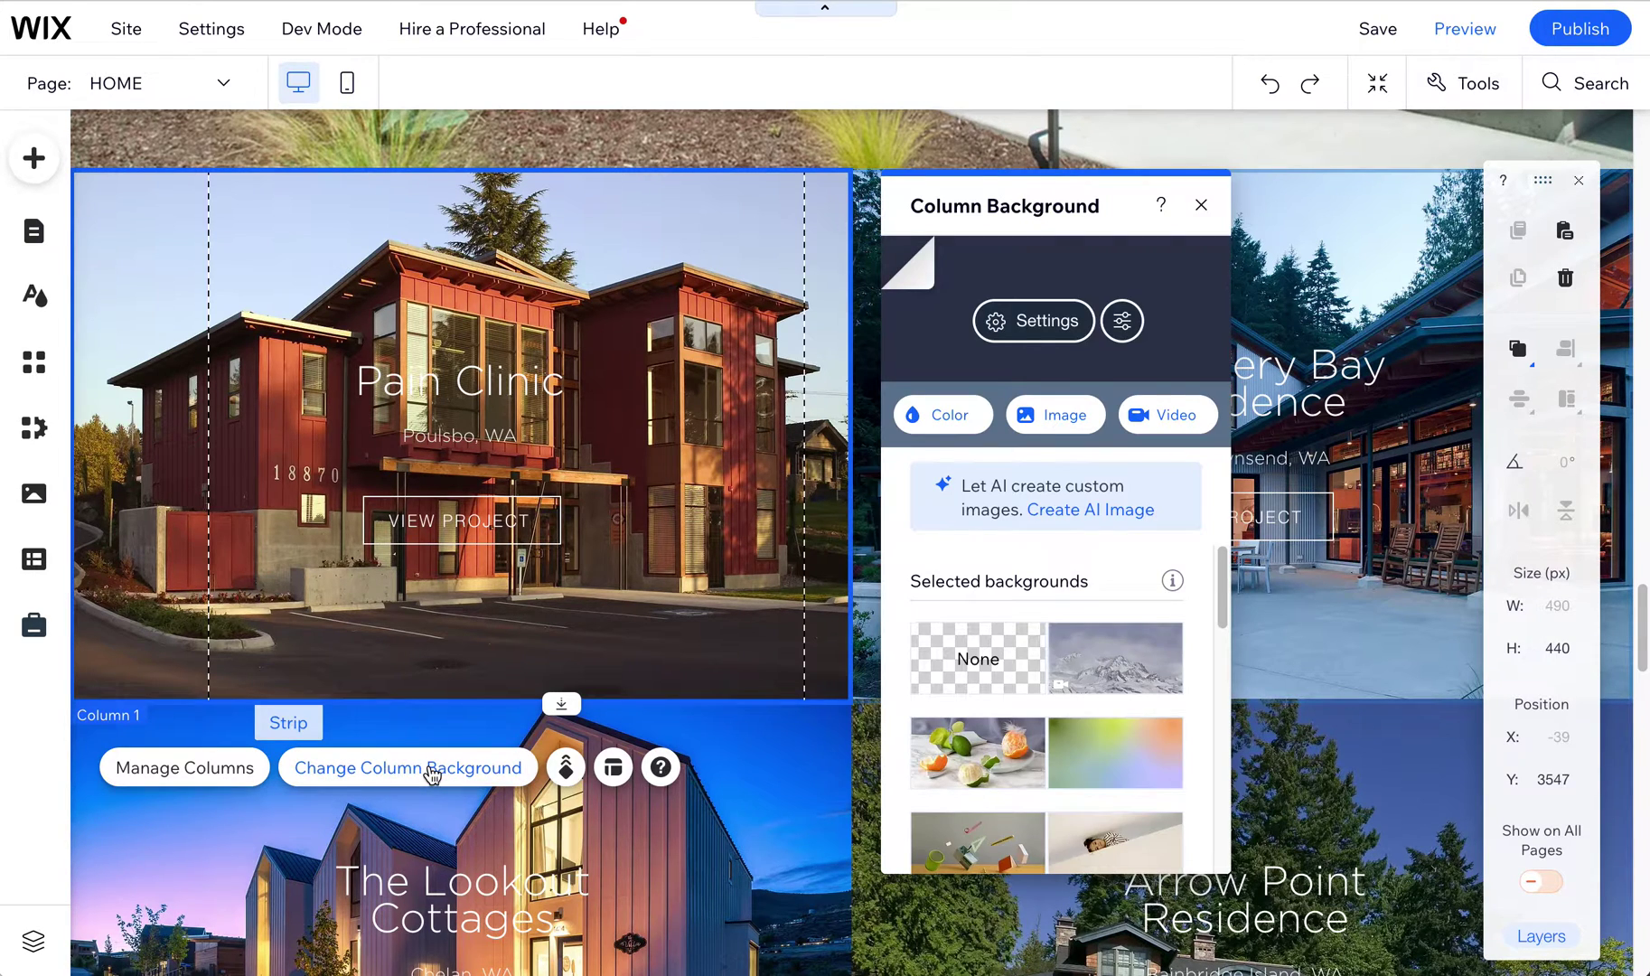
Step: Apply and play the pillars video as the column background, then undo it
click(1162, 415)
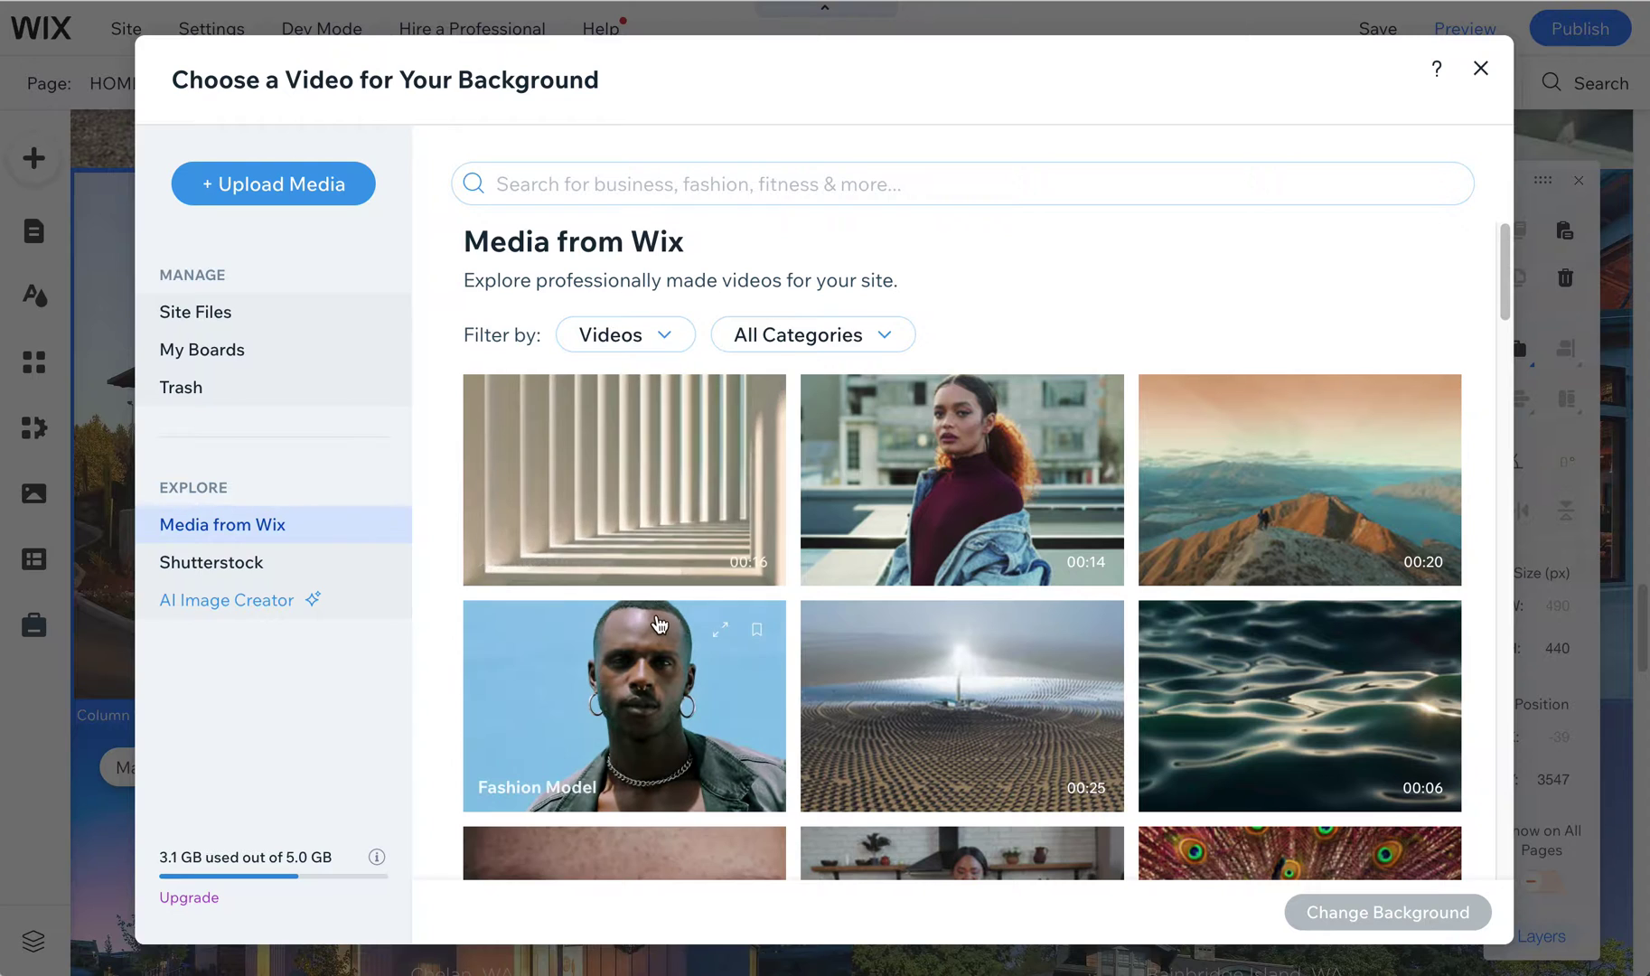
click(607, 471)
click(1387, 911)
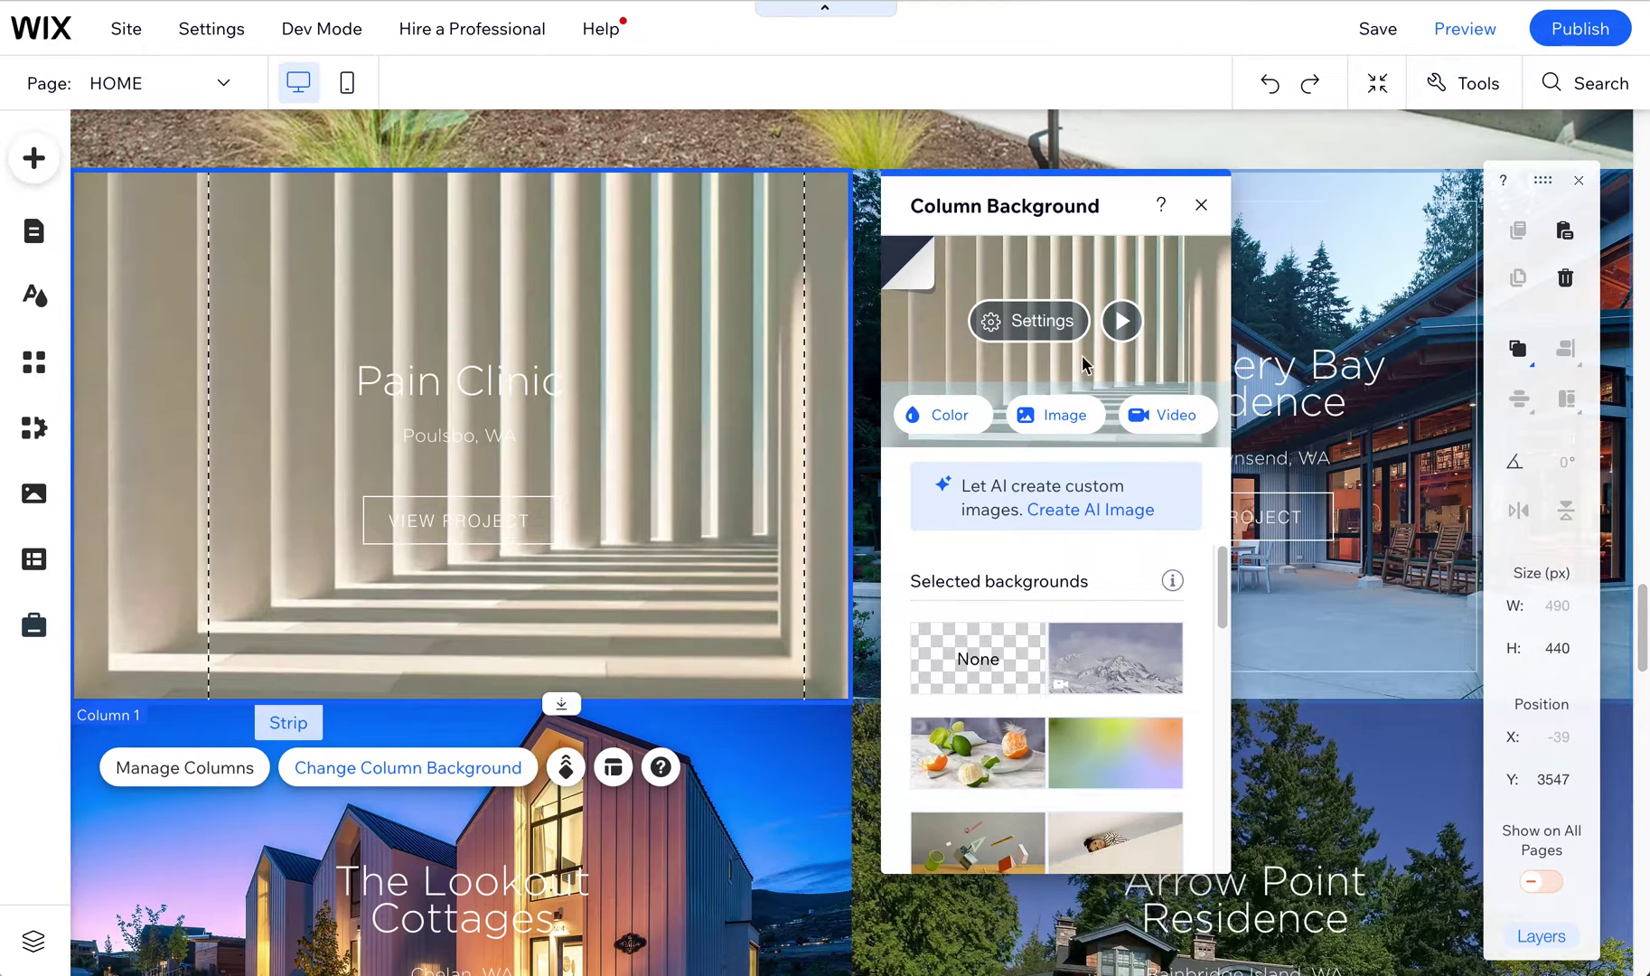
click(1120, 325)
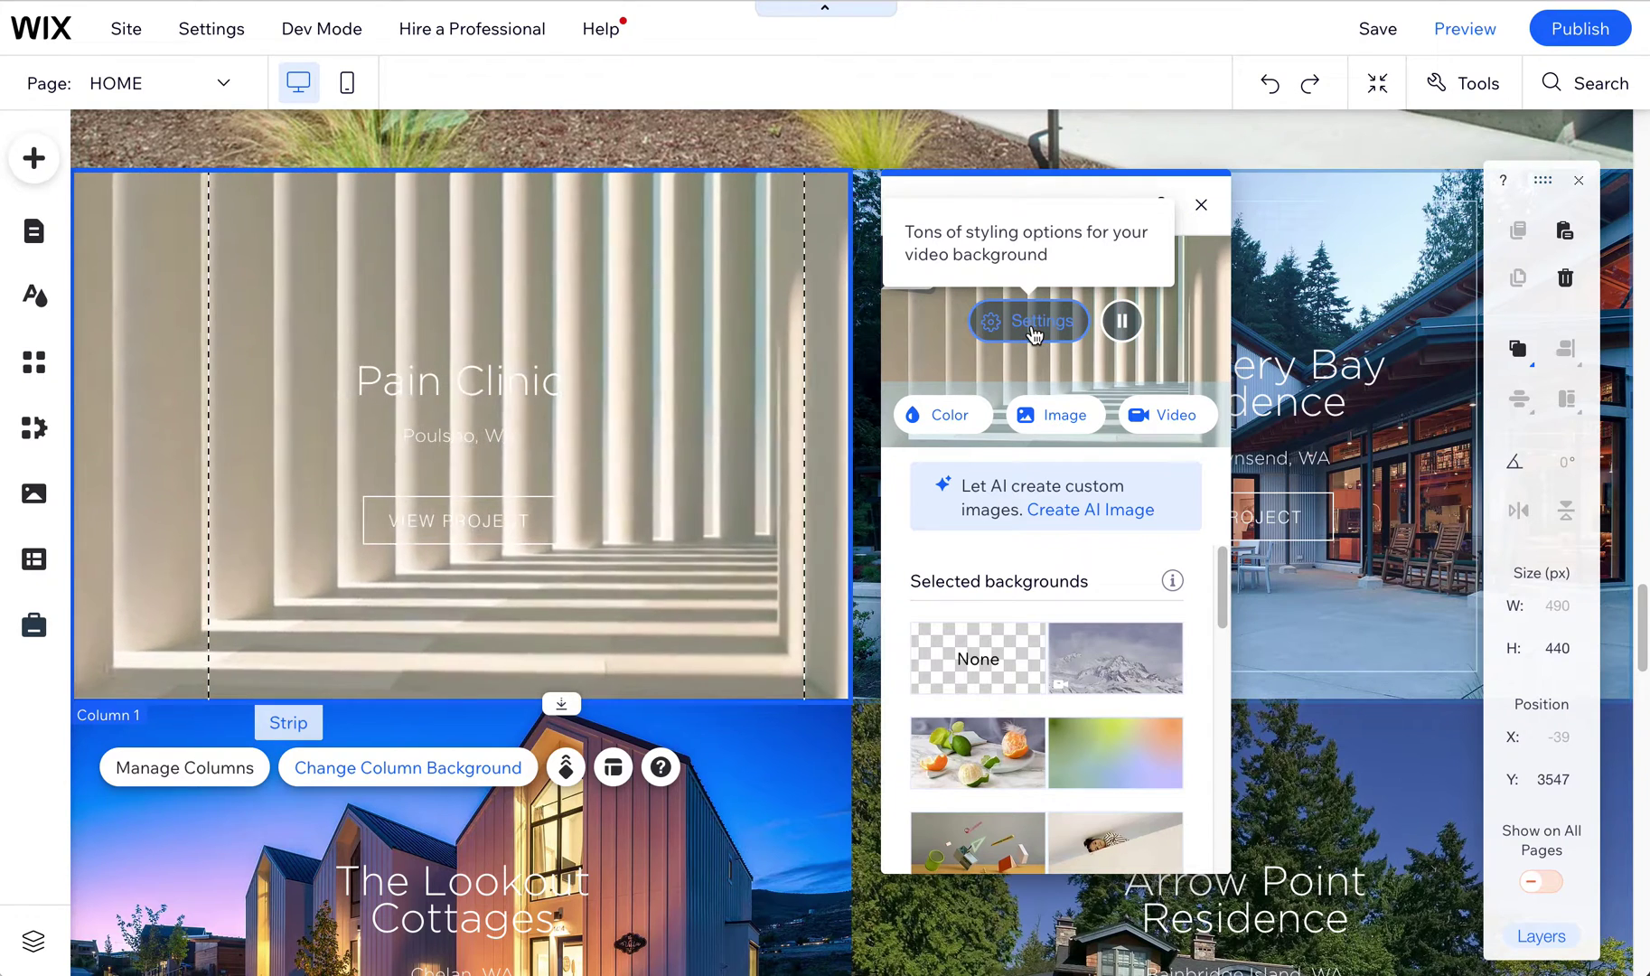
click(1272, 91)
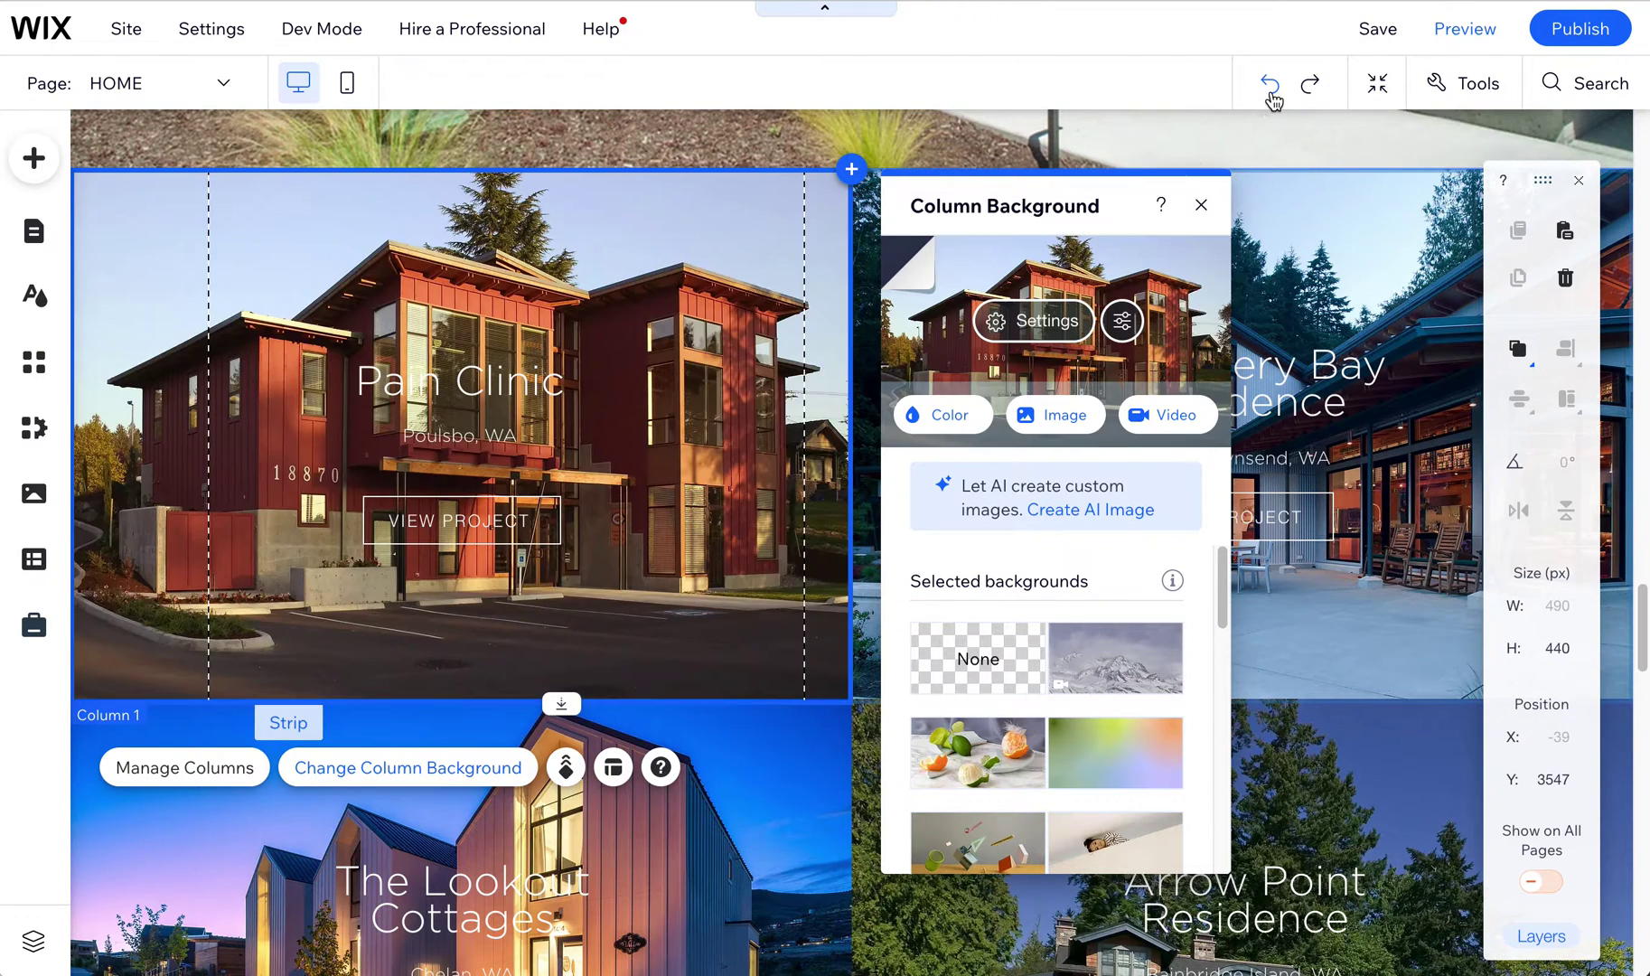
Step: Switch to the Kriselle Cellars page and open its hero strip's background settings
click(177, 80)
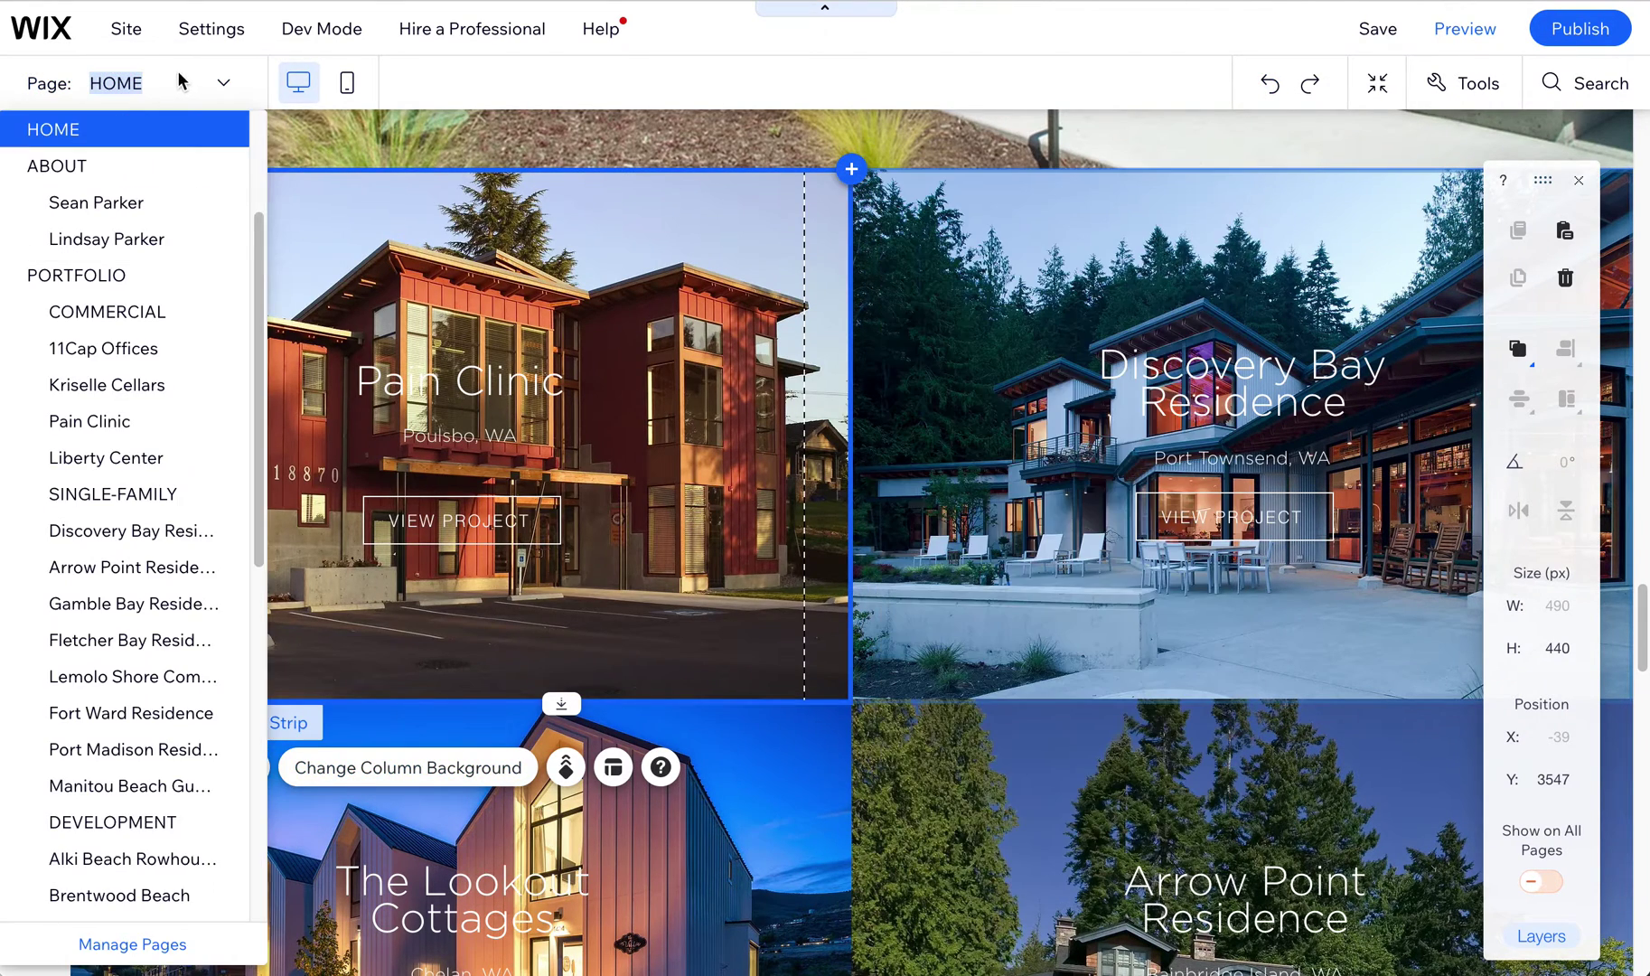
click(156, 398)
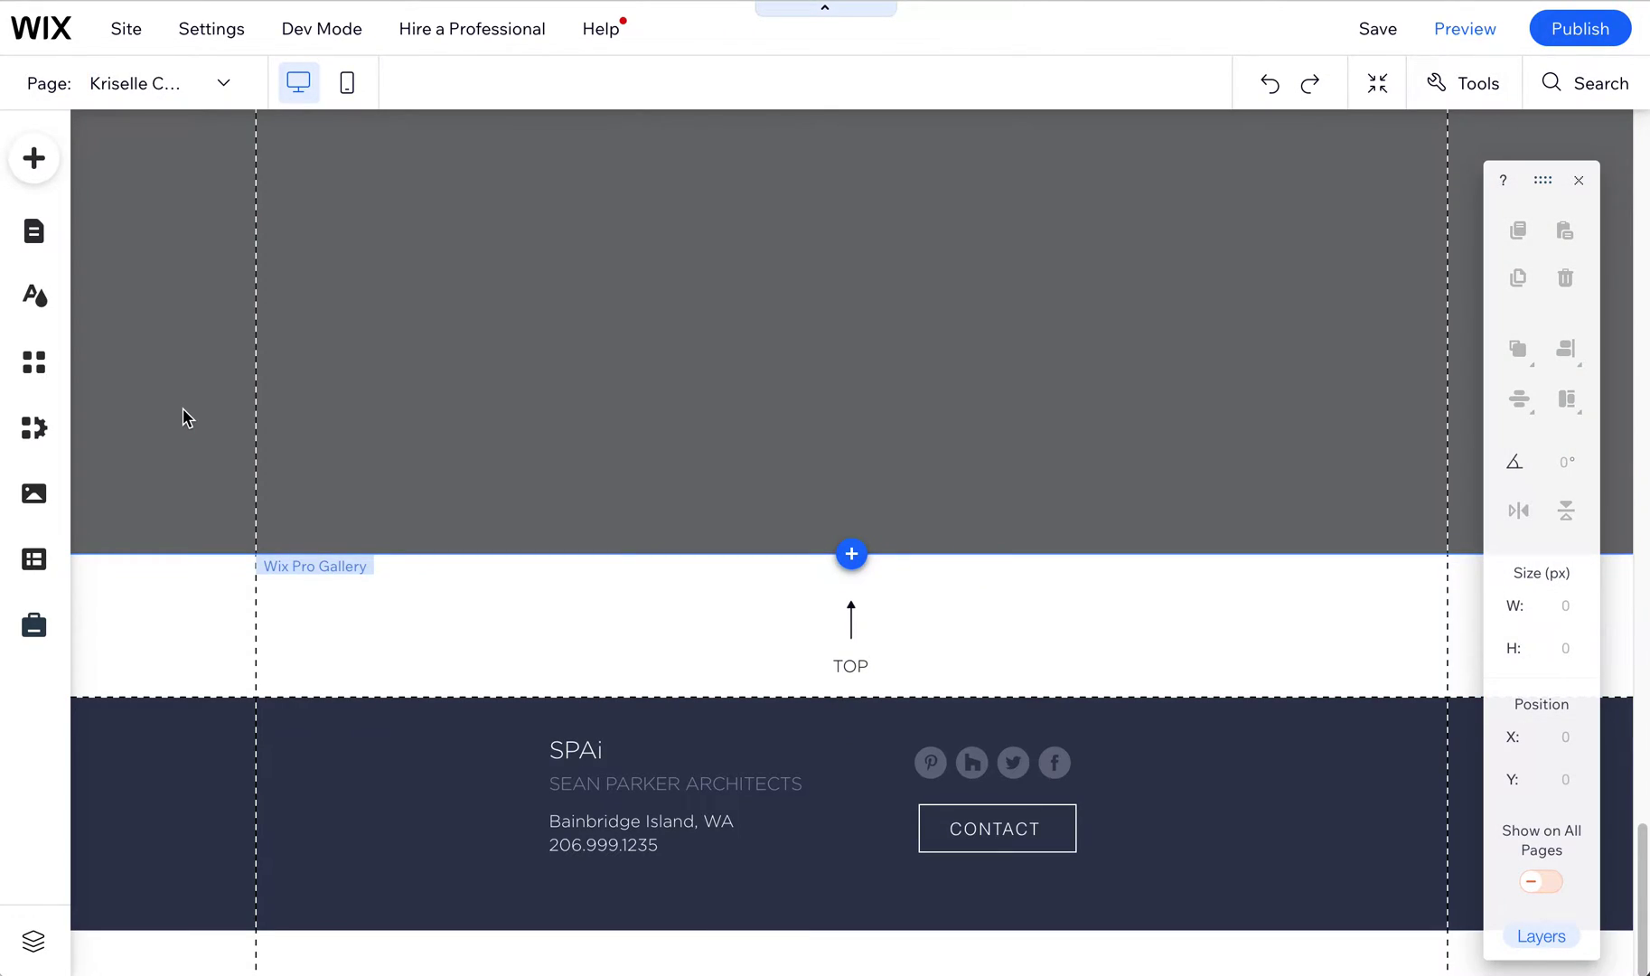
scroll(913, 607, up, 10)
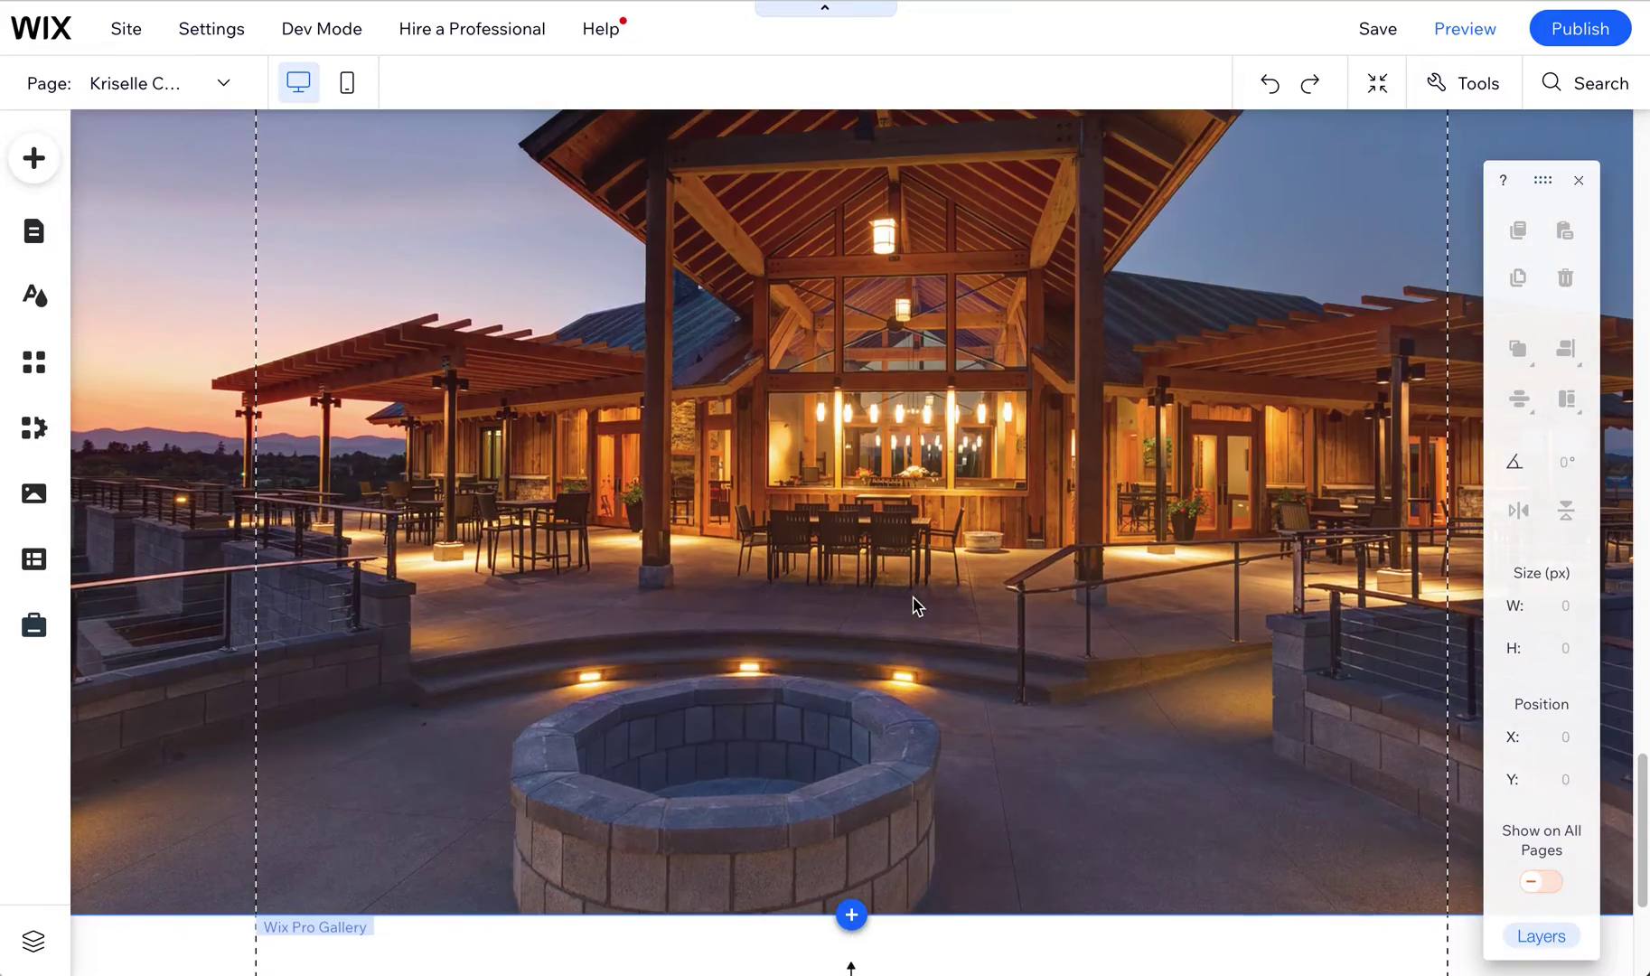
scroll(915, 606, up, 10)
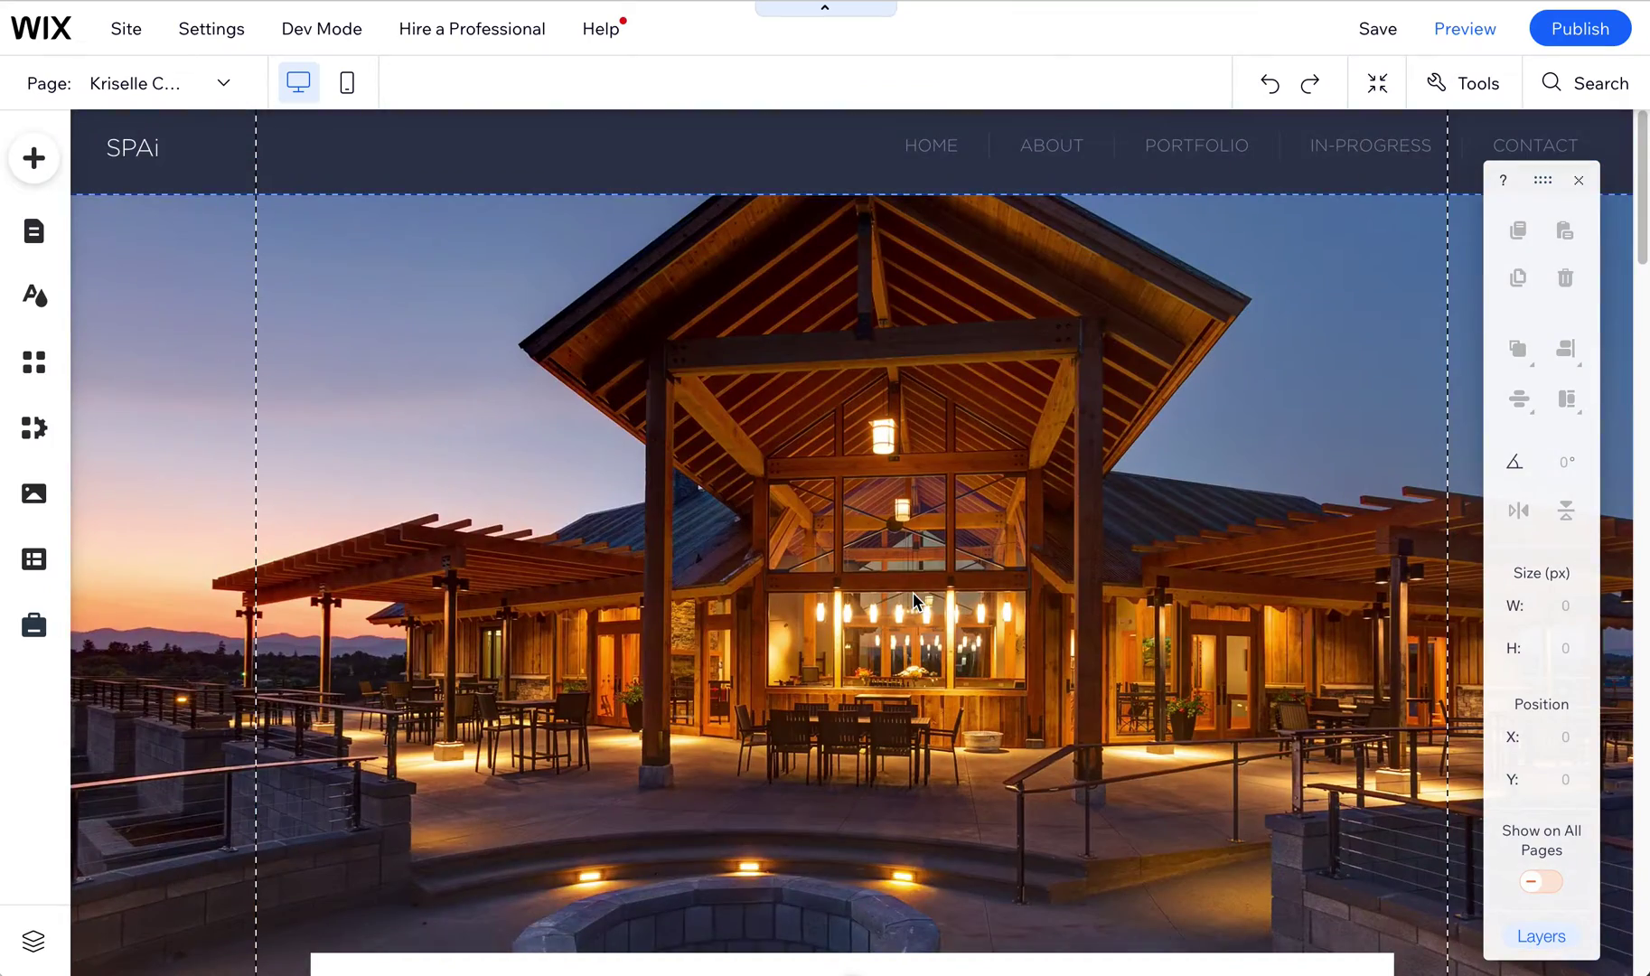
scroll(917, 604, down, 3)
scroll(925, 601, up, 1)
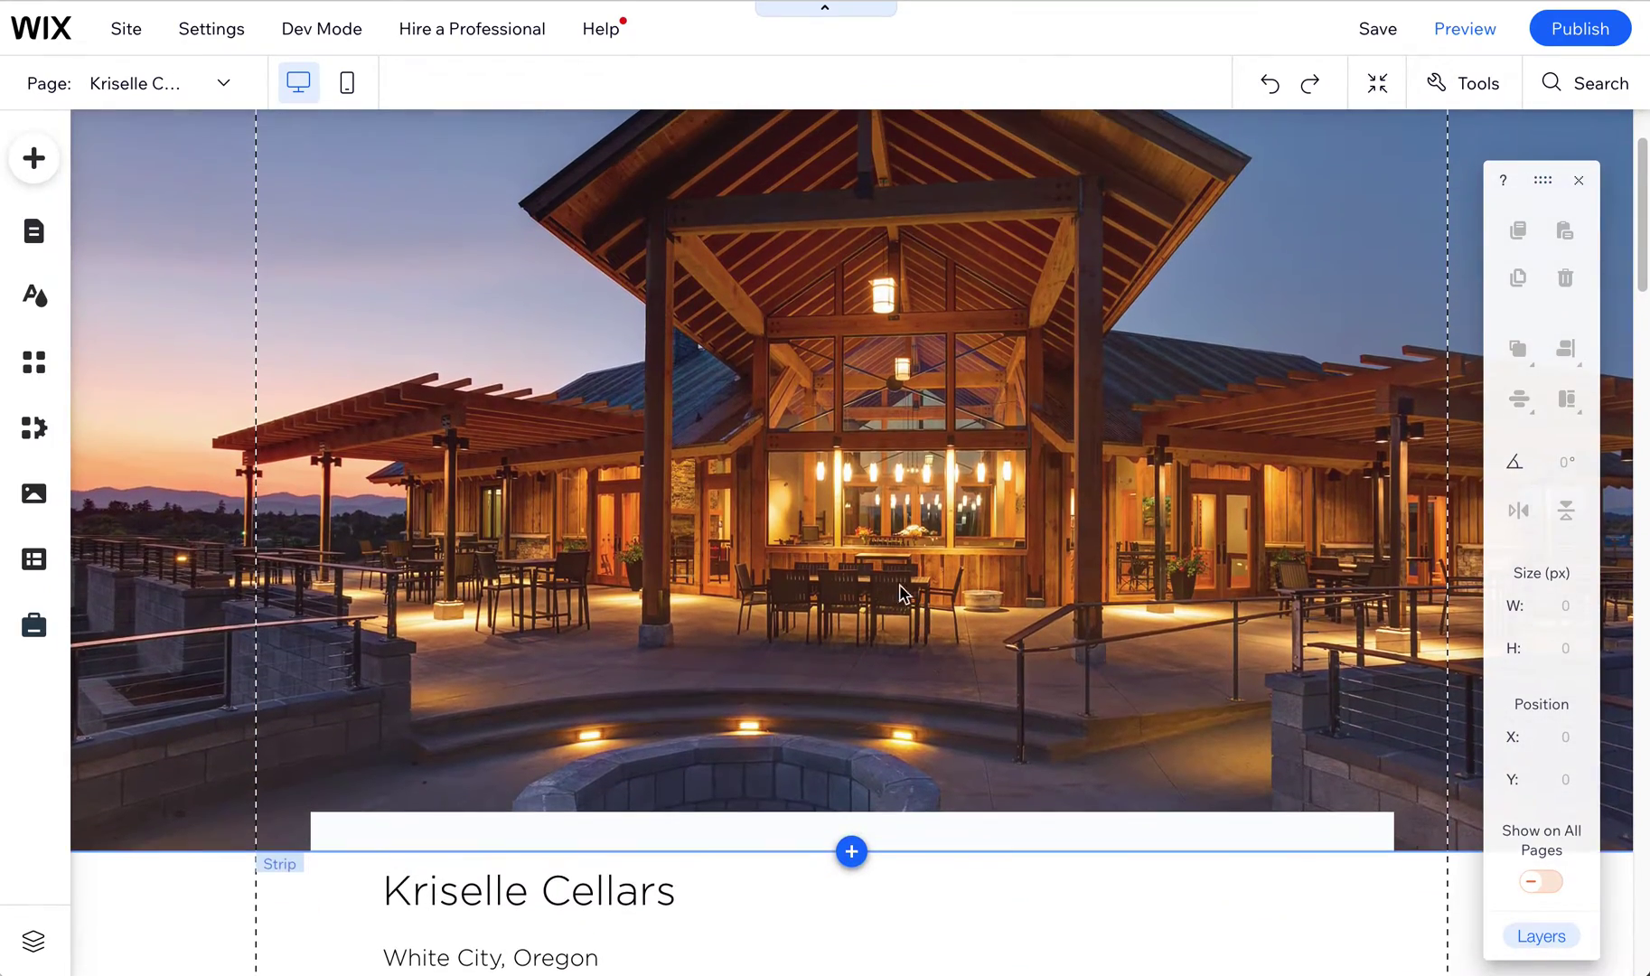
click(732, 535)
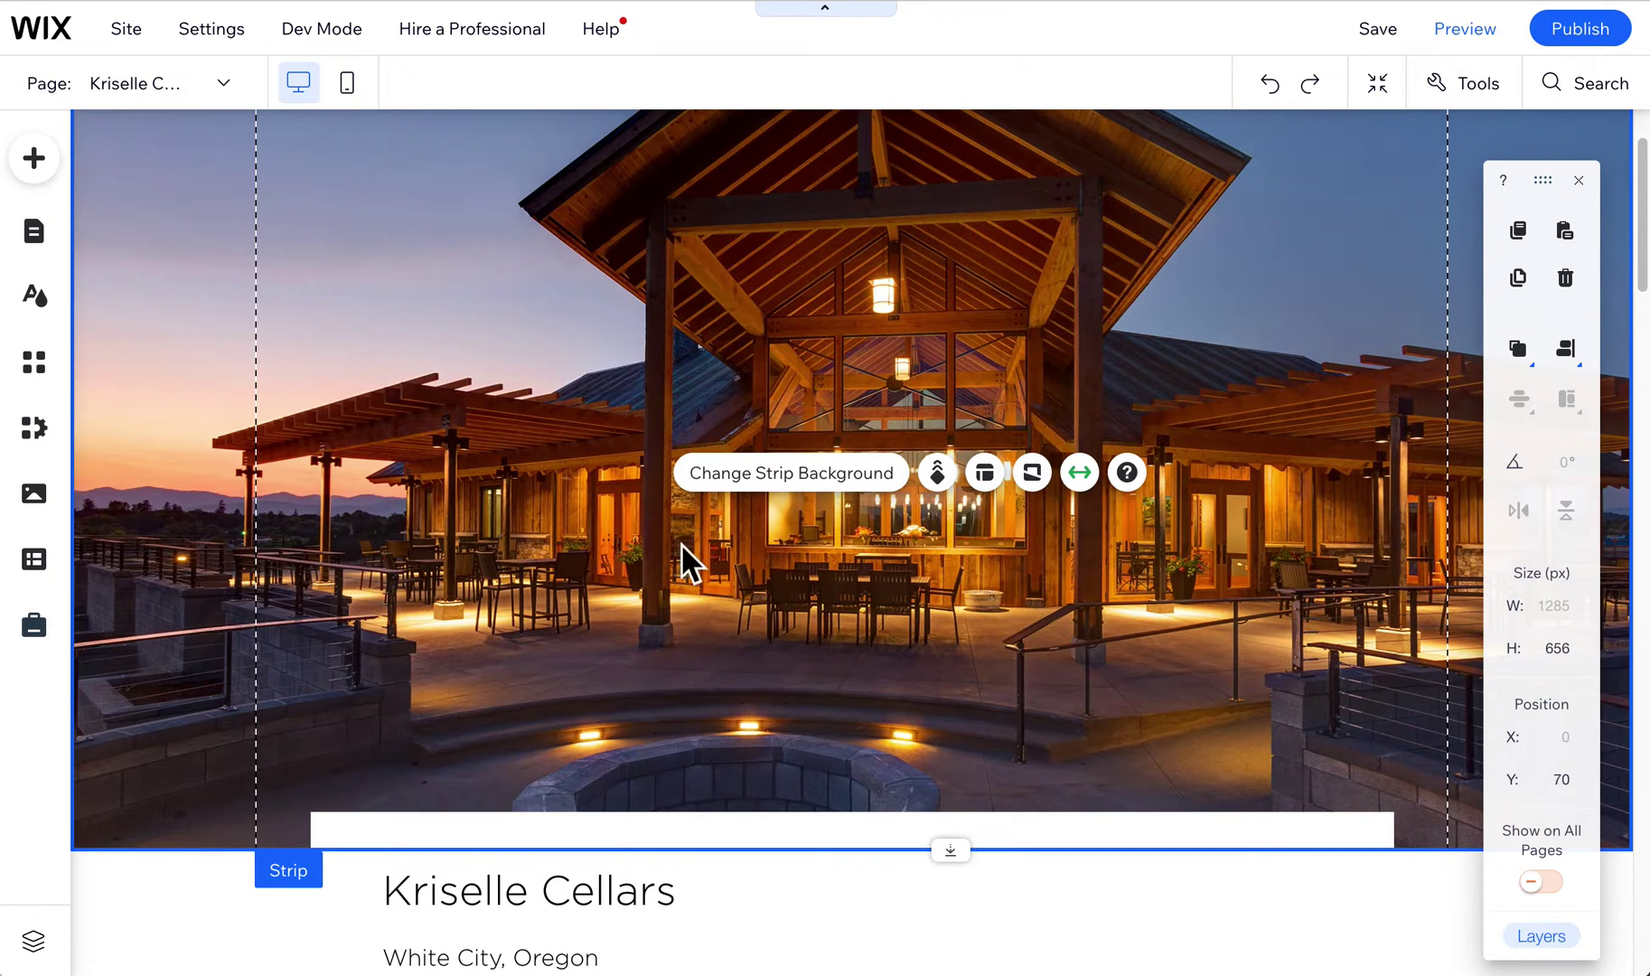
click(791, 477)
click(1570, 398)
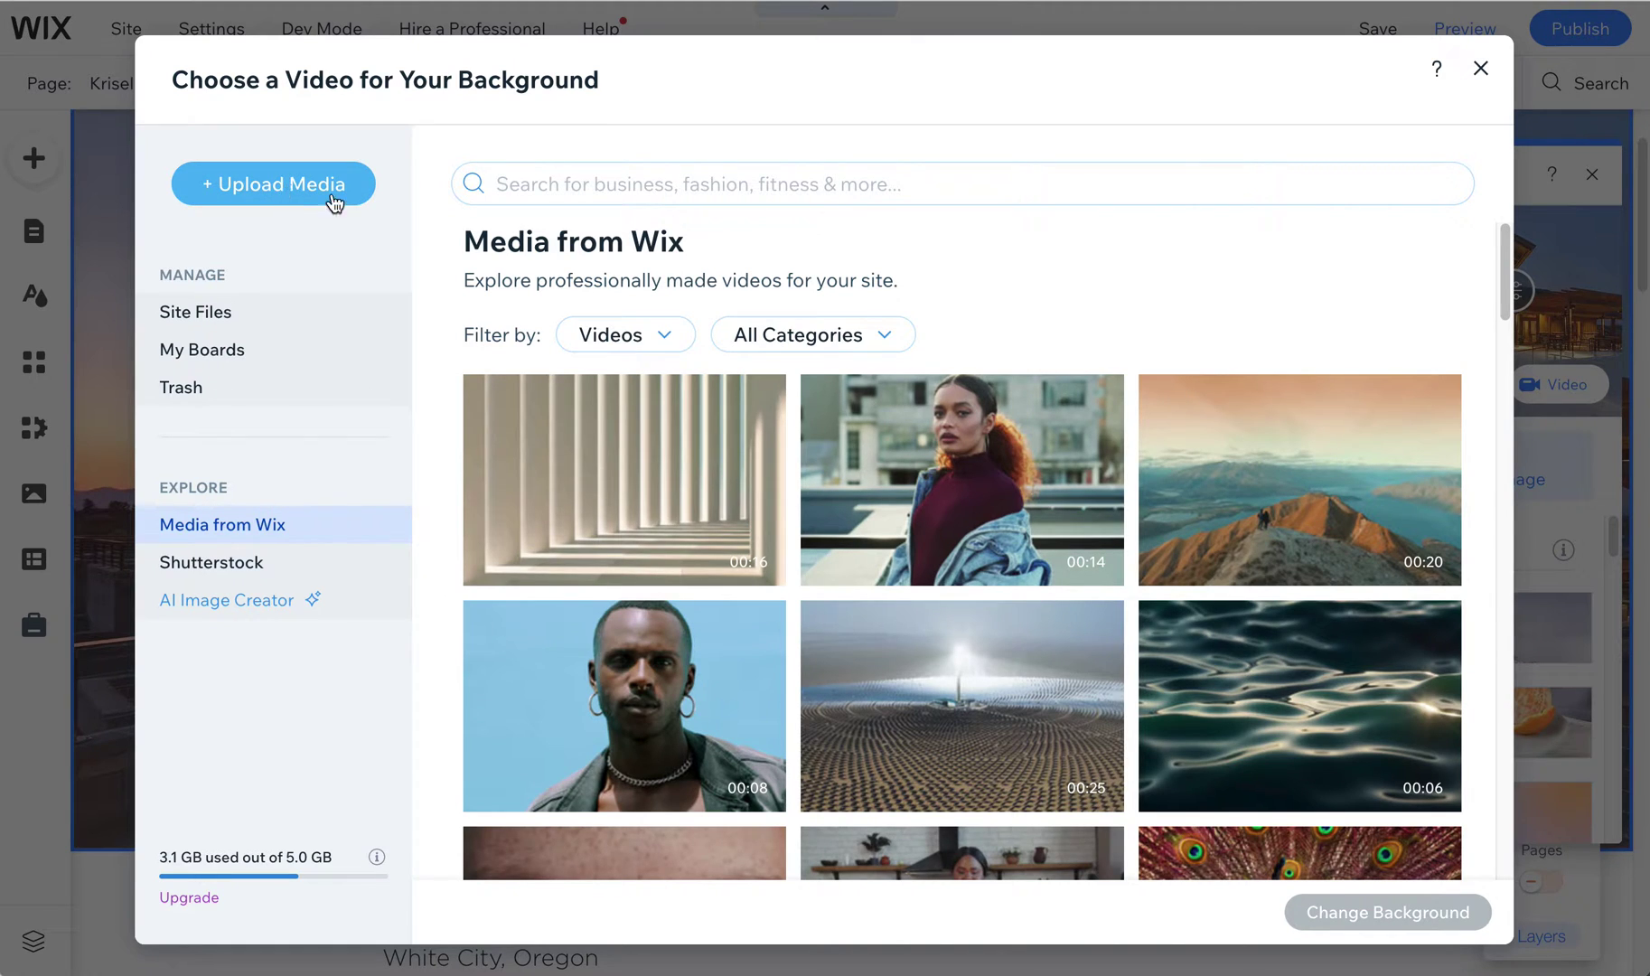
click(231, 318)
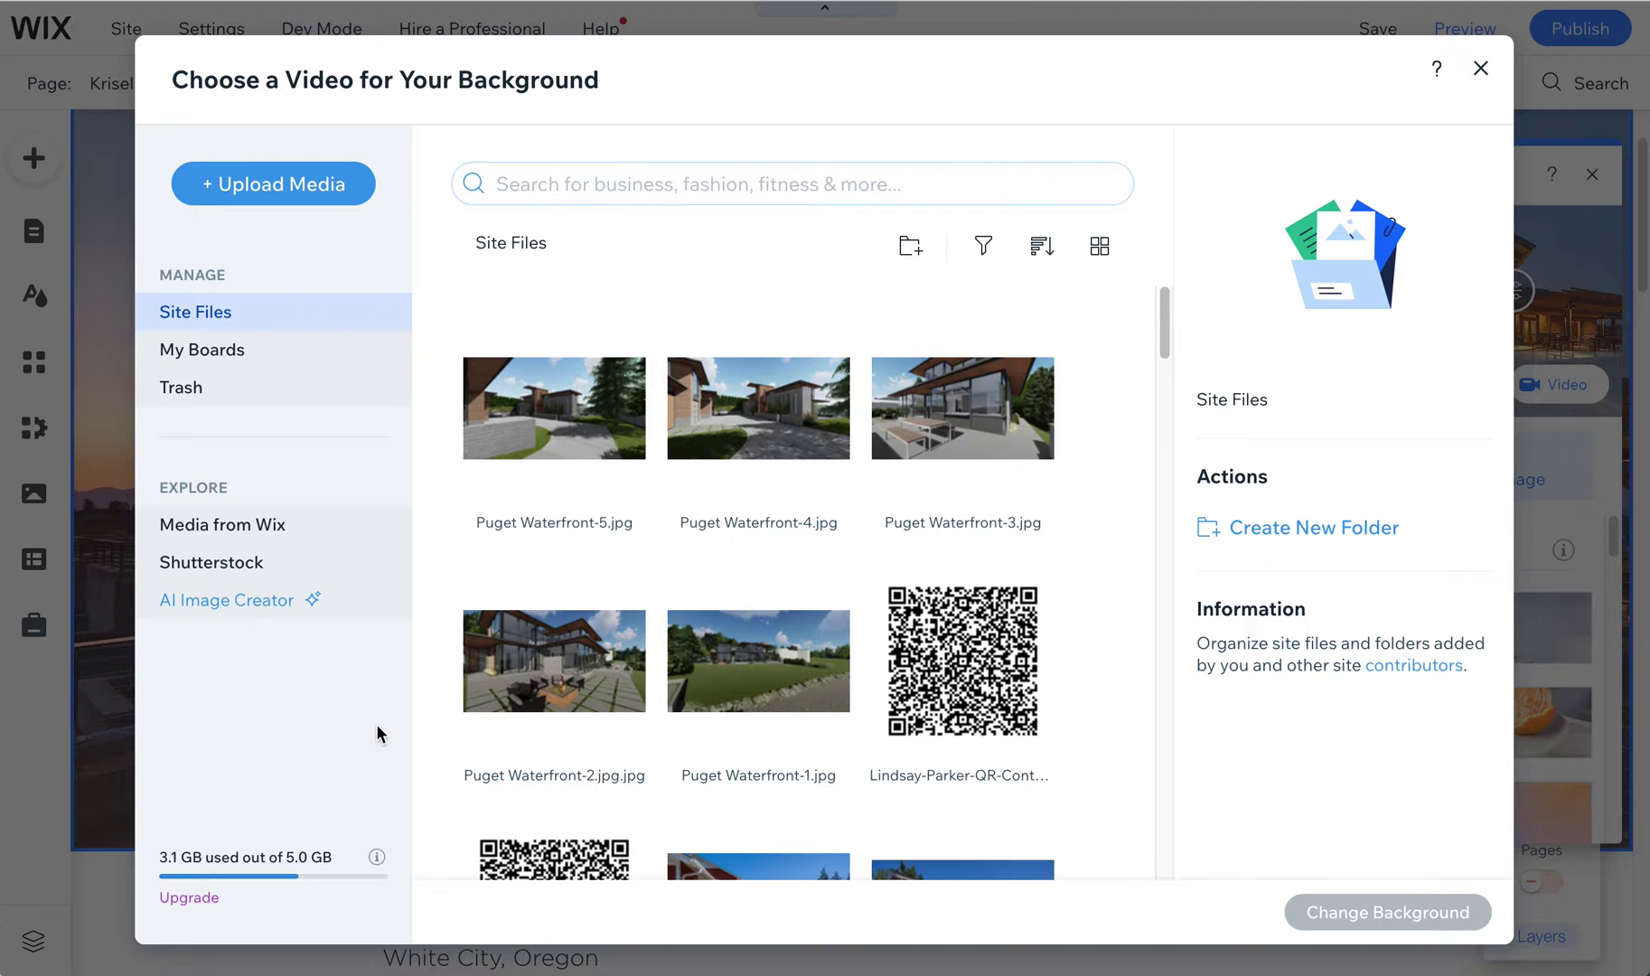
click(1480, 69)
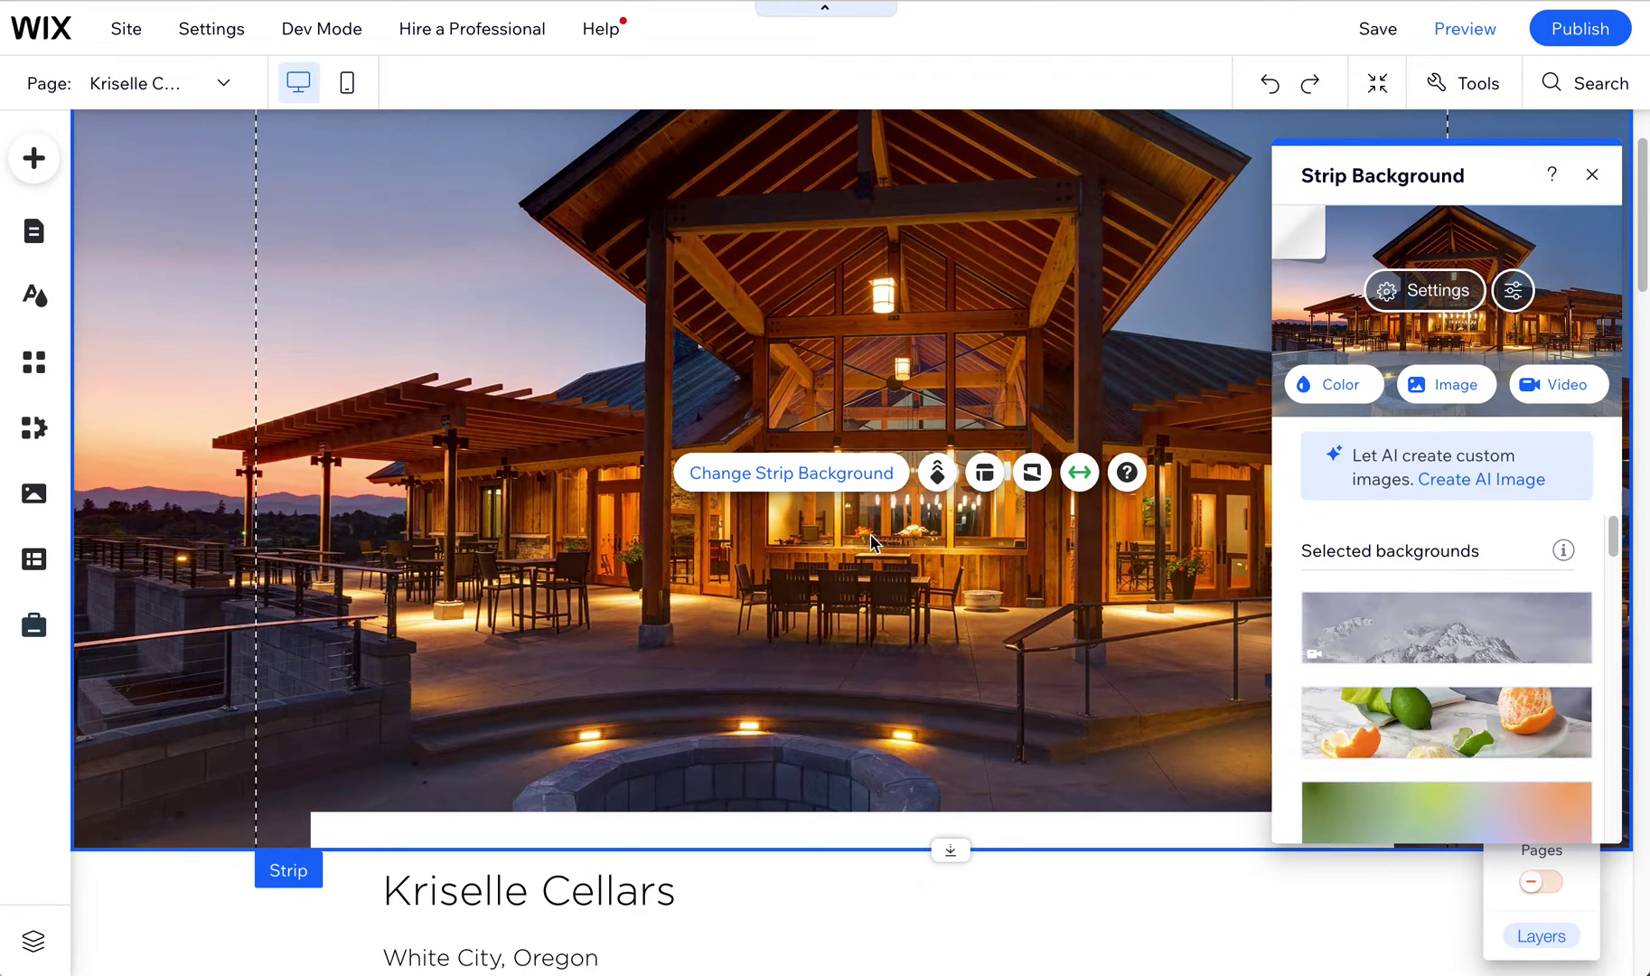
click(1572, 386)
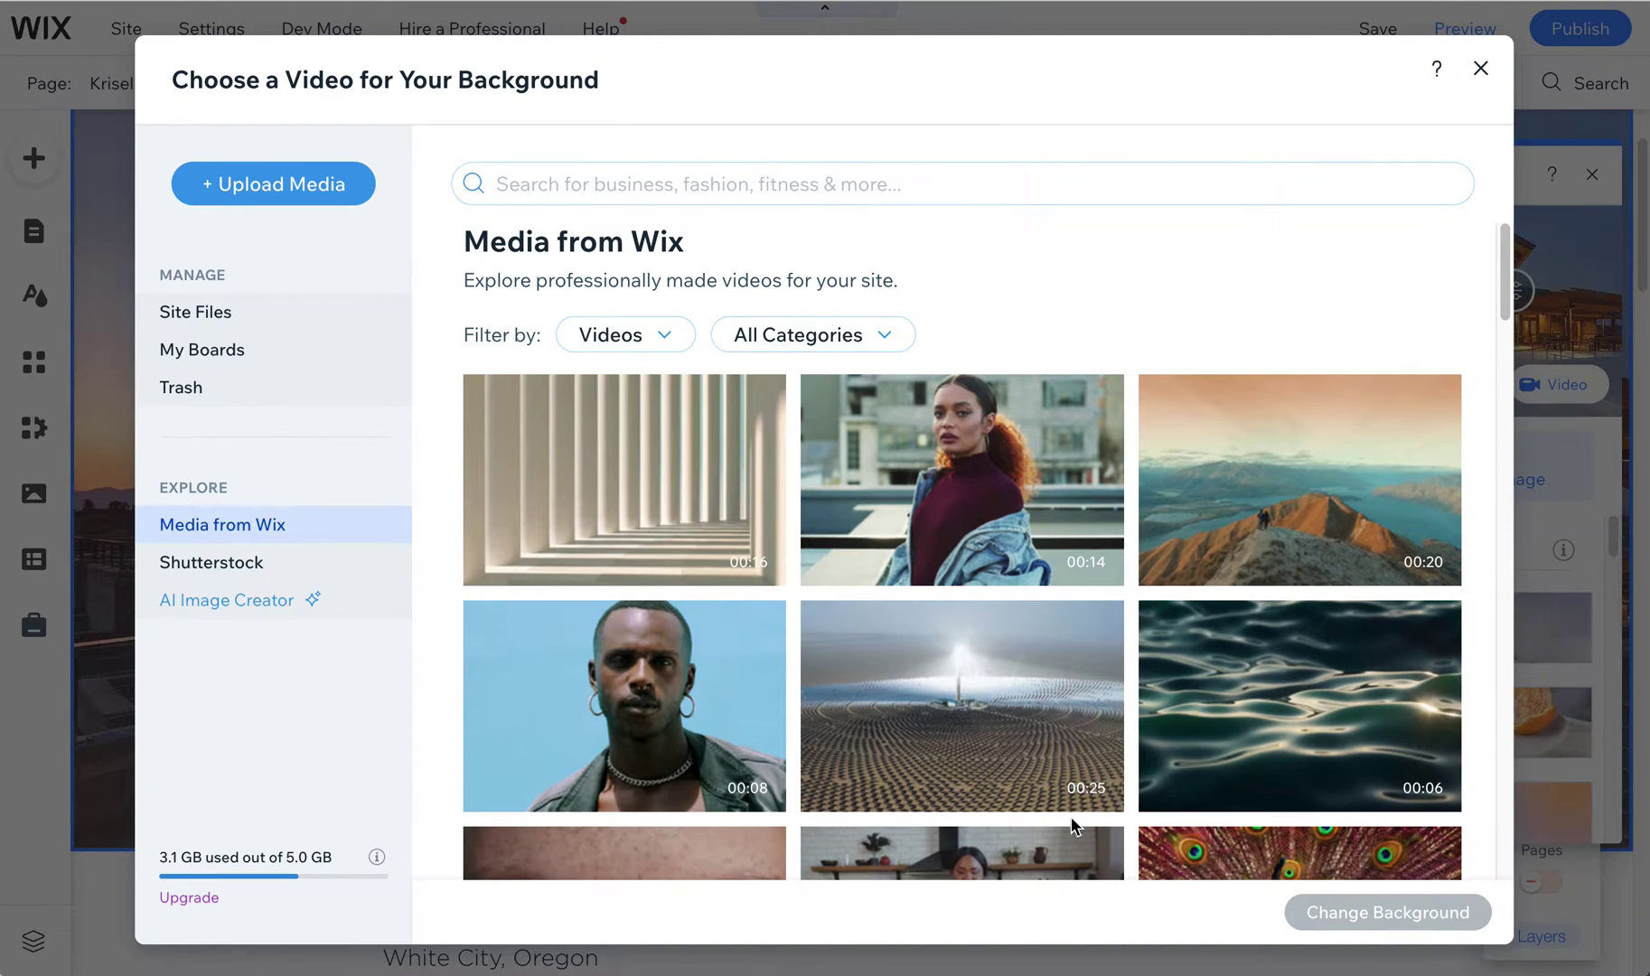
click(1482, 70)
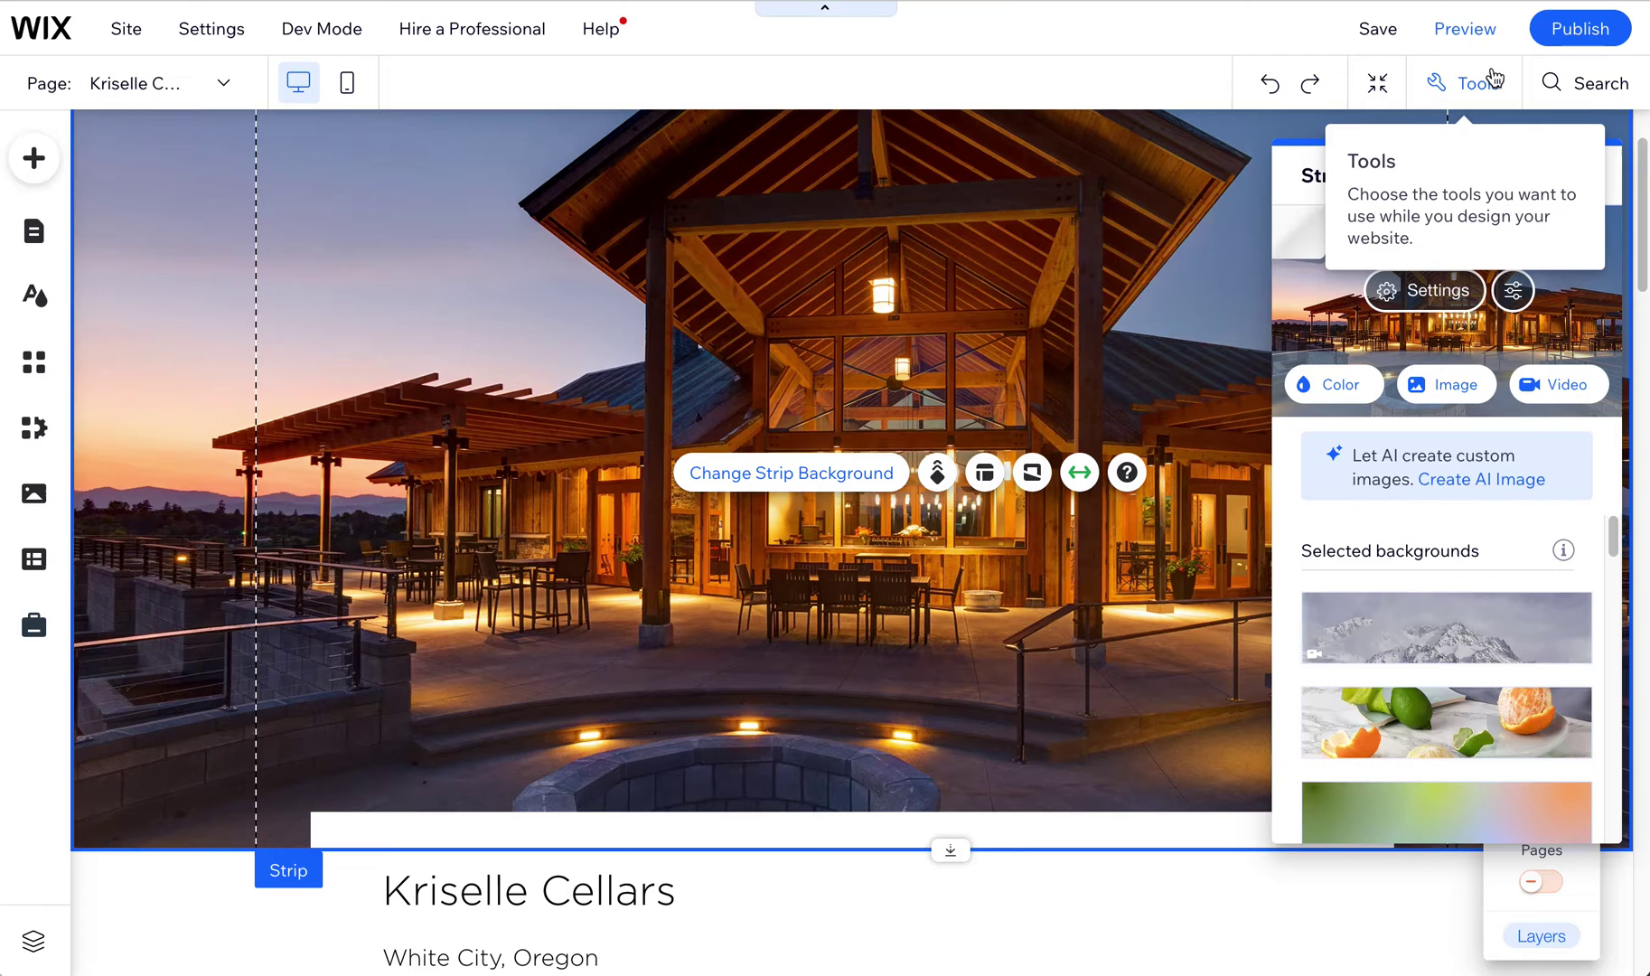
click(1571, 384)
scroll(619, 605, down, 8)
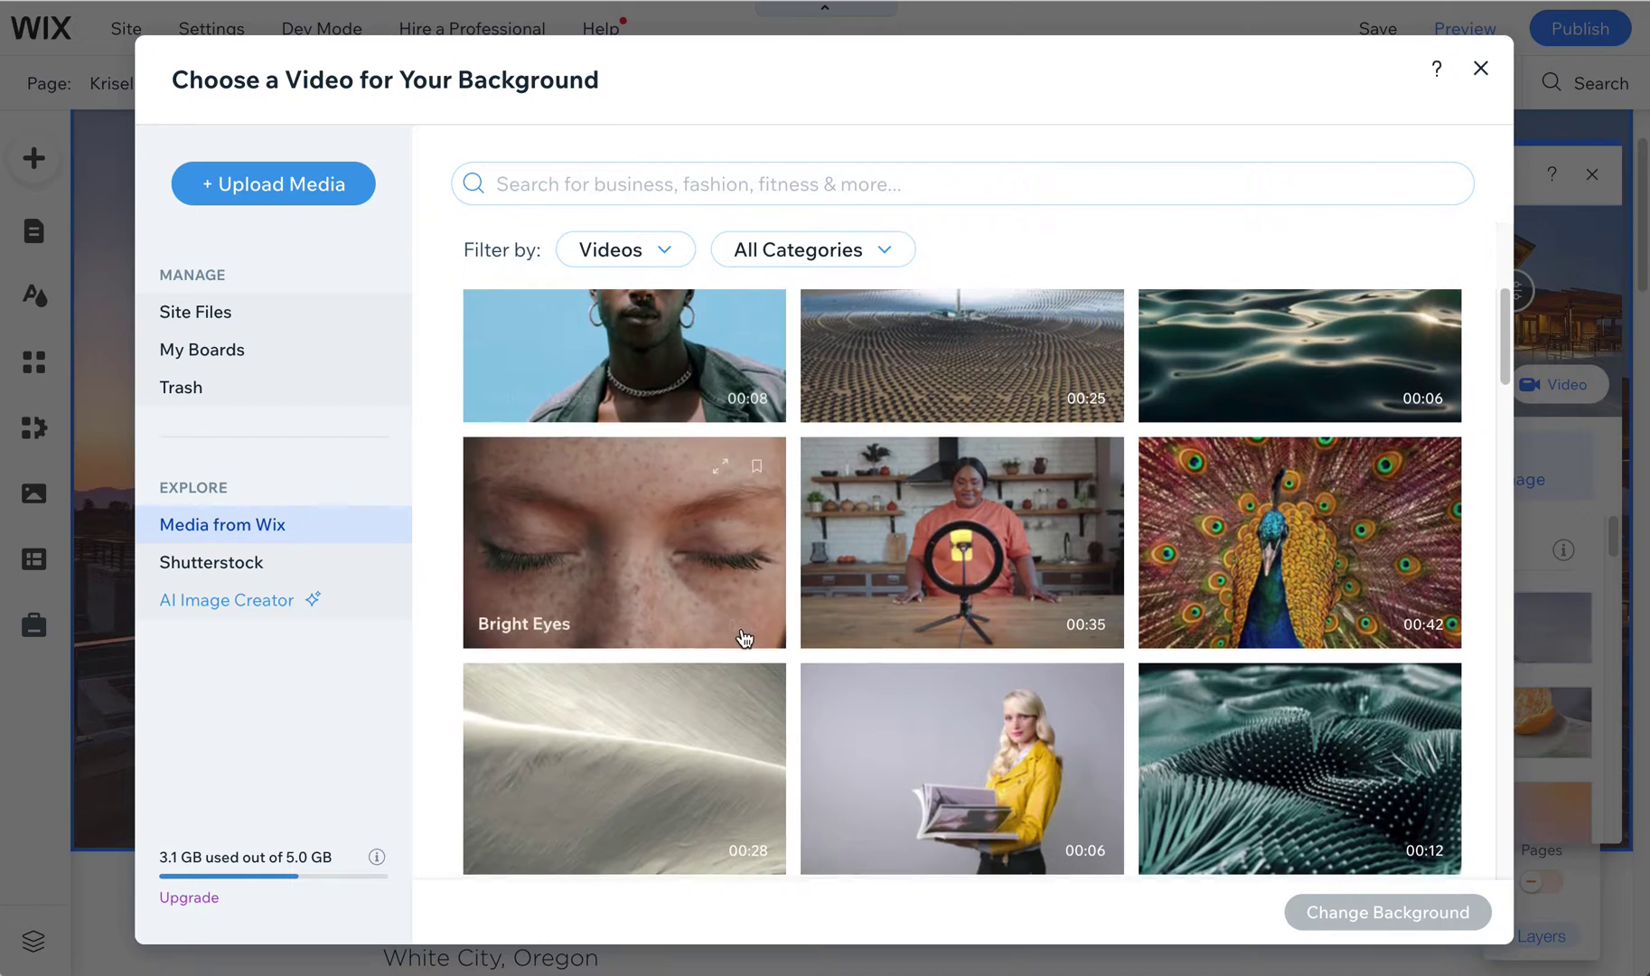
click(189, 316)
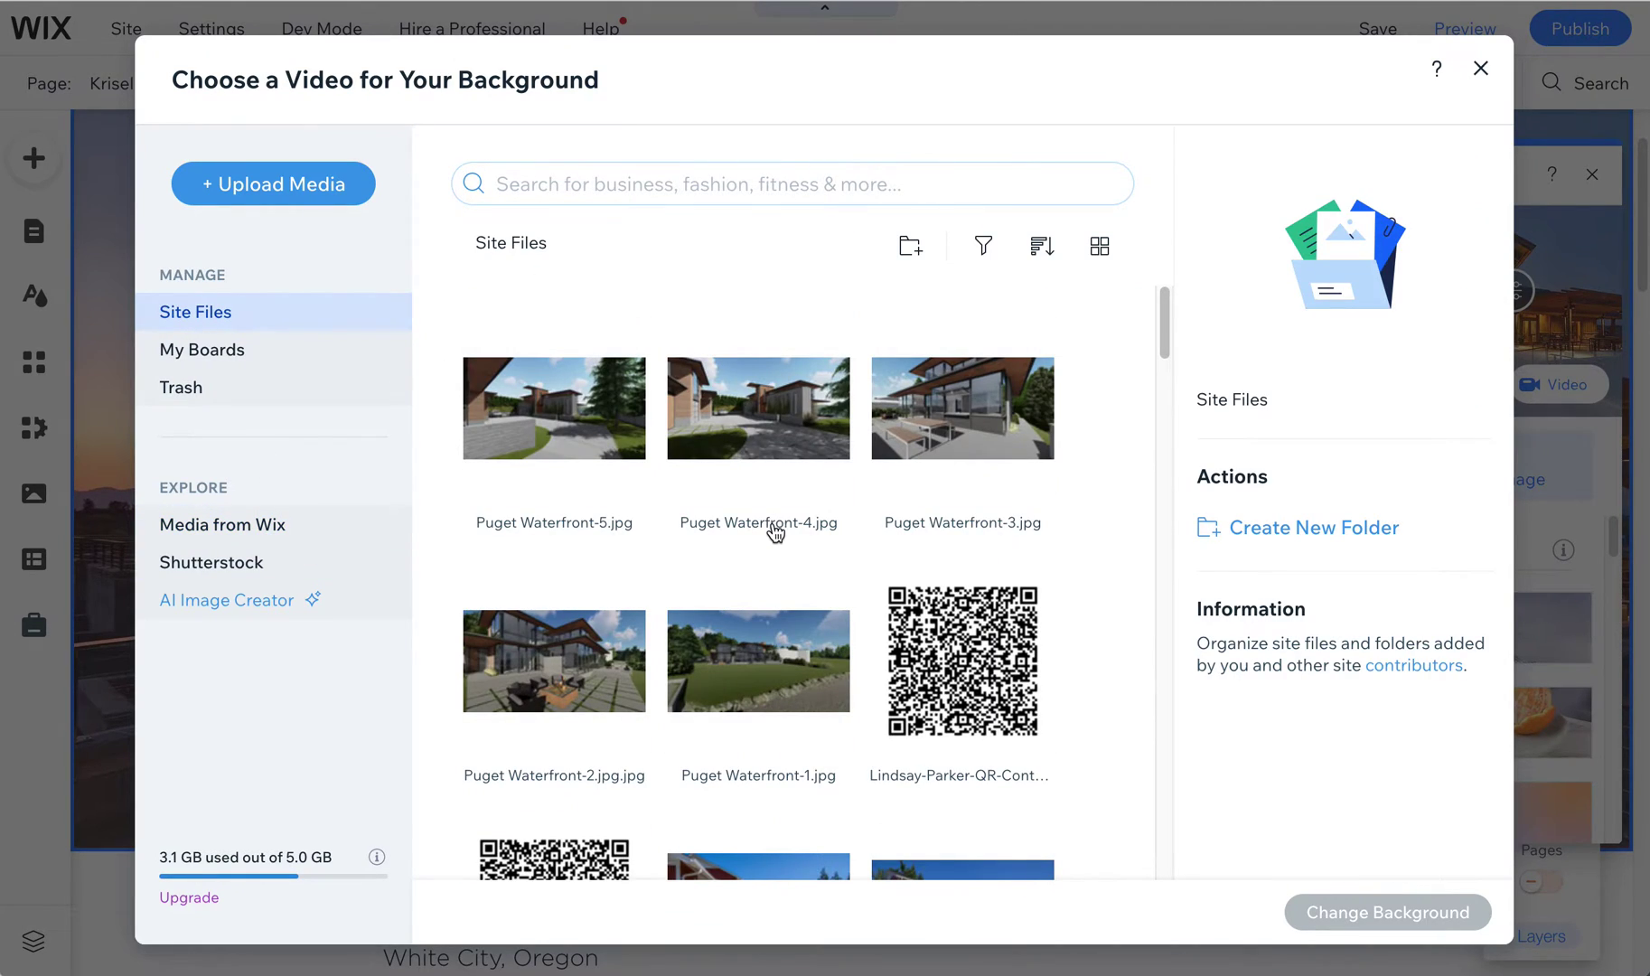
scroll(773, 560, down, 5)
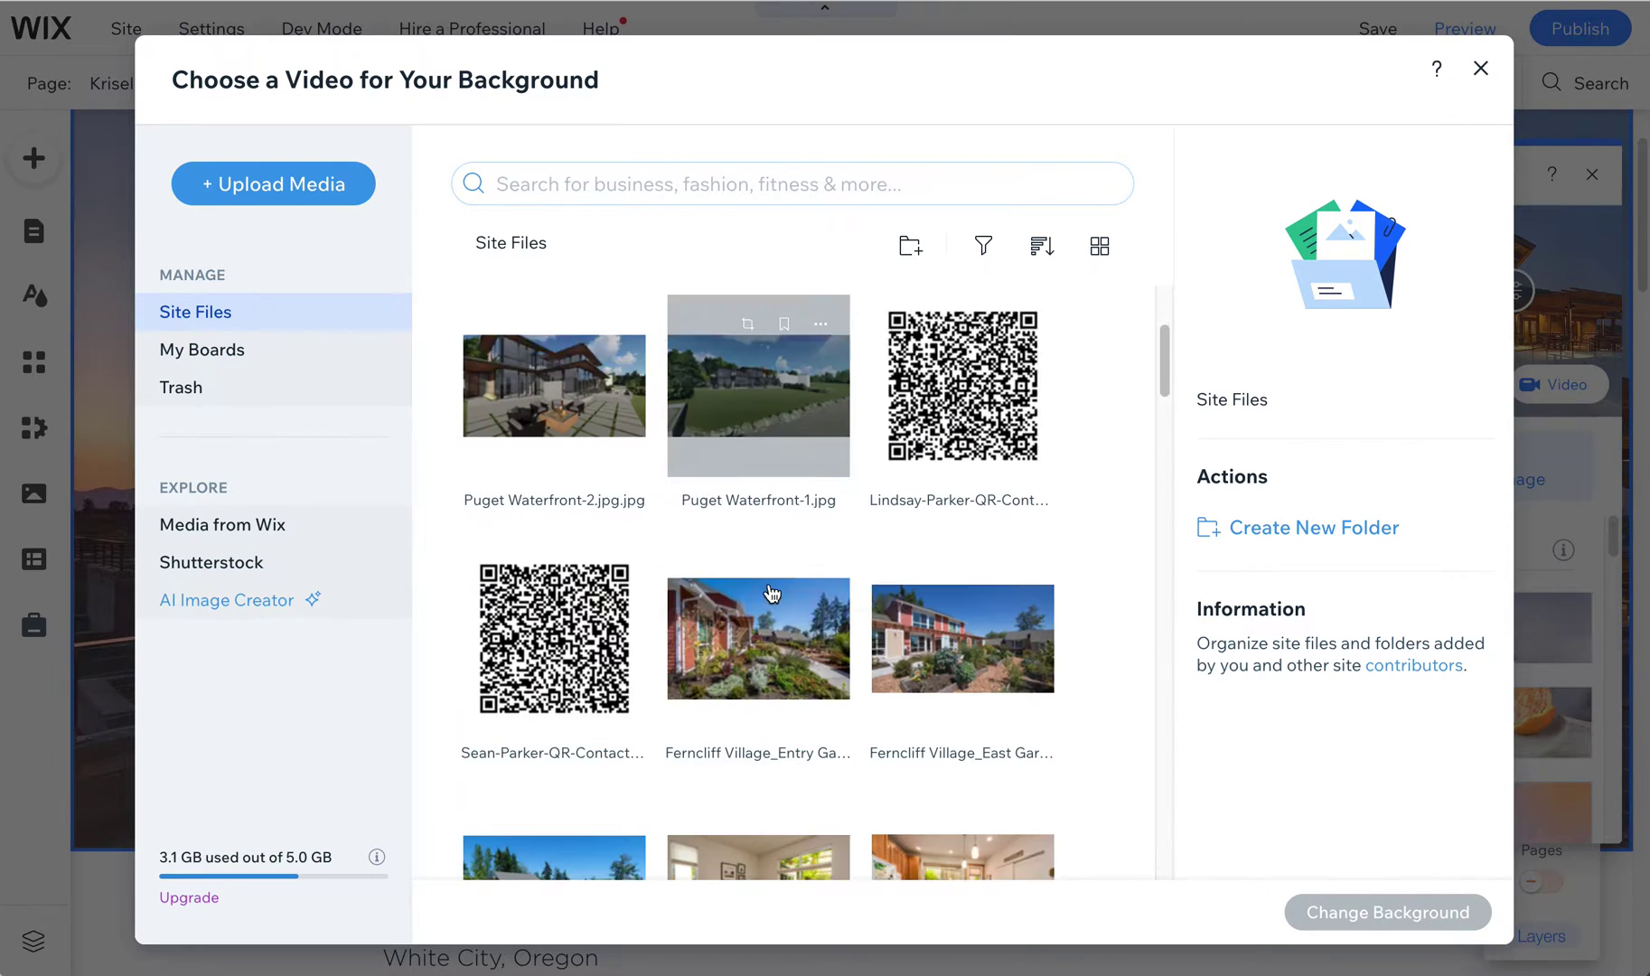
click(1480, 68)
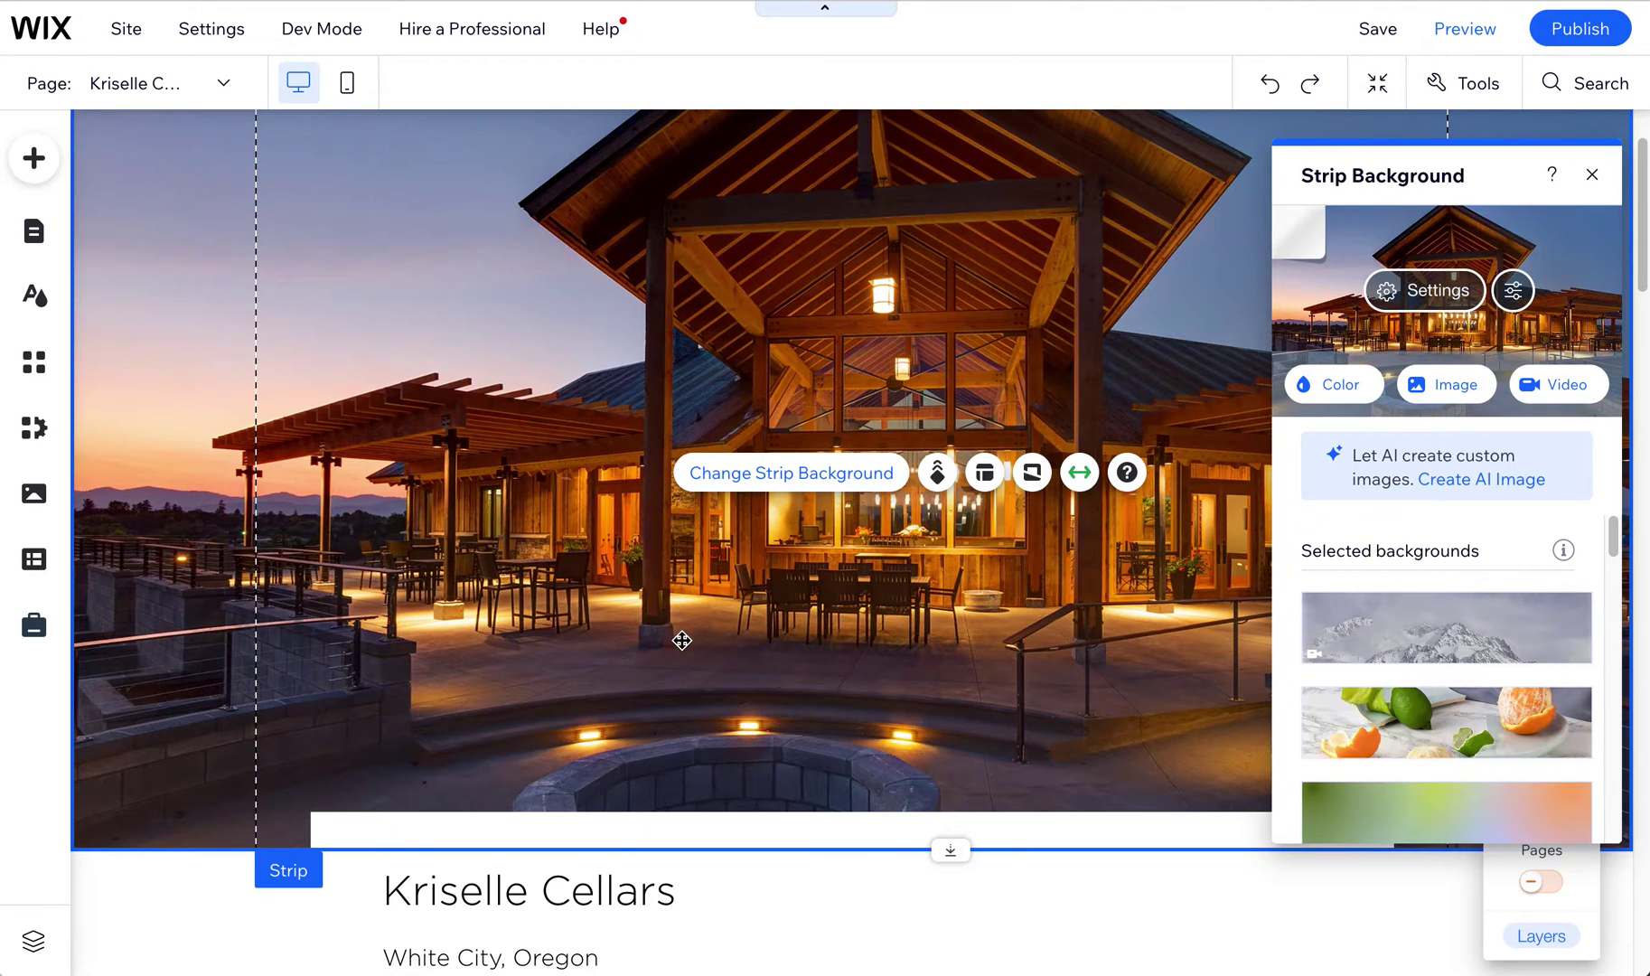
scroll(700, 658, down, 10)
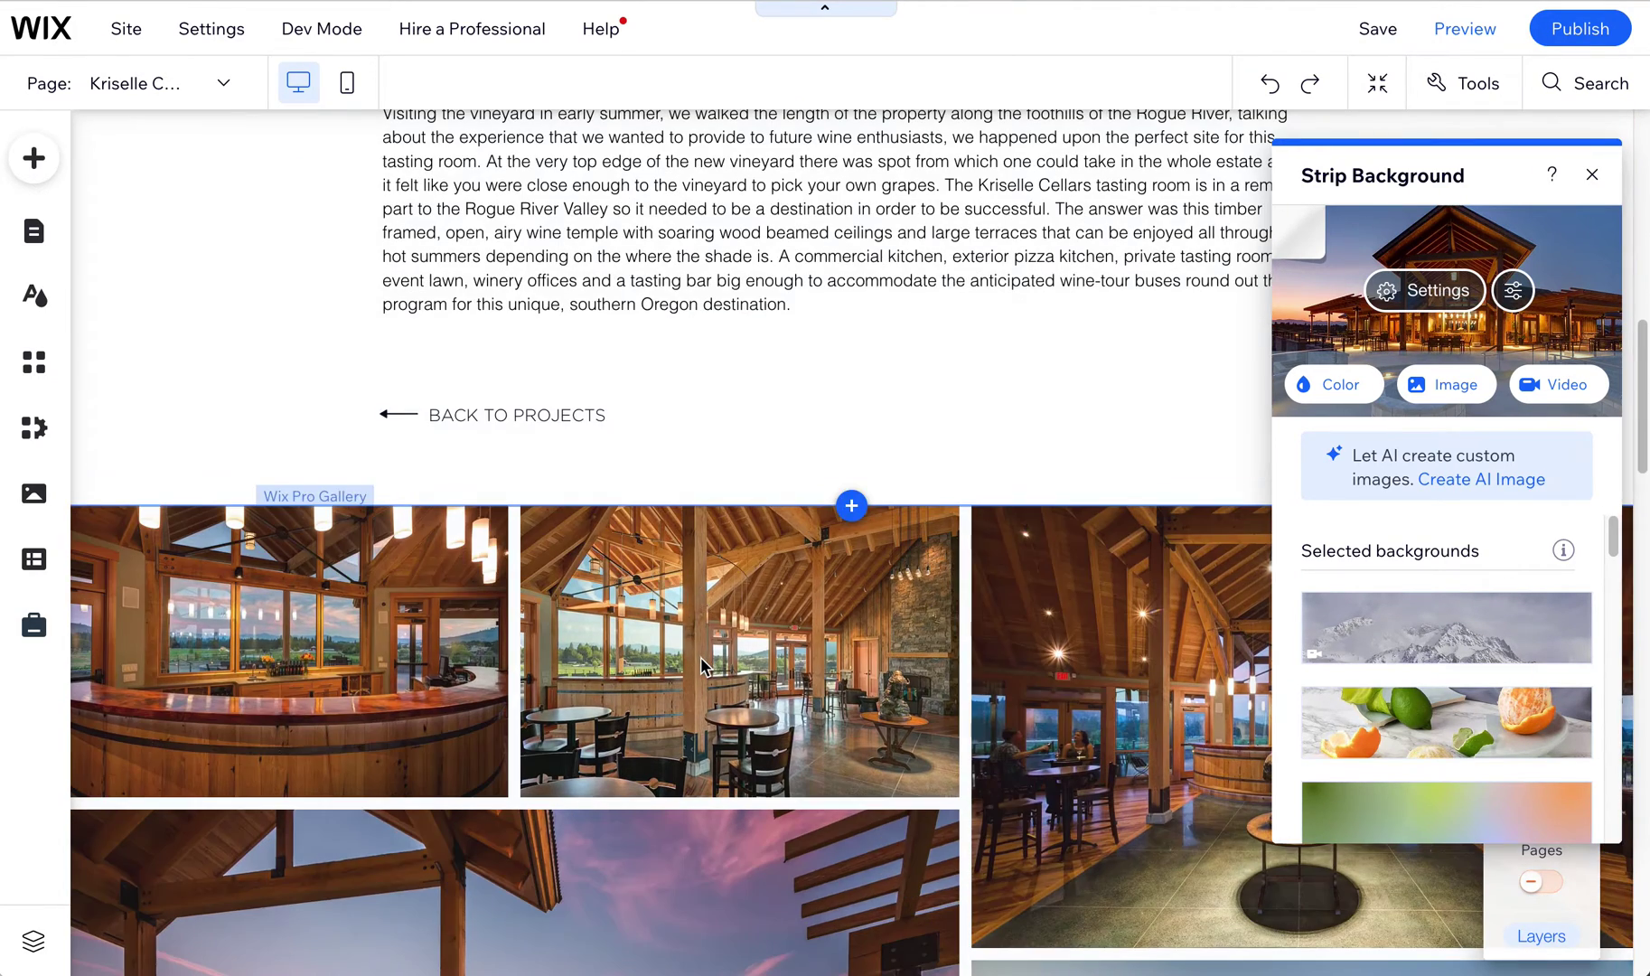
Step: Open the Pro Gallery's Manage Media organizer and bring up the Add Media > Video choice
click(700, 658)
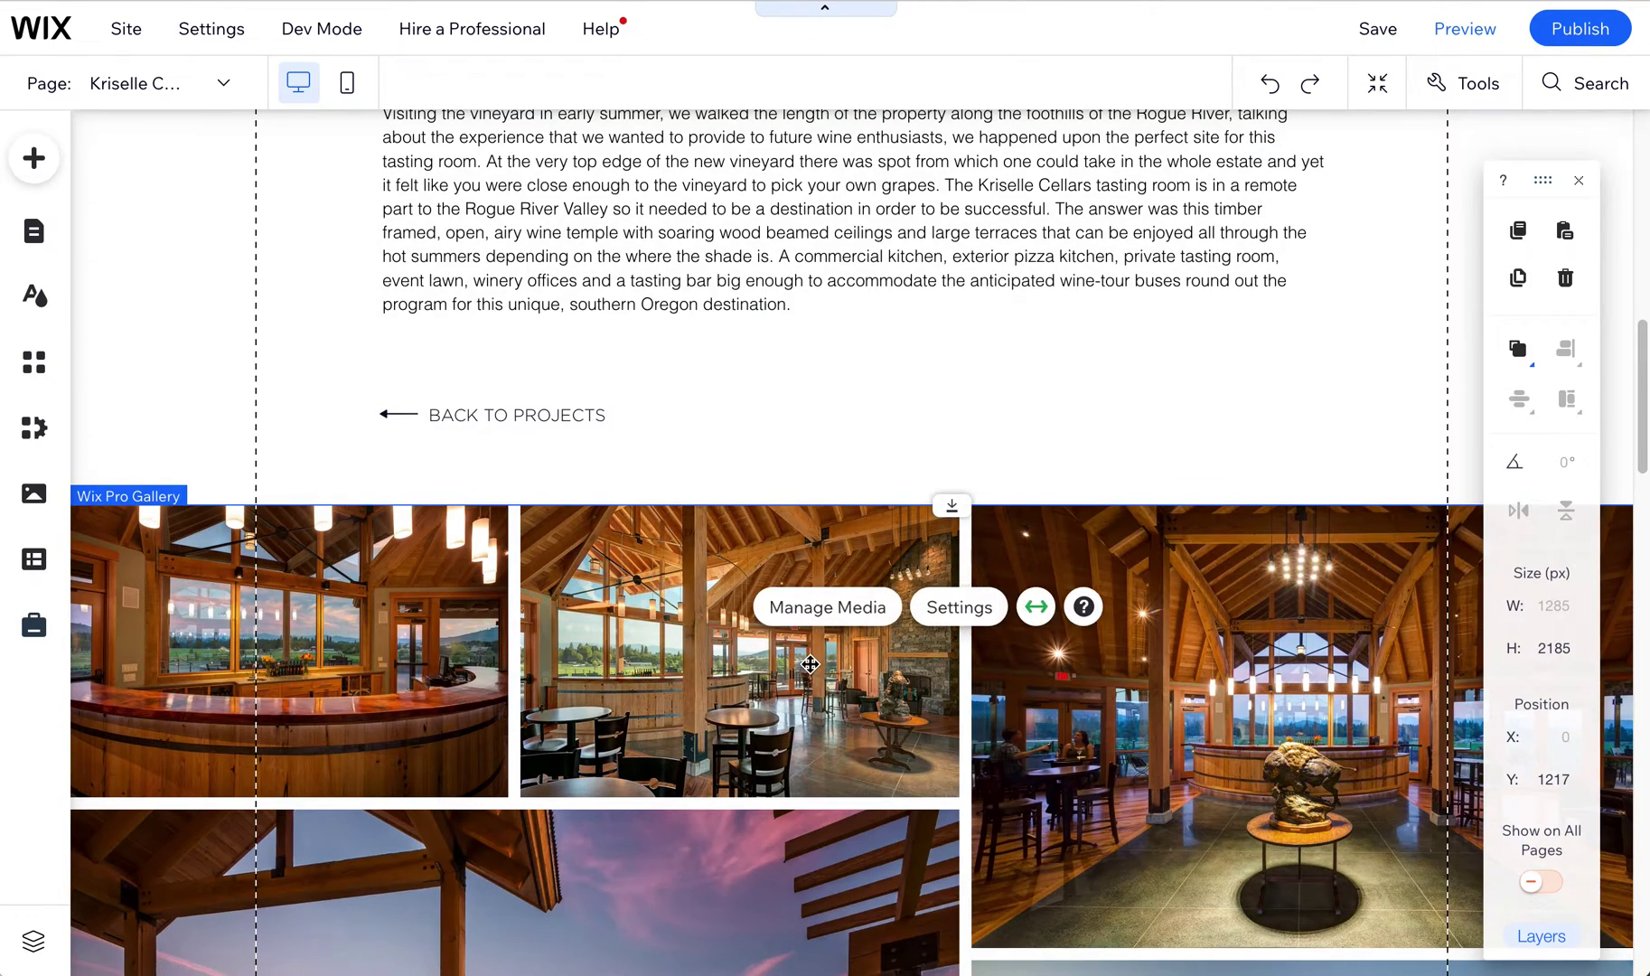
click(807, 611)
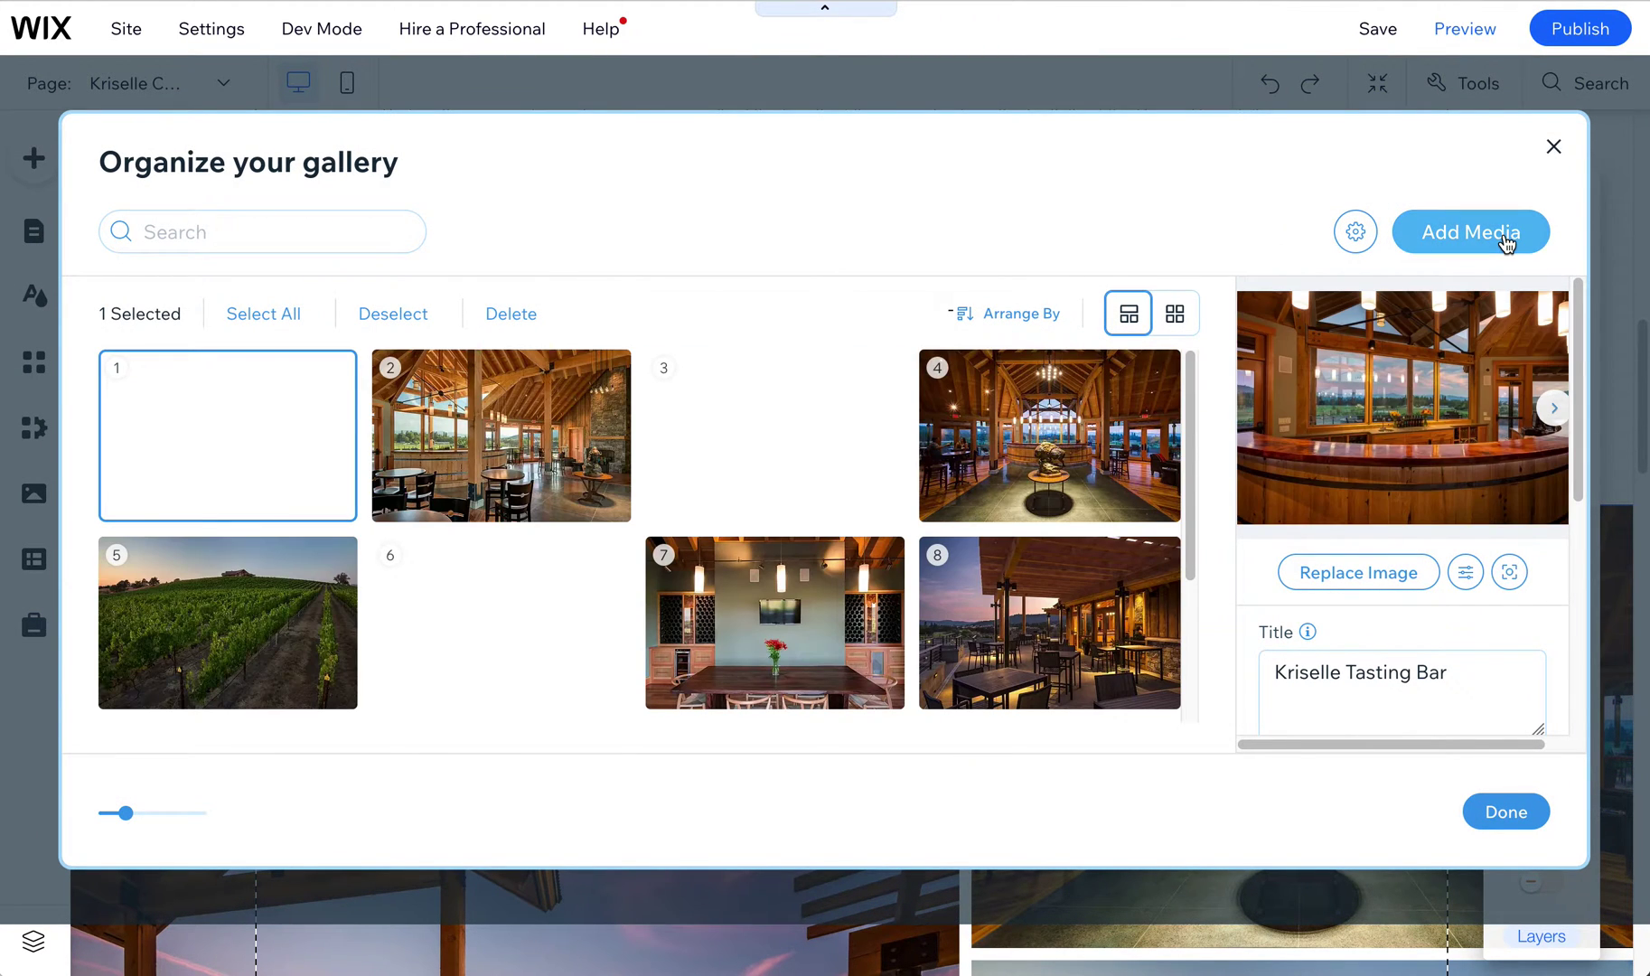
click(1495, 244)
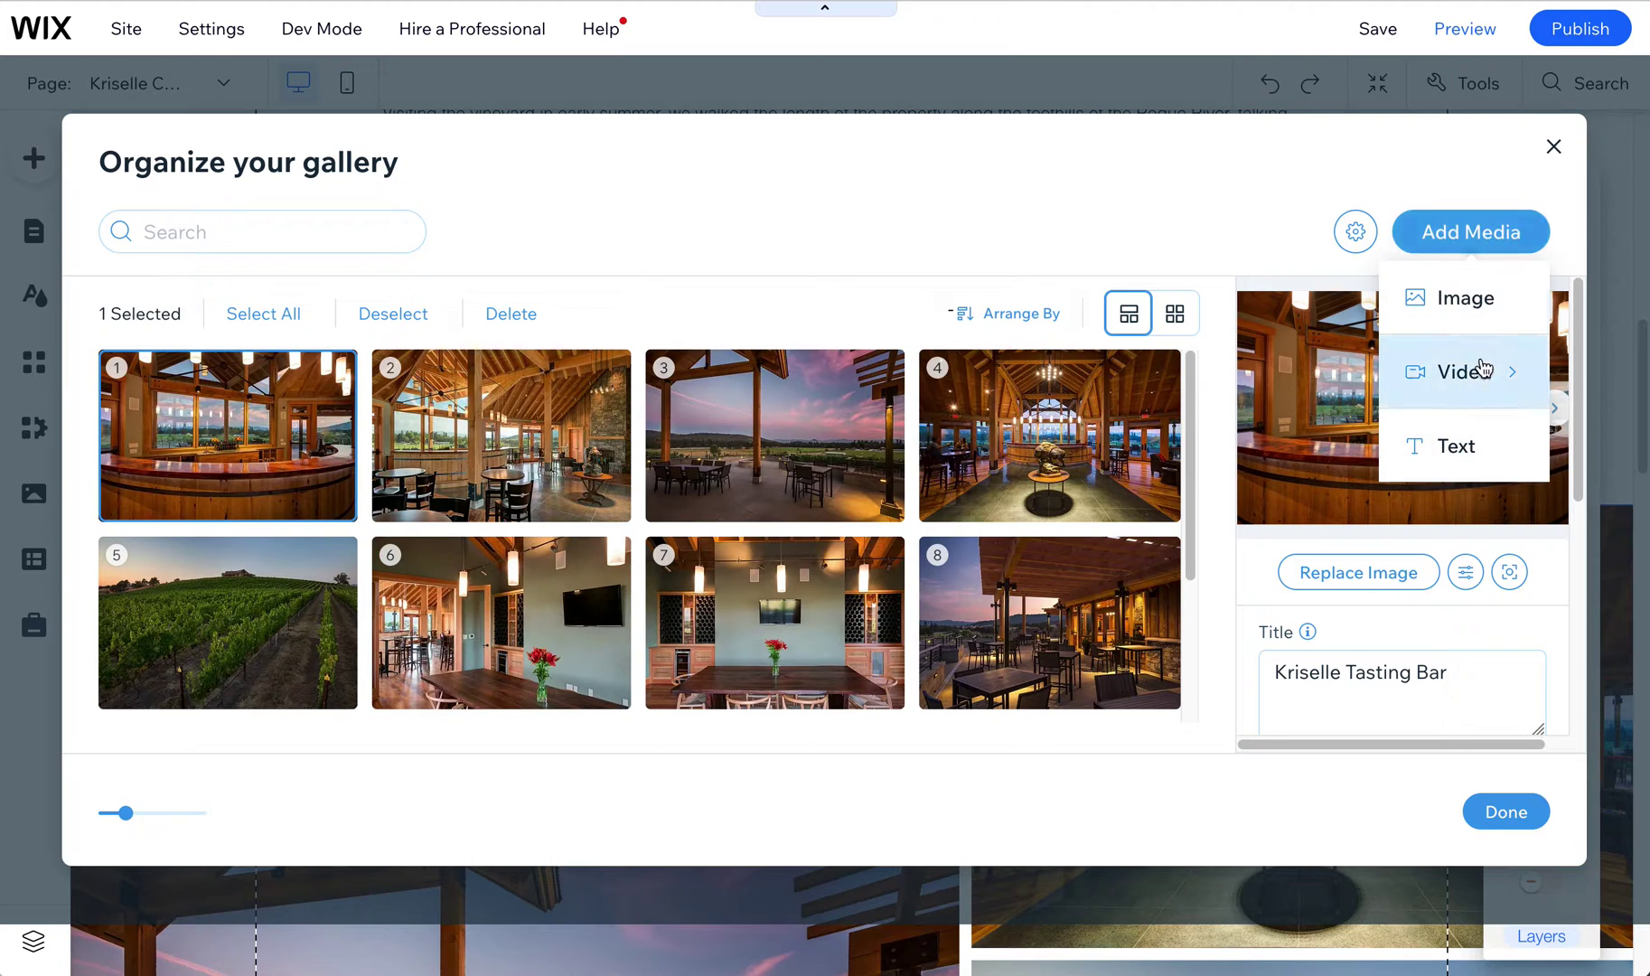
mouse_move(1474, 378)
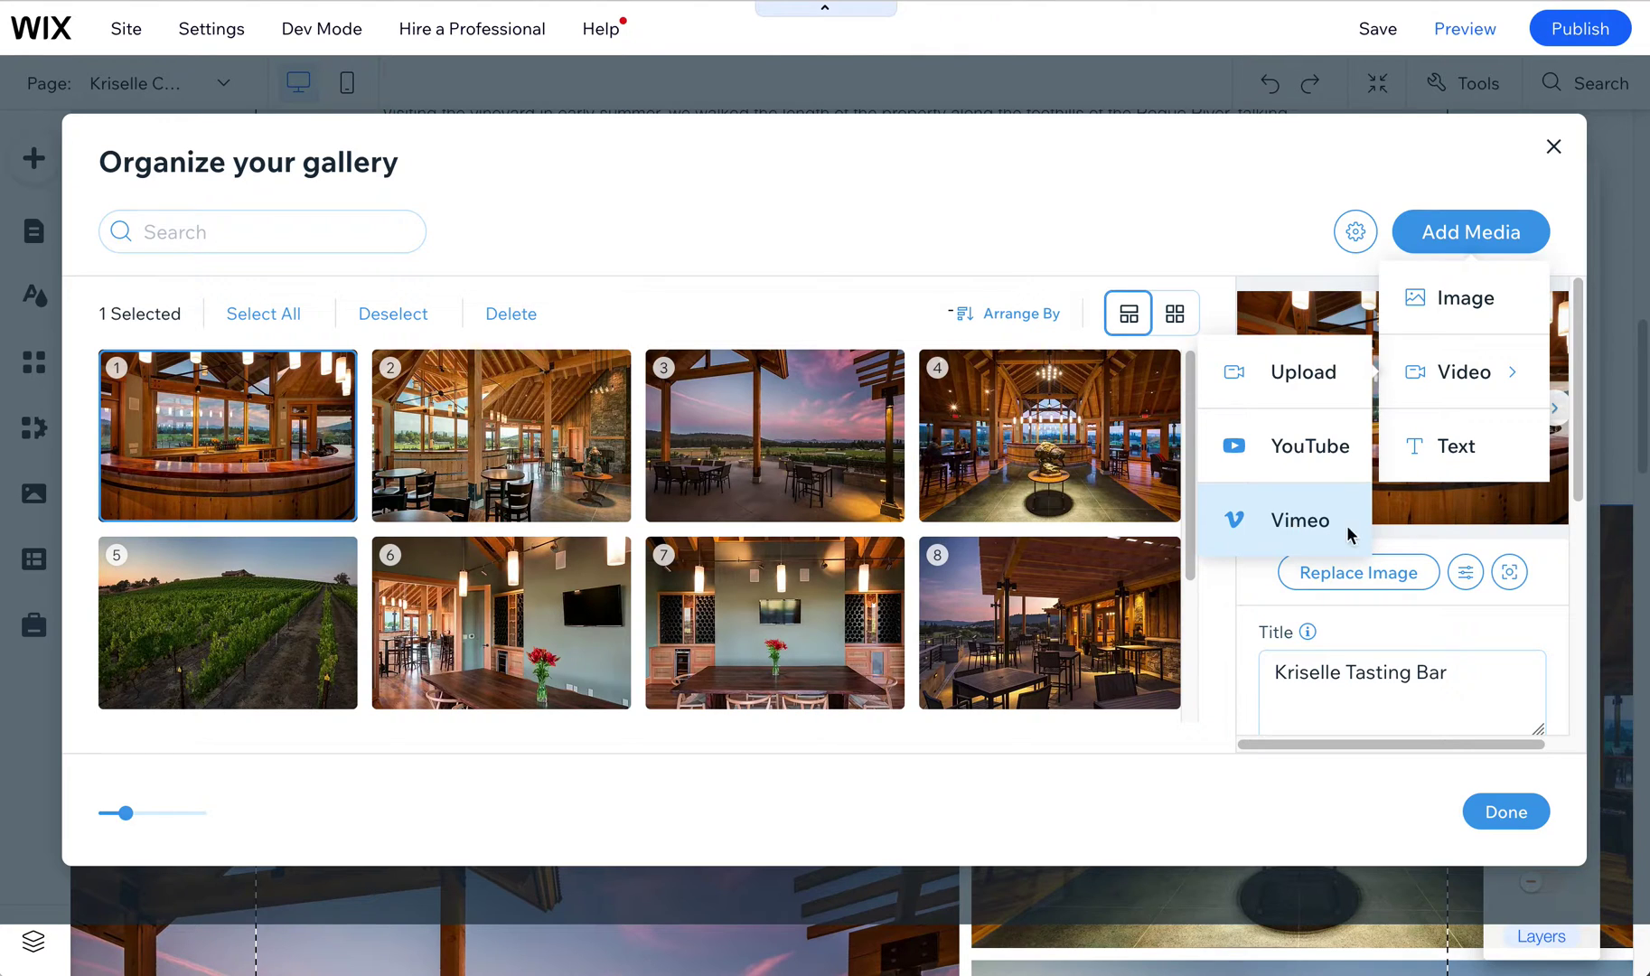
click(1313, 443)
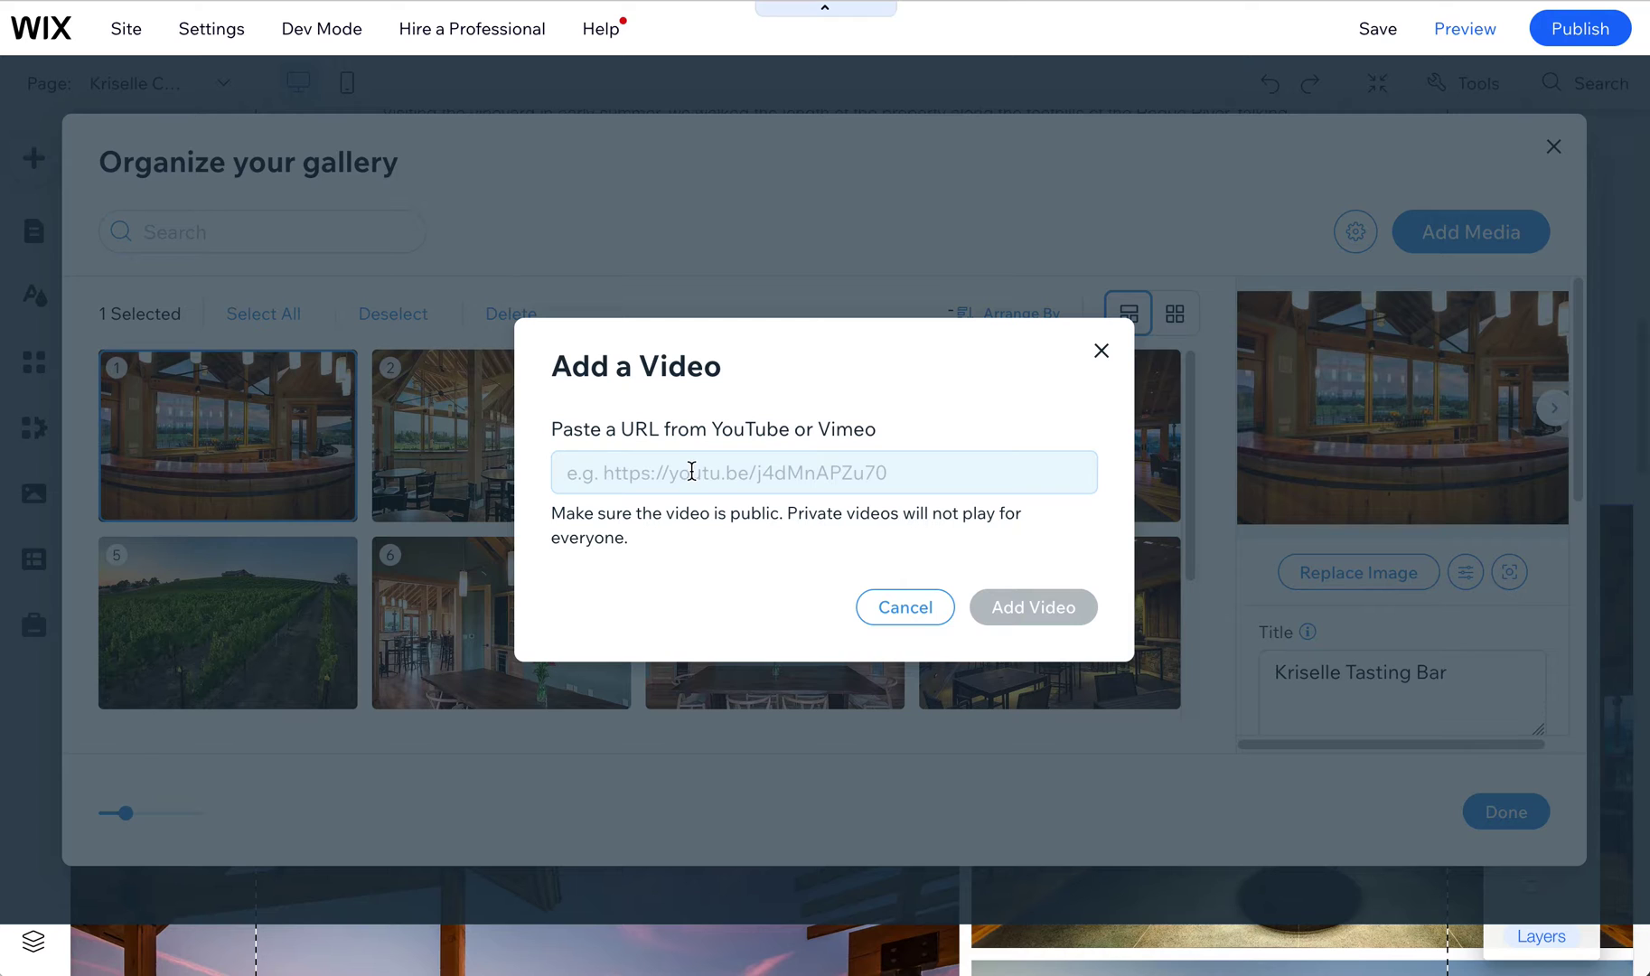
click(908, 611)
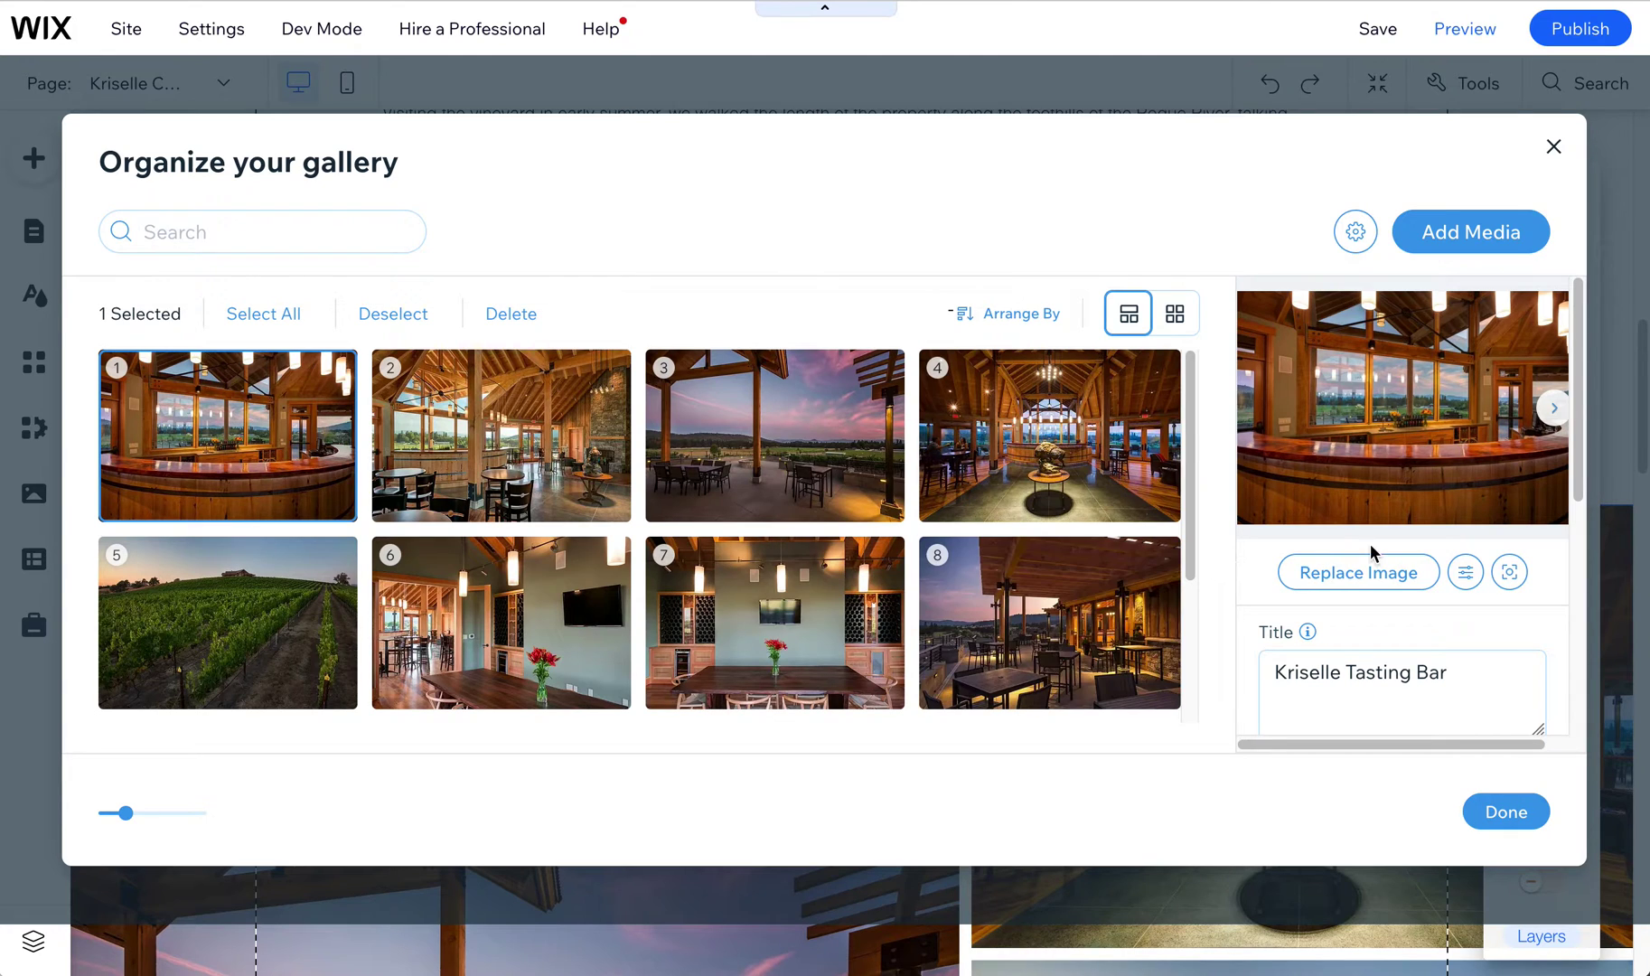
Step: Close the gallery organizer with Done and select the hero strip at the top
click(1506, 811)
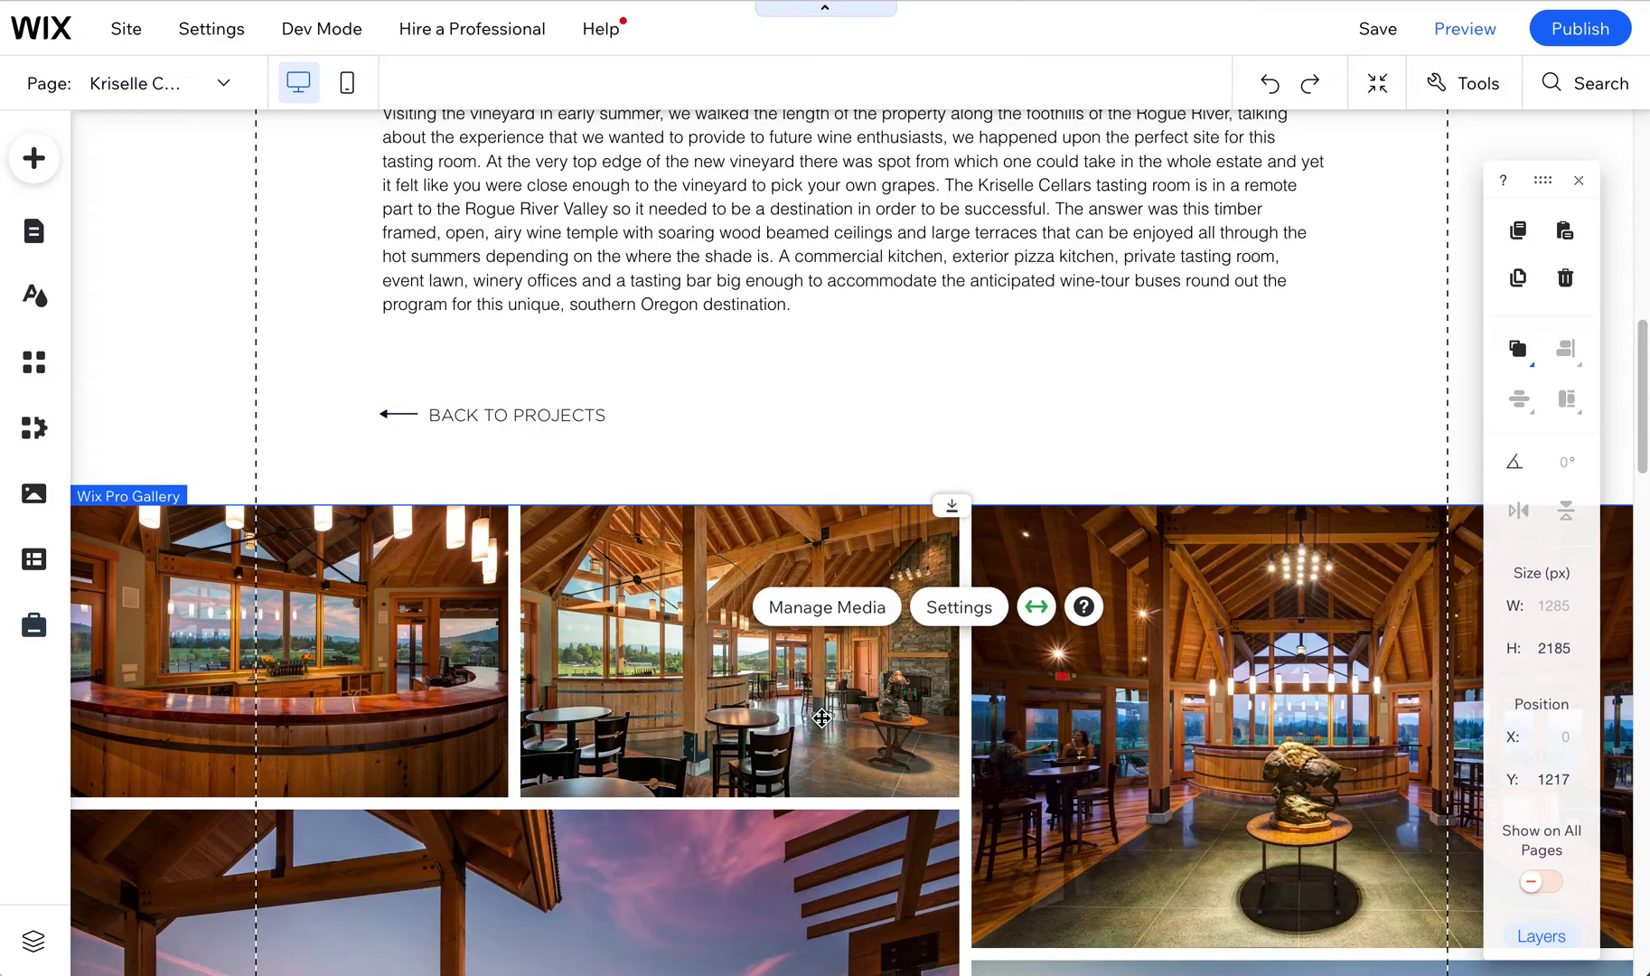
scroll(890, 769, down, 15)
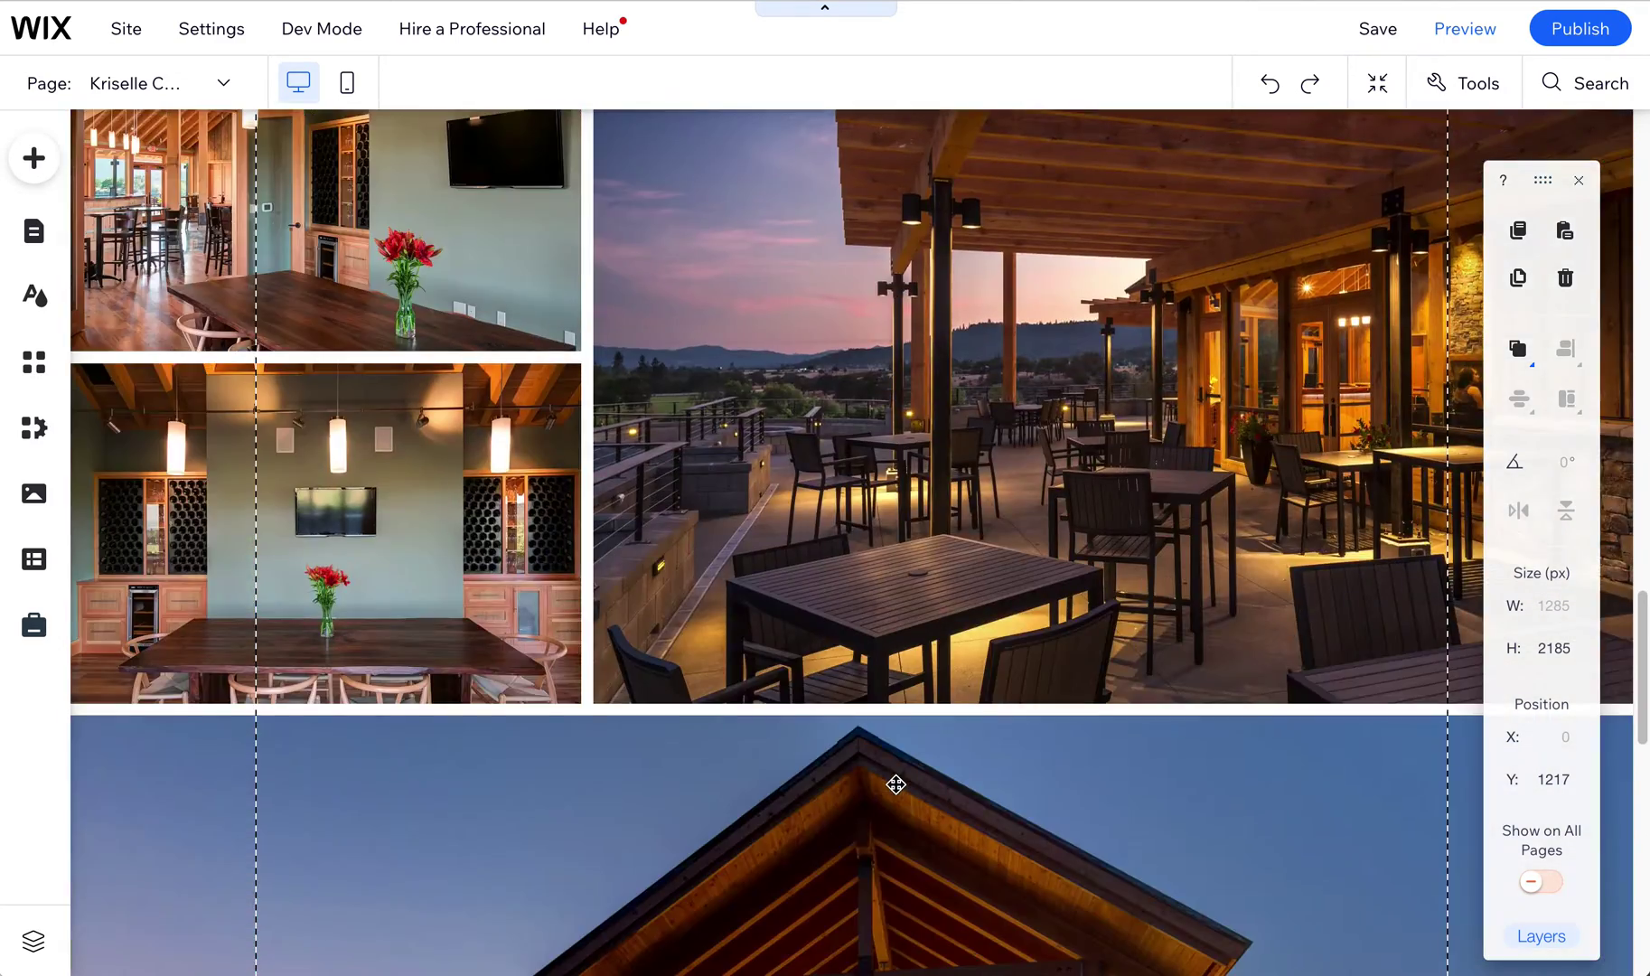
scroll(895, 785, up, 12)
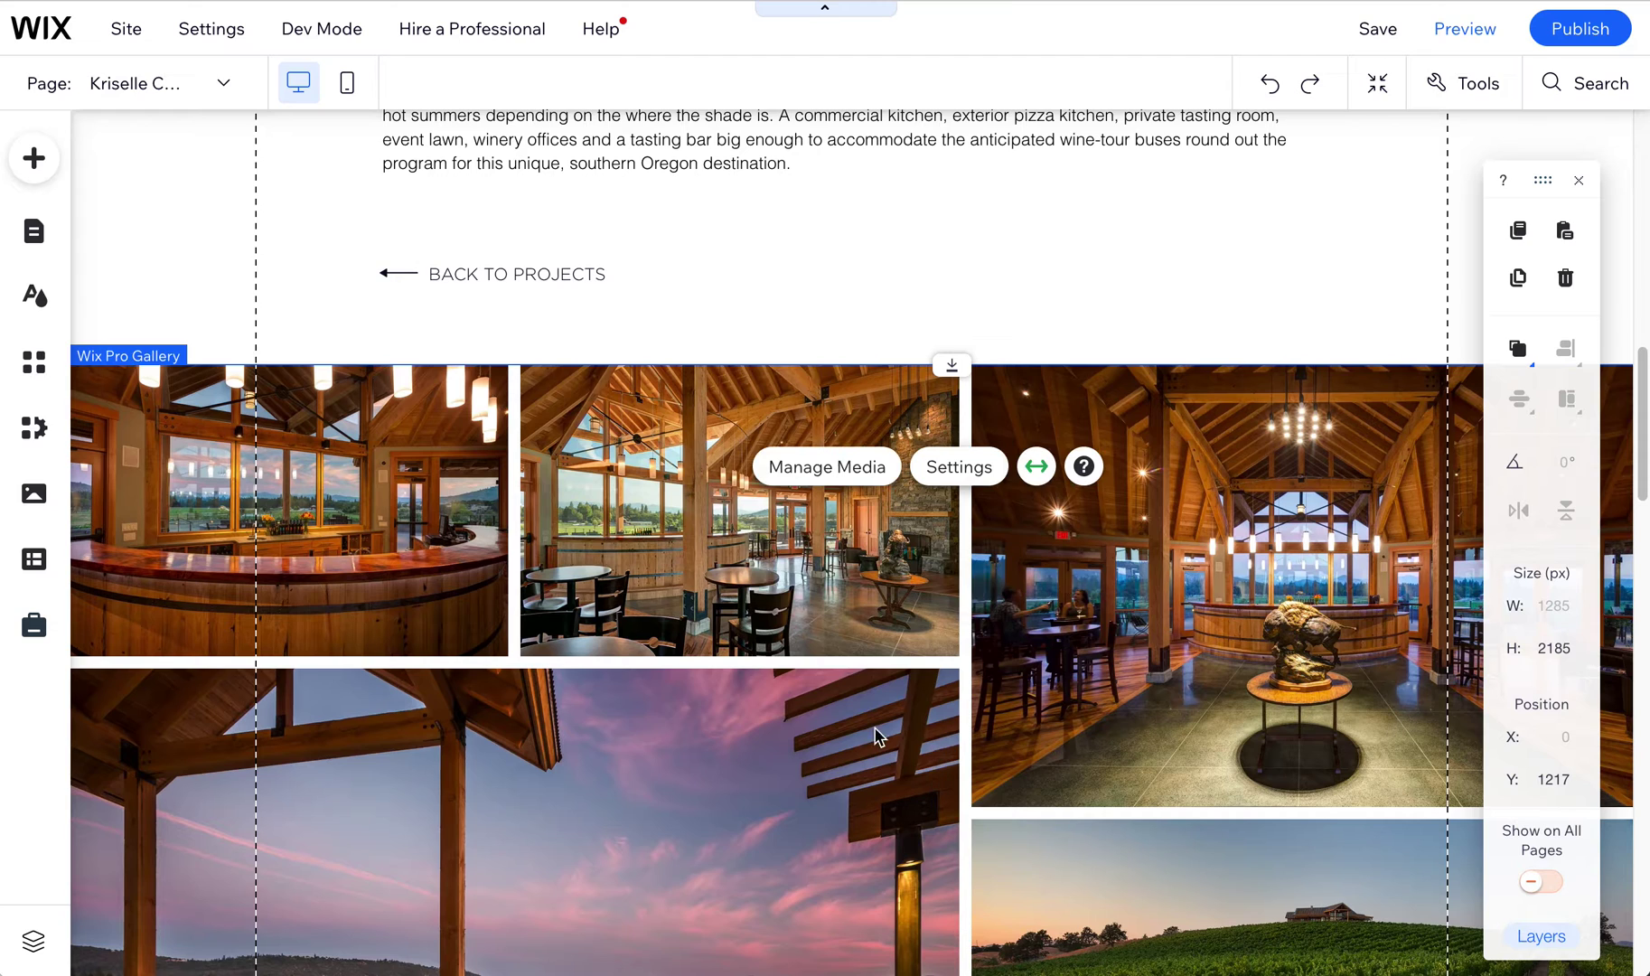
scroll(893, 766, up, 10)
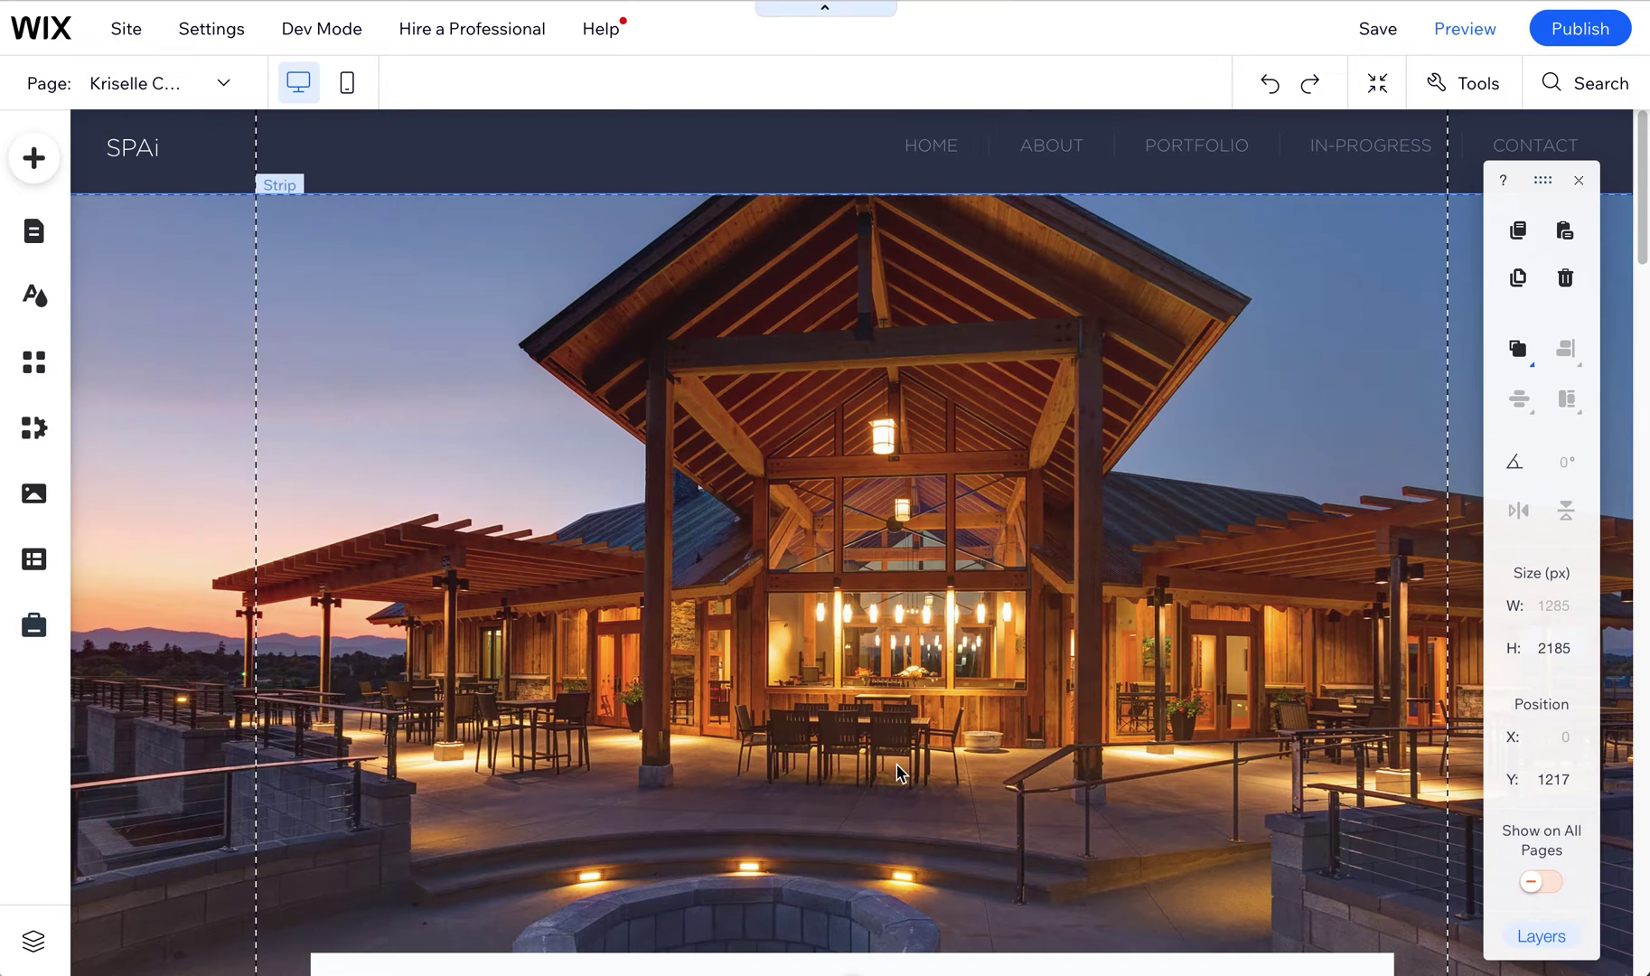
click(839, 624)
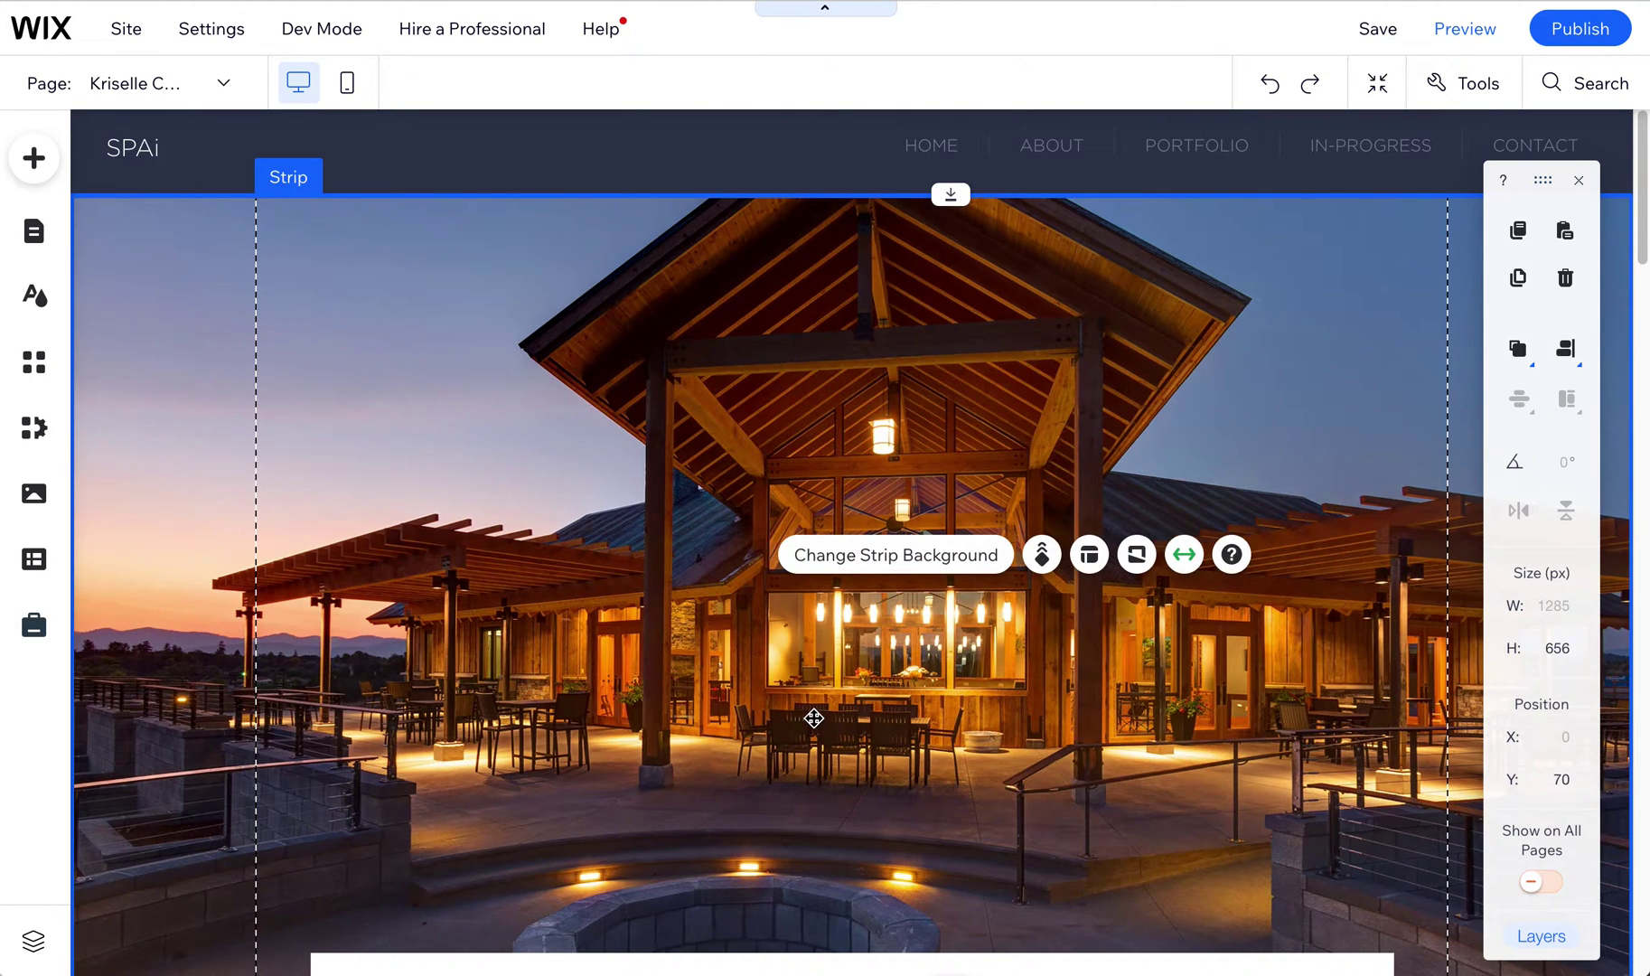
scroll(578, 476, down, 1)
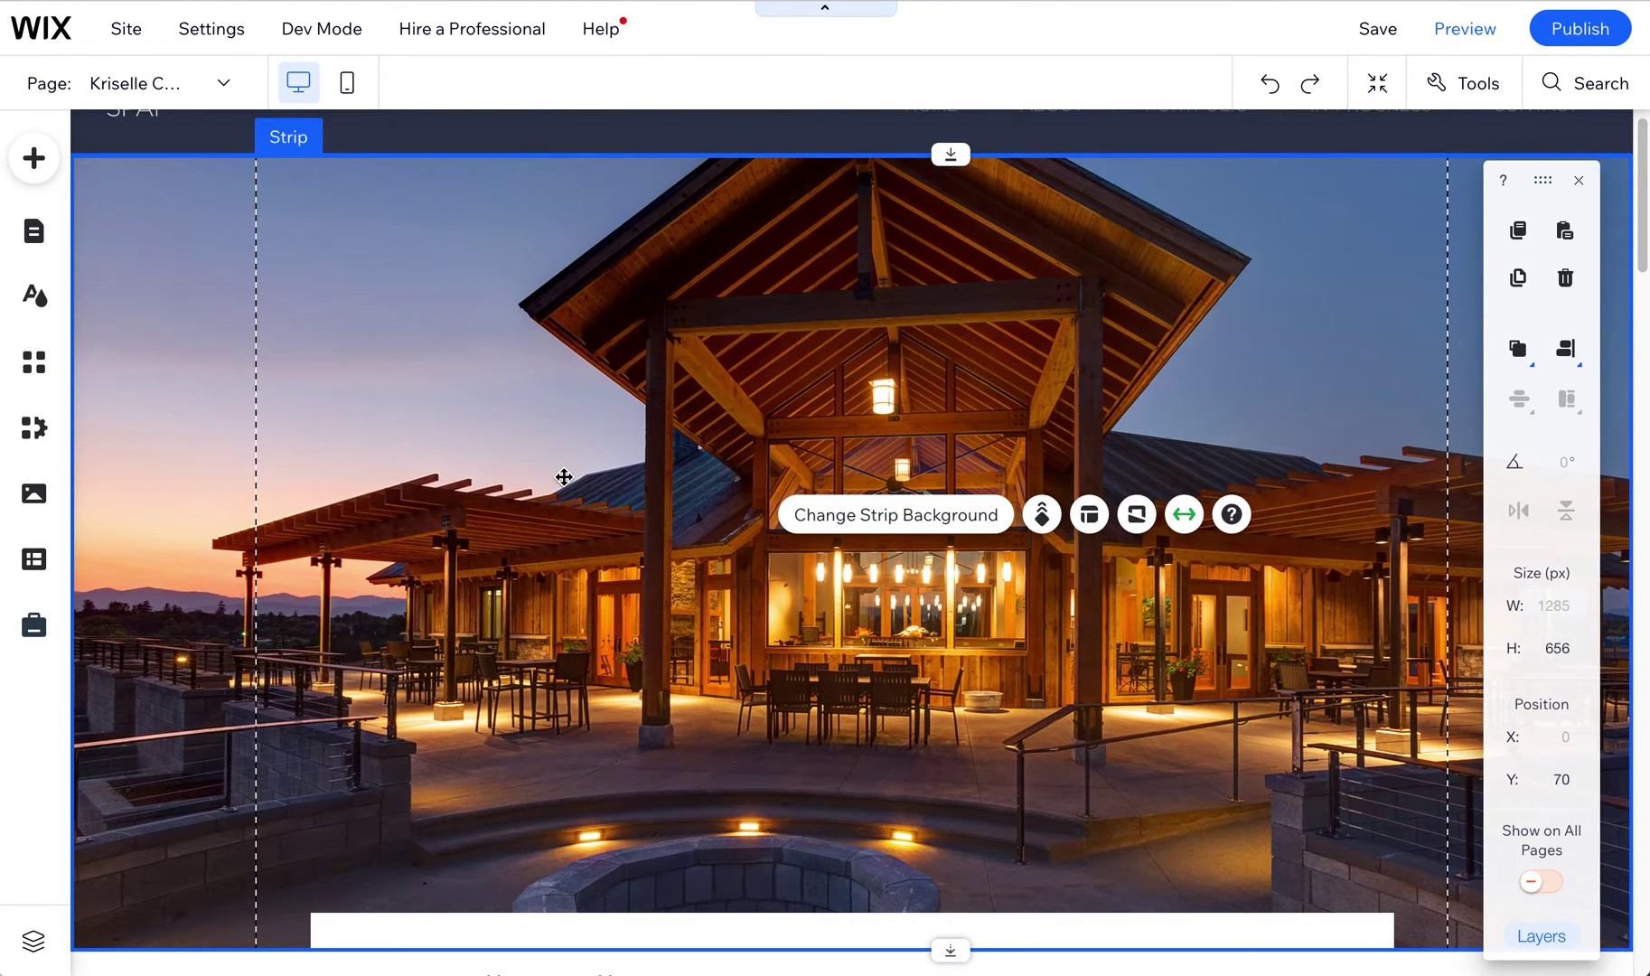
scroll(629, 711, down, 10)
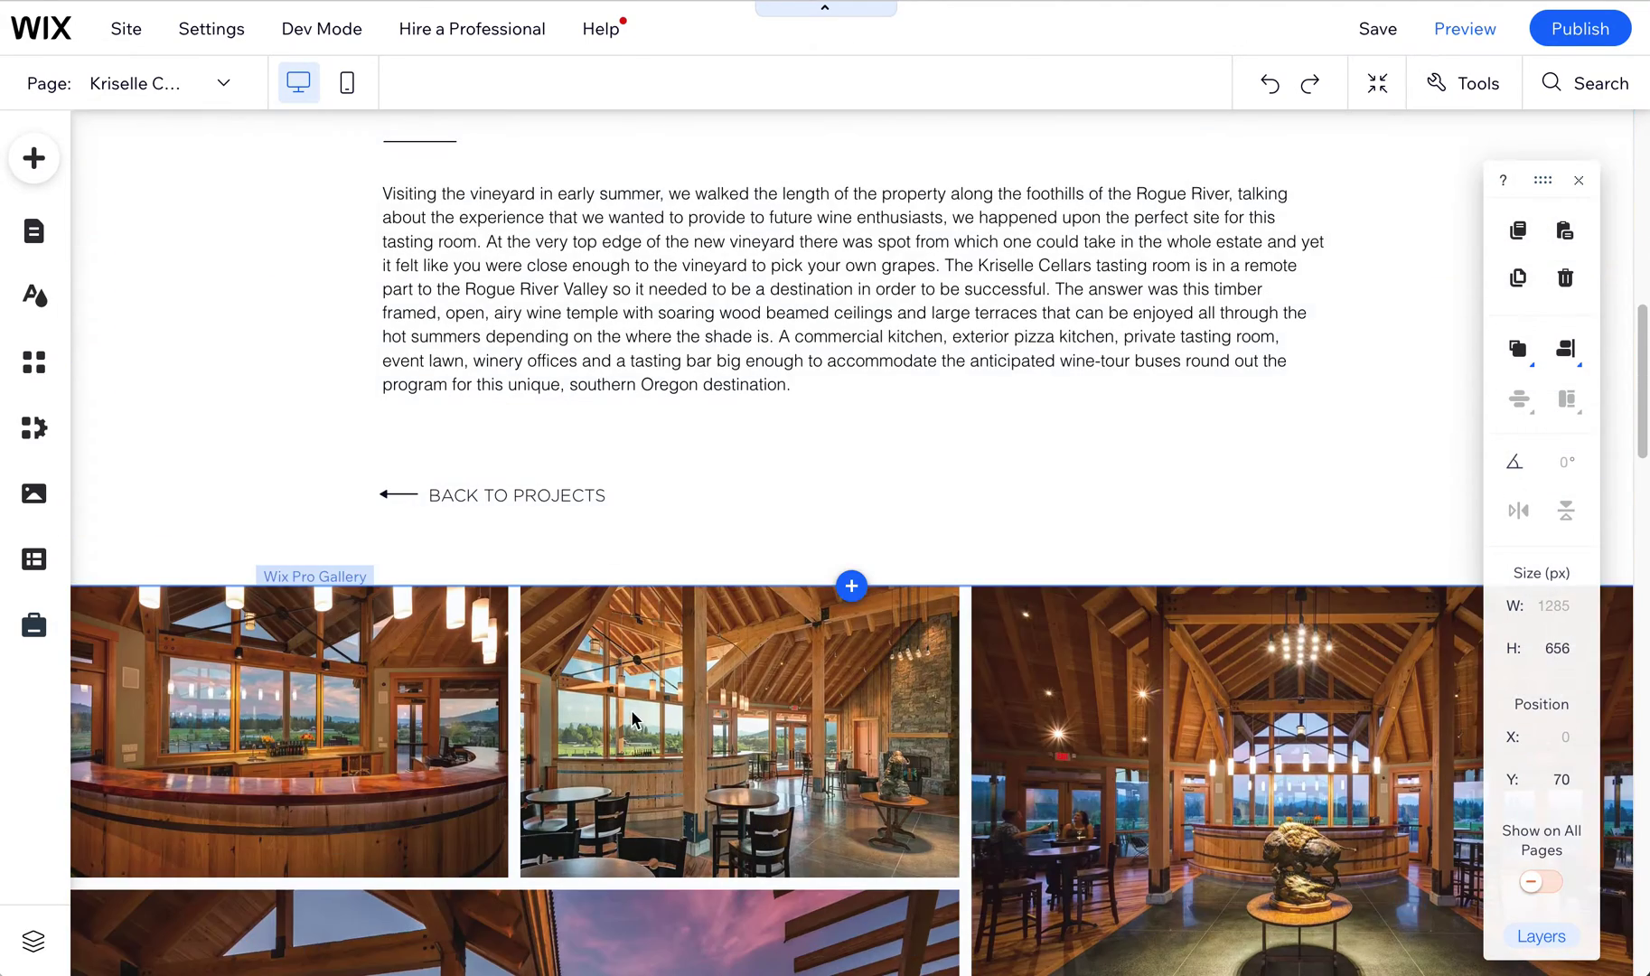
Step: Drag the Pro Gallery down to Y 1517, leaving space below the project text, and show Add to Site
click(630, 709)
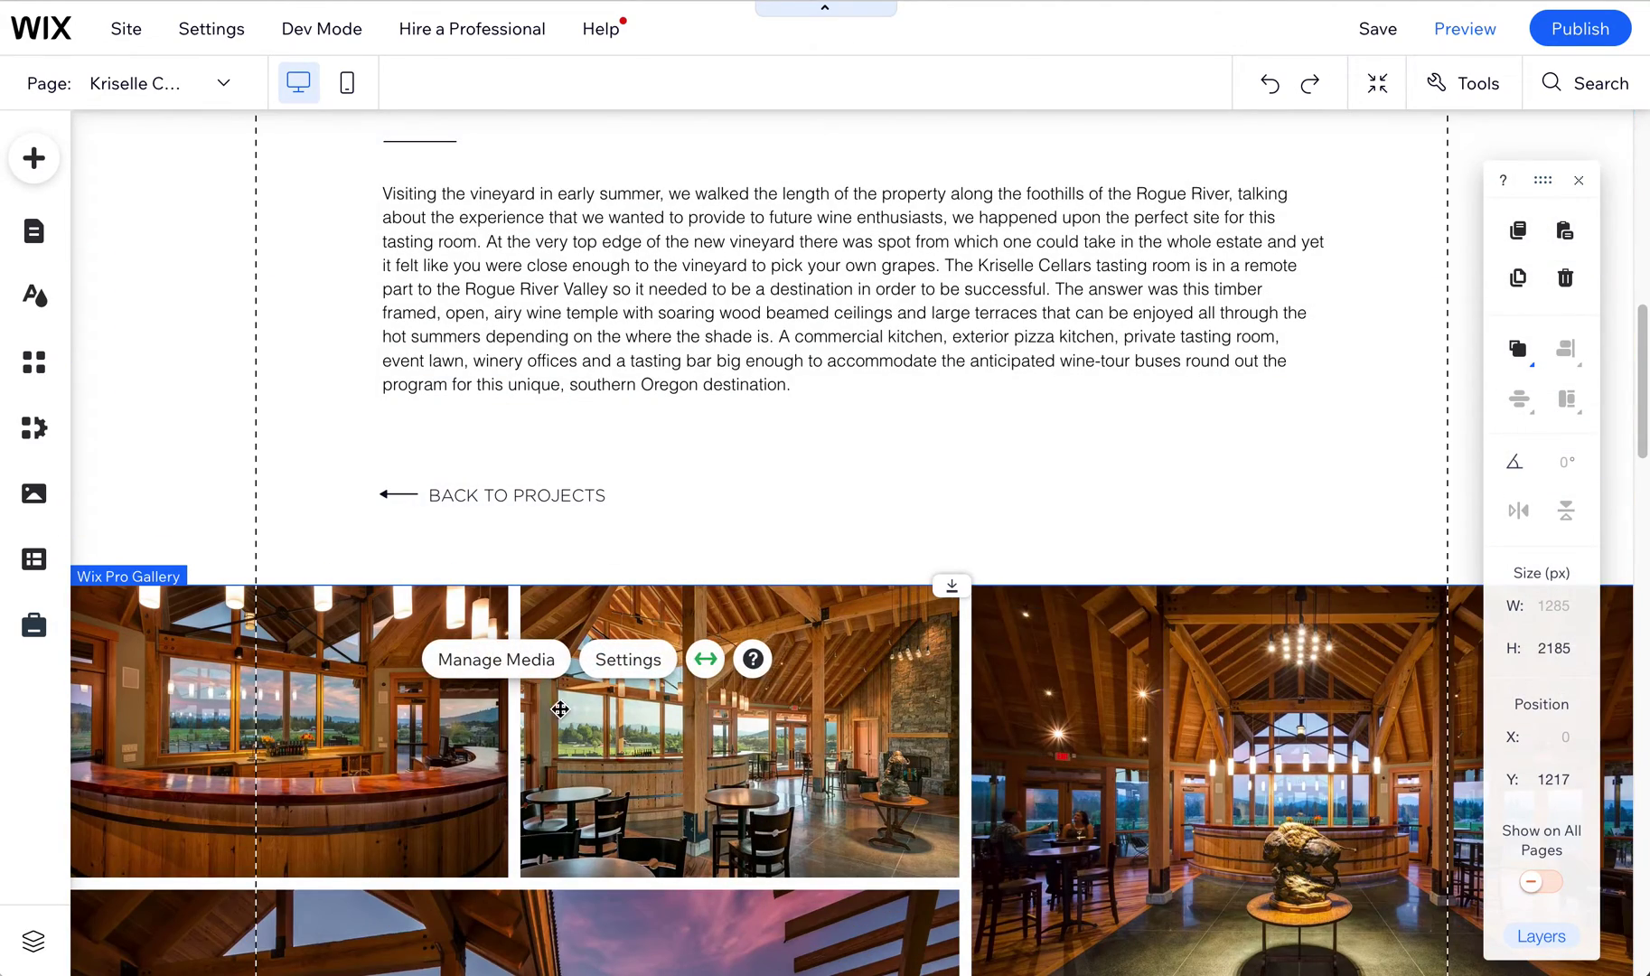
scroll(518, 854, down, 5)
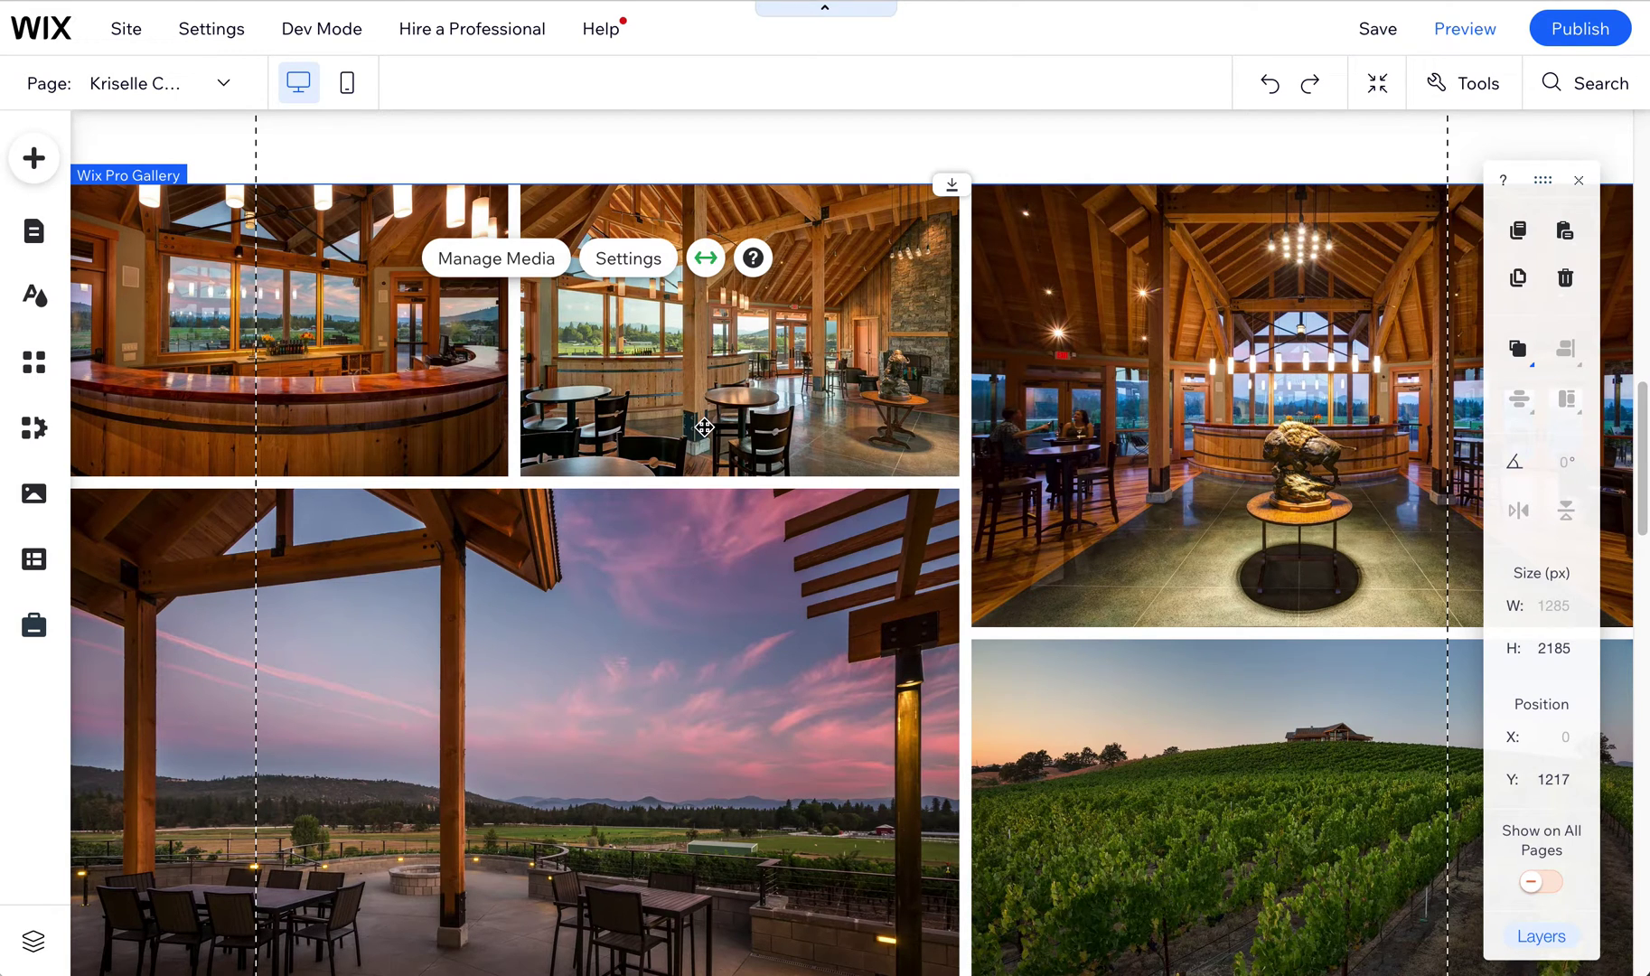
scroll(705, 428, up, 5)
scroll(1006, 677, up, 2)
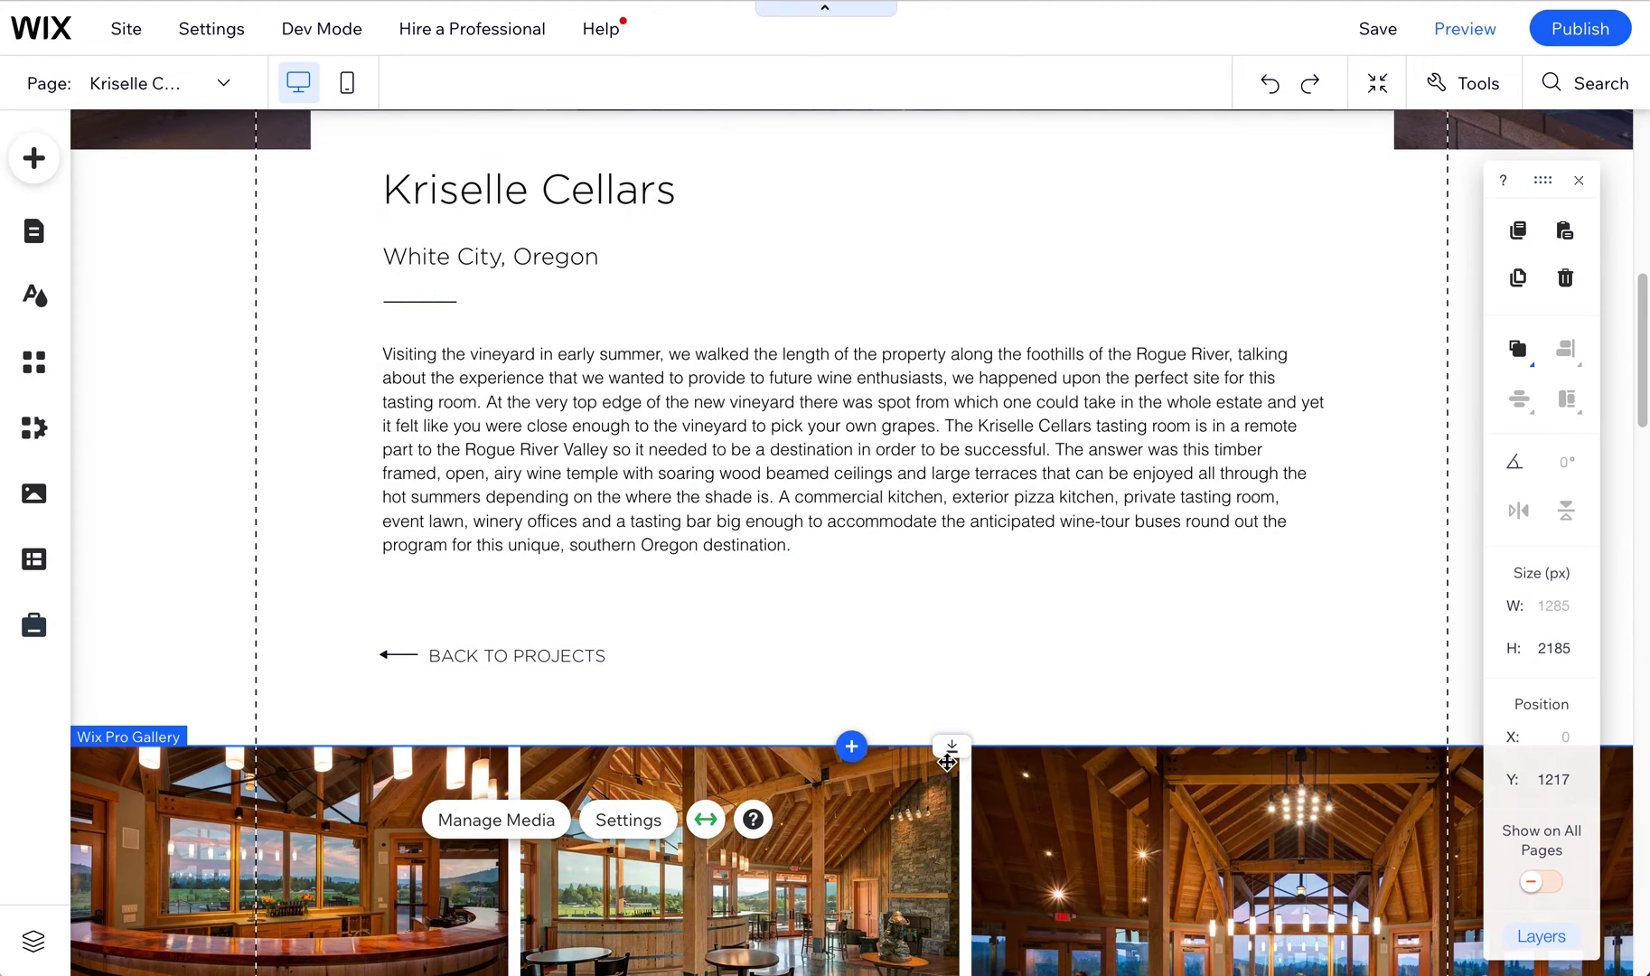
scroll(949, 755, down, 2)
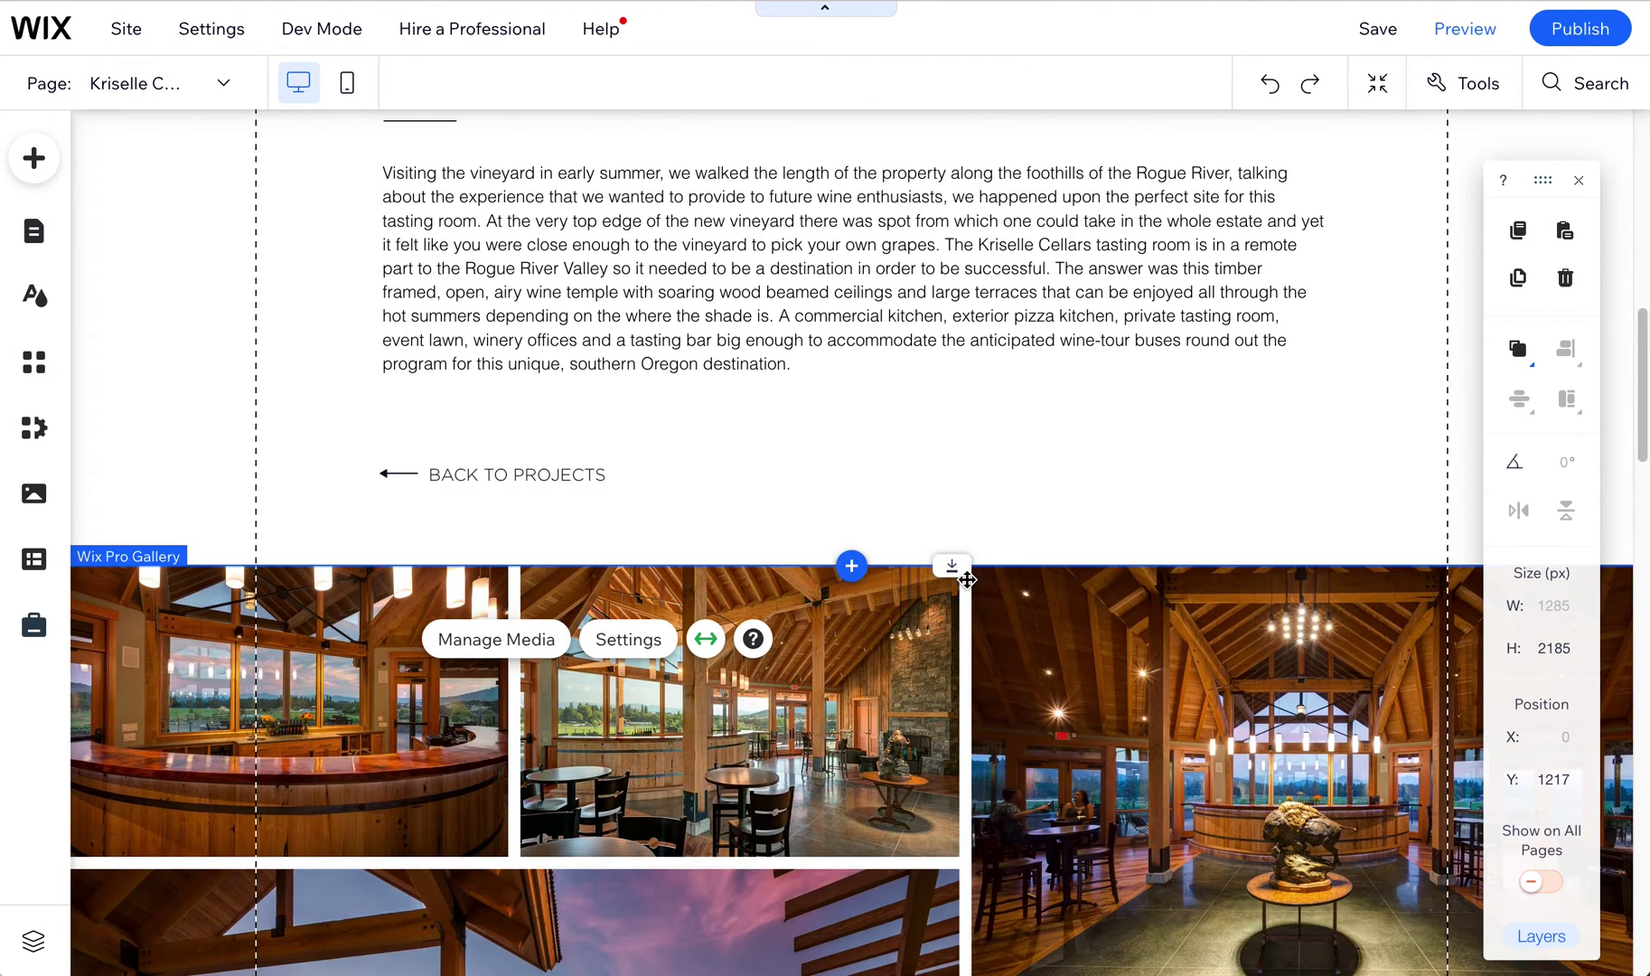
drag(951, 567, 949, 948)
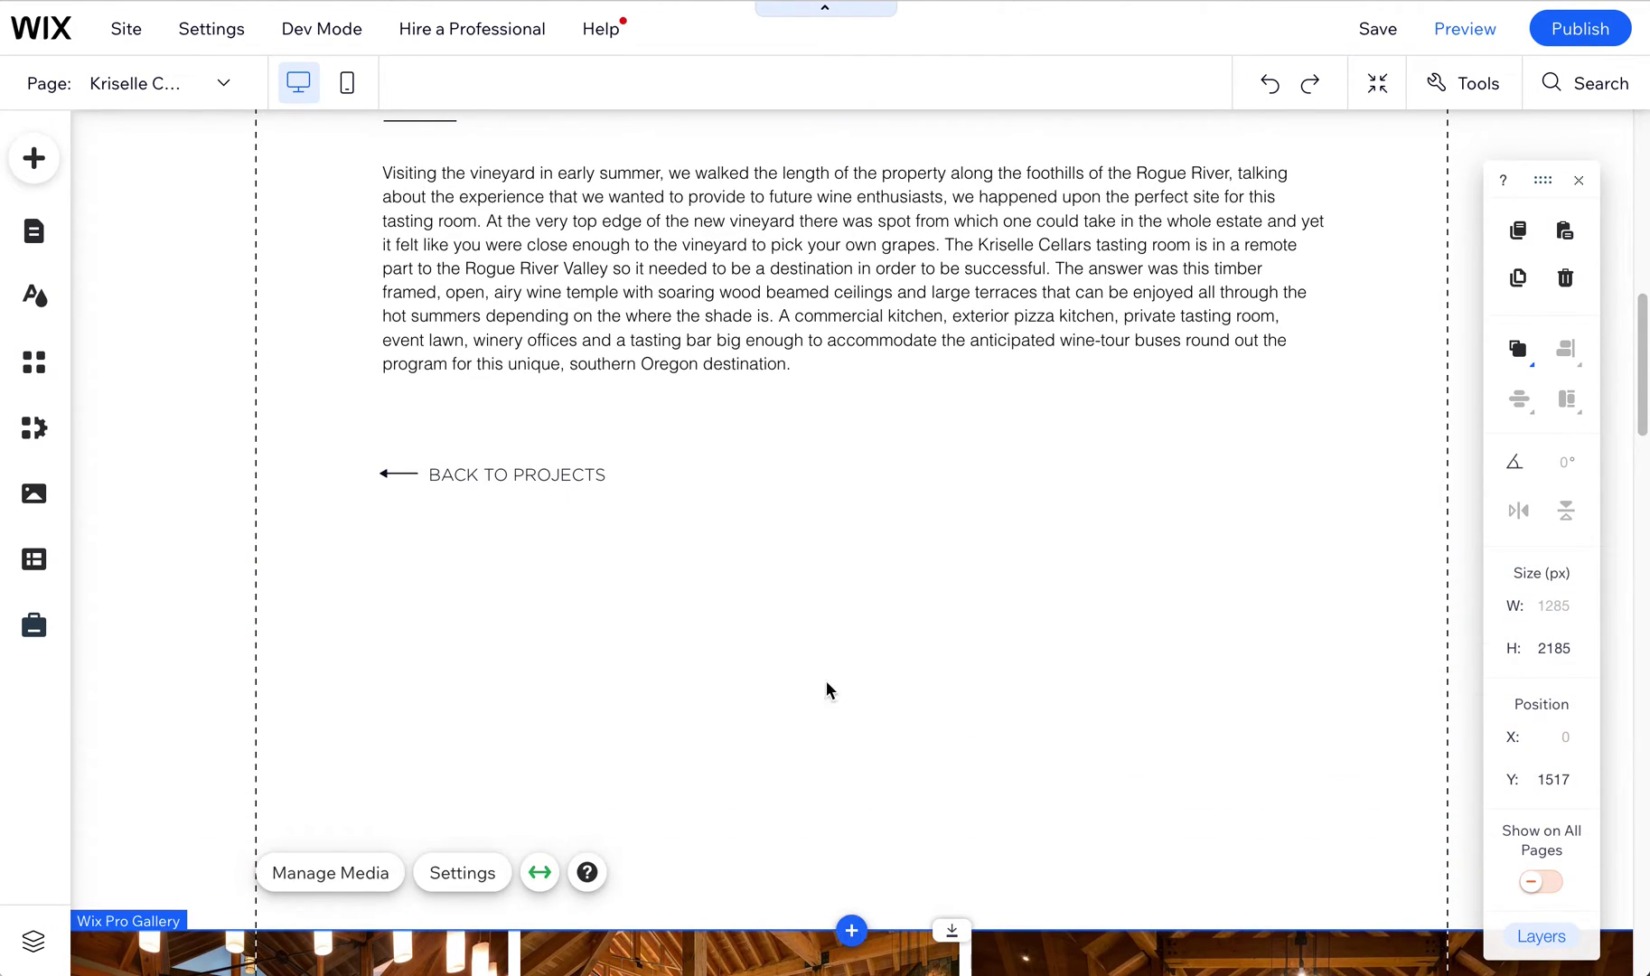
click(25, 163)
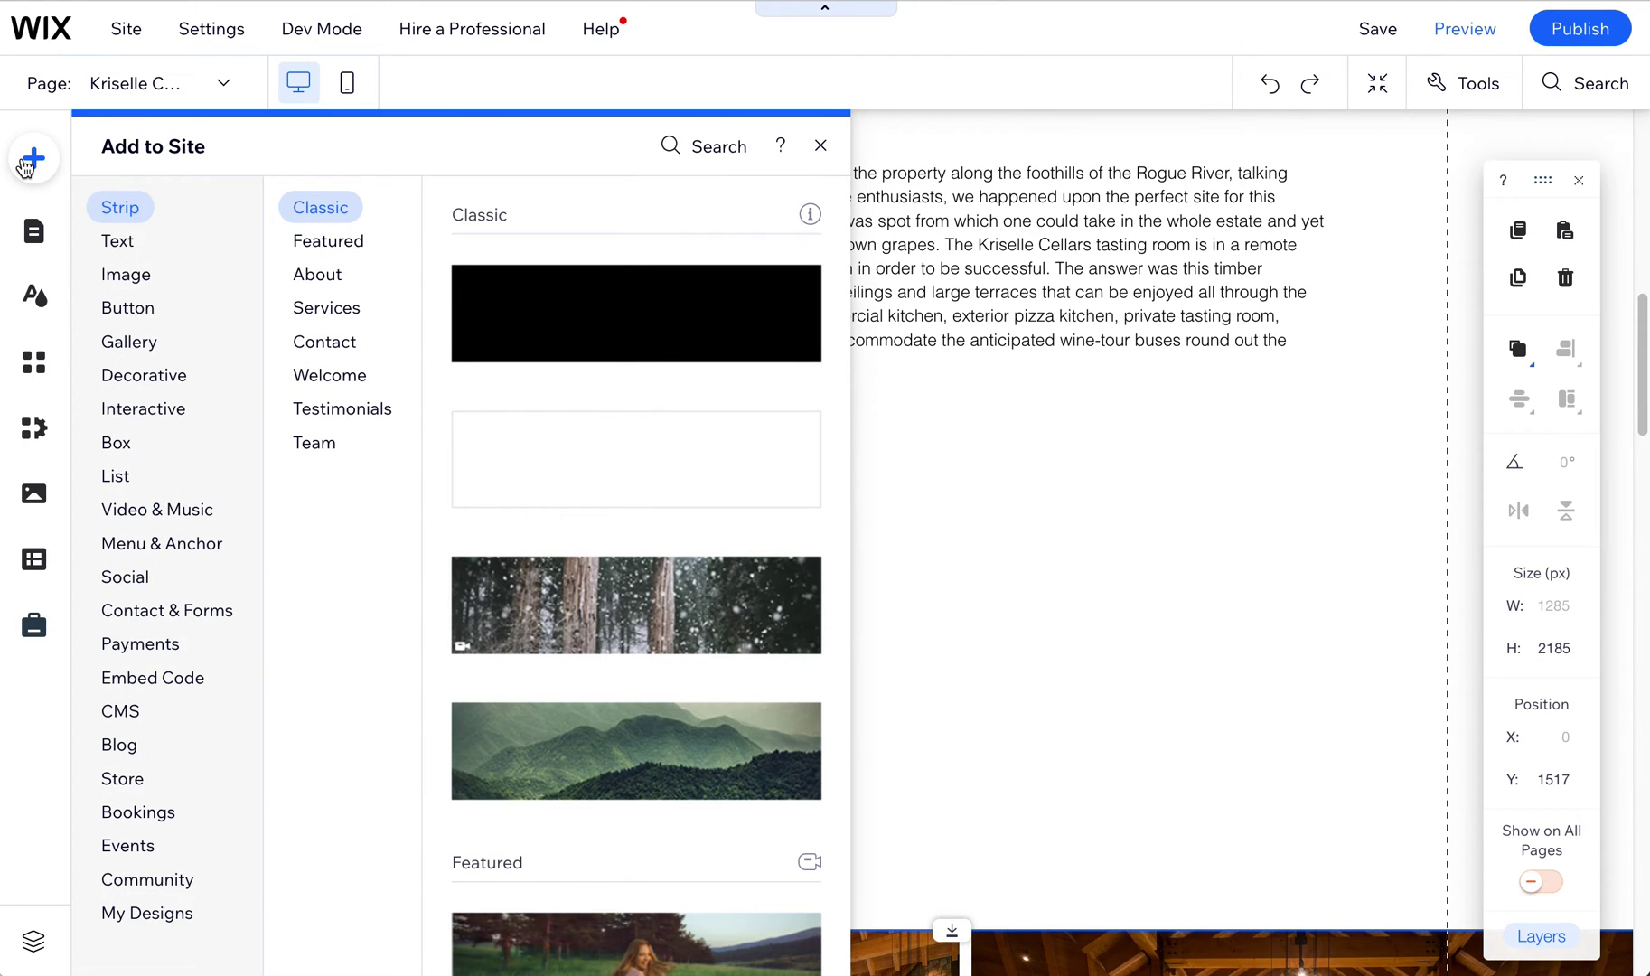
Step: Add a Video Upload single player from Video & Music and place it beneath the project text
click(166, 514)
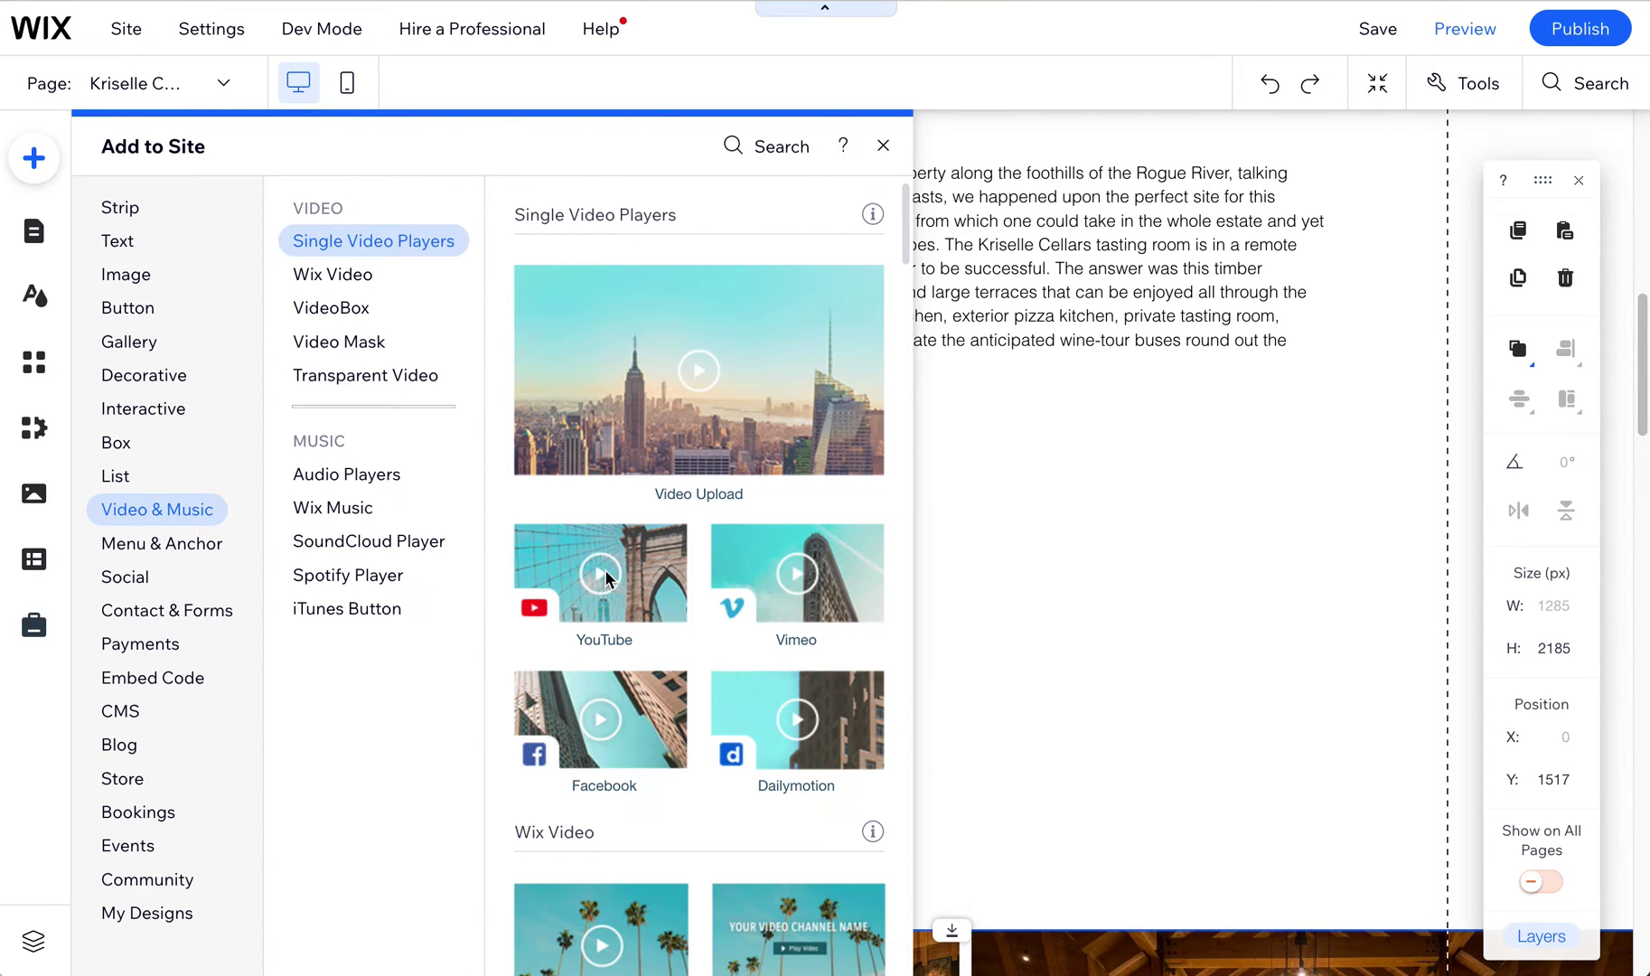
click(586, 387)
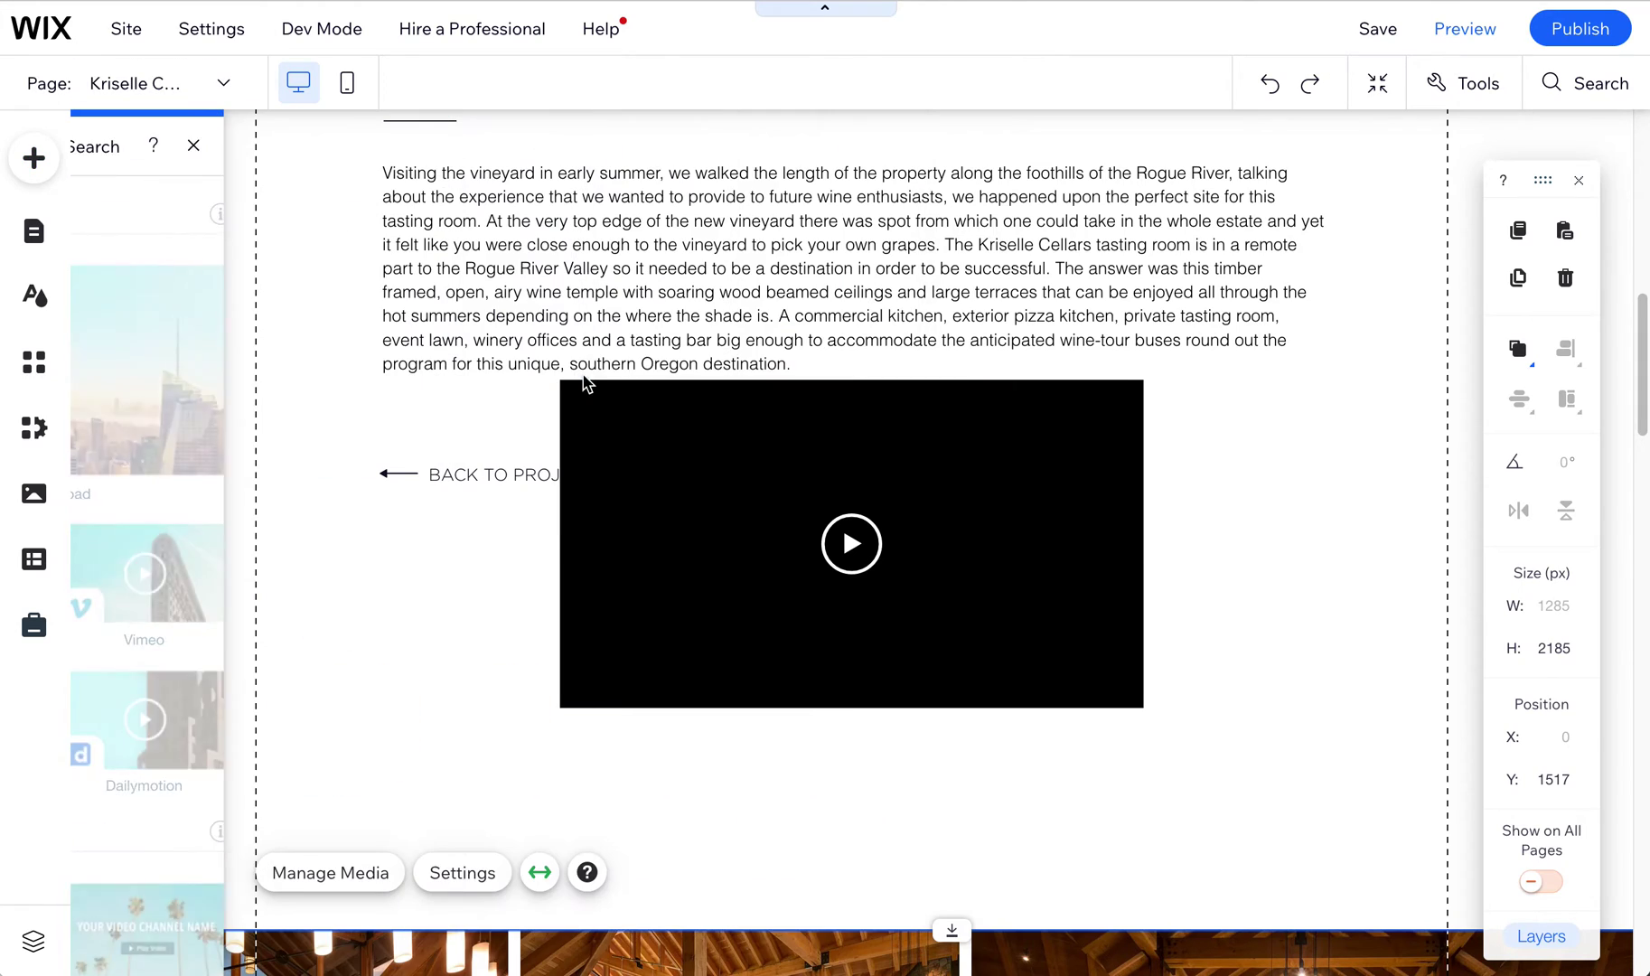
drag(797, 502, 770, 667)
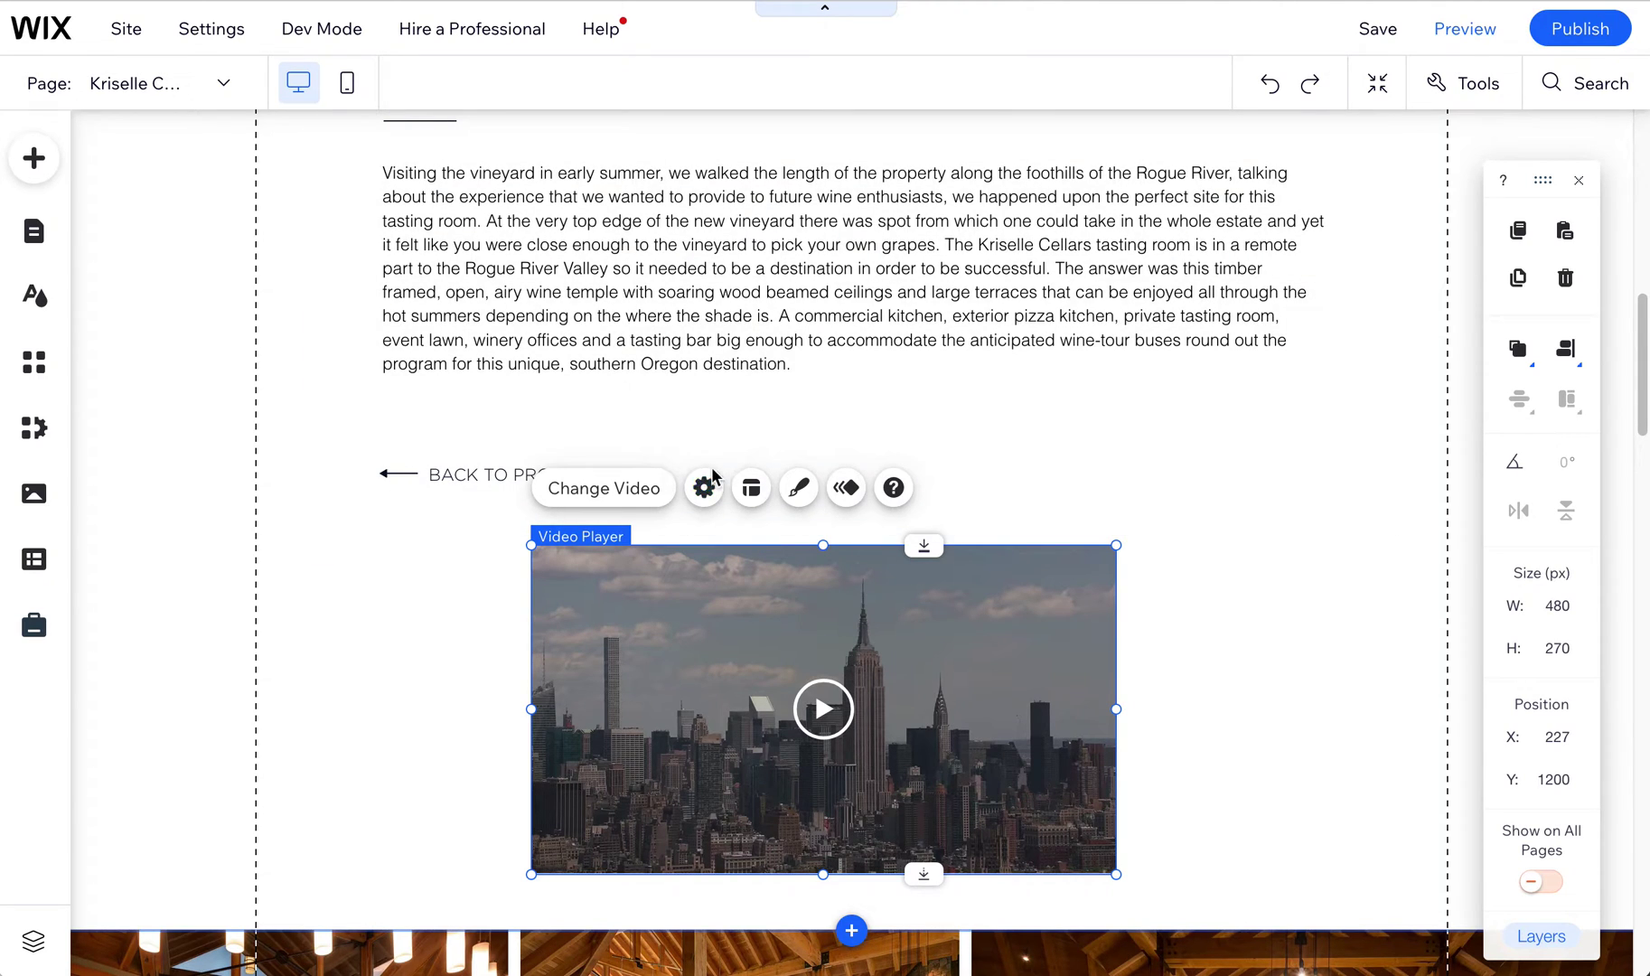
Step: Open and close the video player's settings, then look over its position on the page
click(704, 488)
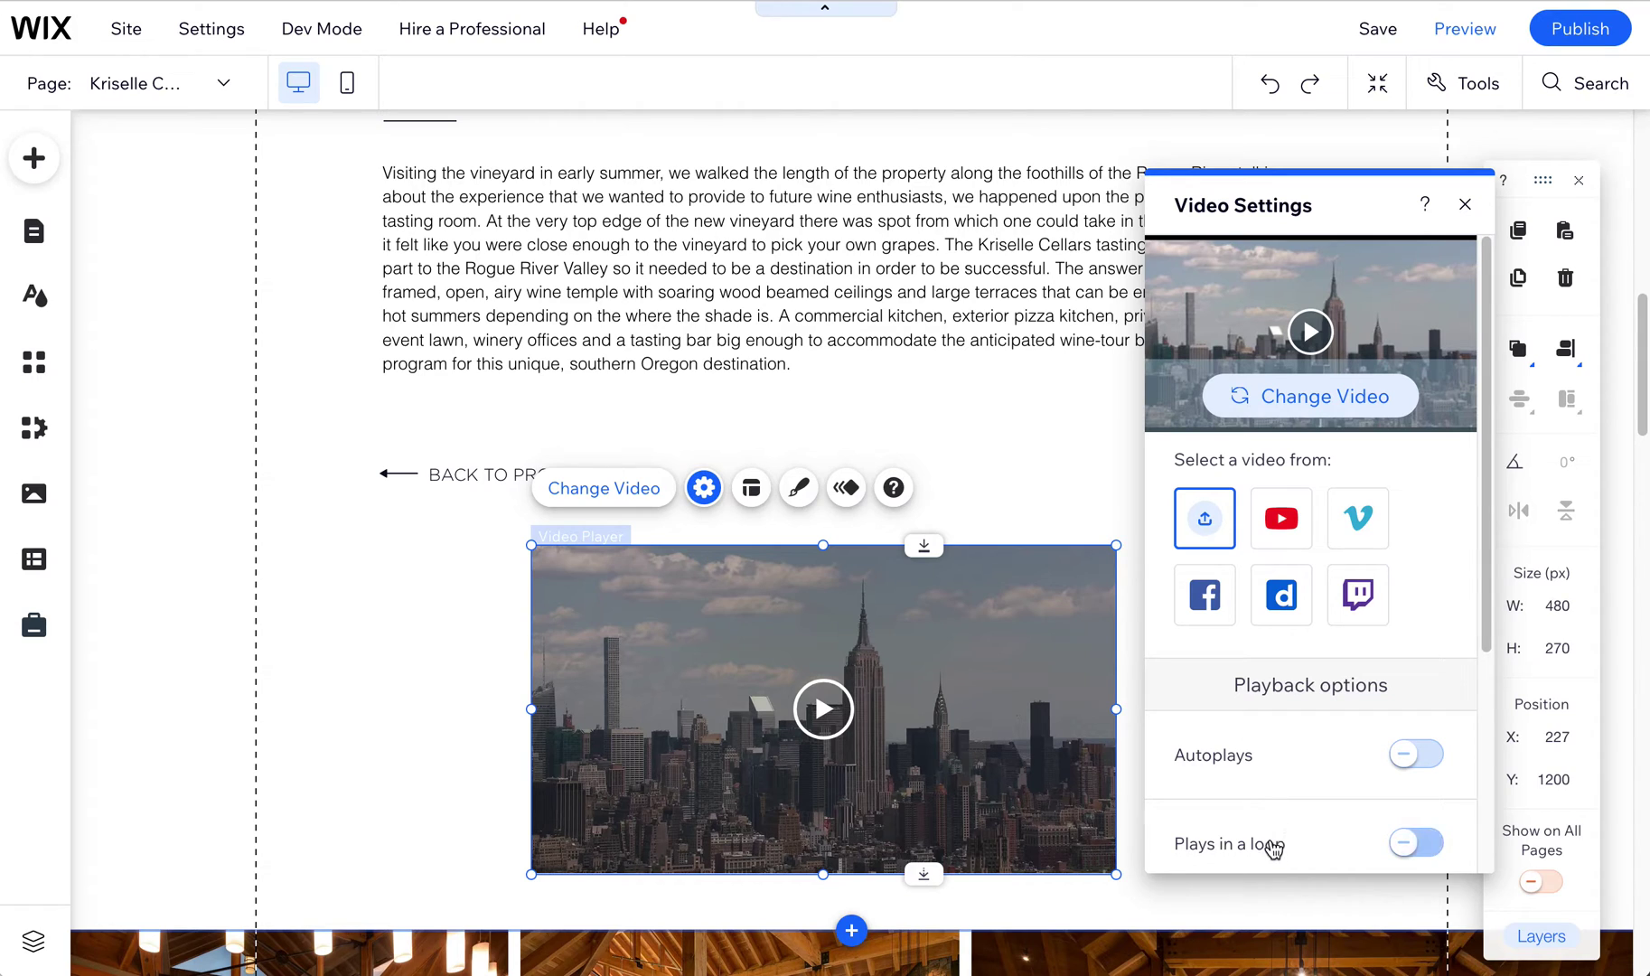
click(1465, 204)
scroll(1016, 751, down, 3)
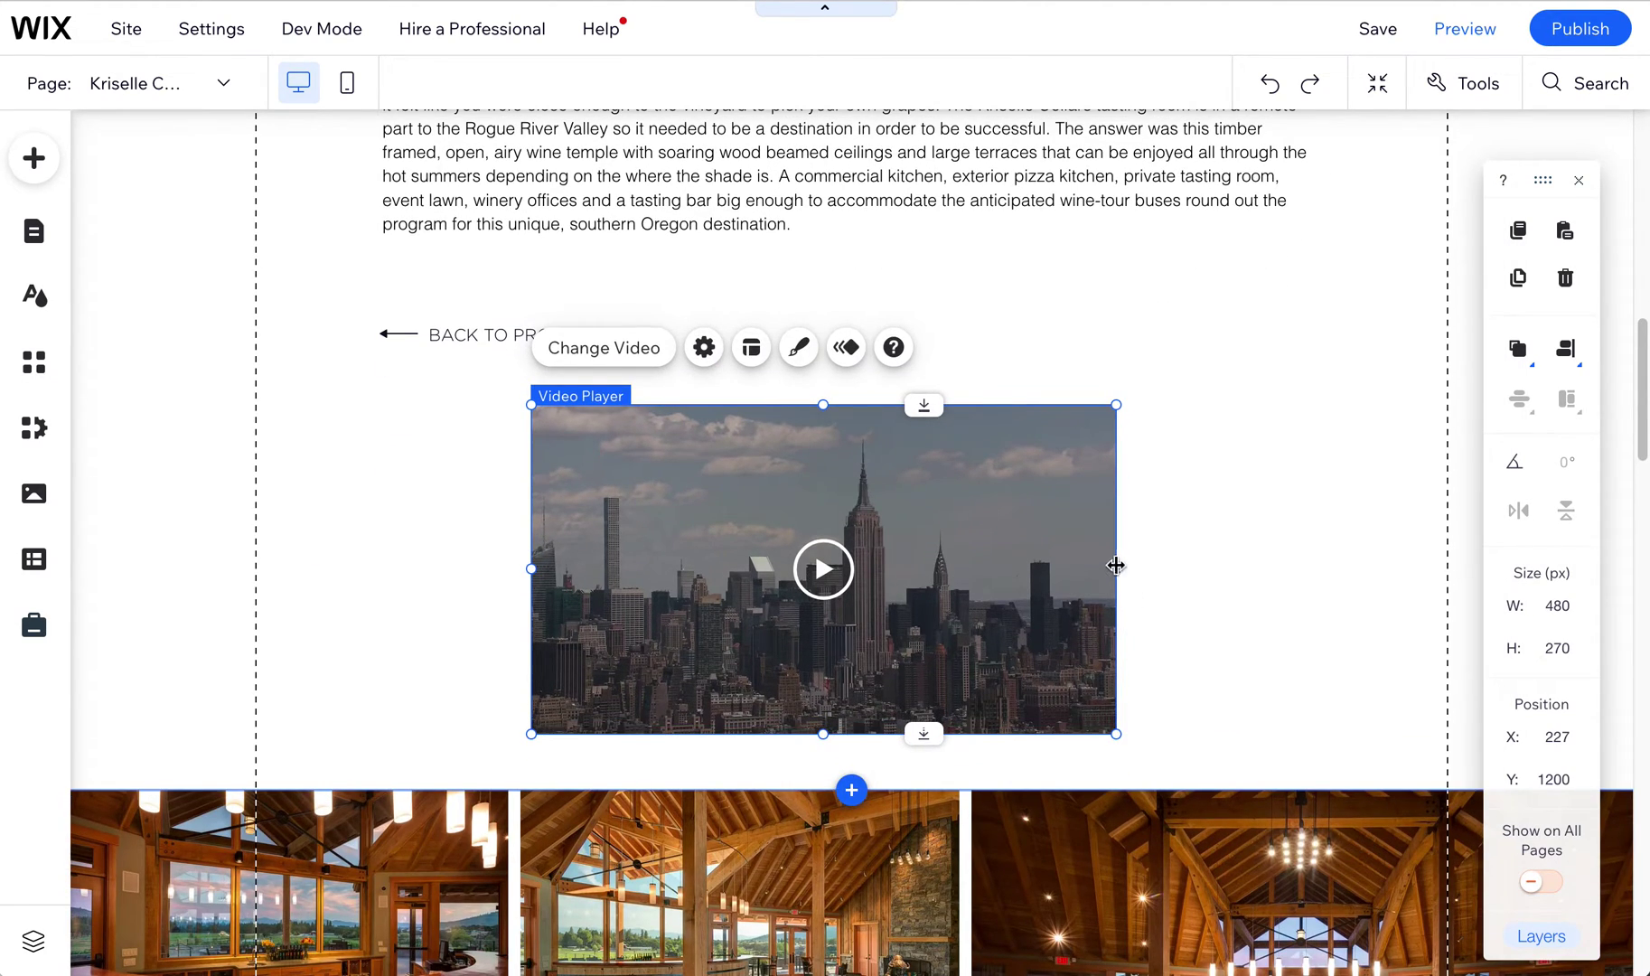
scroll(912, 784, up, 20)
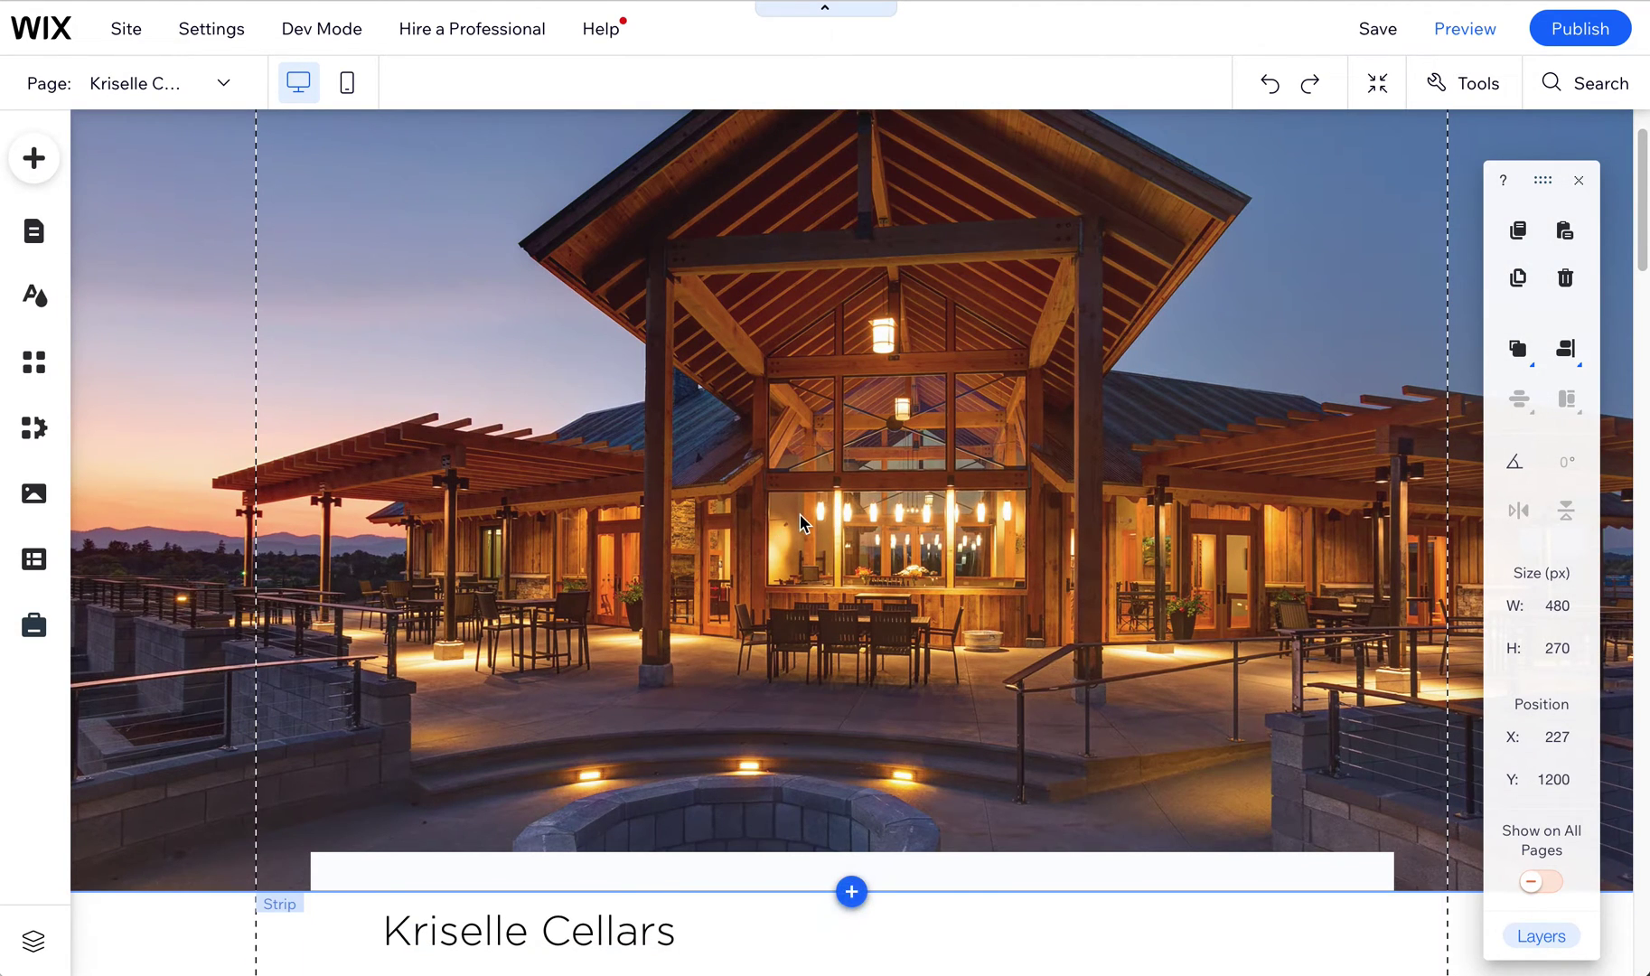
scroll(885, 759, down, 4)
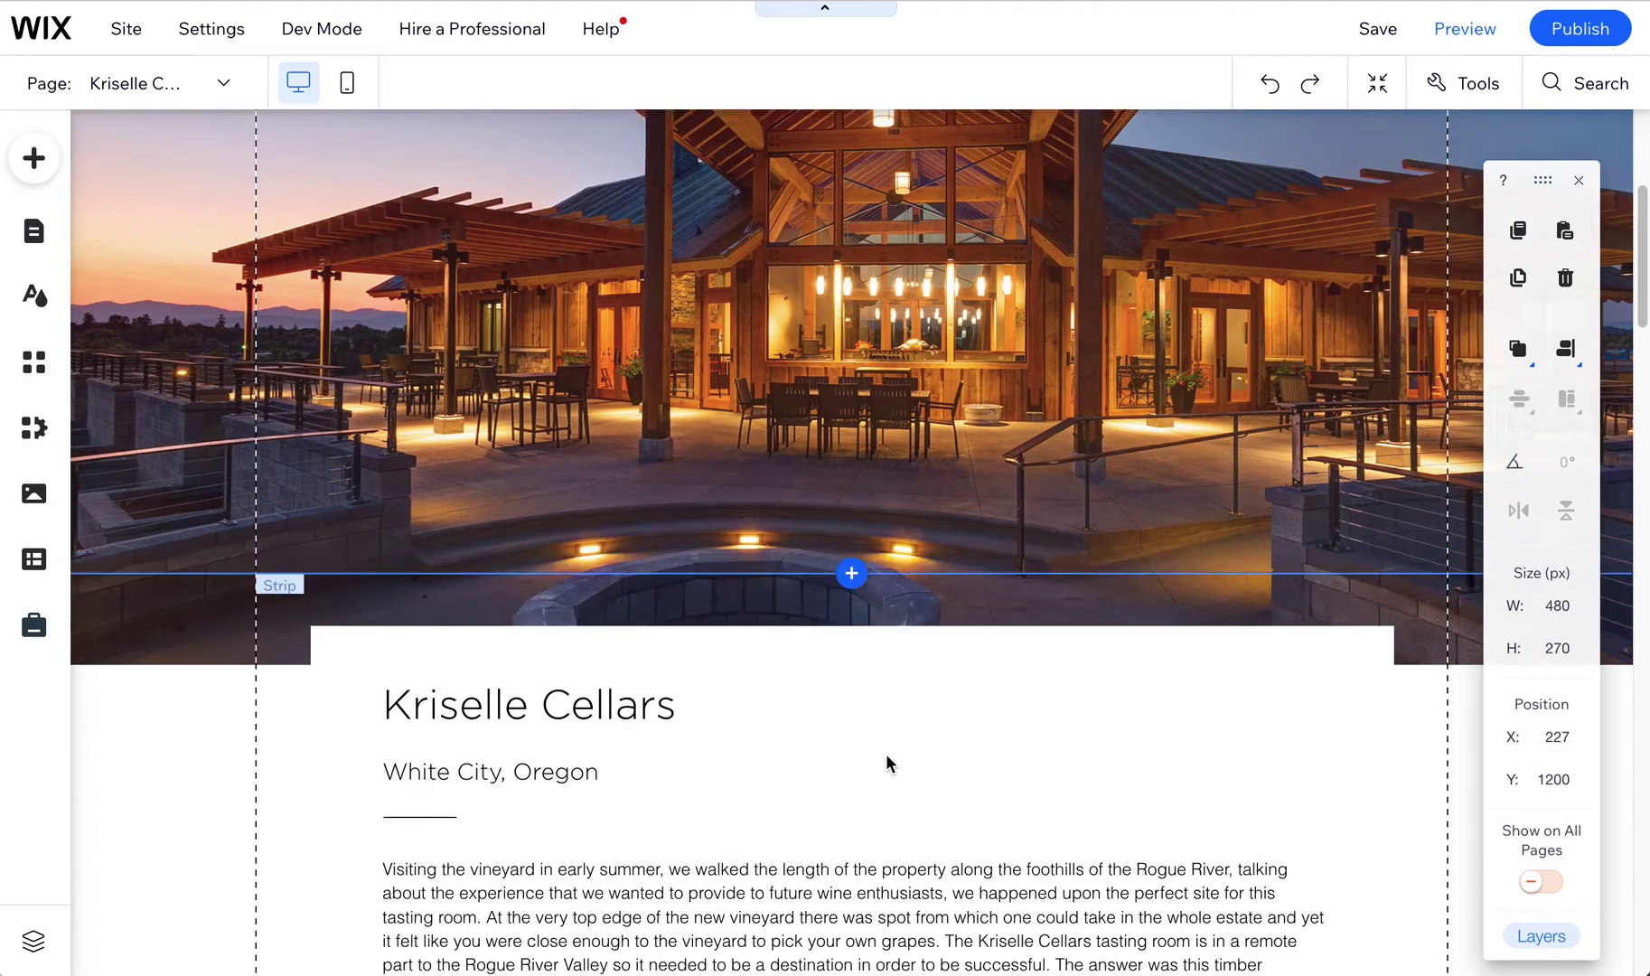
scroll(728, 623, up, 5)
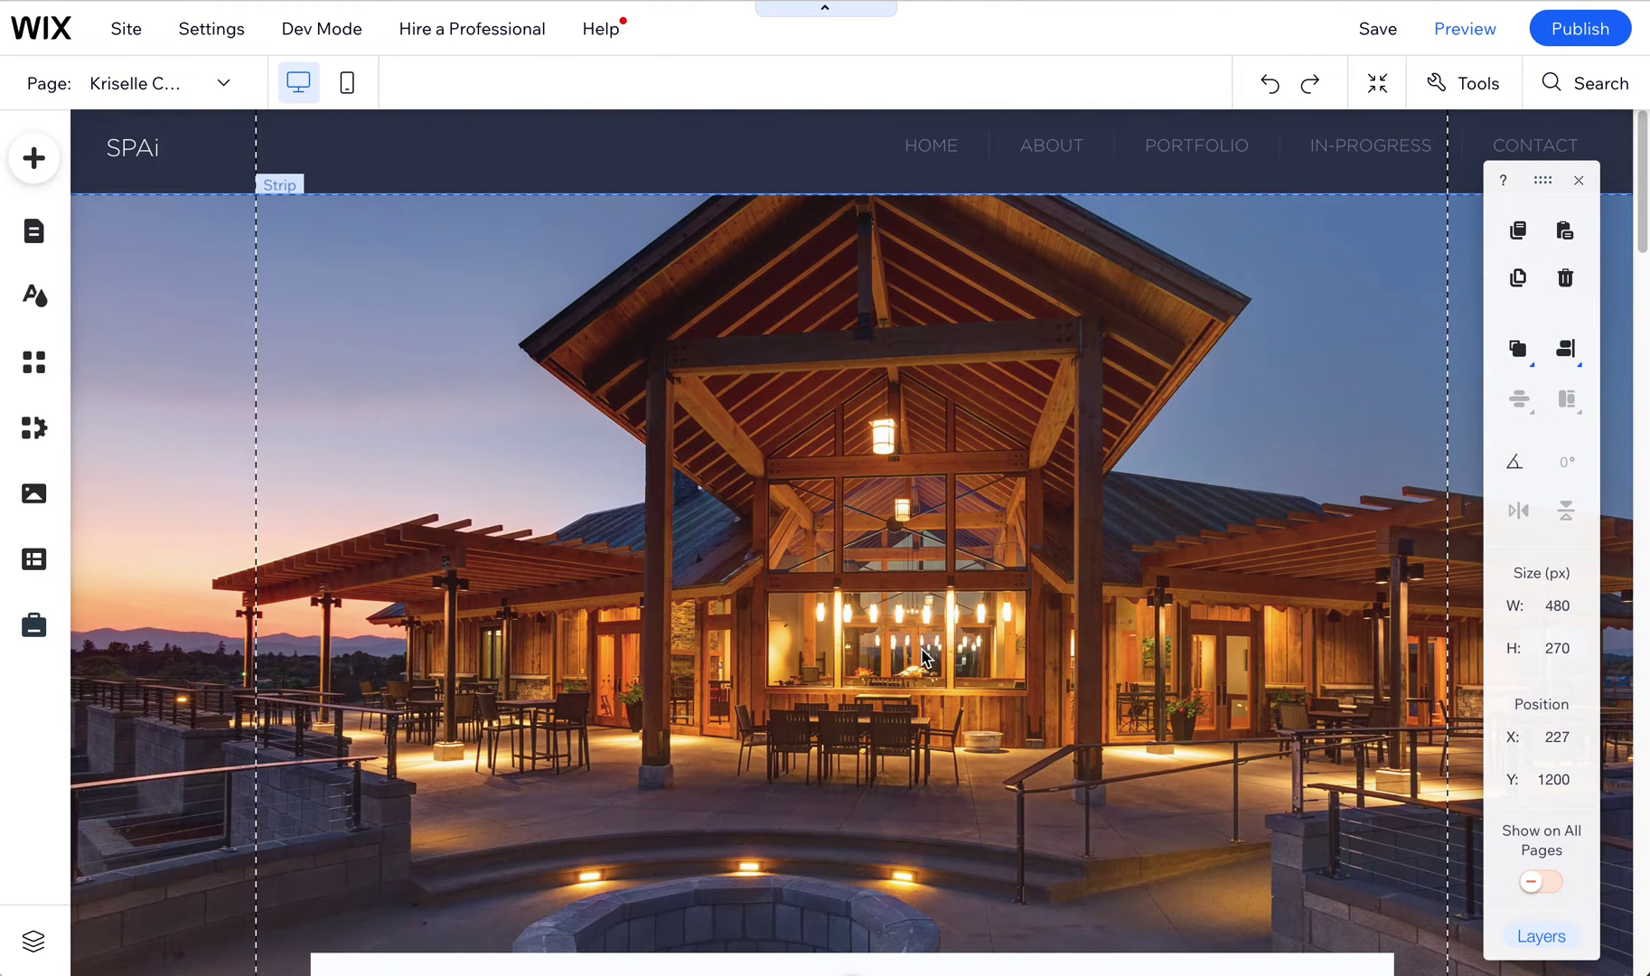
scroll(931, 700, down, 10)
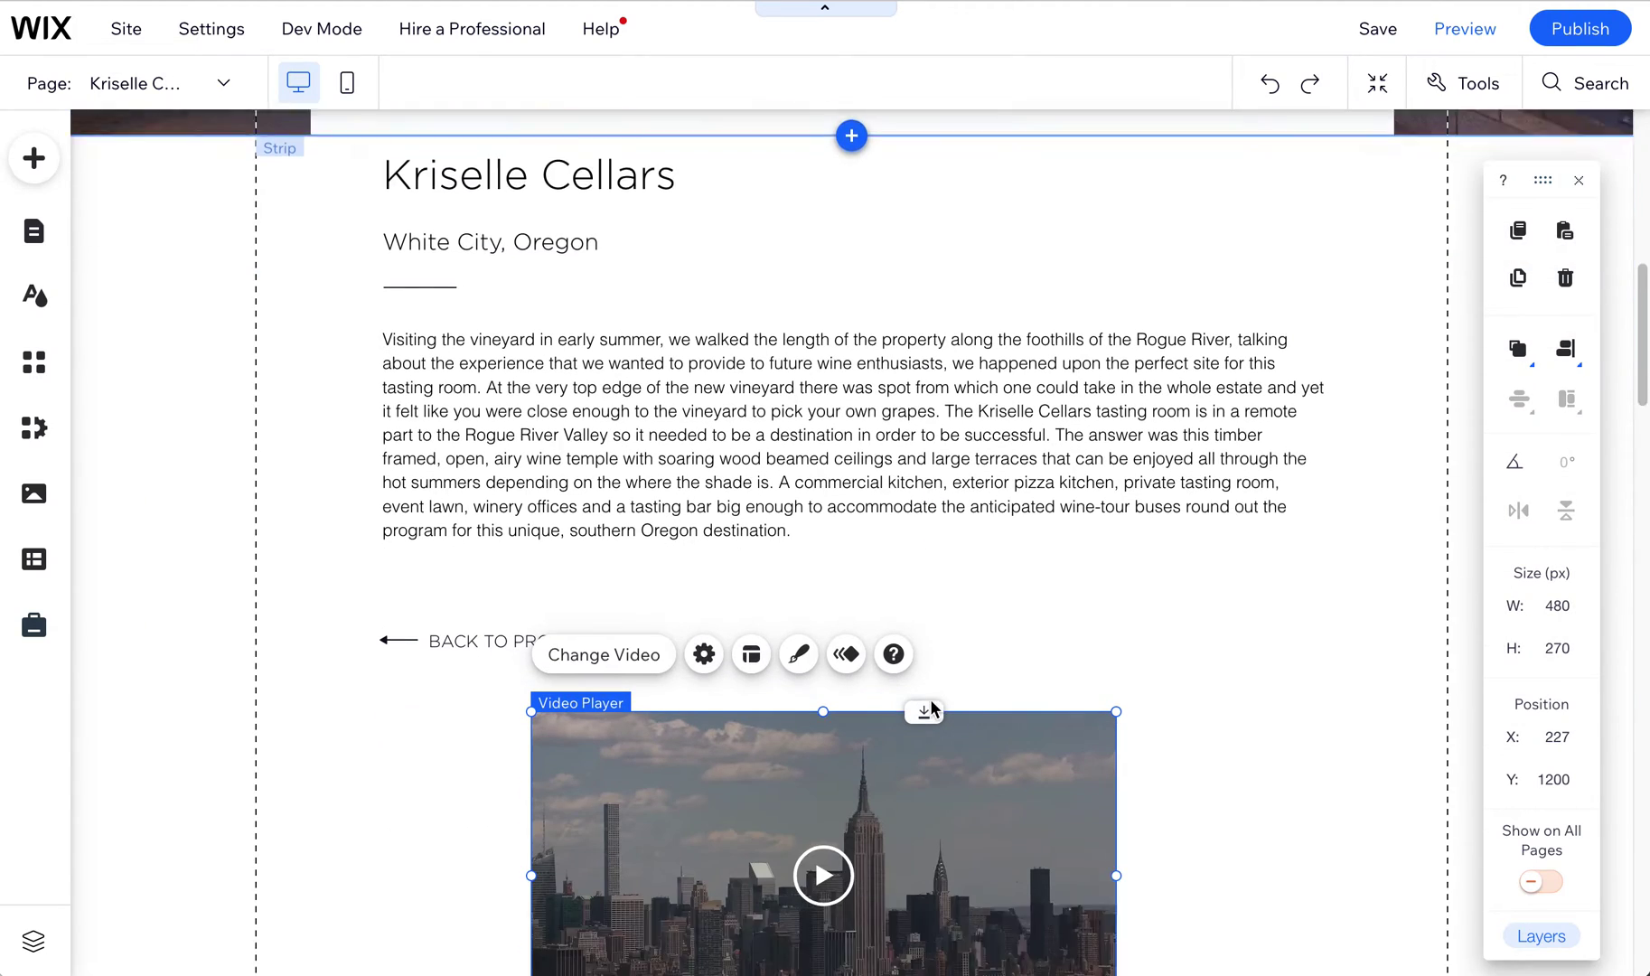
Step: Resize the video player to 548×308 and move it to X 199, Y 1168
mouse_move(949, 640)
mouse_down()
mouse_move(980, 651)
mouse_move(968, 637)
mouse_up()
scroll(1022, 699, down, 2)
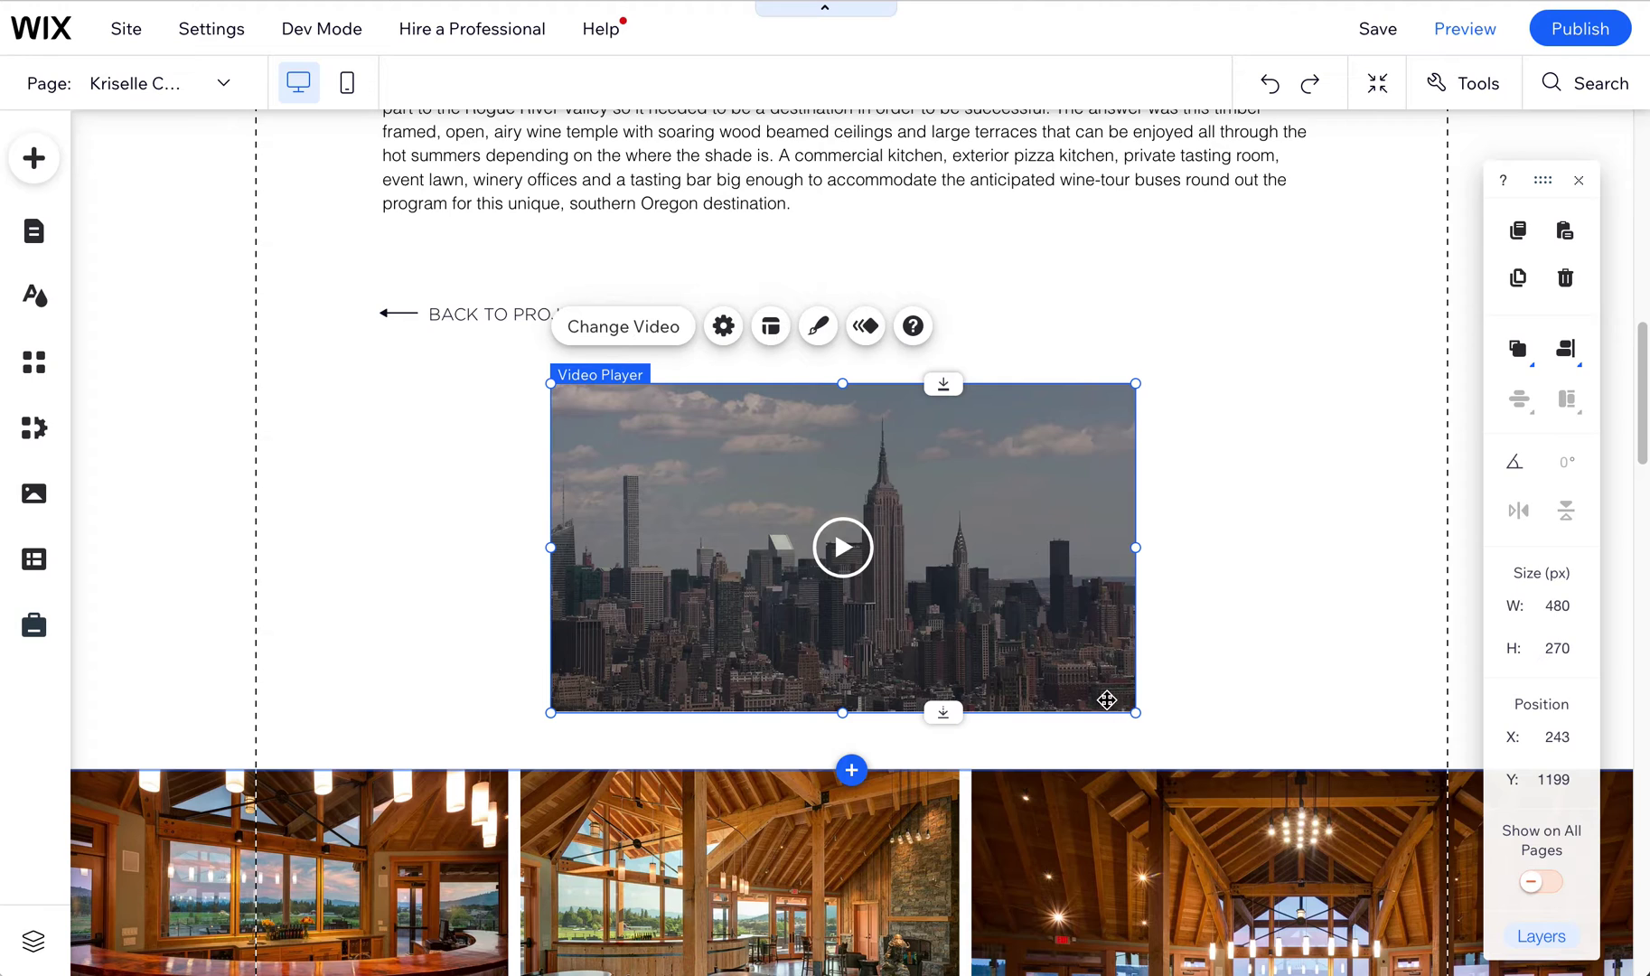
drag(1136, 713, 1221, 746)
drag(945, 554, 939, 550)
Step: Add the Wix Video Strip, a 1285×537 'Video Channel Name' strip at Y 3850, and select it
click(34, 162)
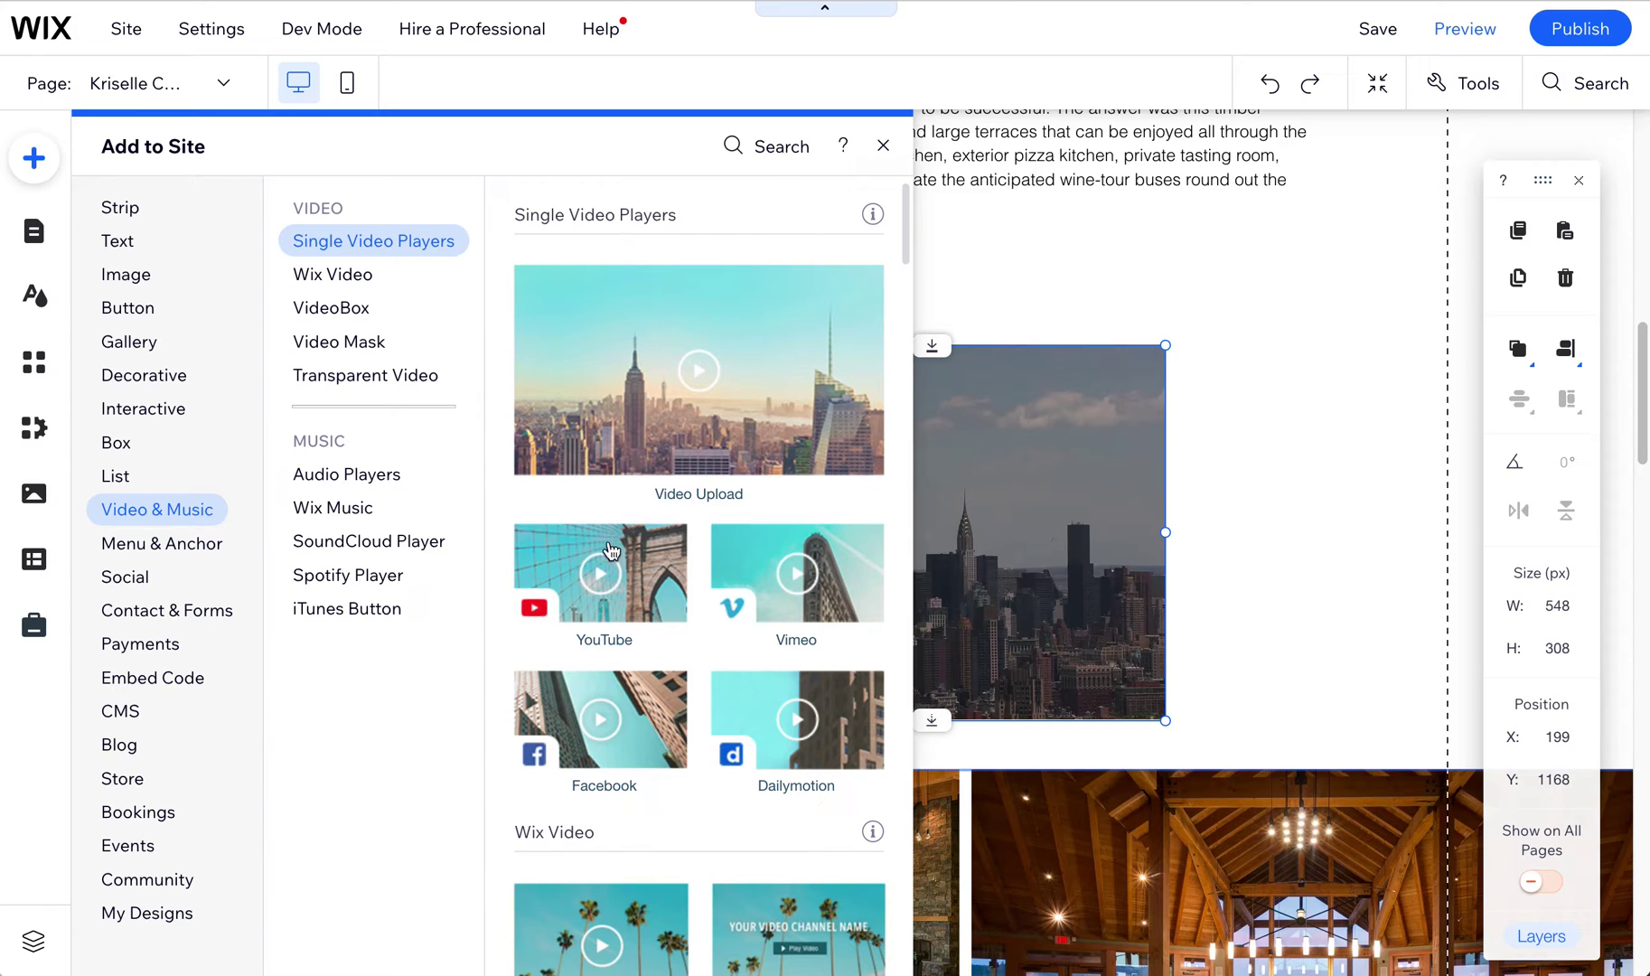
scroll(632, 592, down, 3)
scroll(635, 603, down, 3)
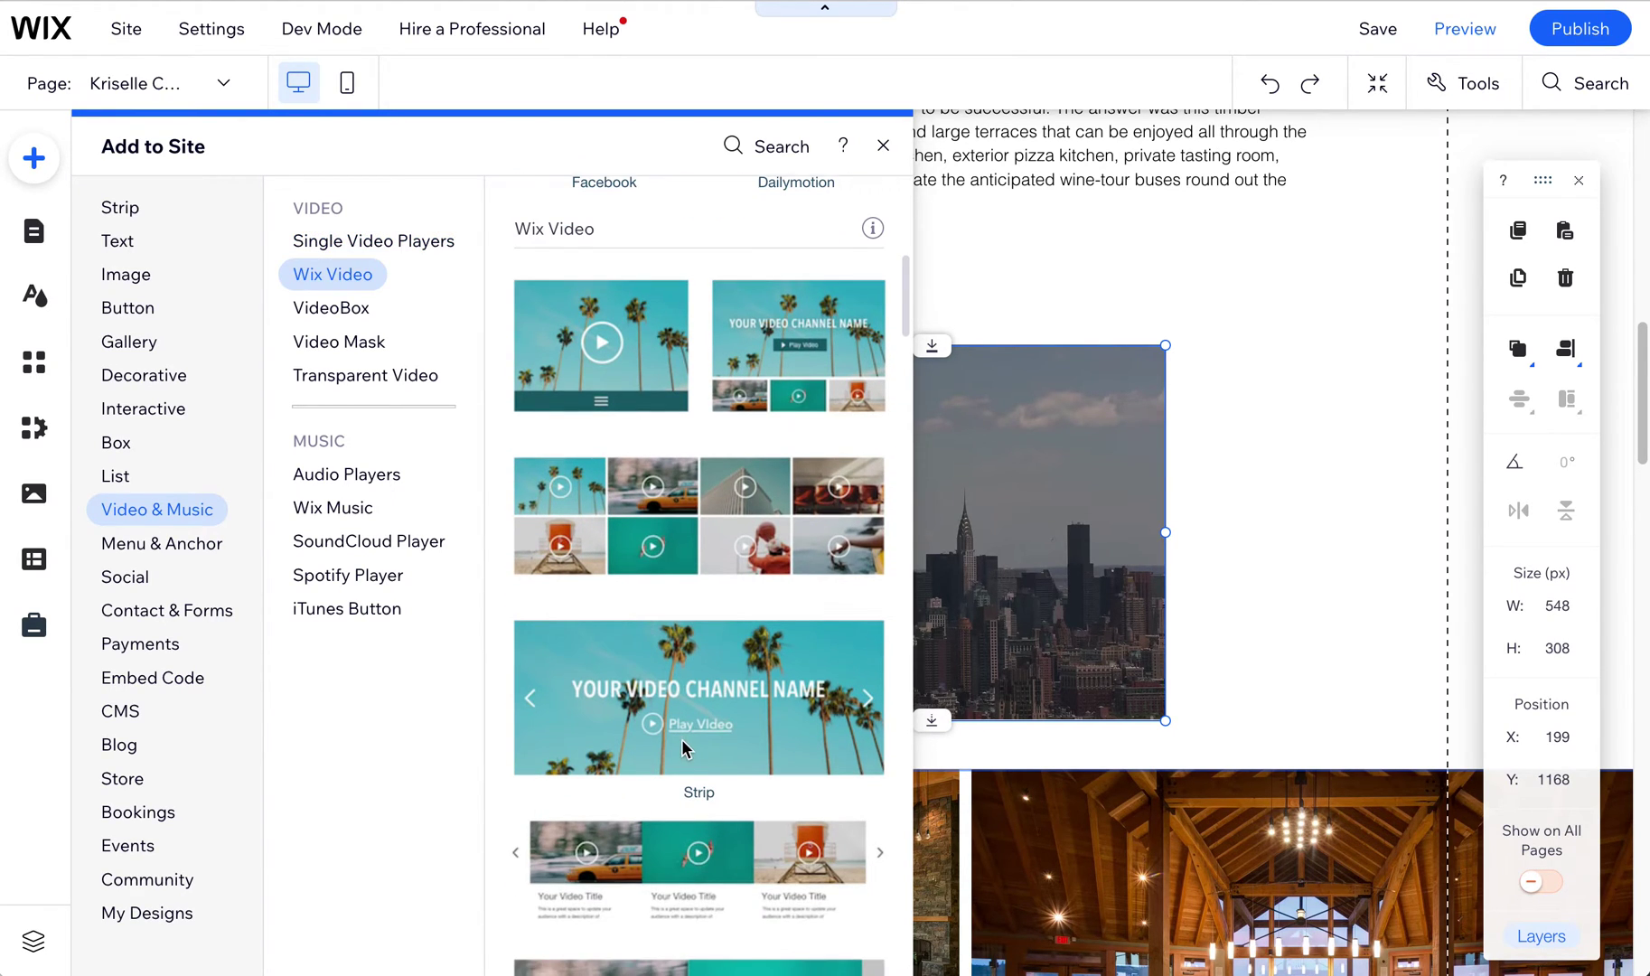
scroll(684, 748, down, 2)
scroll(668, 669, up, 2)
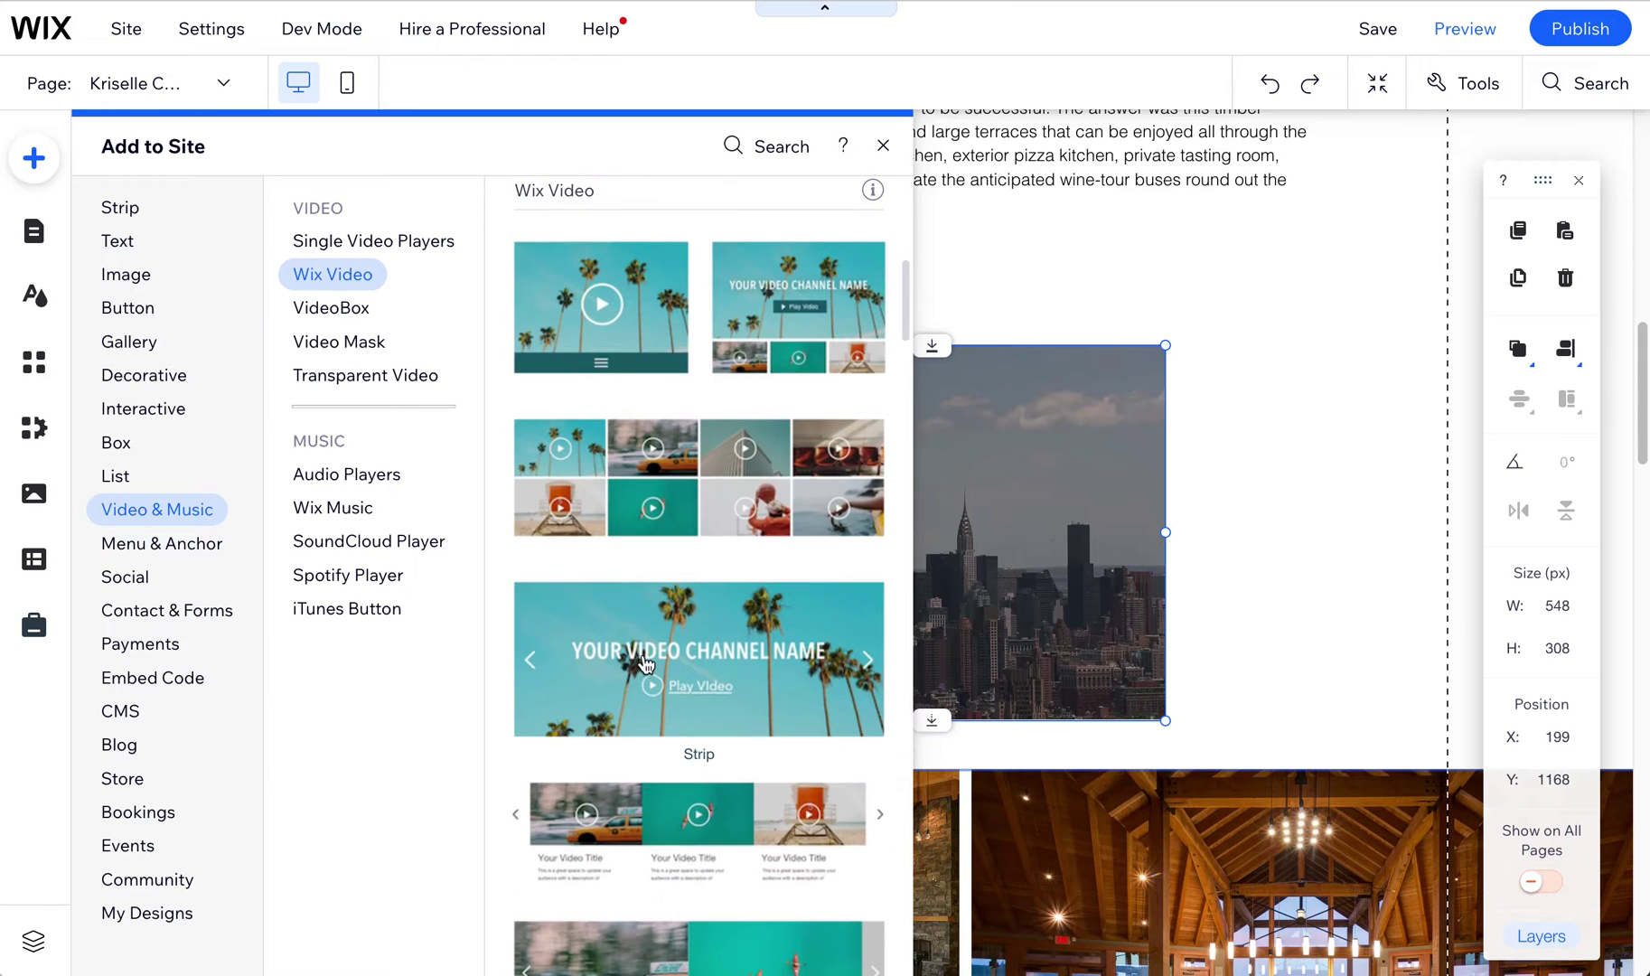
click(710, 607)
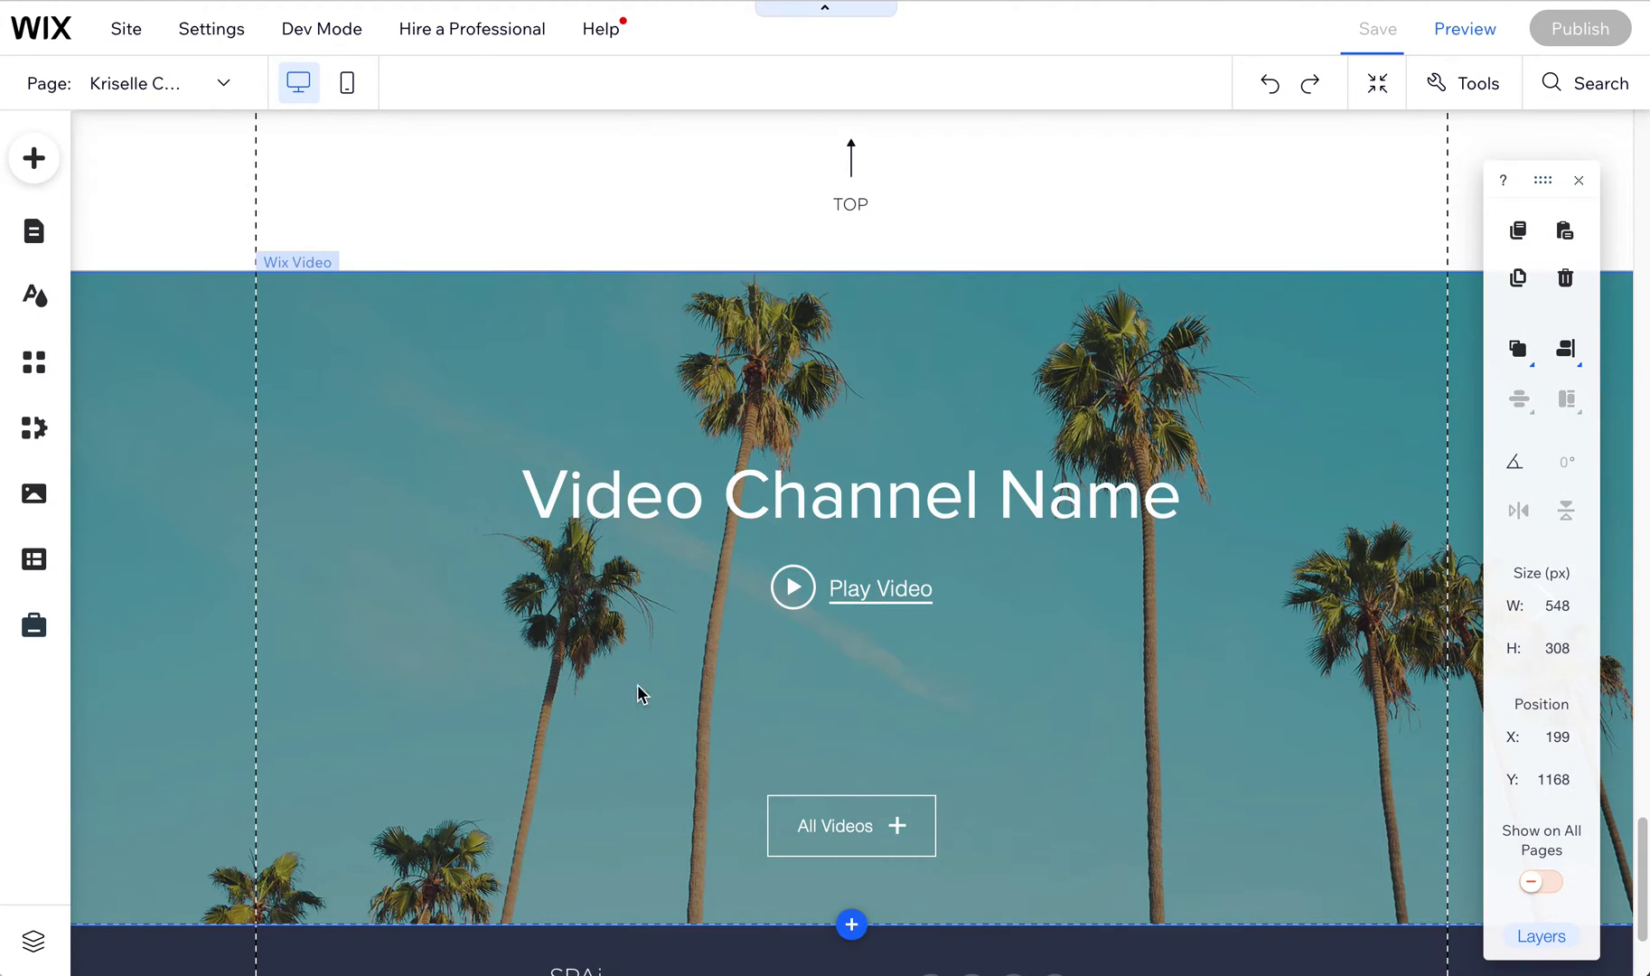
click(637, 686)
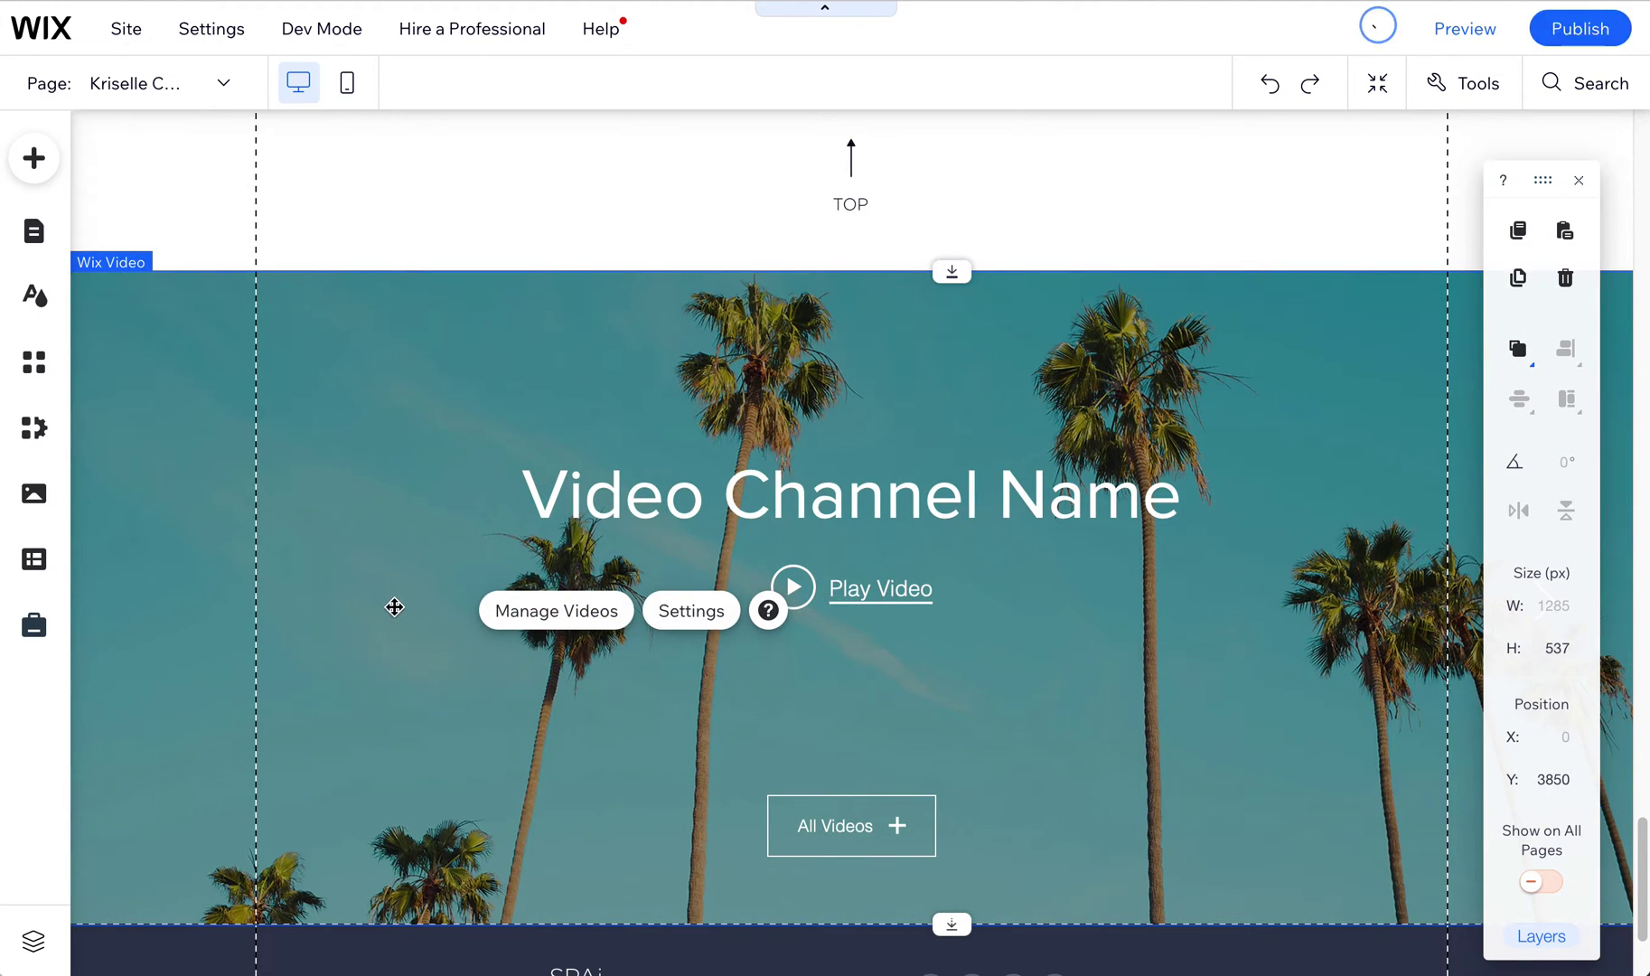
click(580, 611)
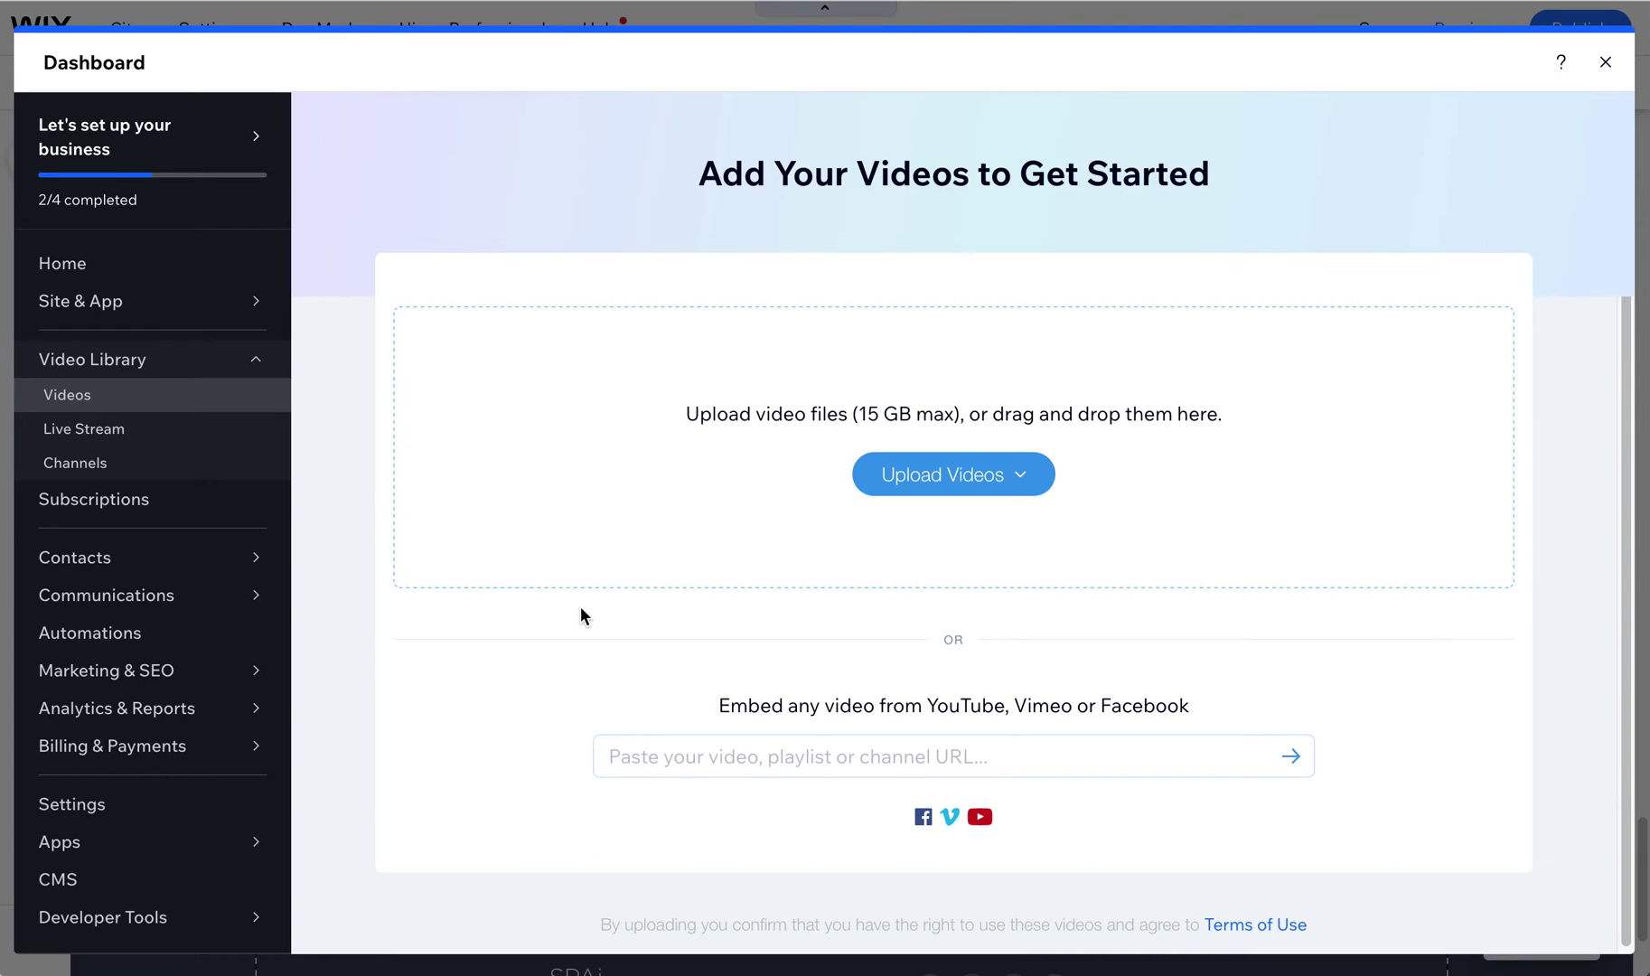
click(930, 485)
click(989, 476)
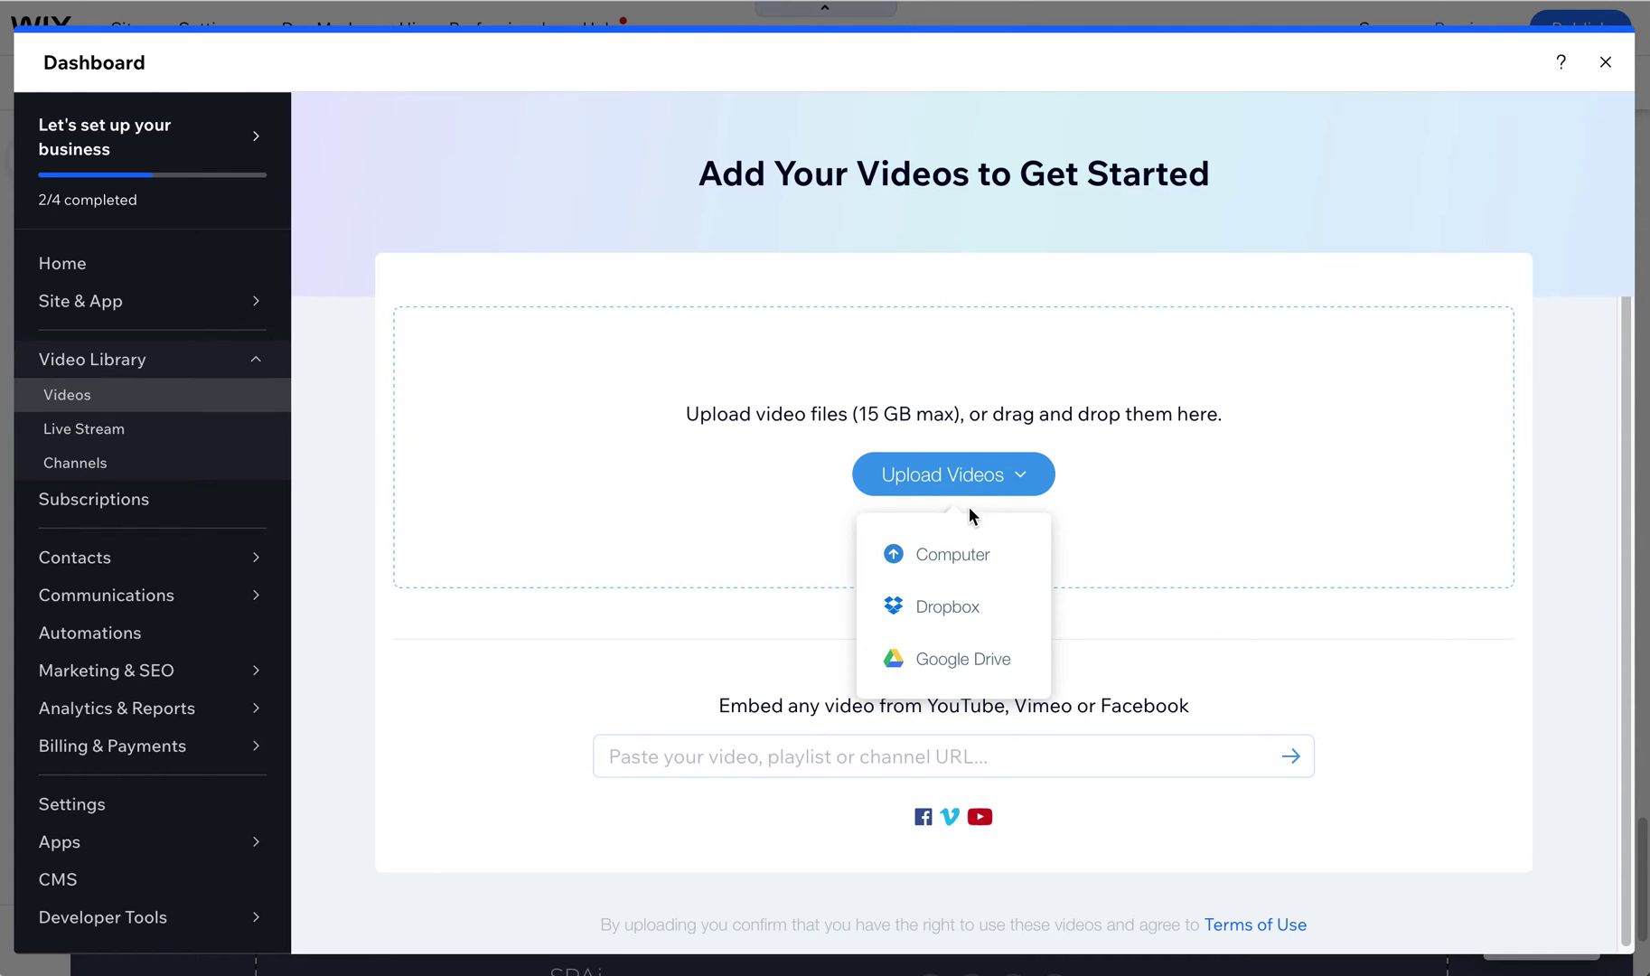
click(940, 461)
drag(852, 414, 1006, 414)
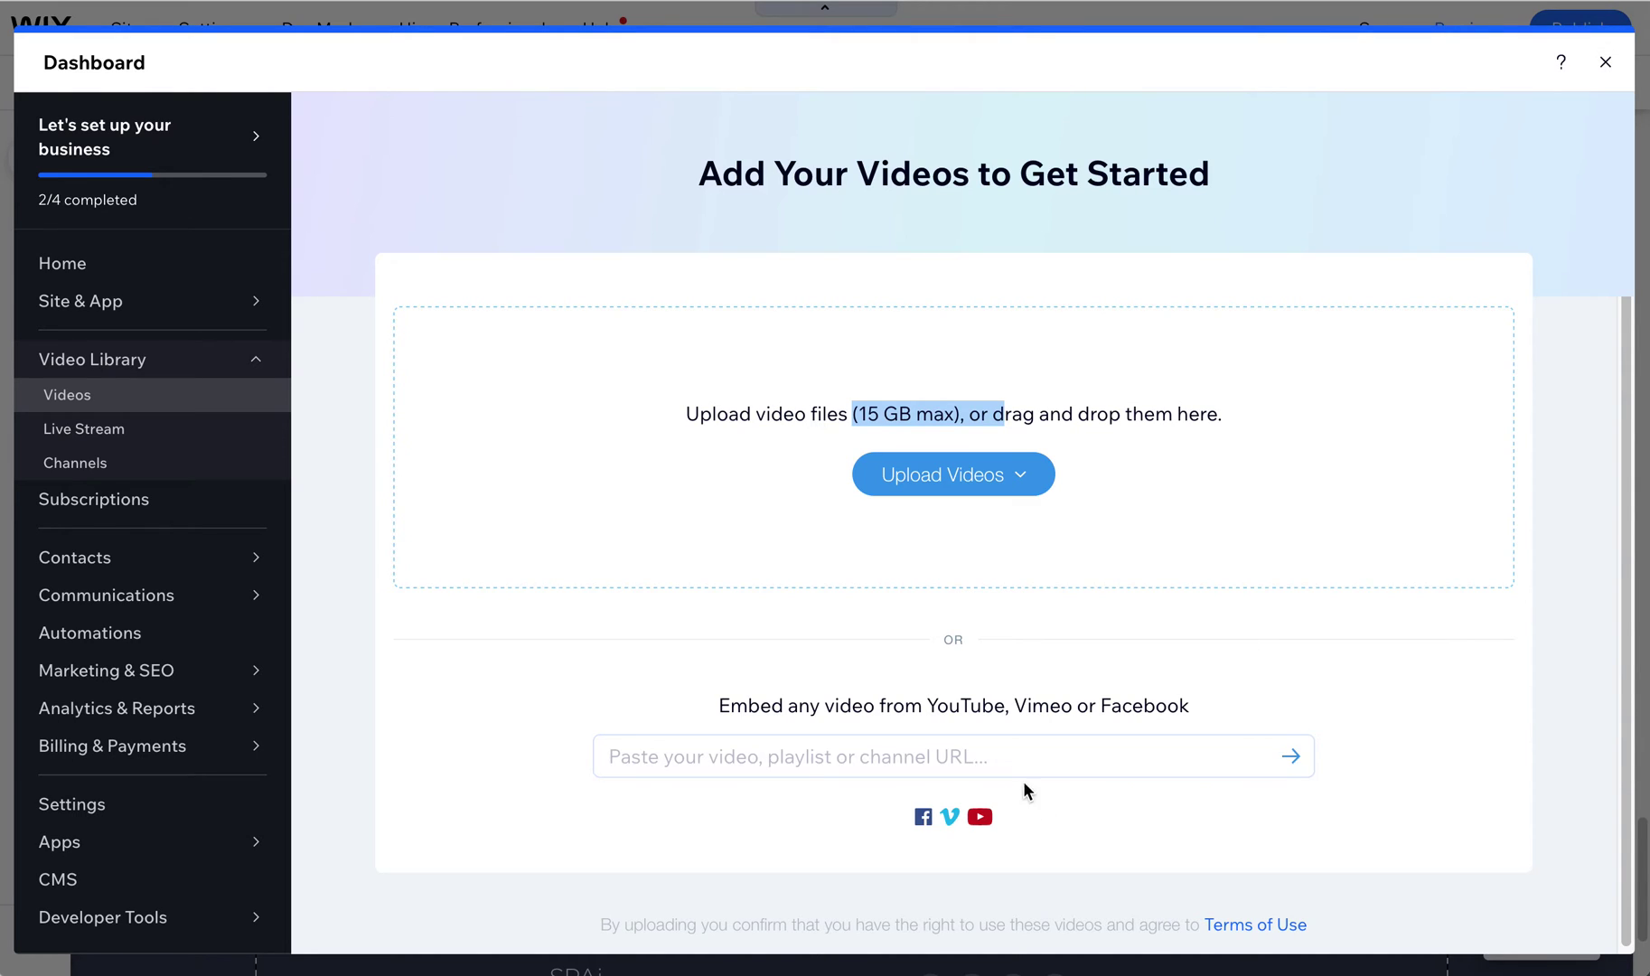
click(1604, 65)
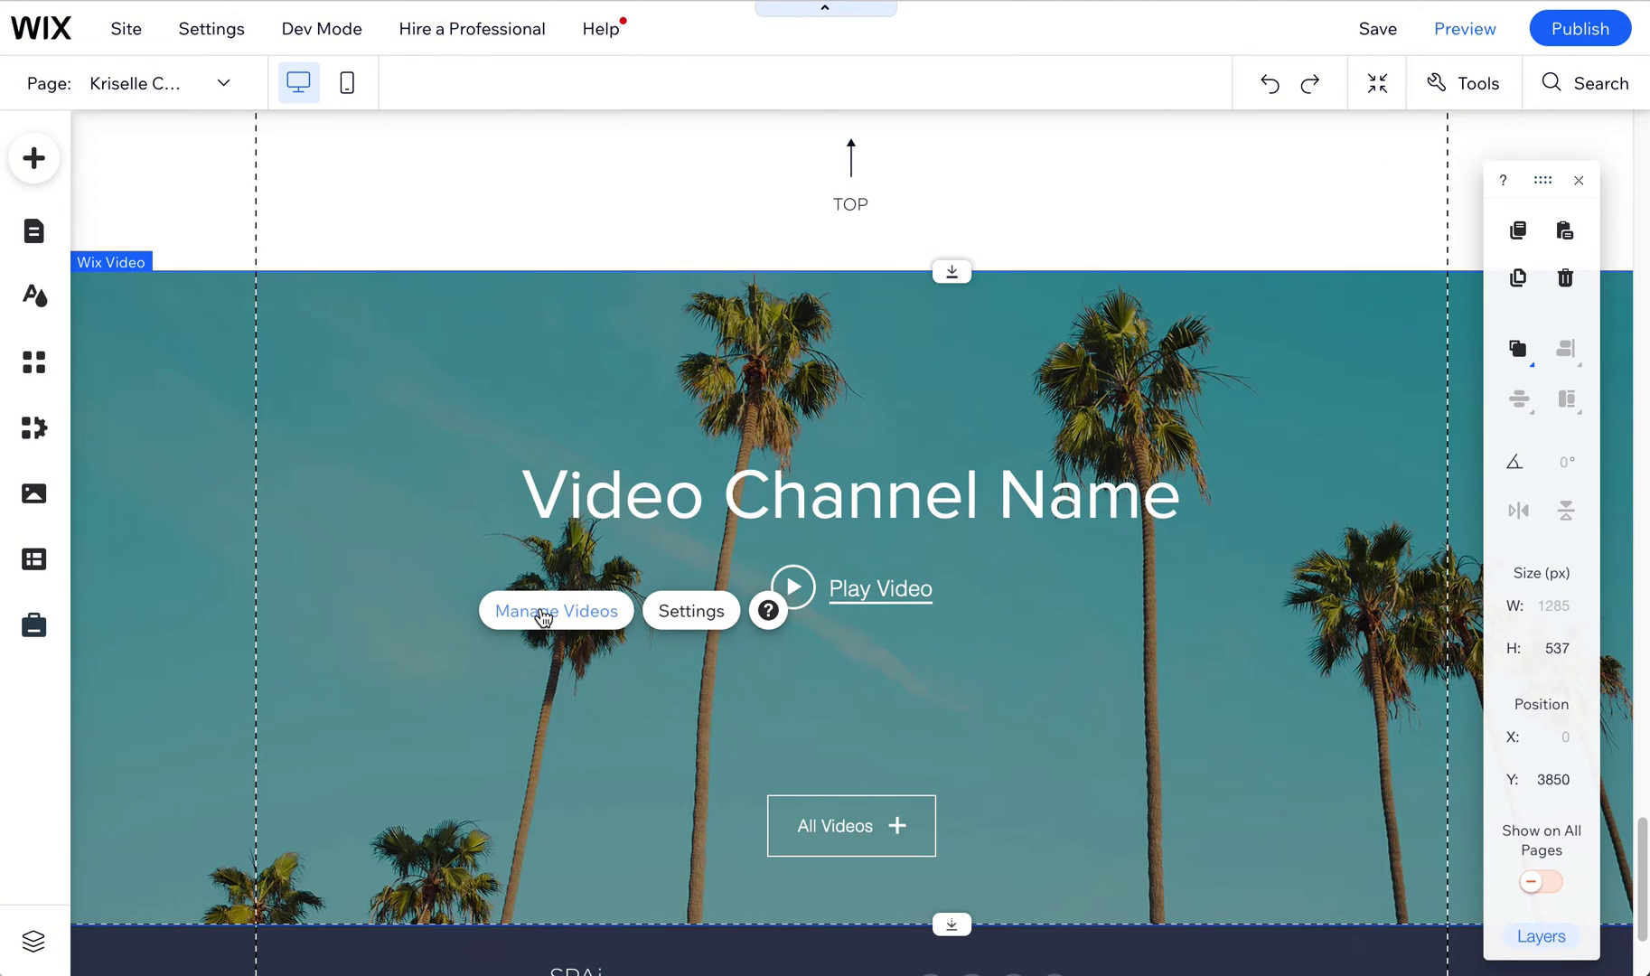
click(540, 616)
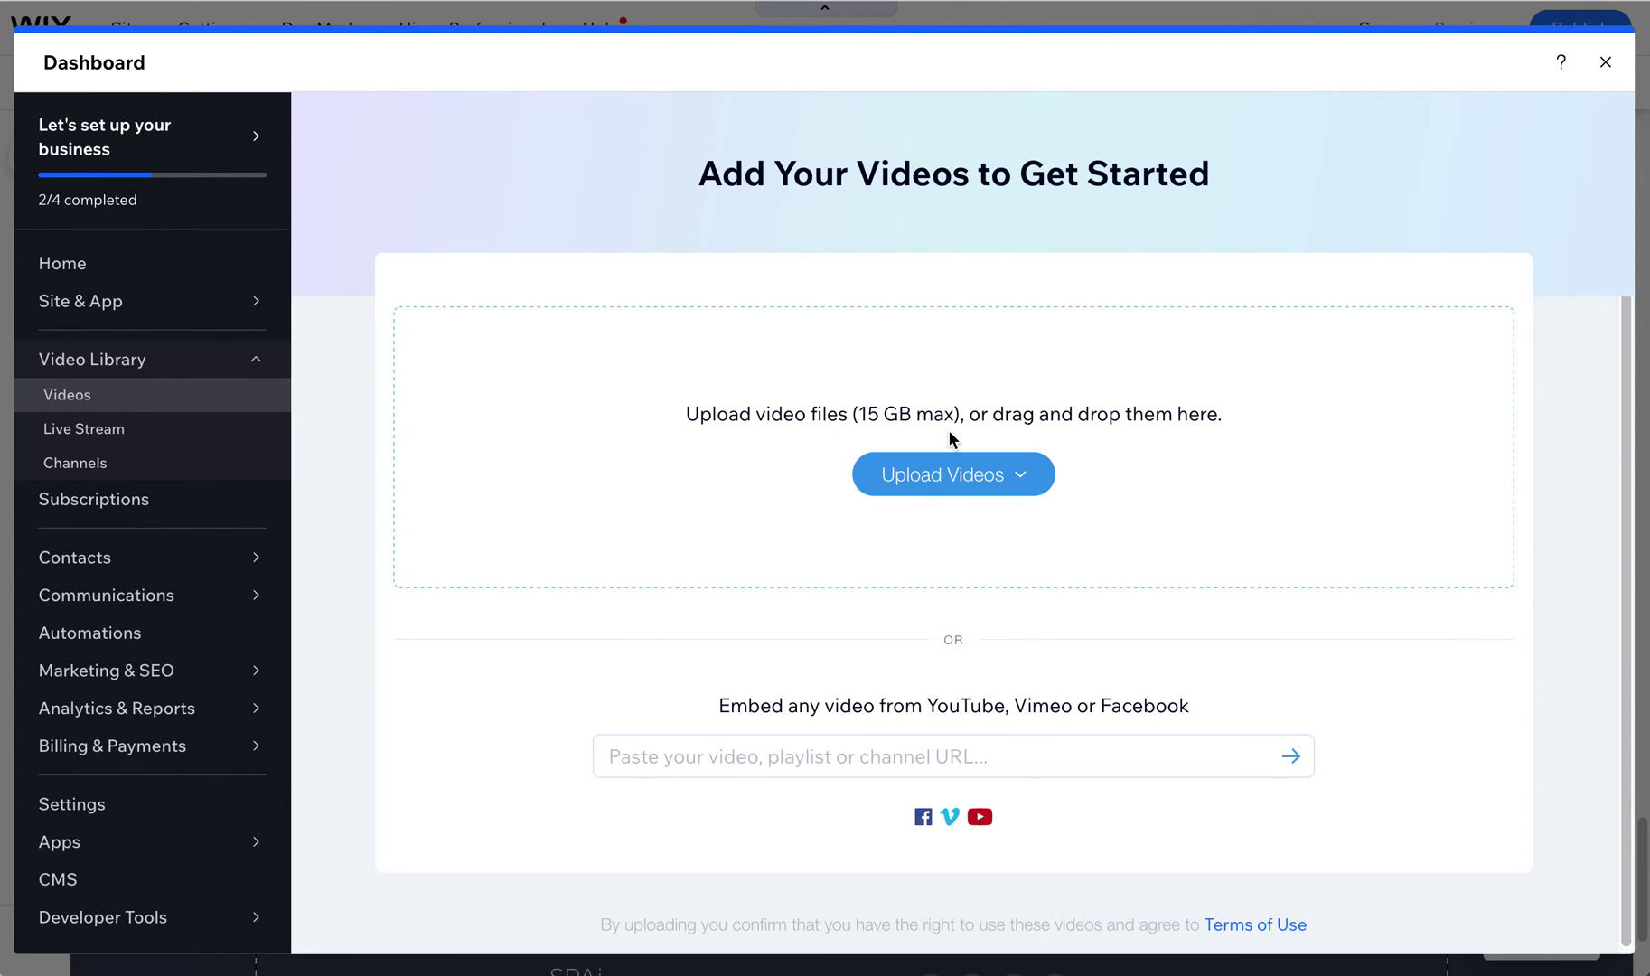
click(1604, 61)
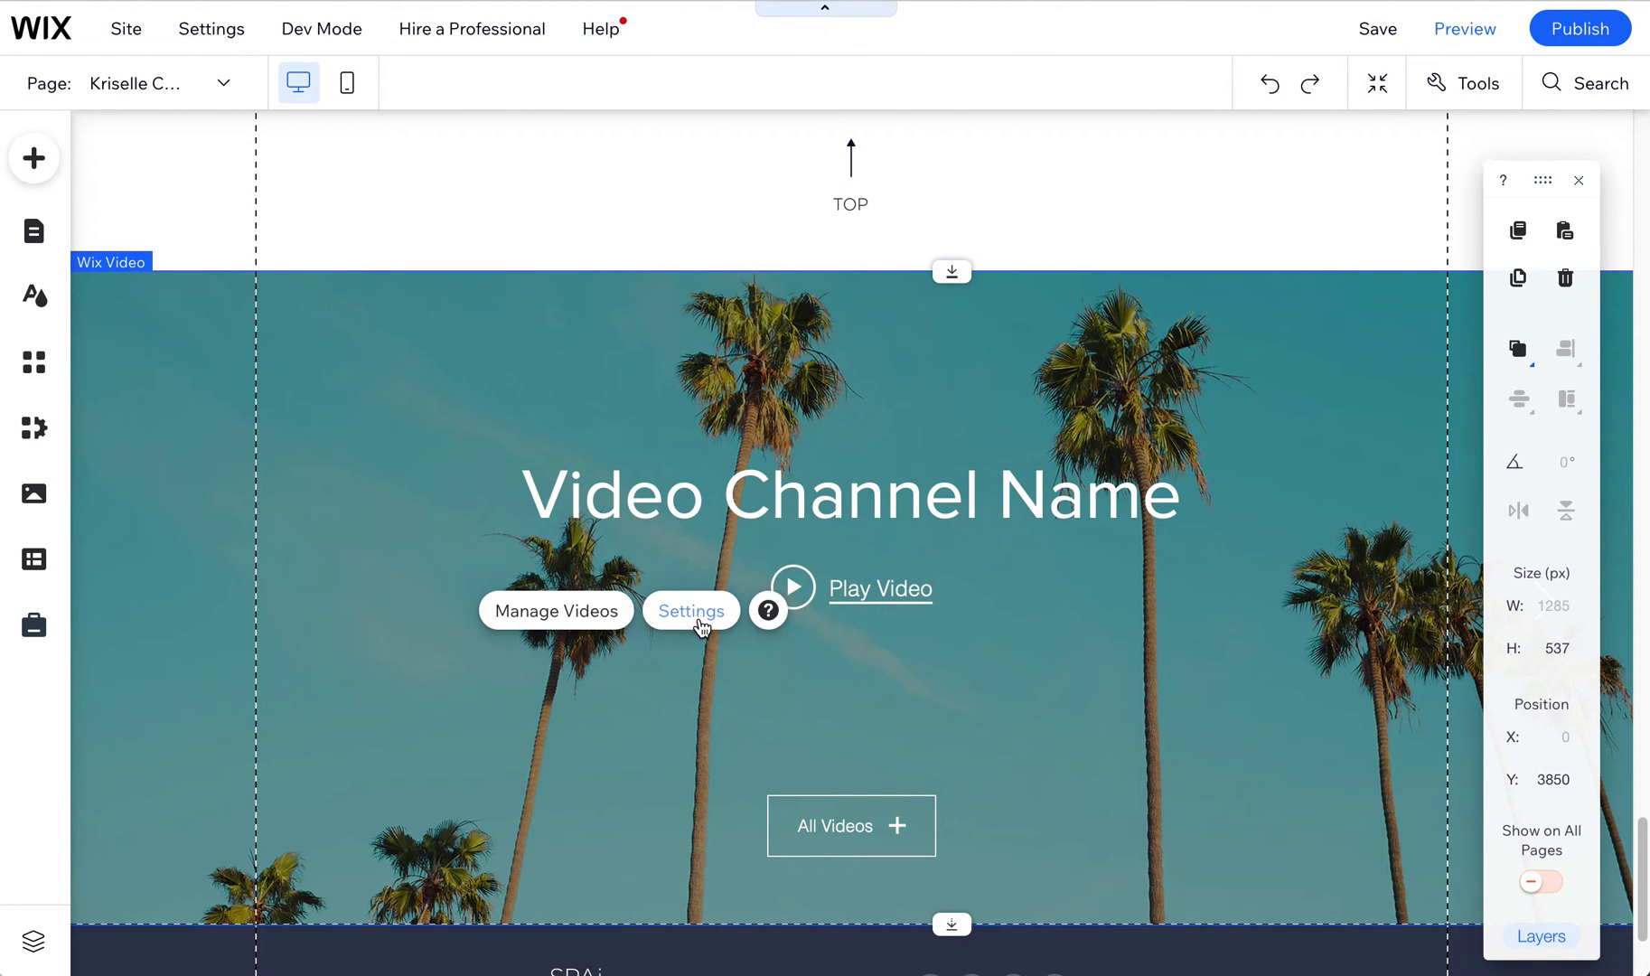
click(692, 612)
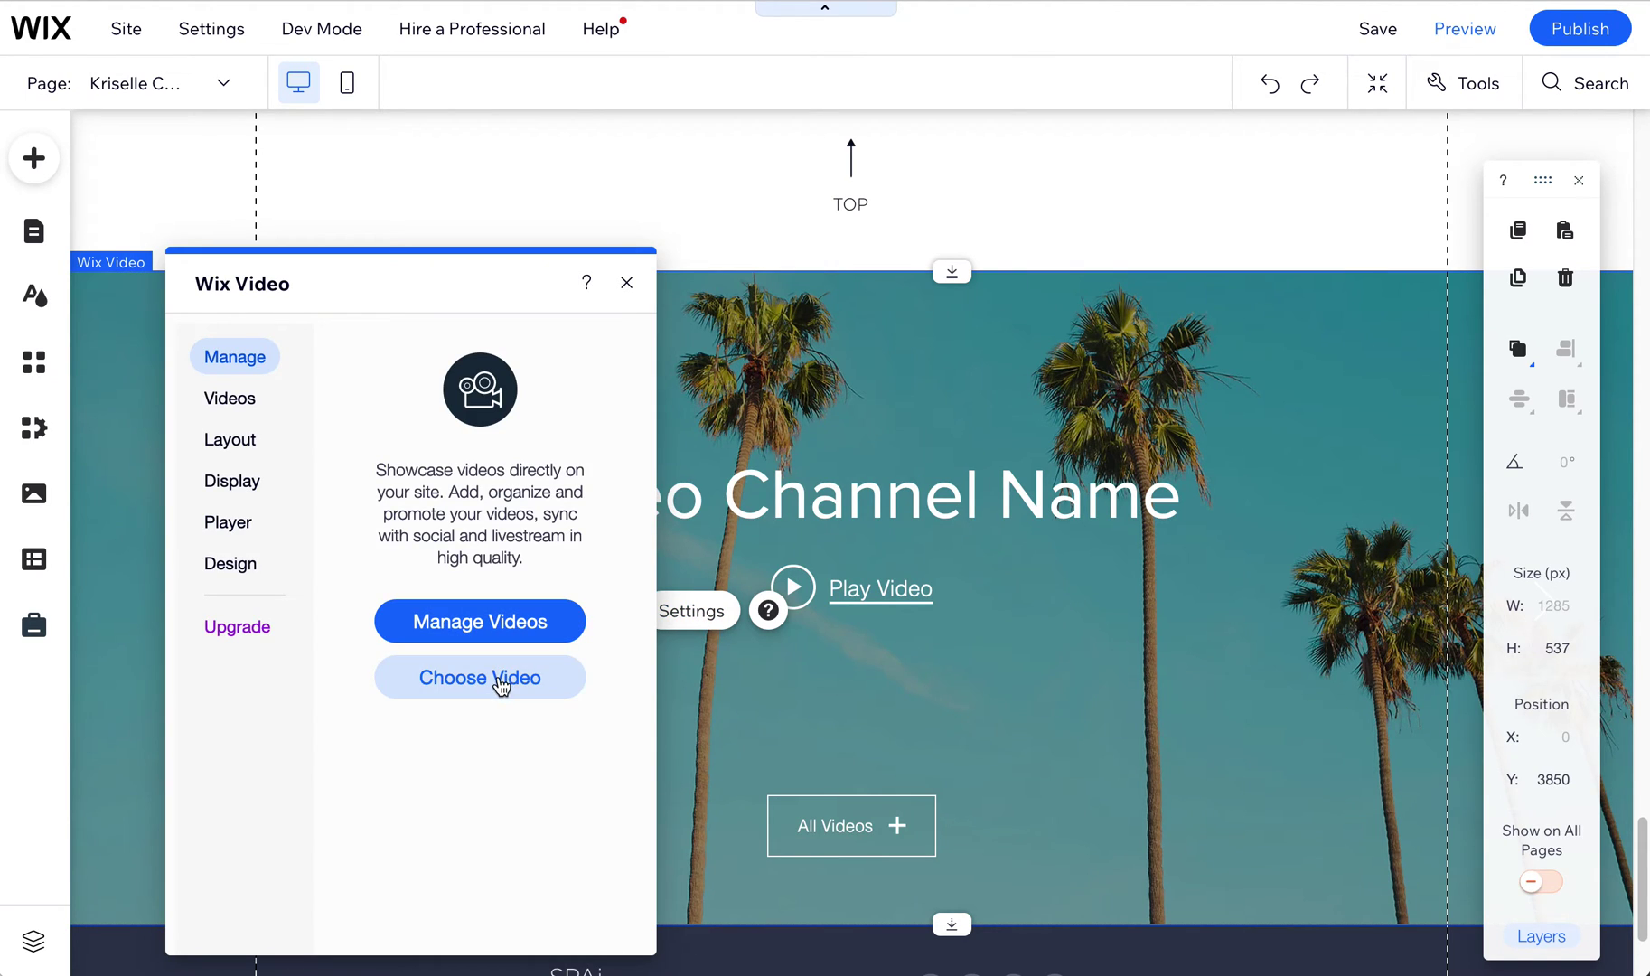
Step: Set the Wix Video strip's Videos to Single video and show its Strip player Layout options
click(226, 401)
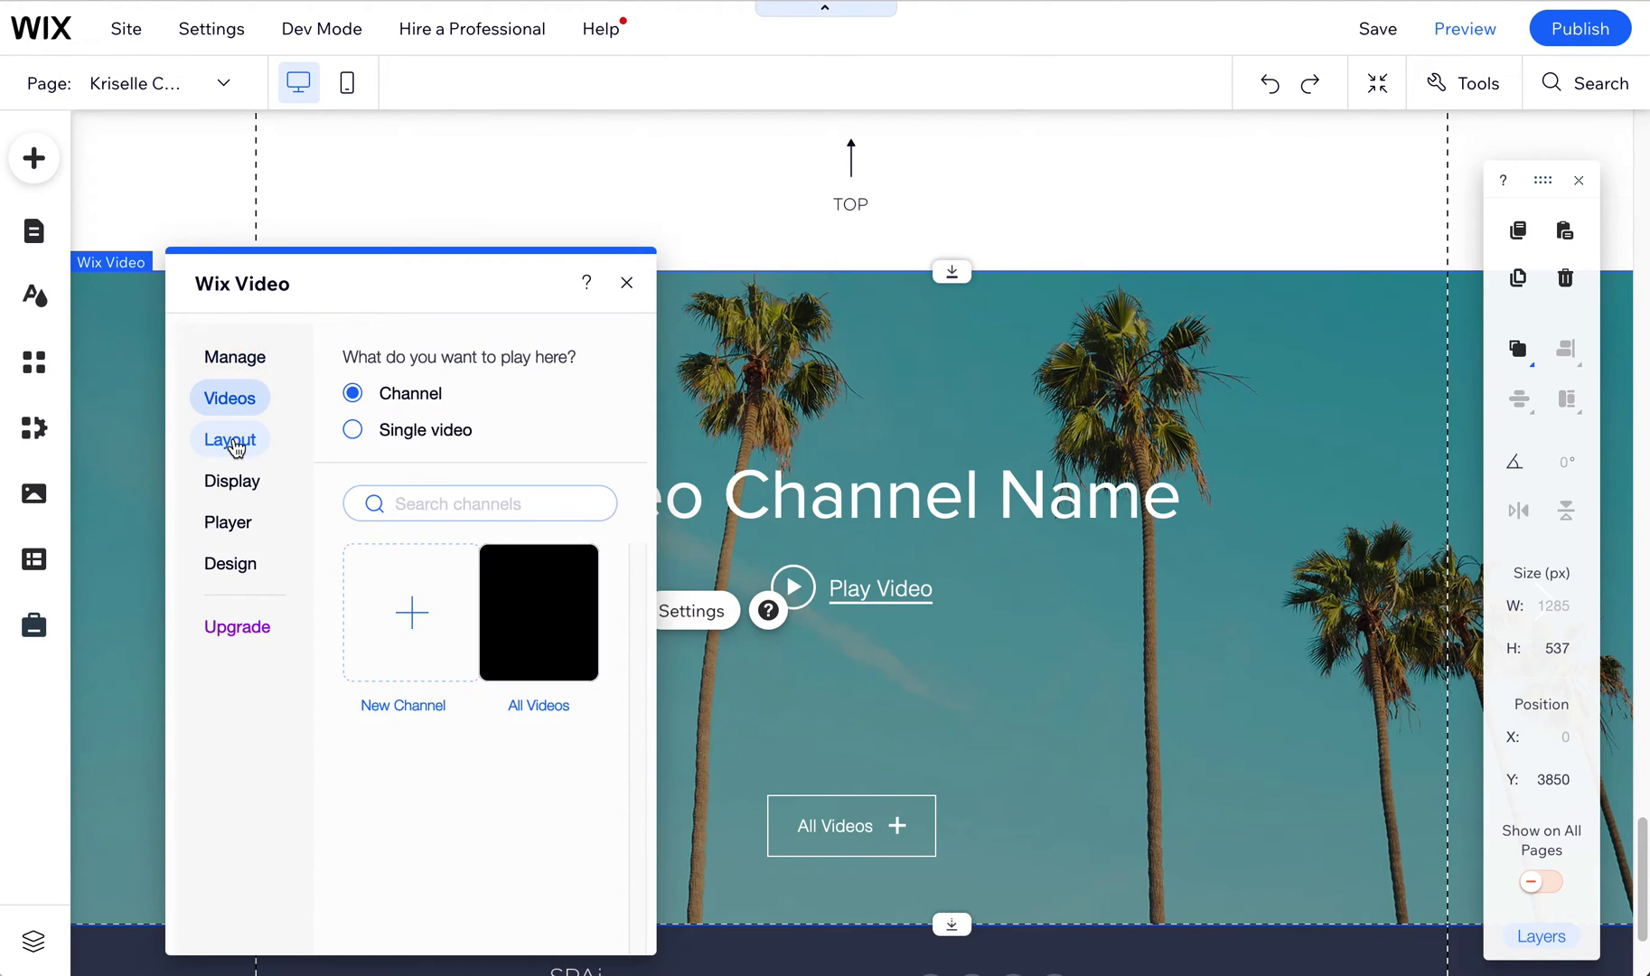
click(397, 430)
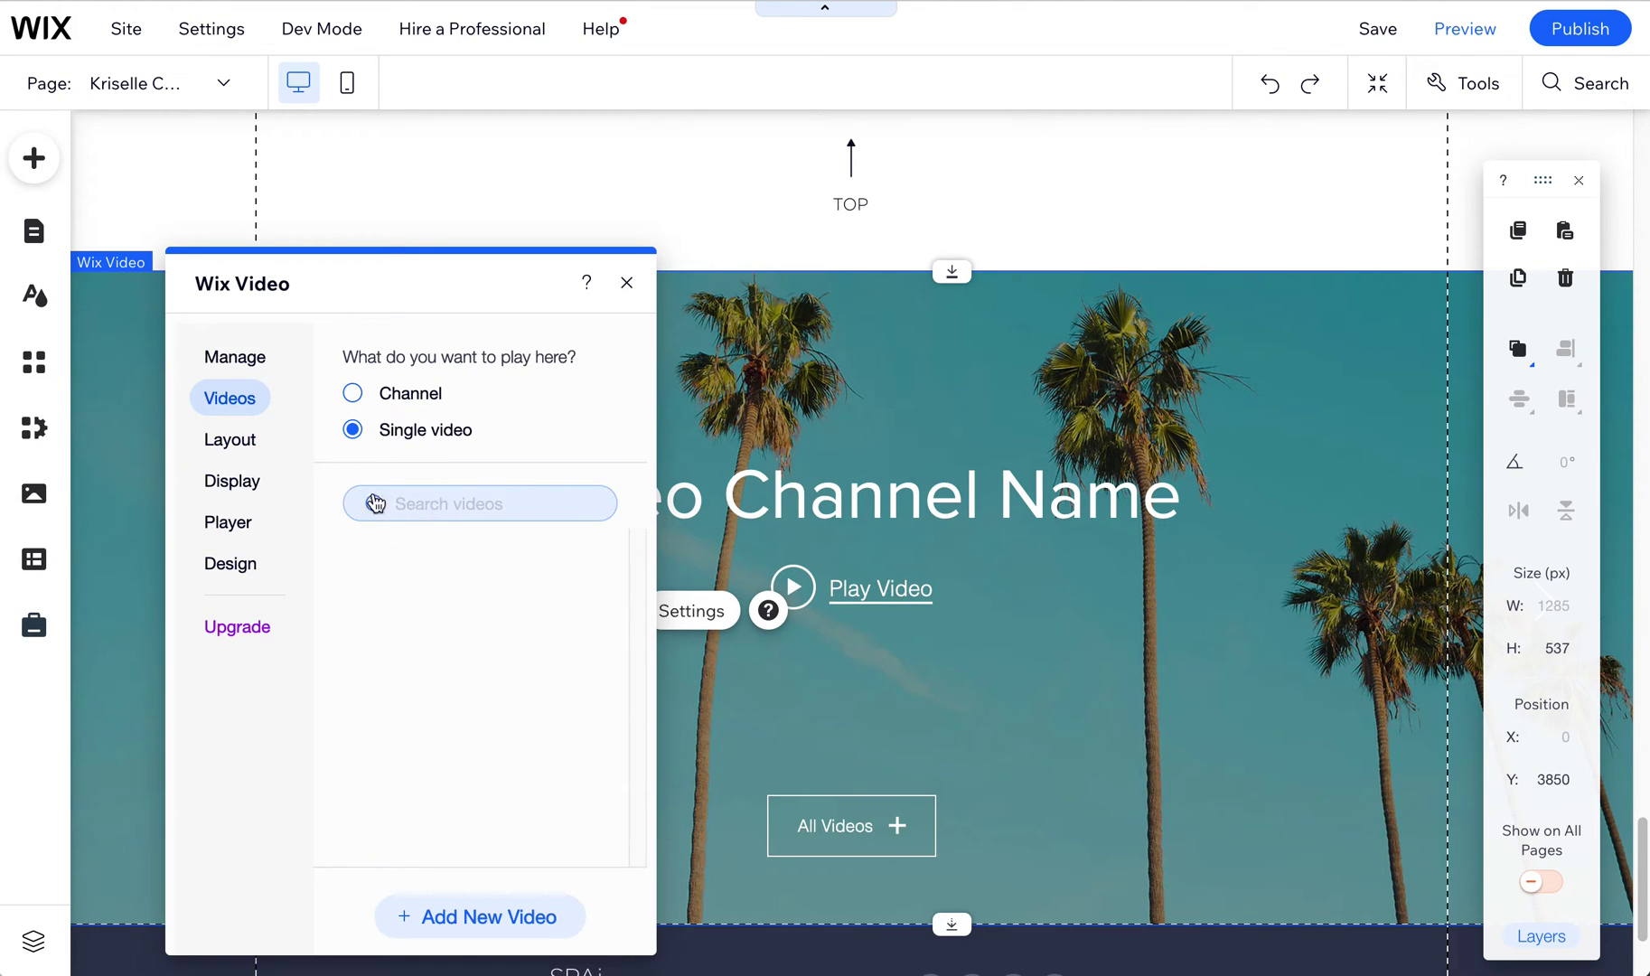
click(248, 454)
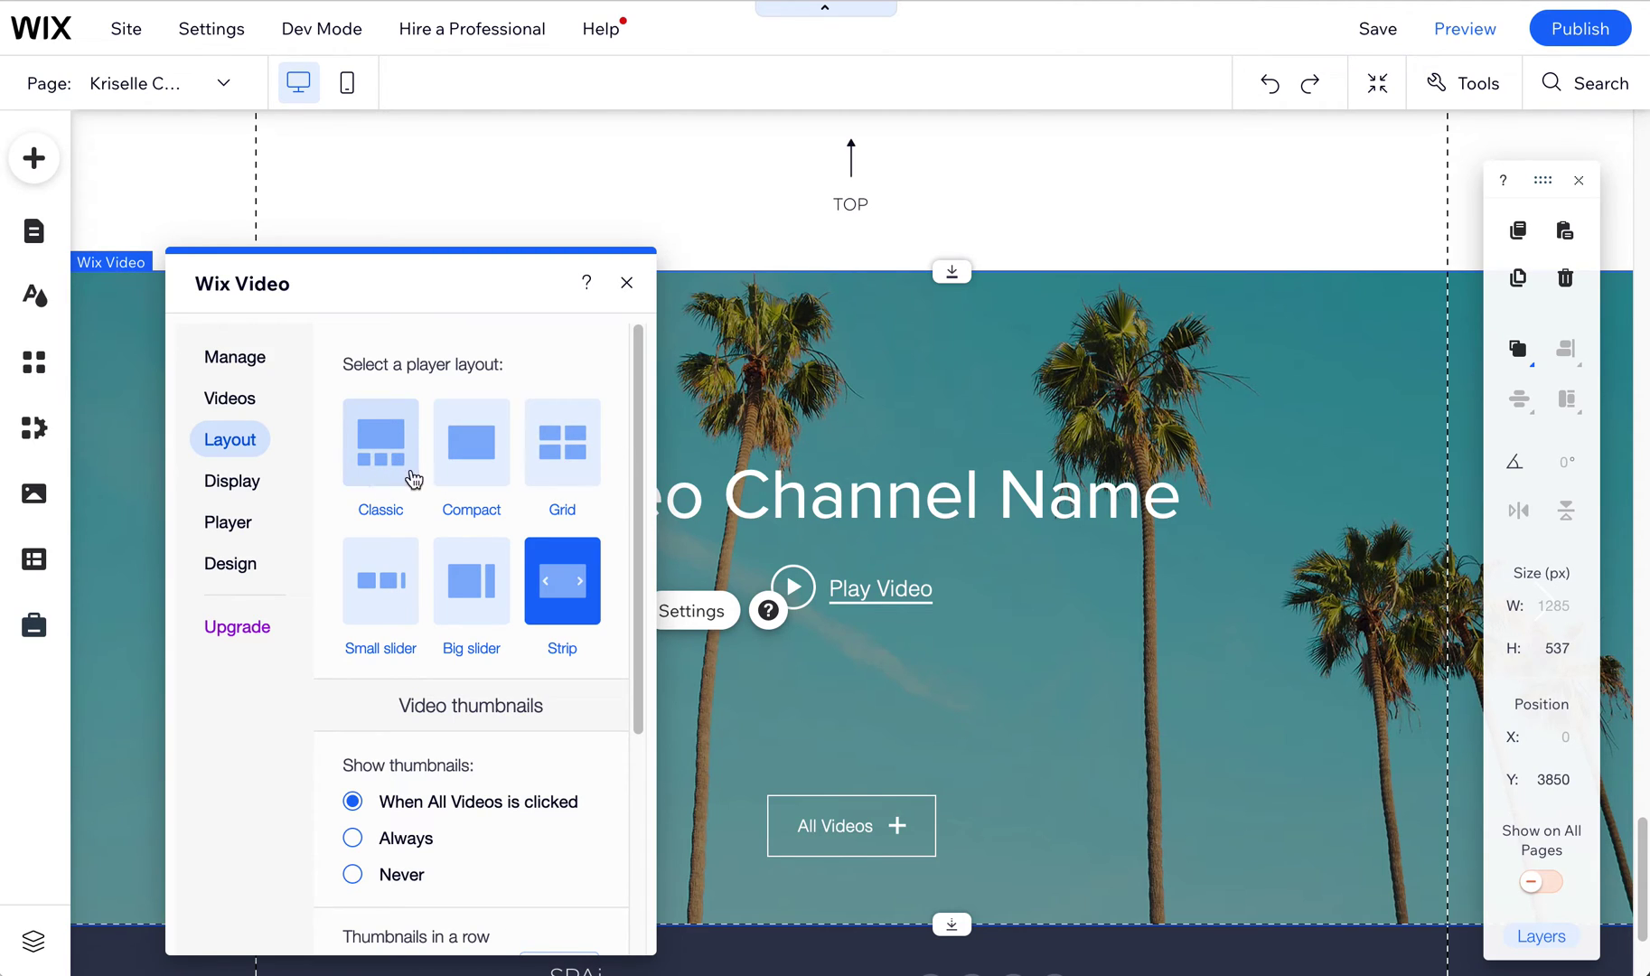
scroll(522, 781, down, 1)
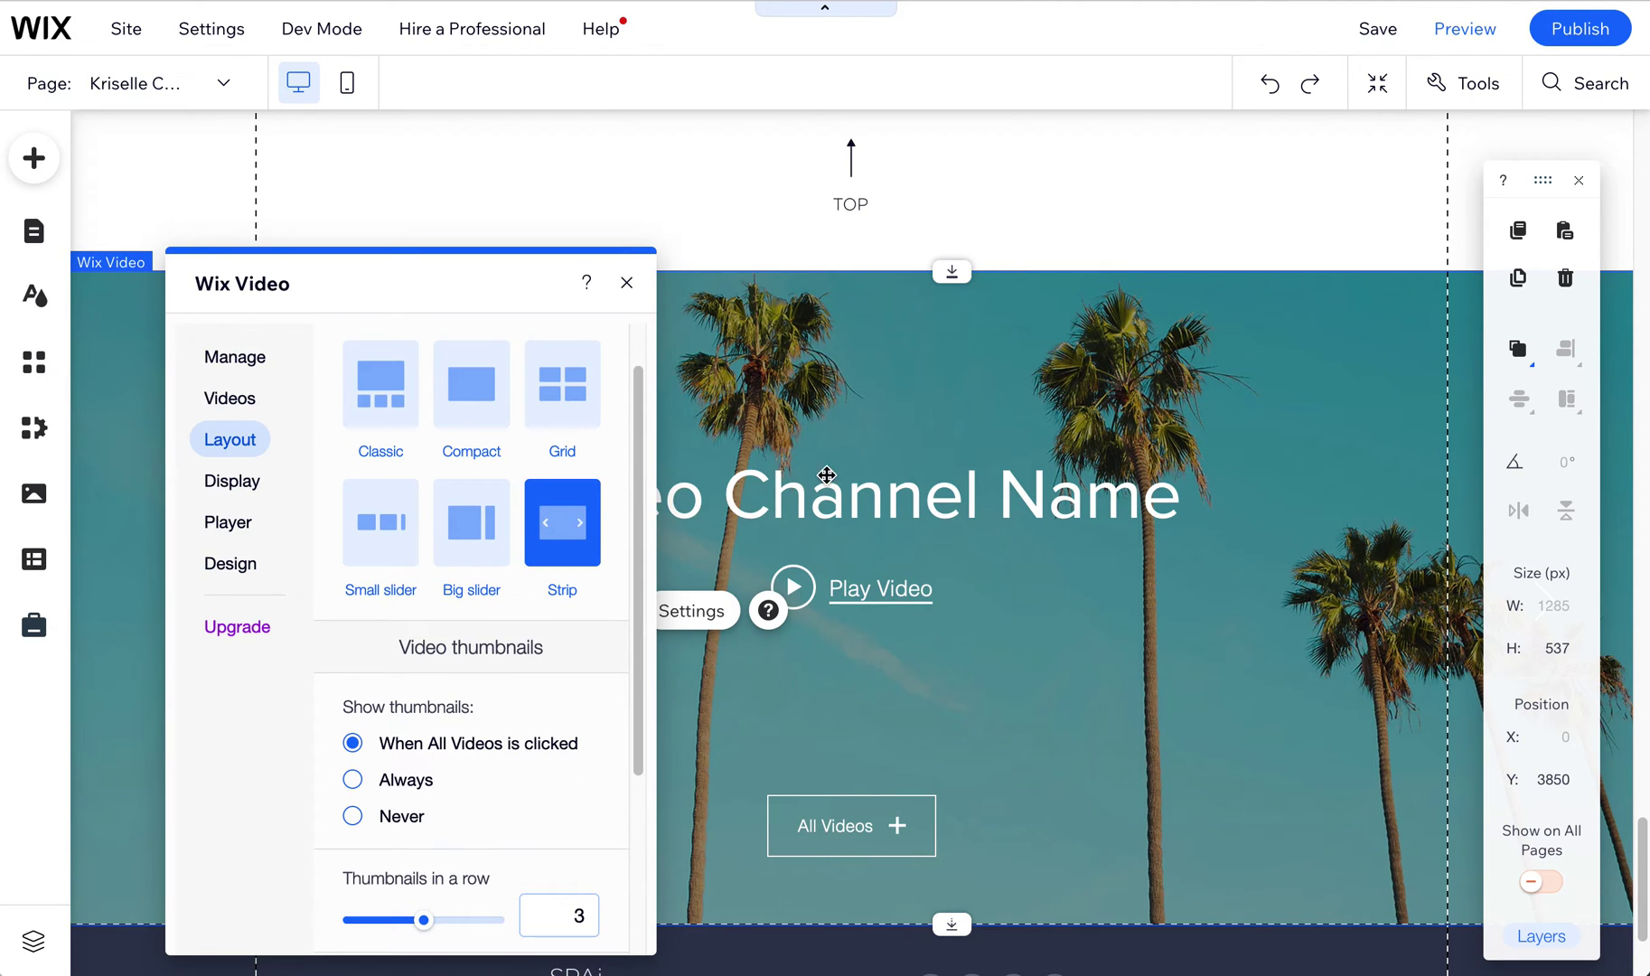
Step: Set Display to show the channel cover, hiding channel title, share icon and publisher name
click(627, 284)
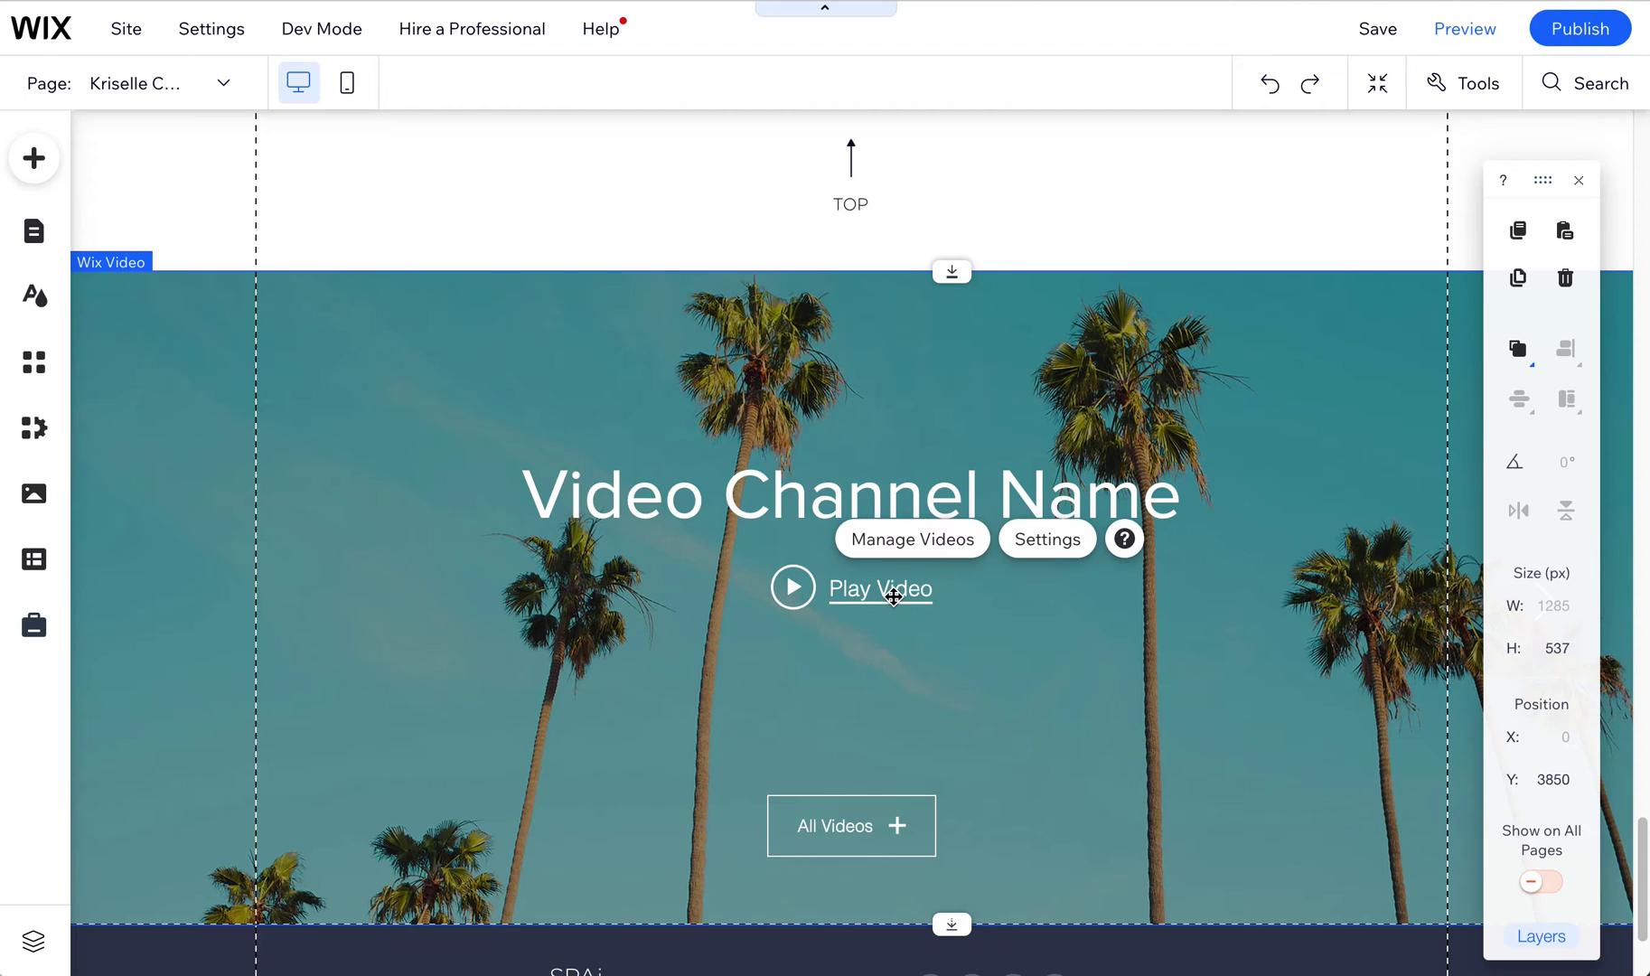
click(1039, 540)
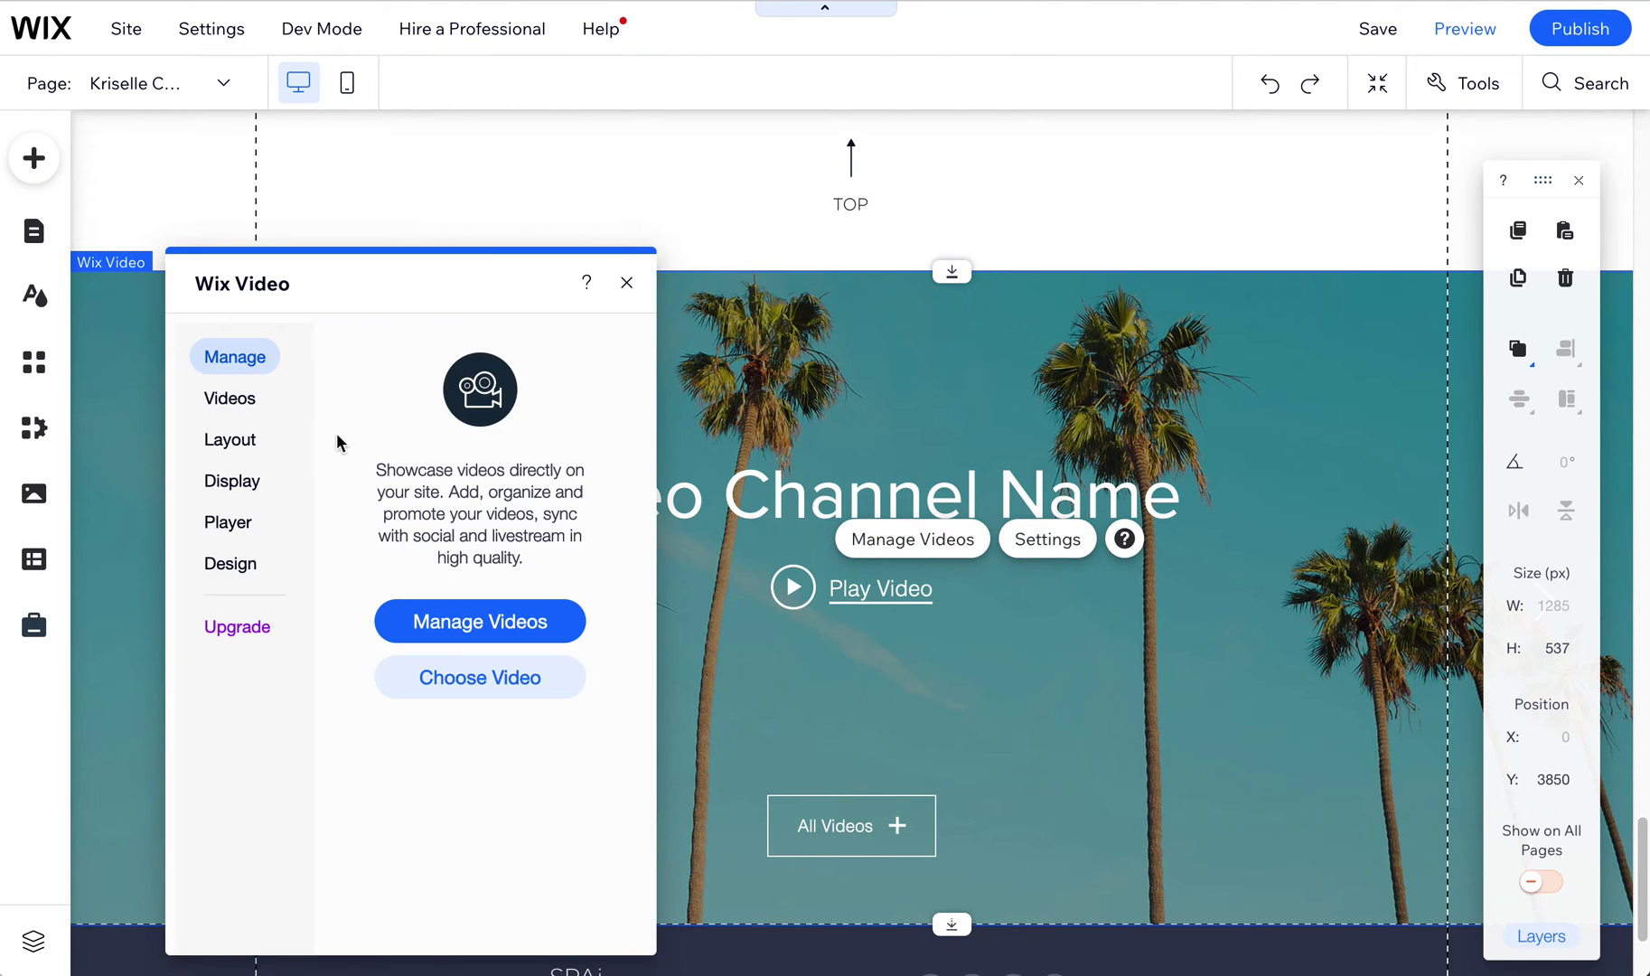
click(238, 476)
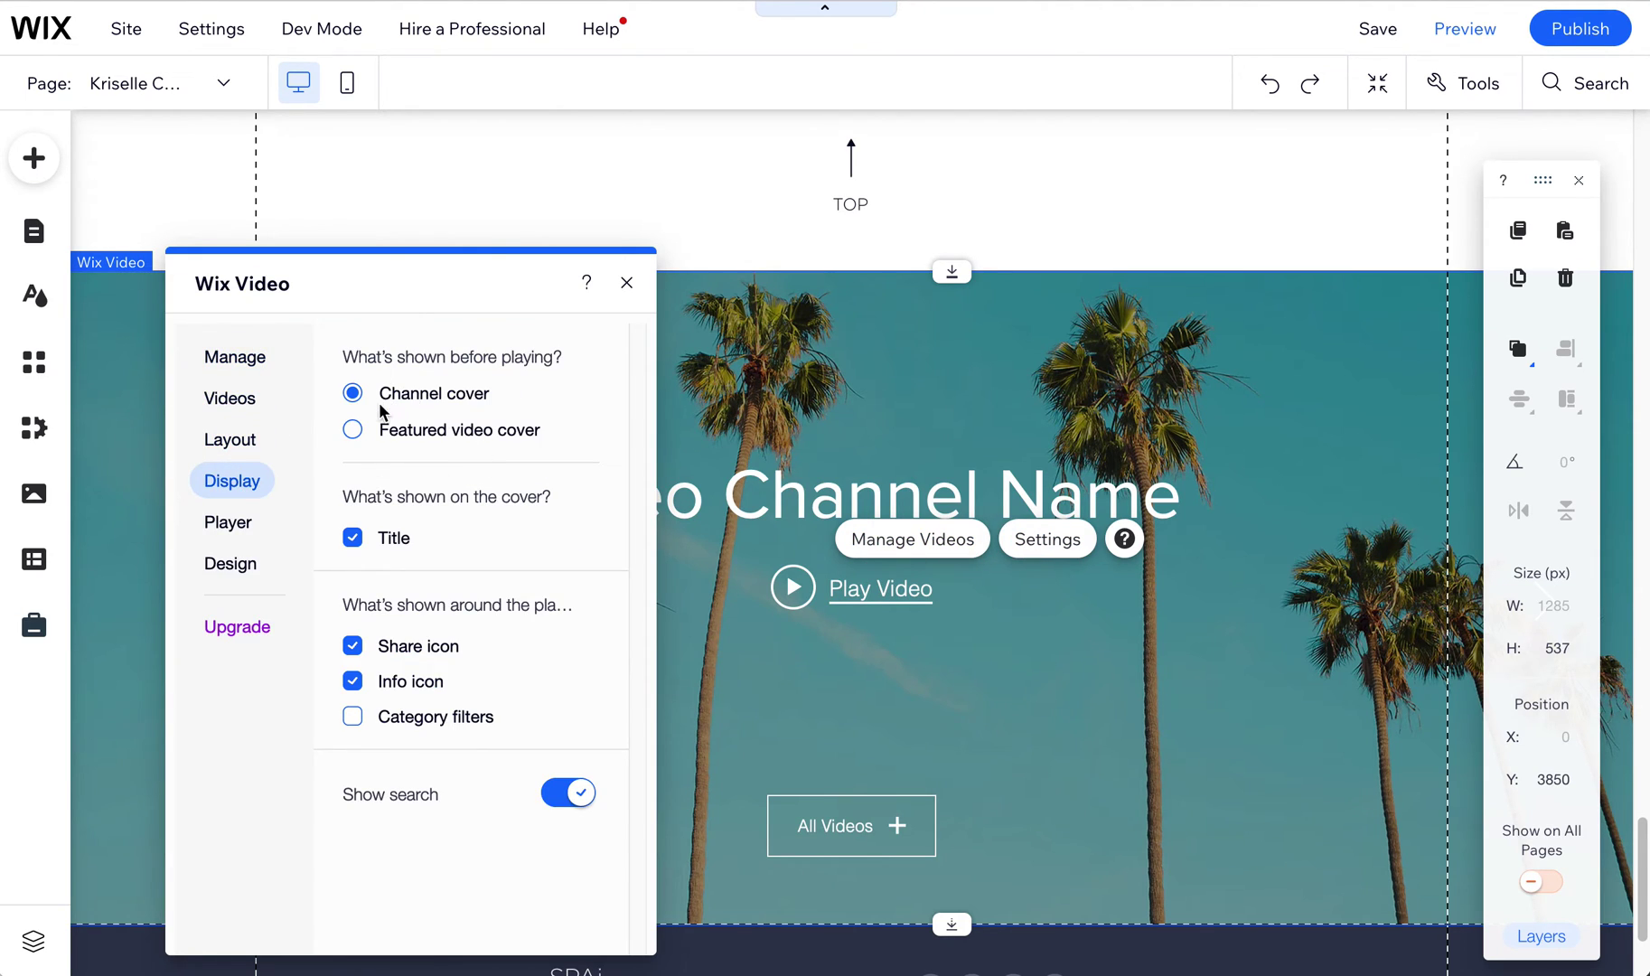
click(352, 537)
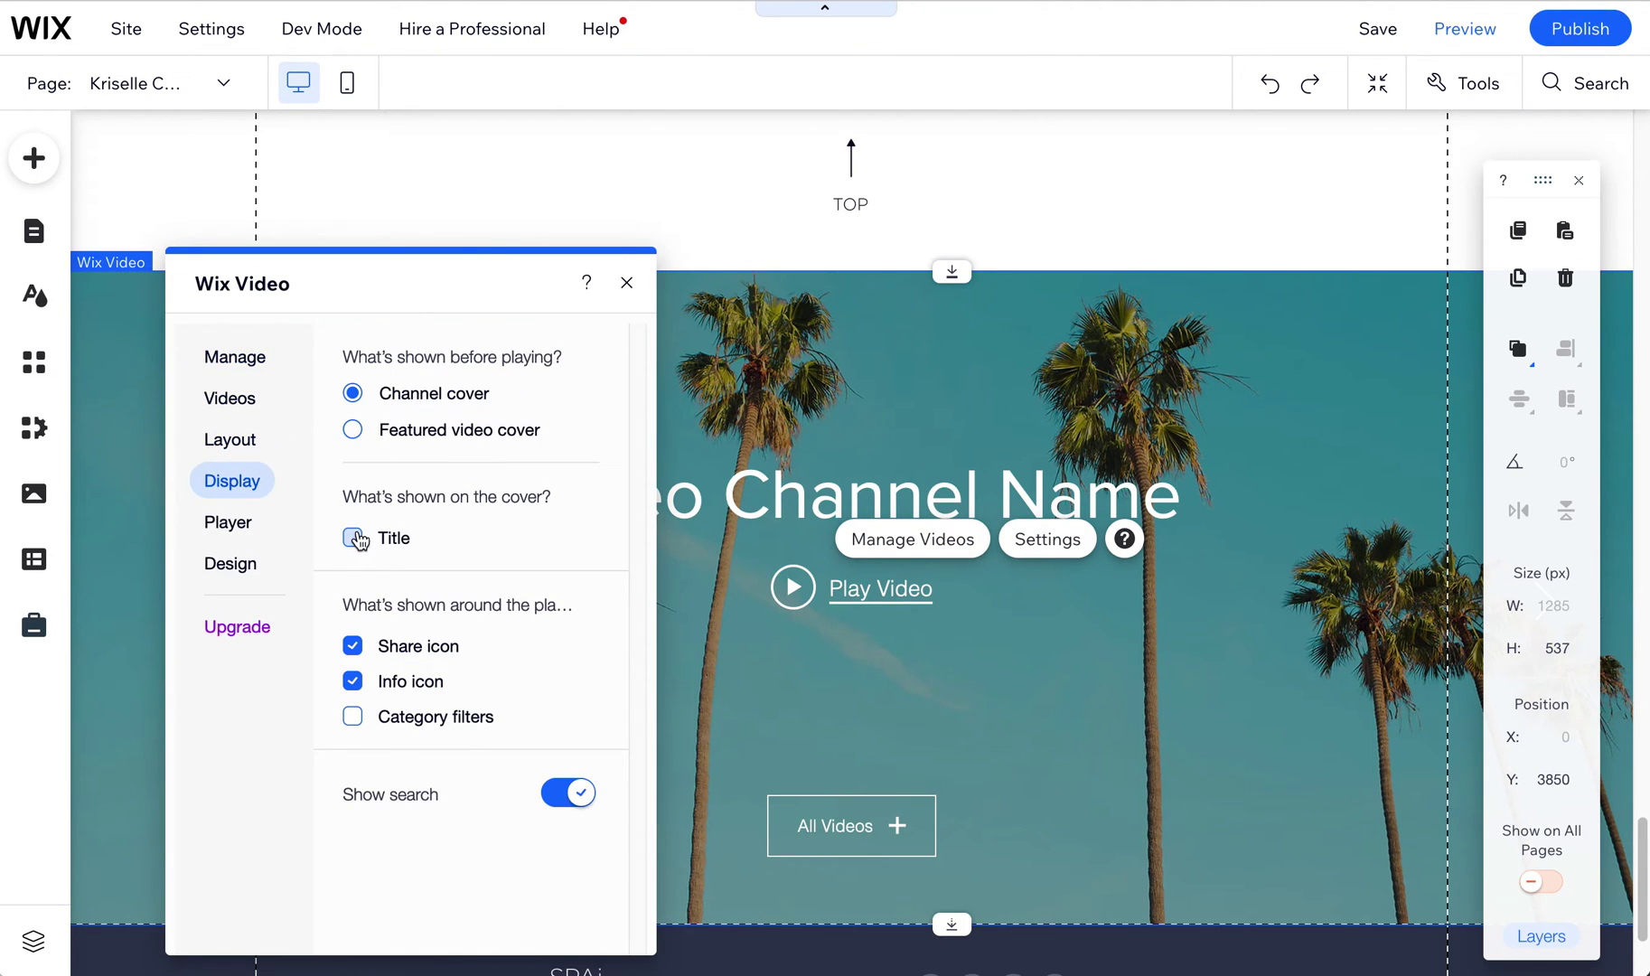
click(353, 647)
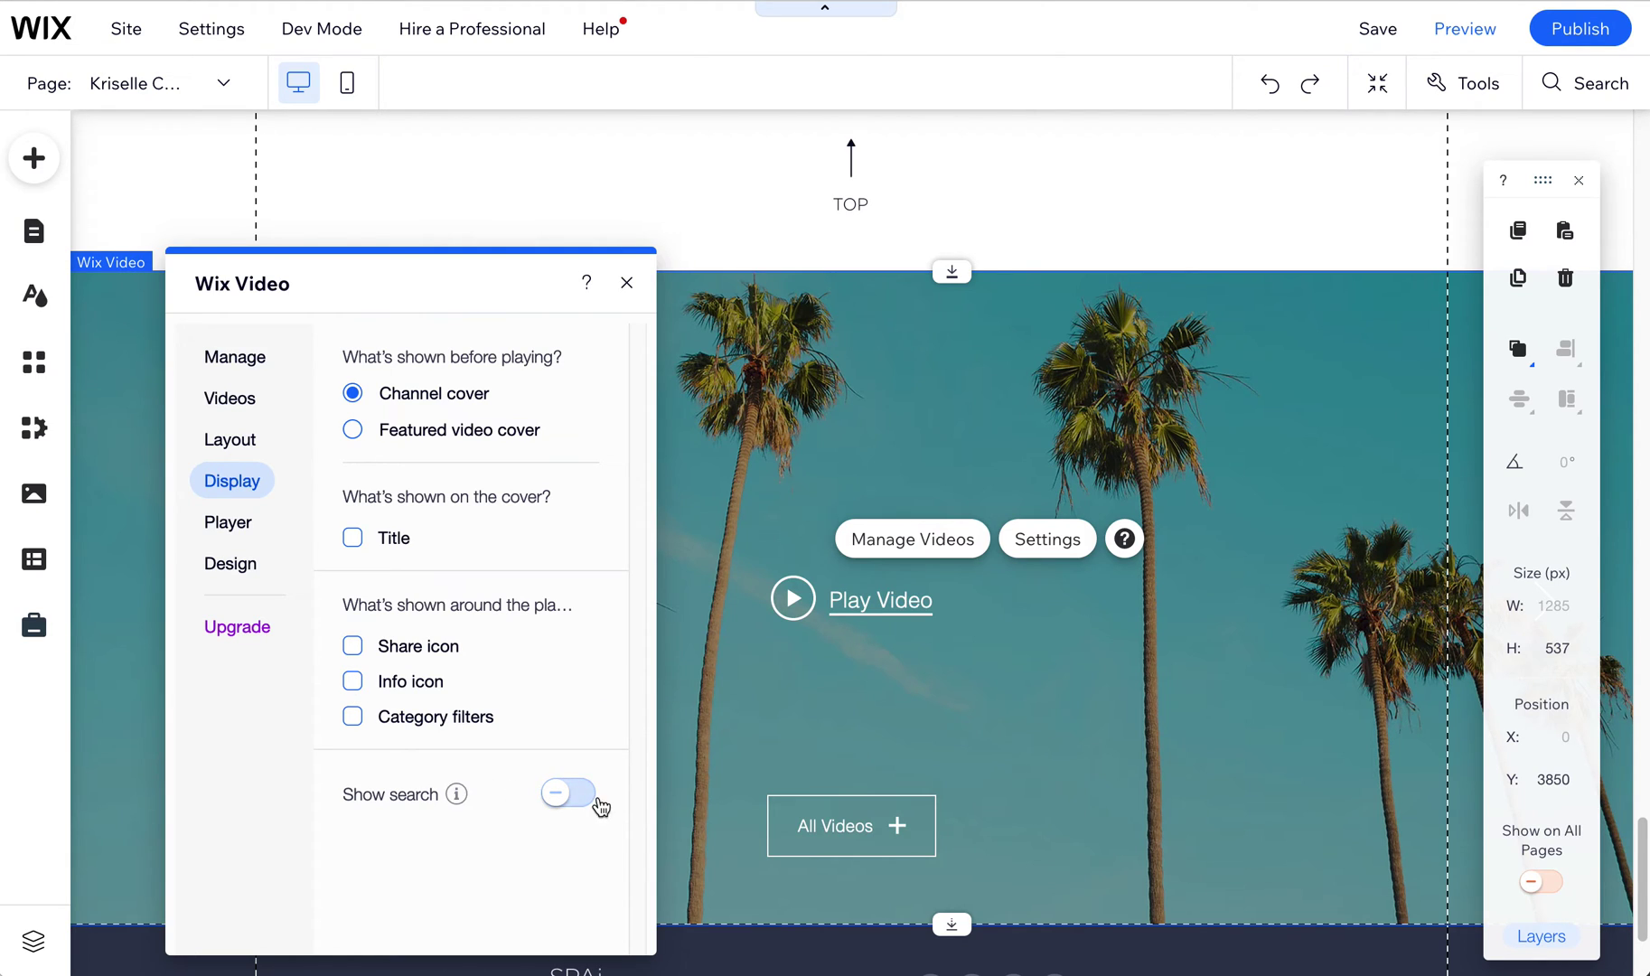
click(370, 436)
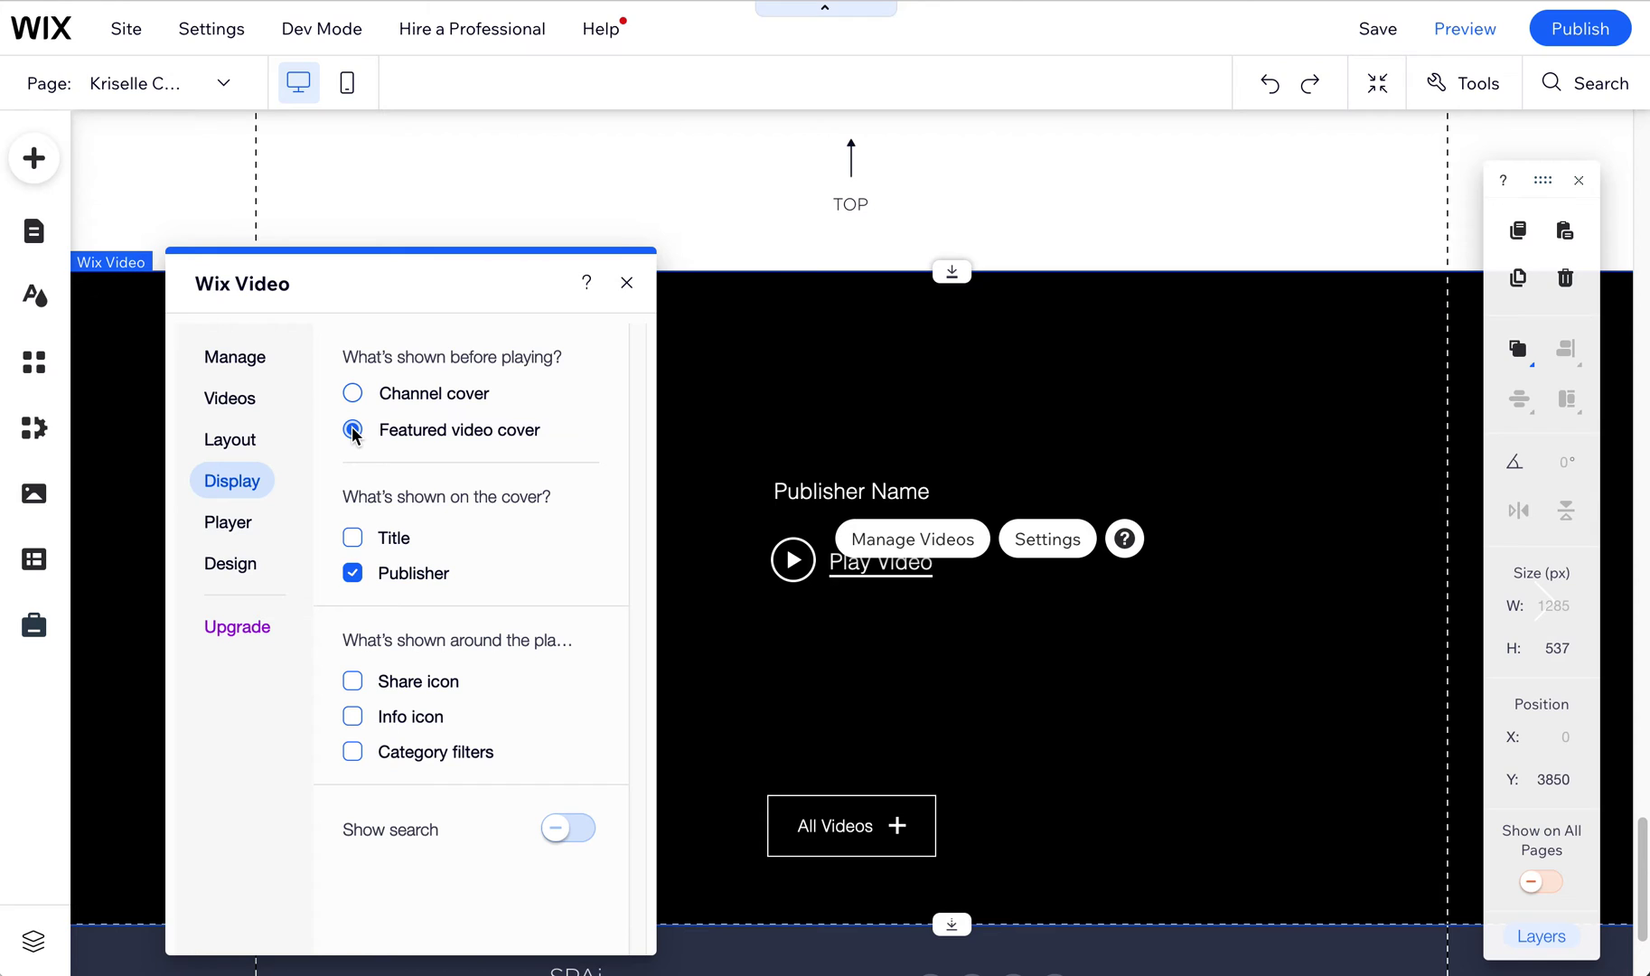
click(354, 576)
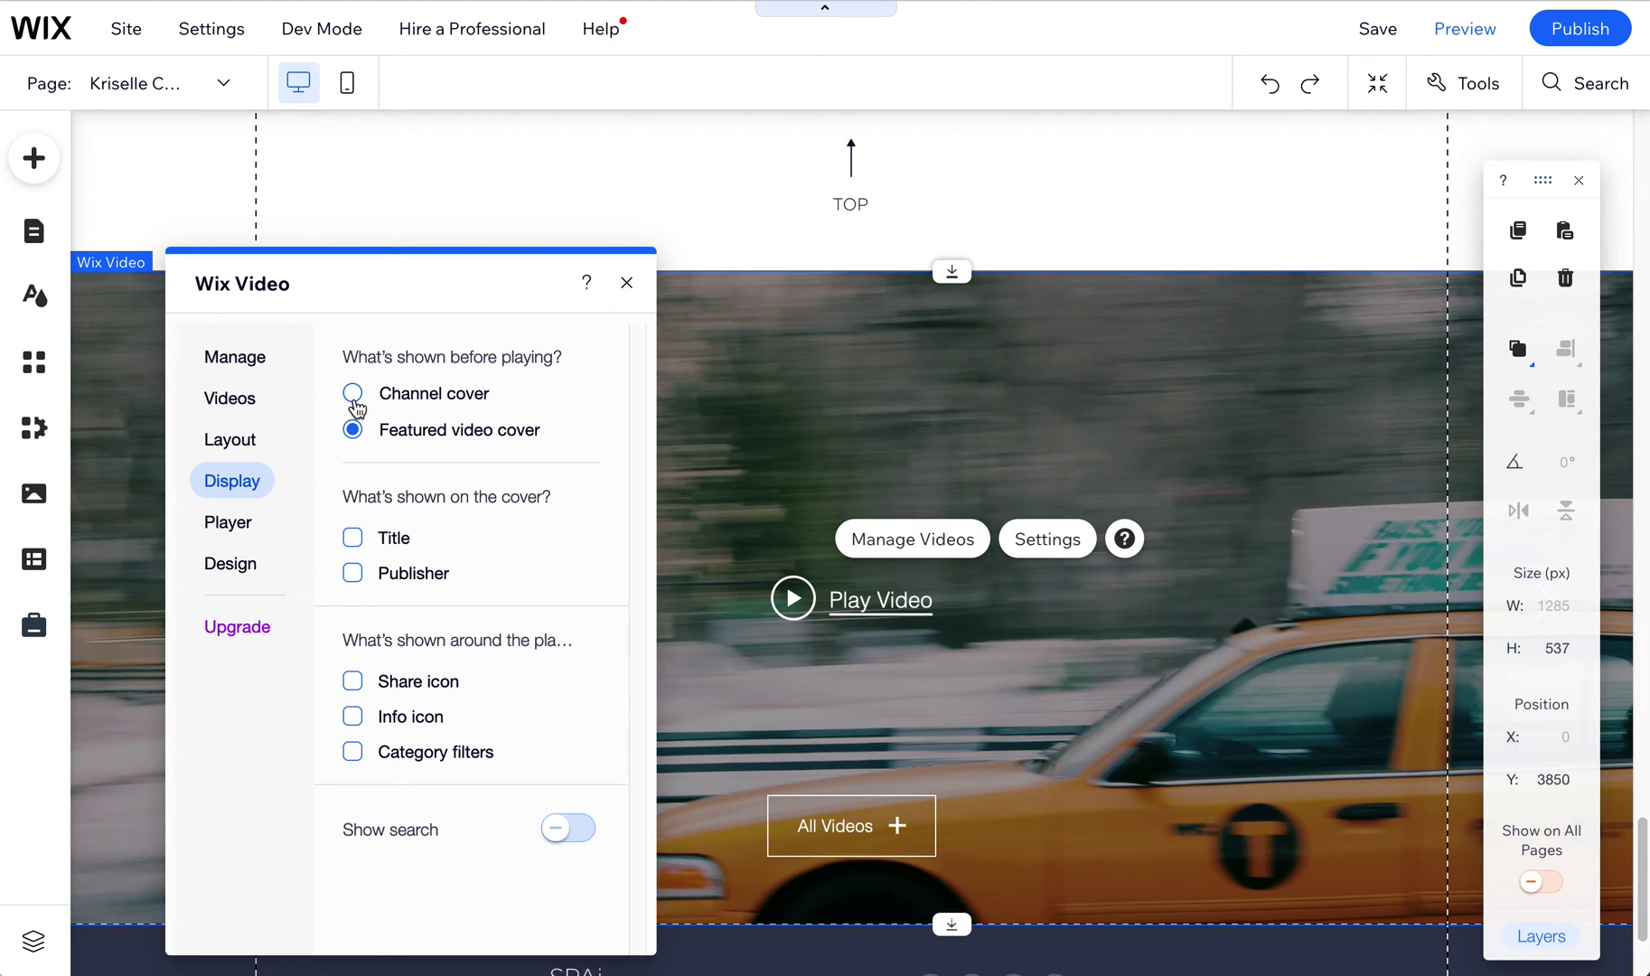
click(353, 393)
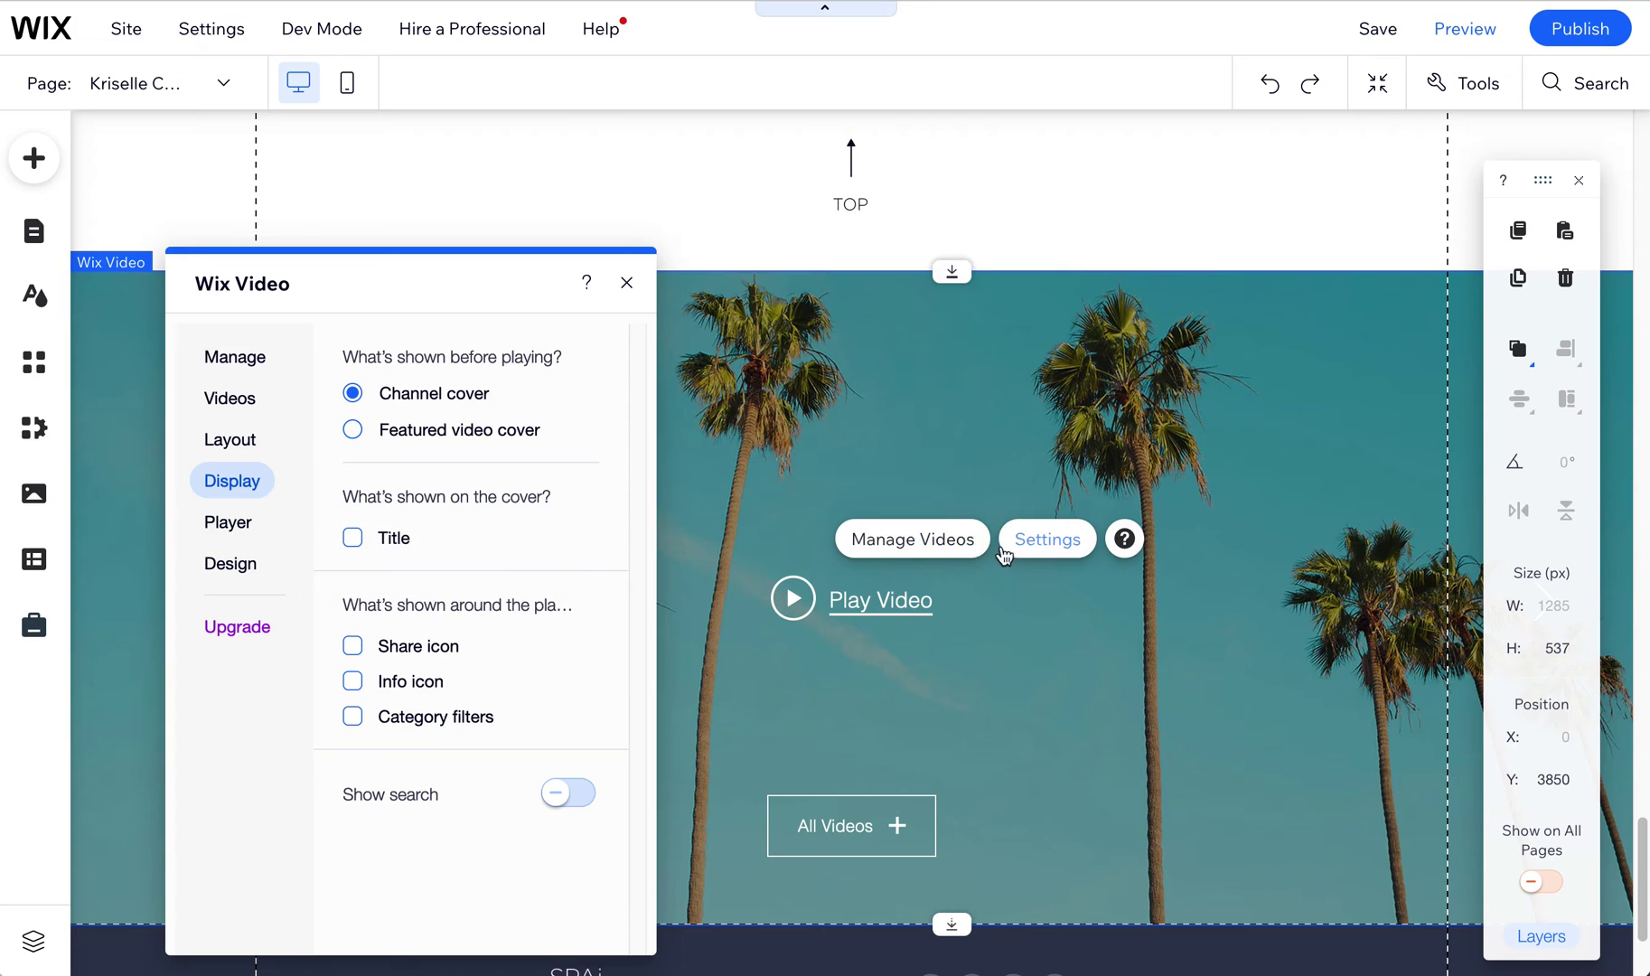
Step: Turn off video info, share icon, thumbnails, playback speed and quality in Player settings
click(235, 532)
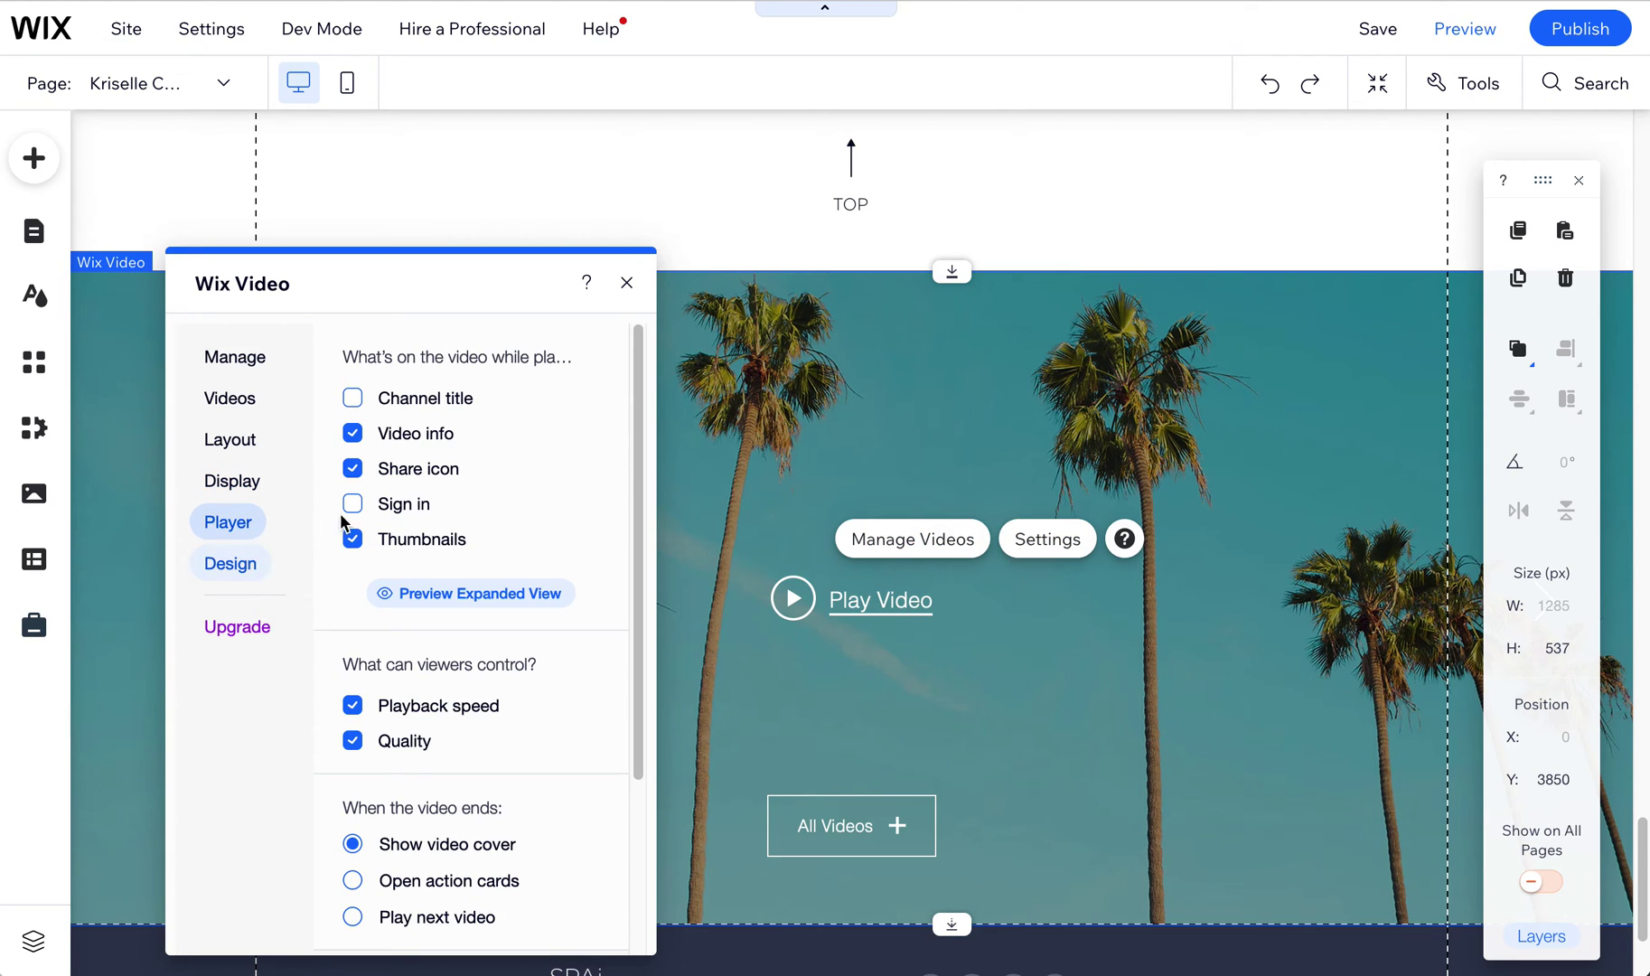
click(353, 435)
click(352, 468)
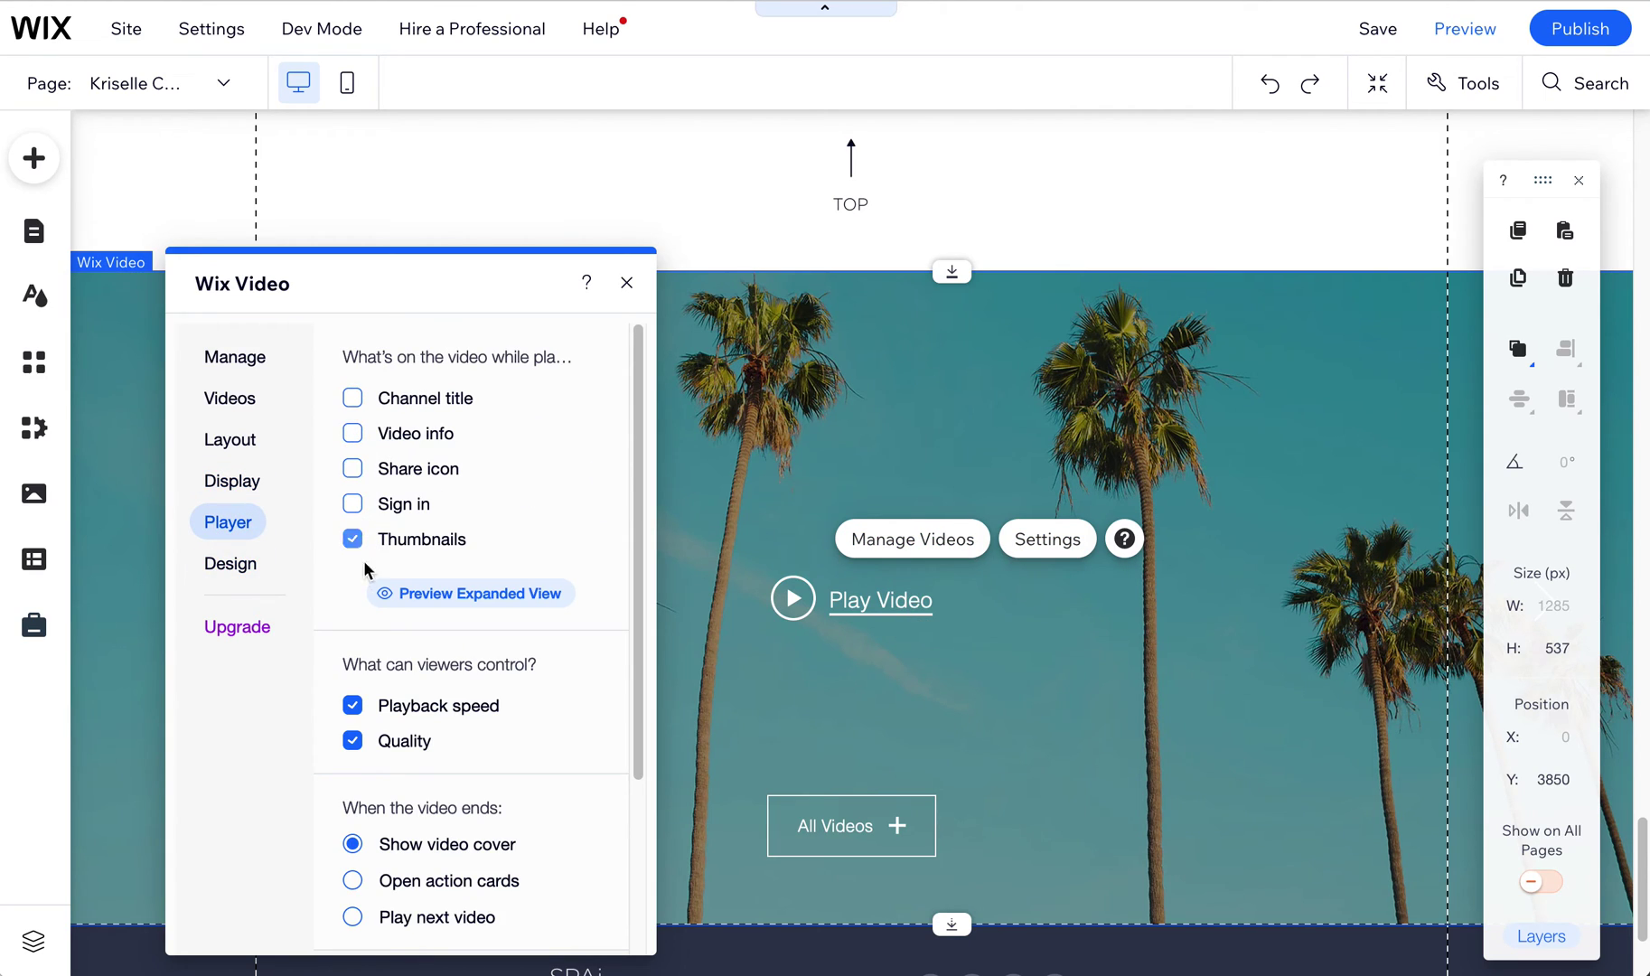
click(353, 538)
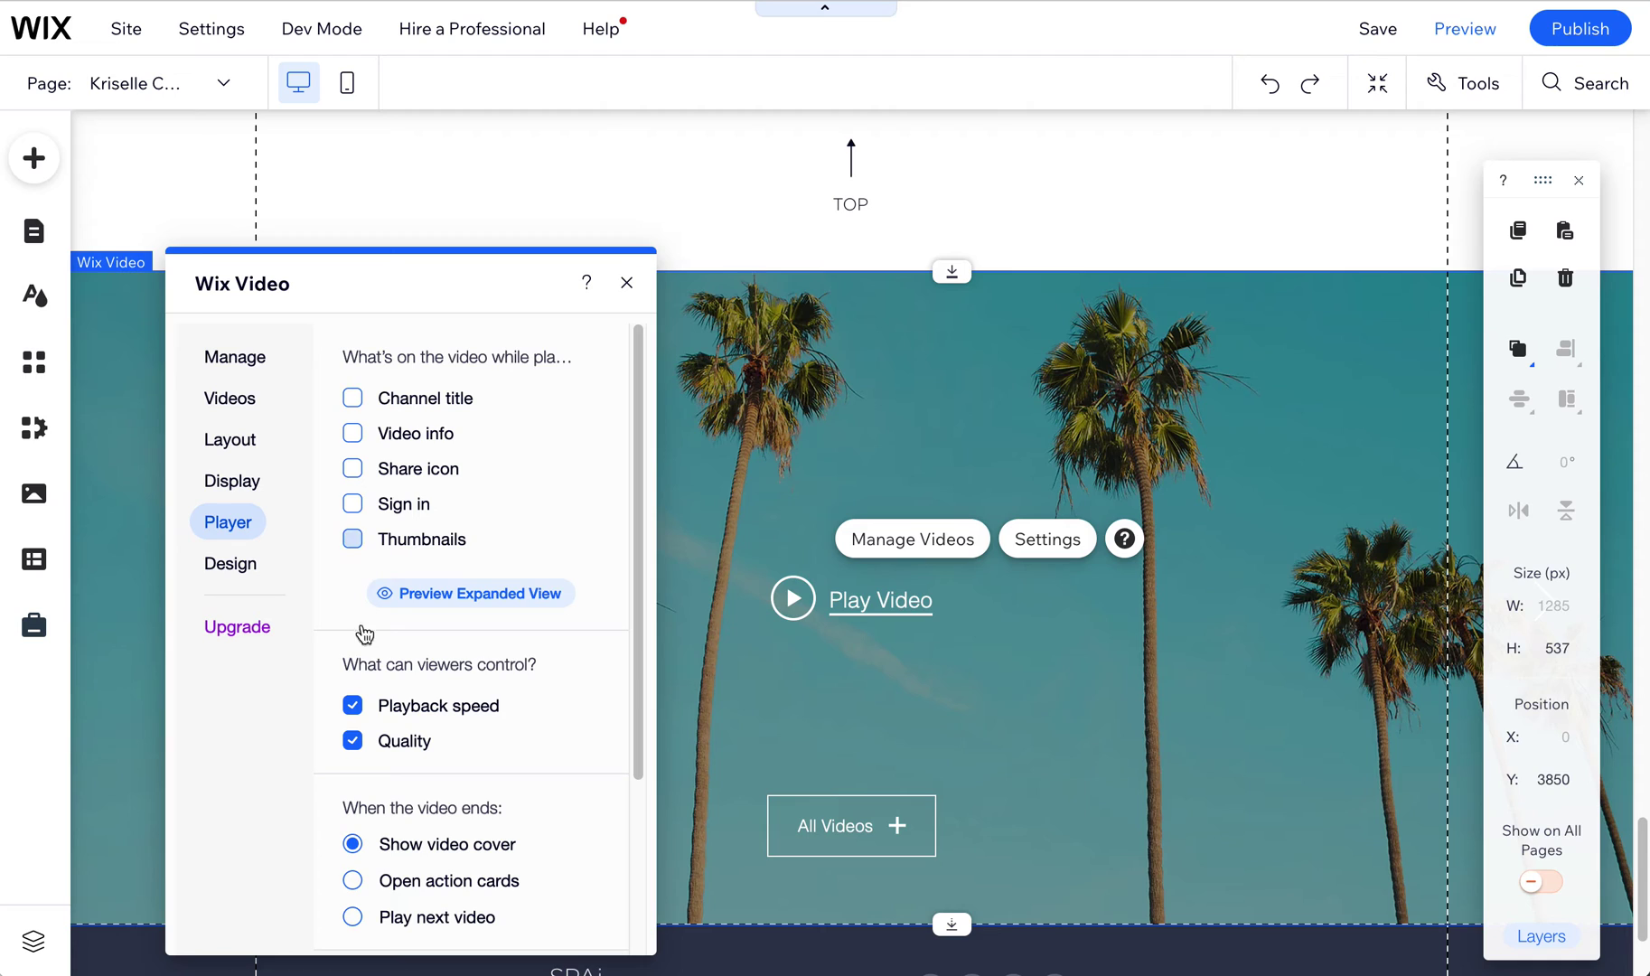
click(352, 713)
click(352, 741)
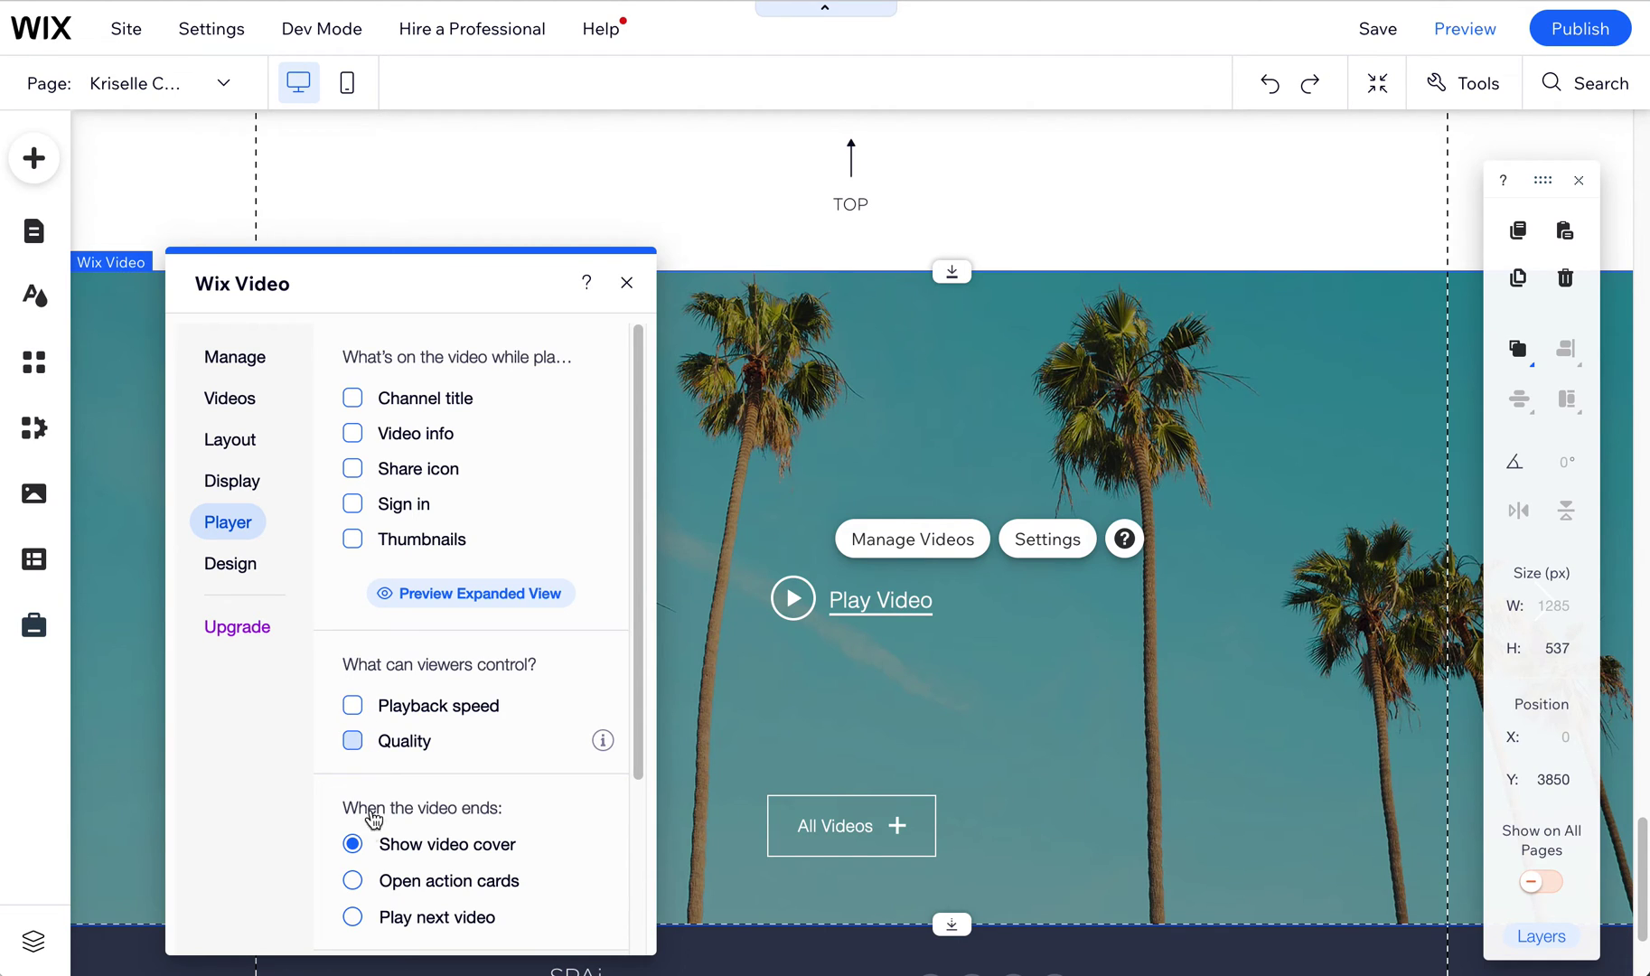
scroll(395, 861, down, 1)
scroll(394, 861, down, 3)
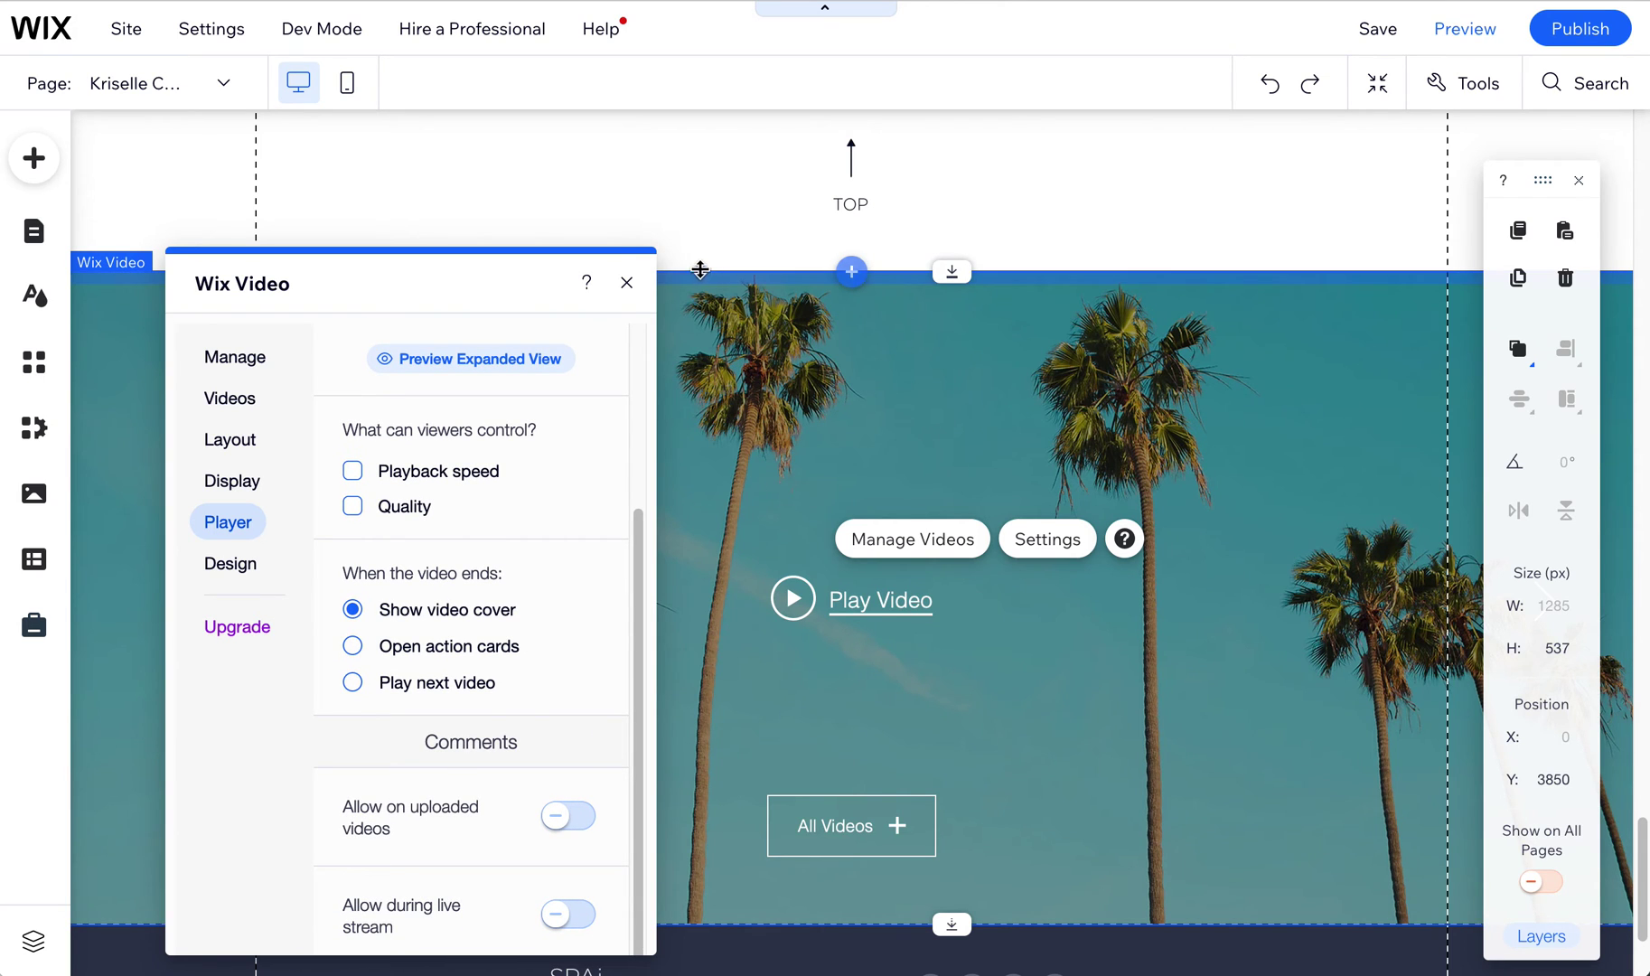
Step: Close the settings, delete the Wix Video strip and confirm removing the Wix Video app
click(627, 283)
scroll(992, 771, up, 1)
scroll(992, 771, up, 8)
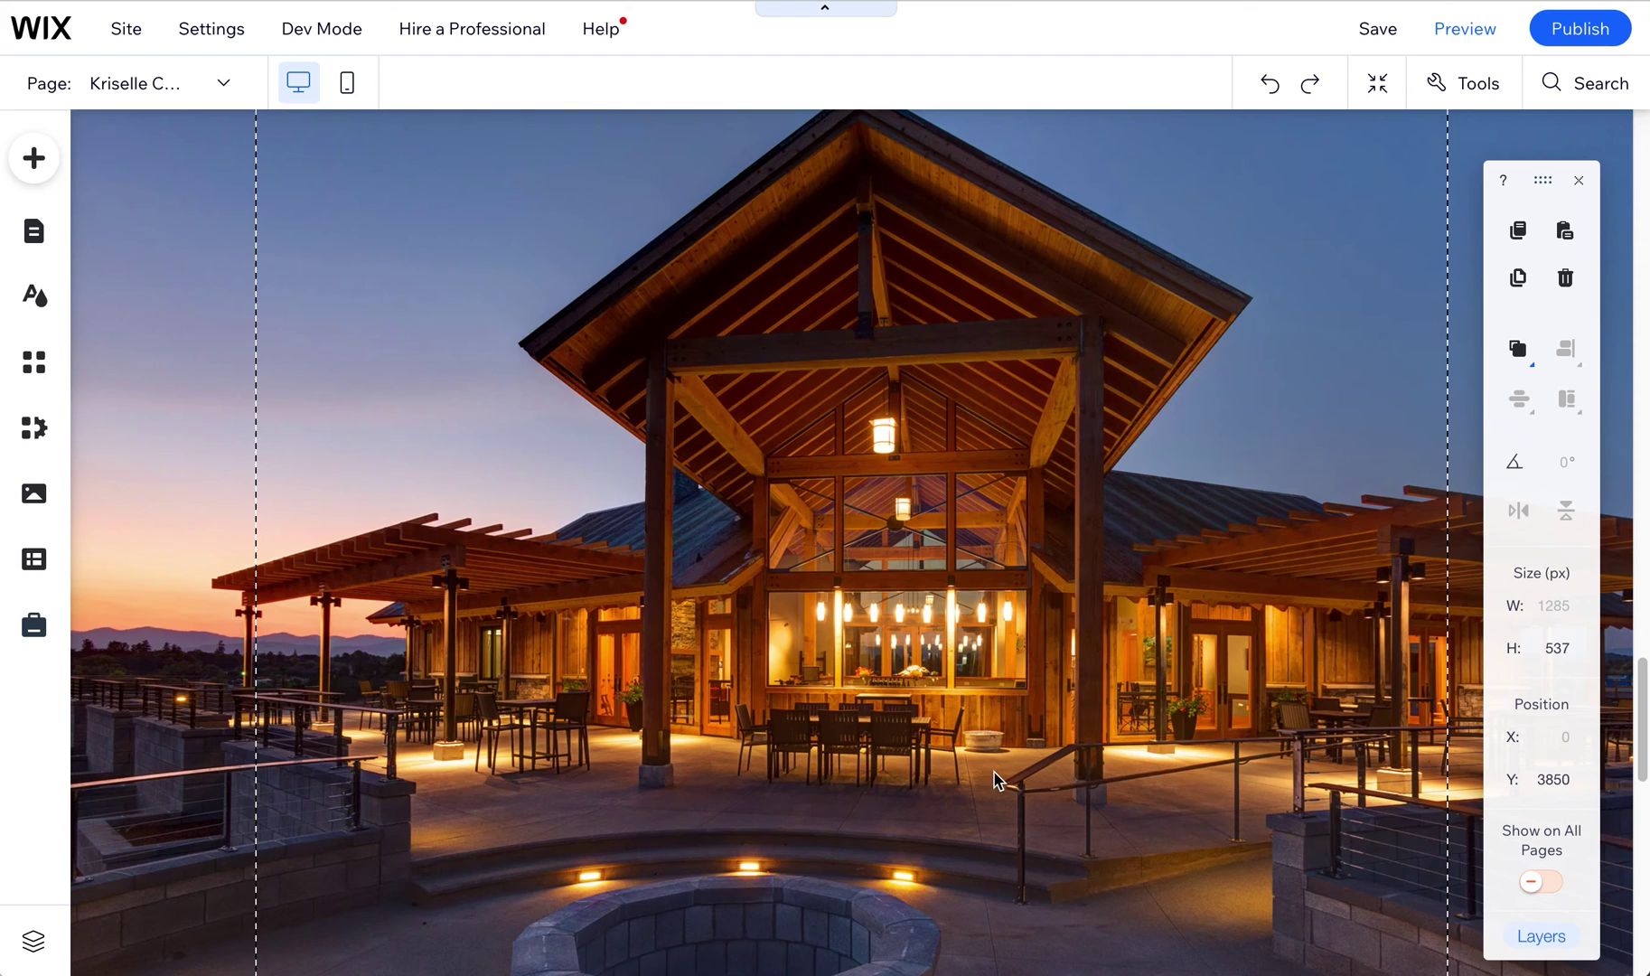
scroll(993, 770, down, 10)
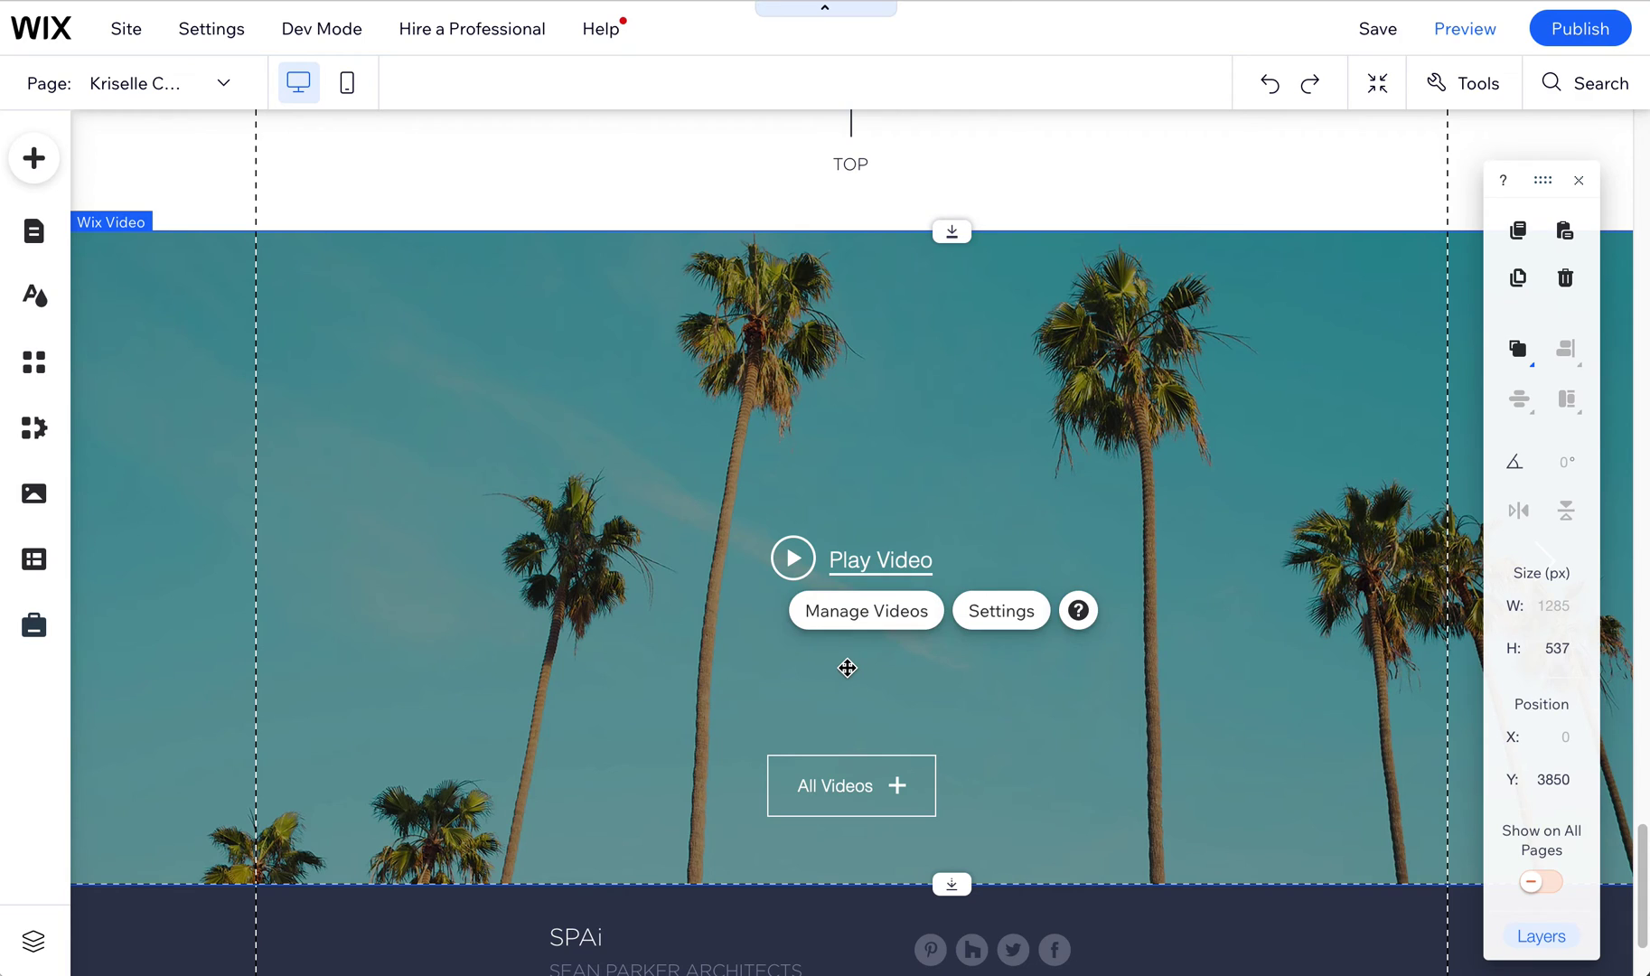
key(Delete)
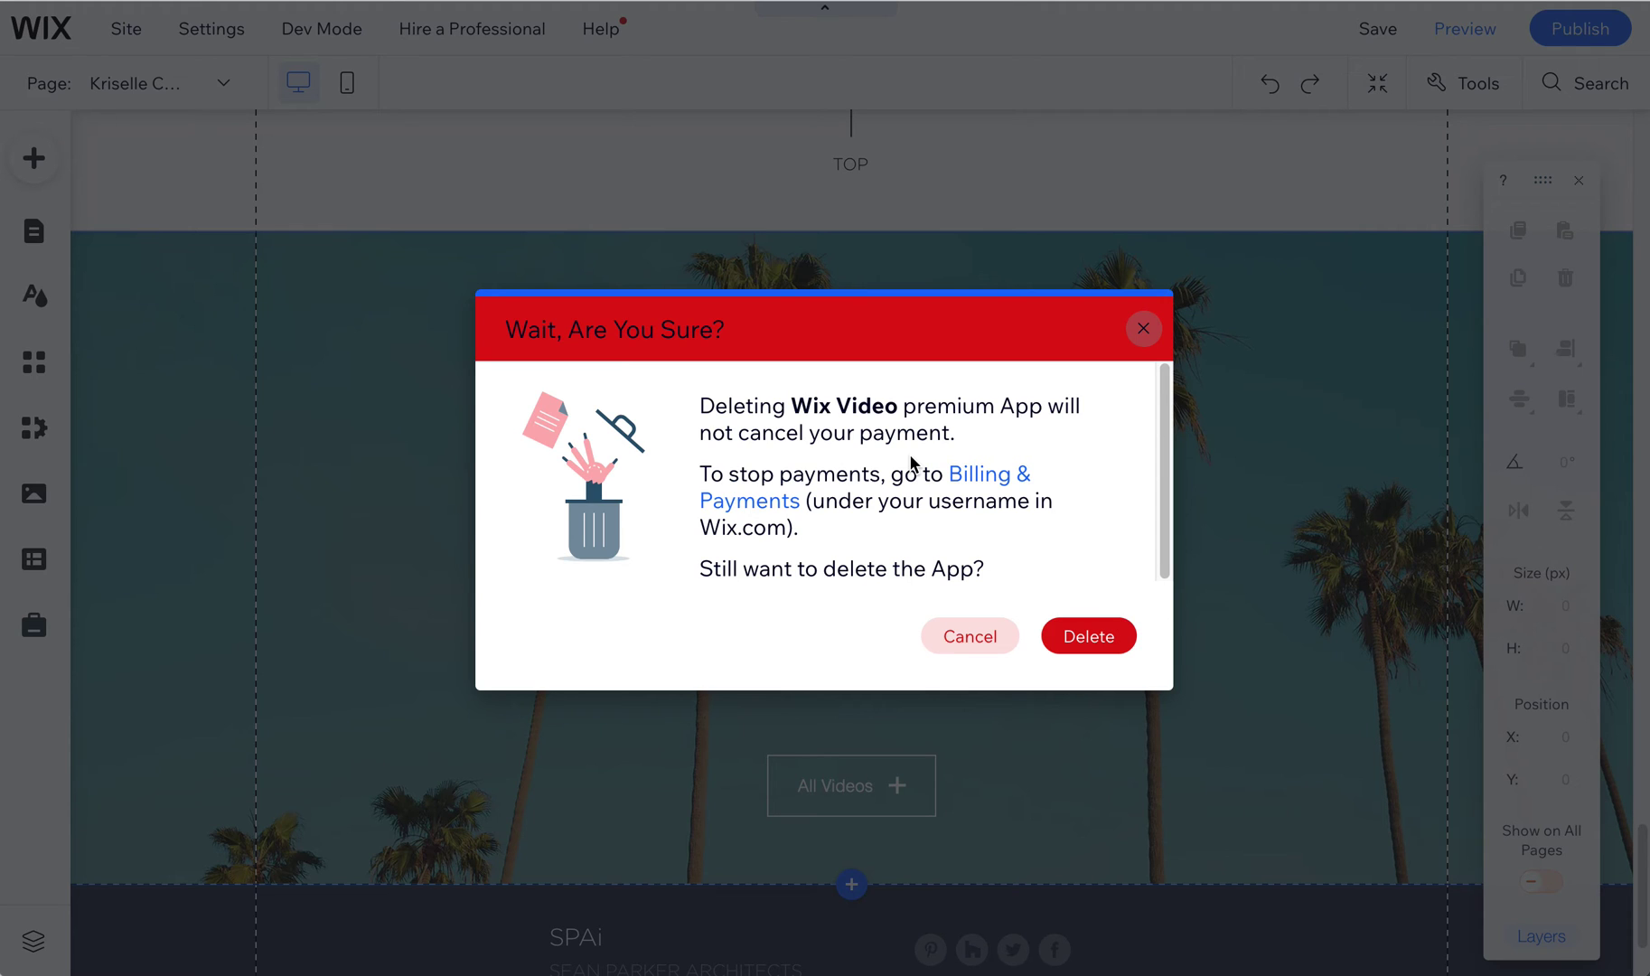
click(1085, 636)
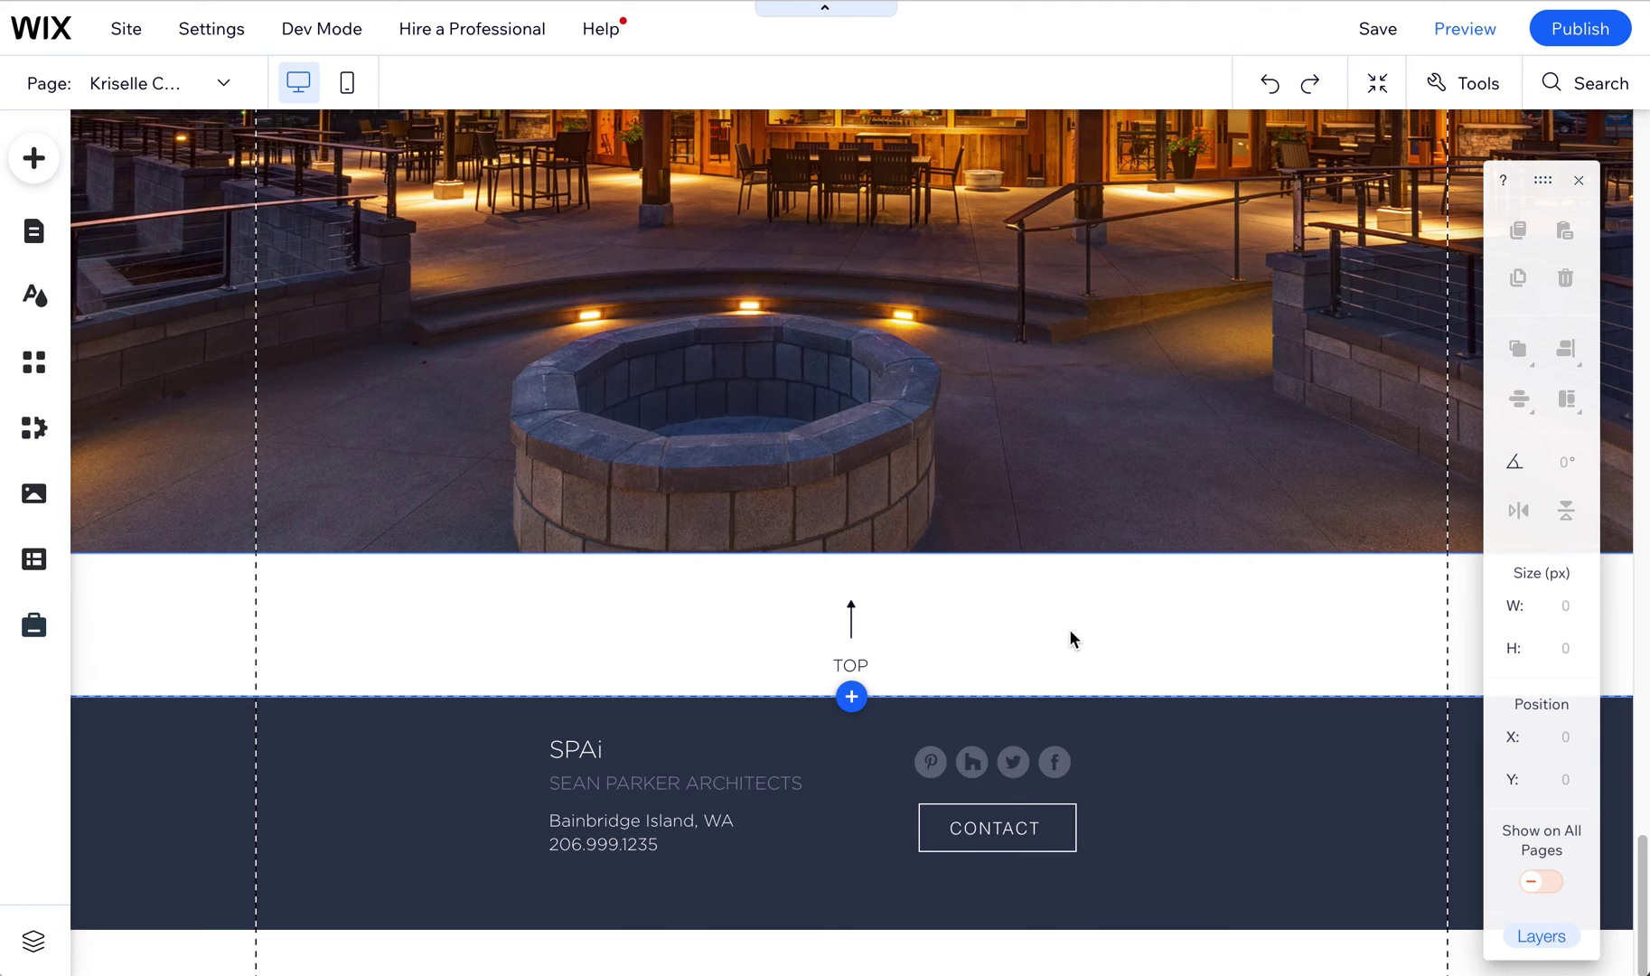
click(28, 165)
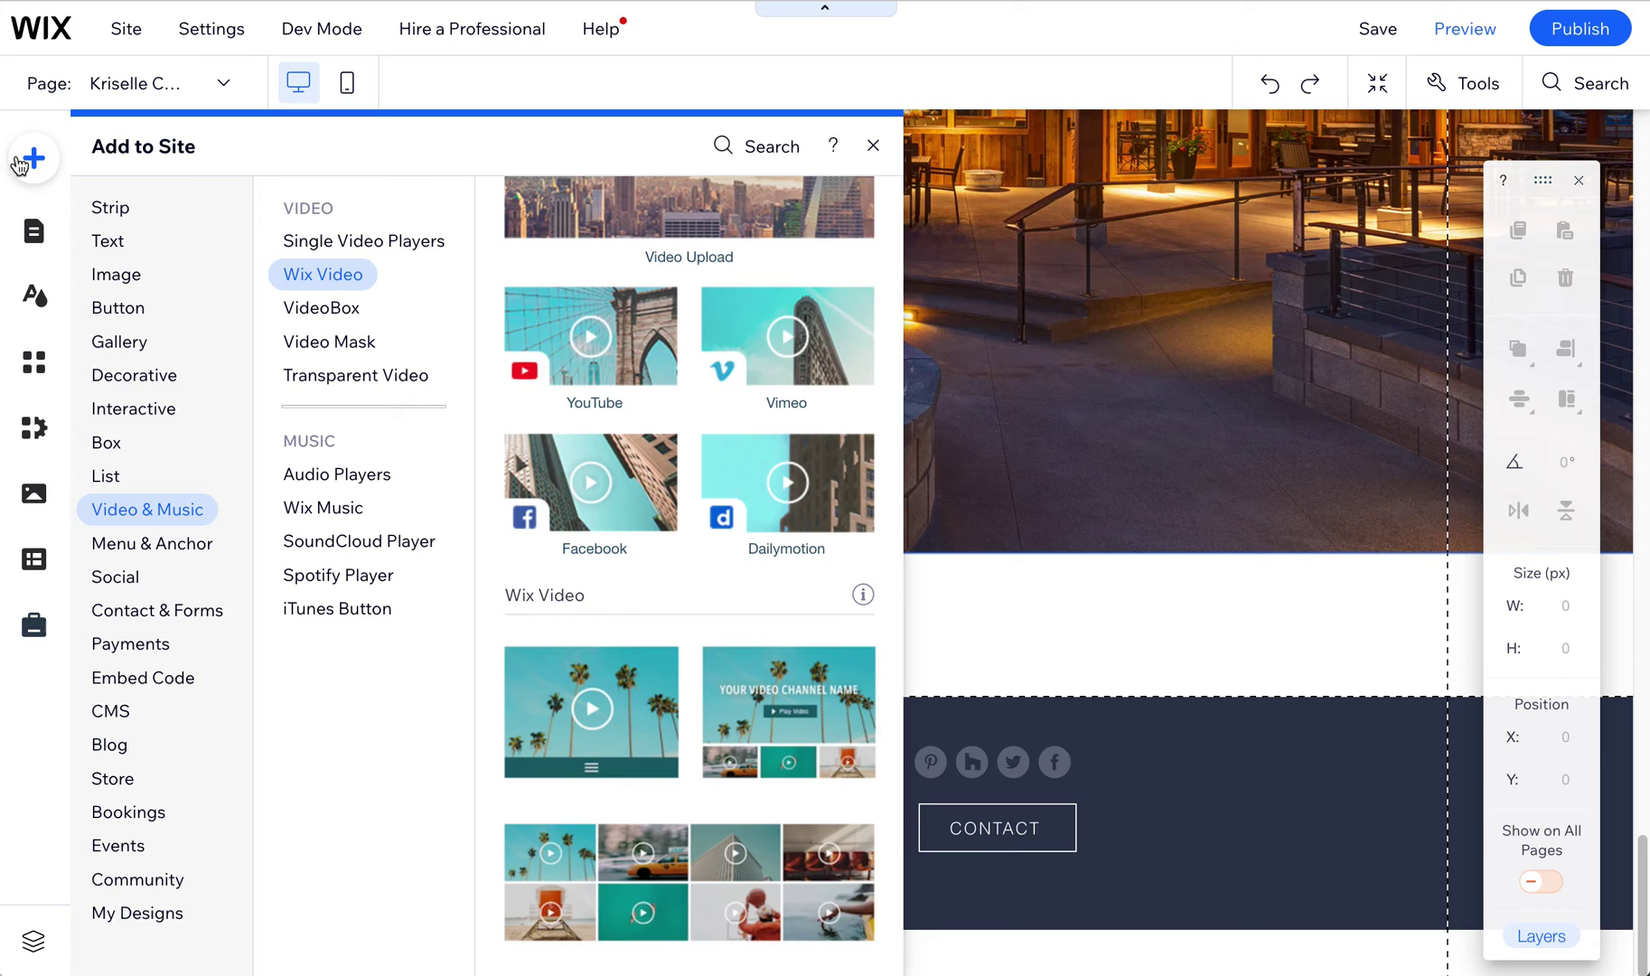
click(187, 541)
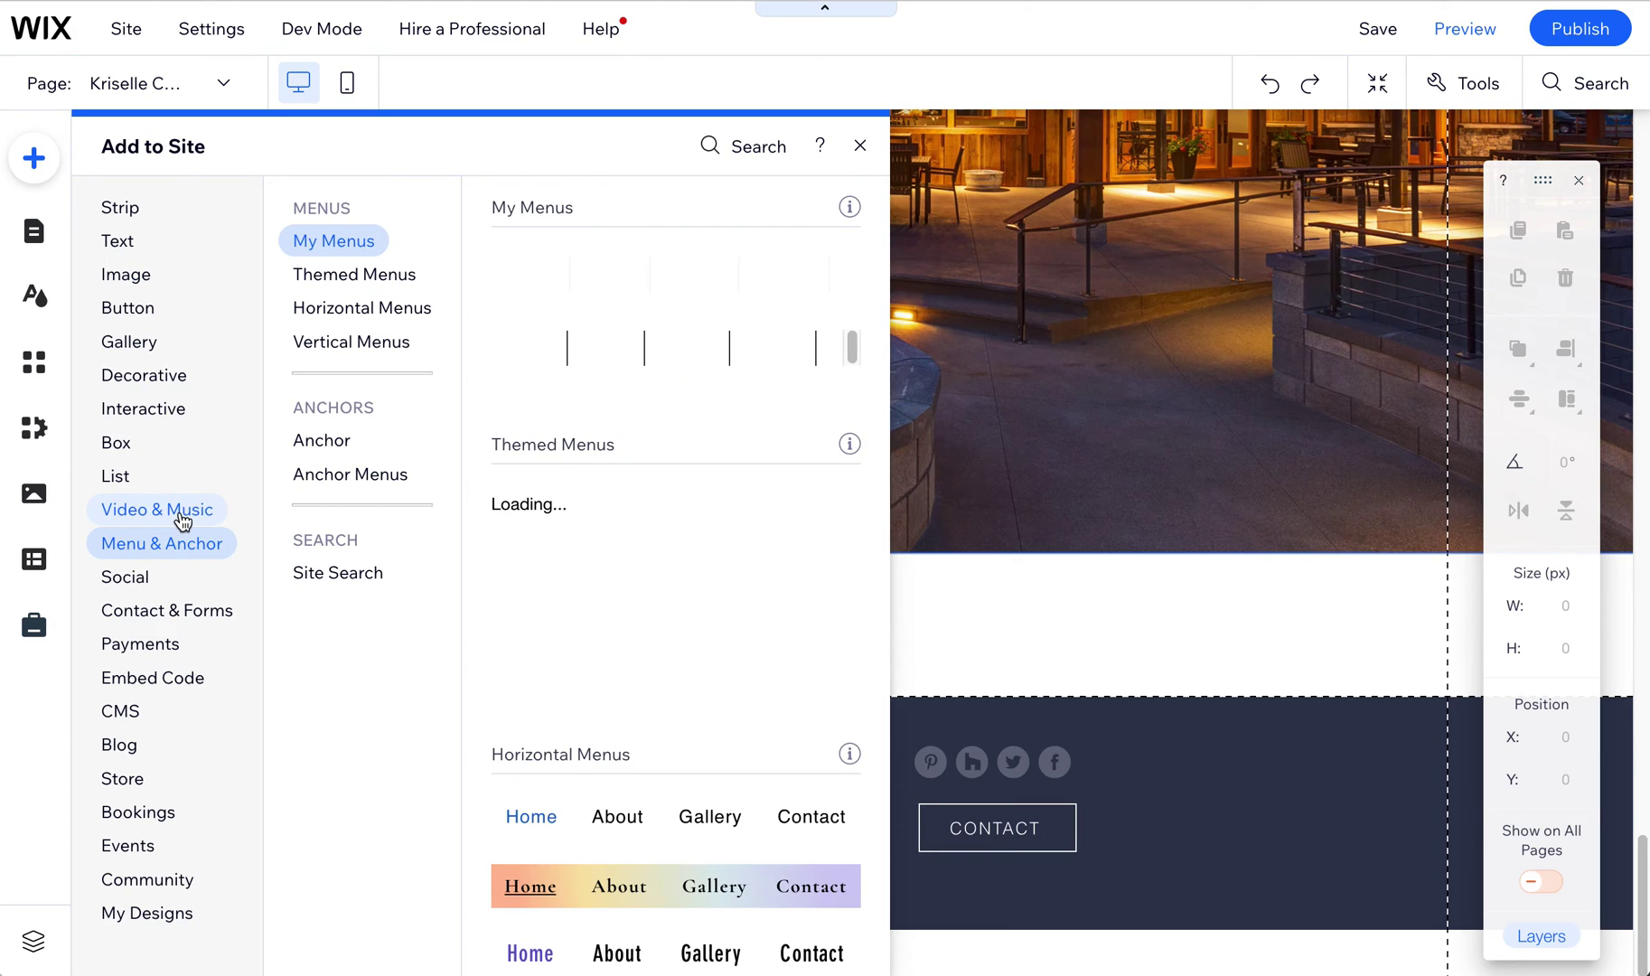
click(176, 511)
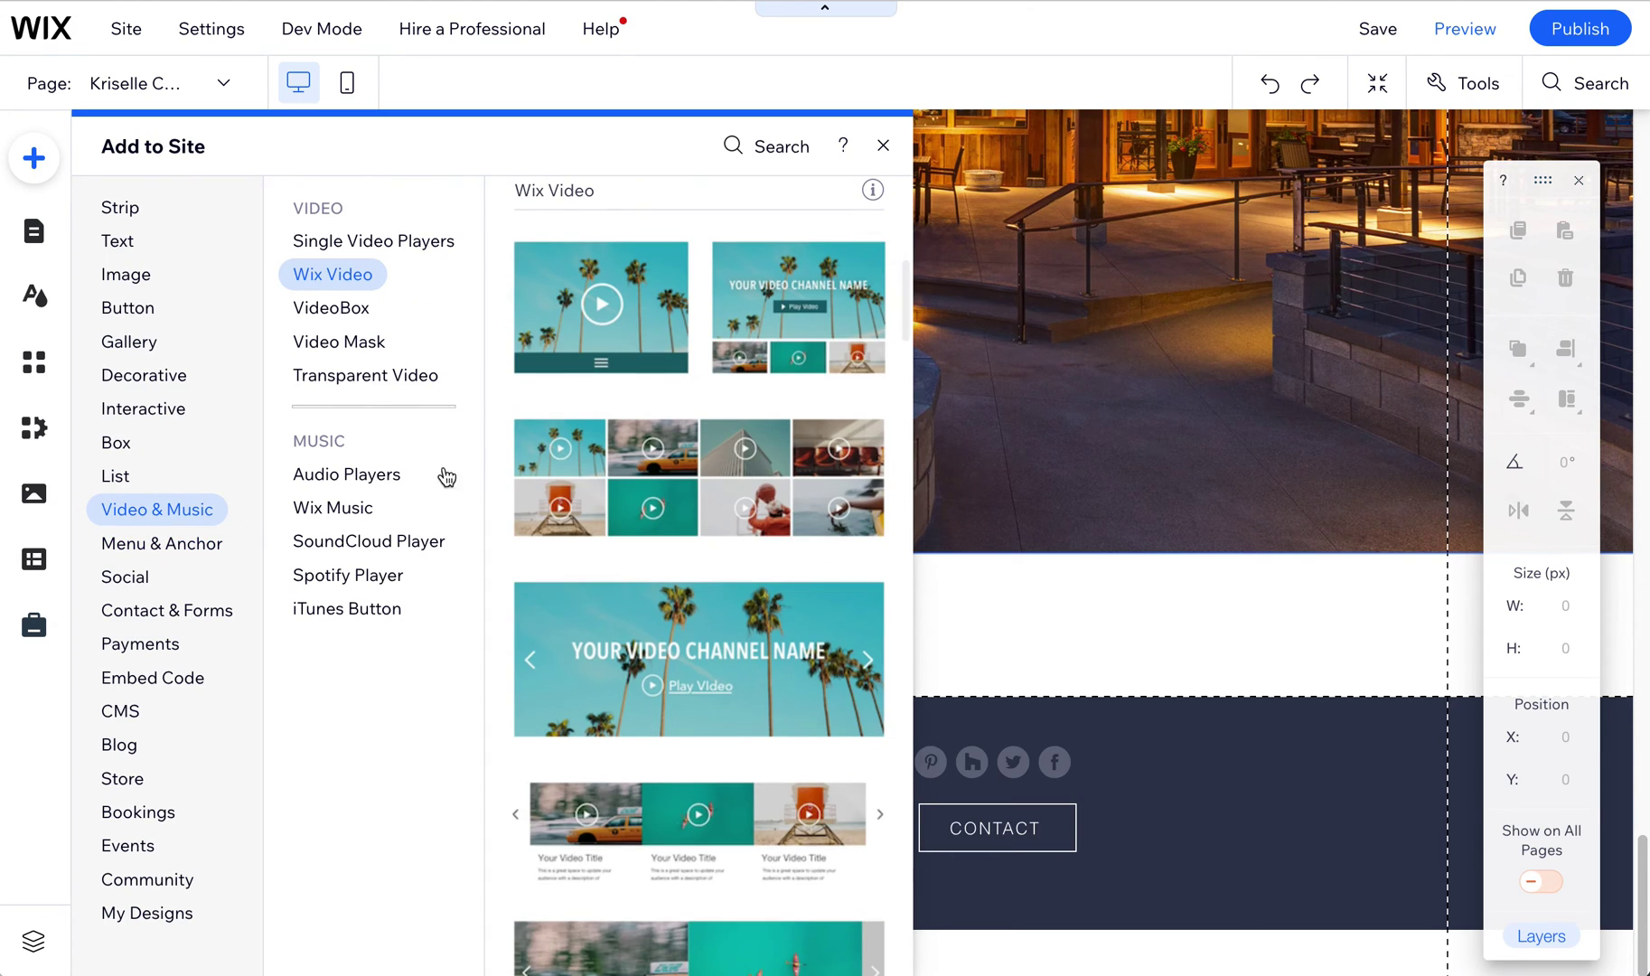
scroll(653, 544, down, 1)
scroll(652, 544, down, 3)
scroll(632, 515, up, 6)
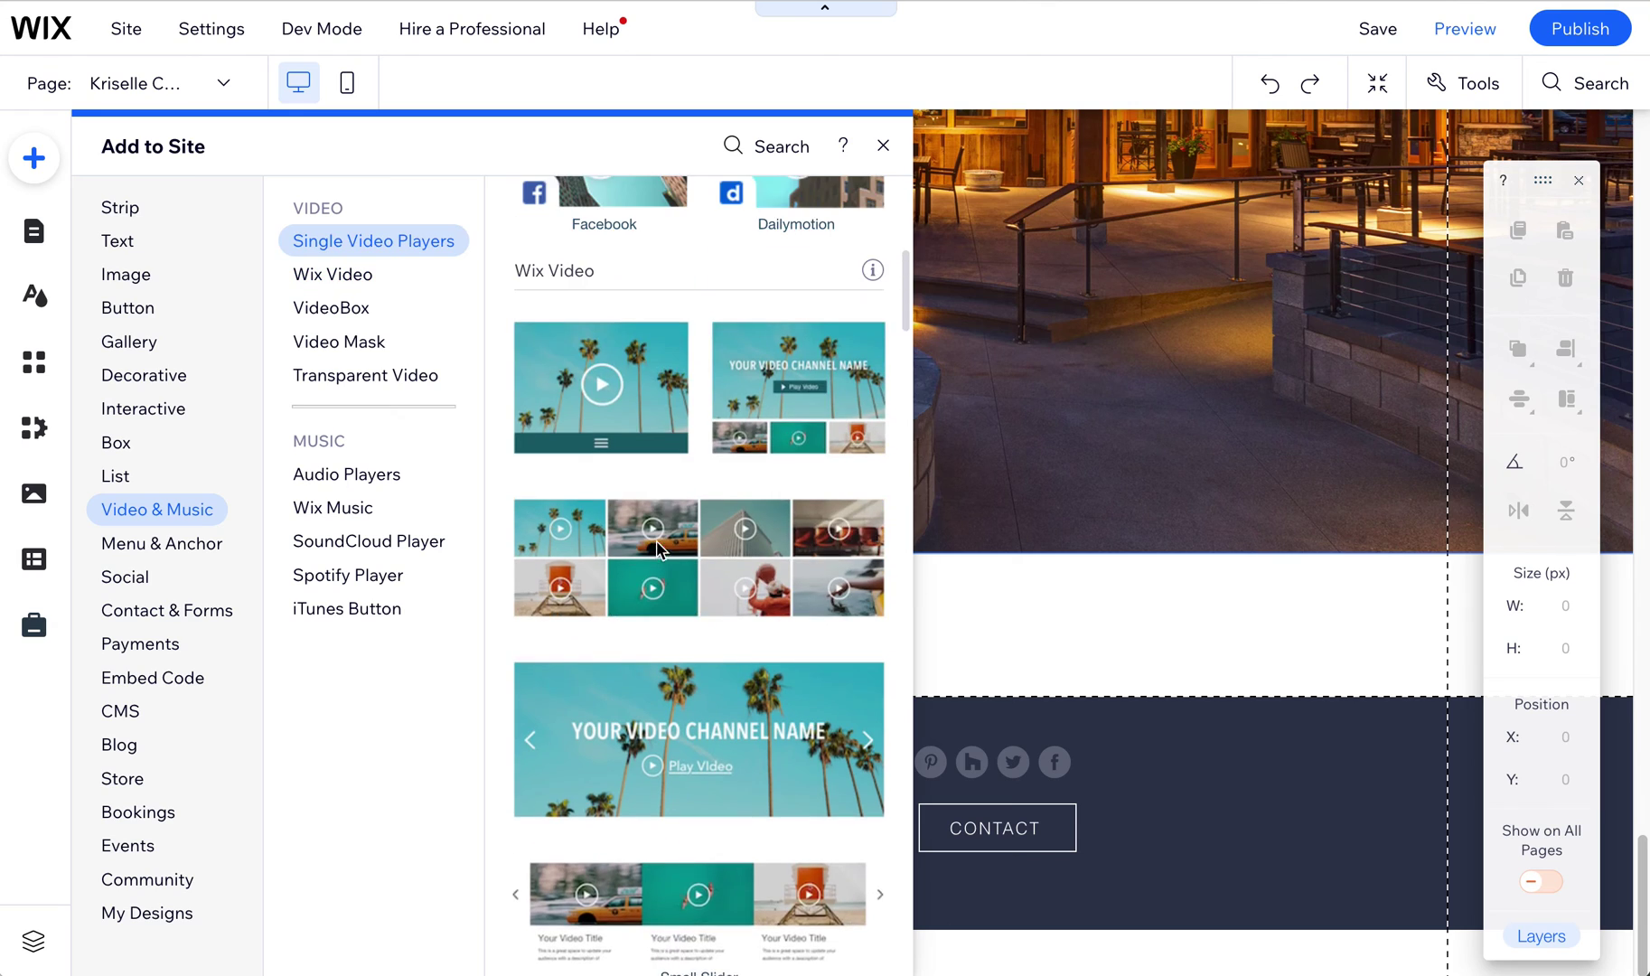
click(335, 276)
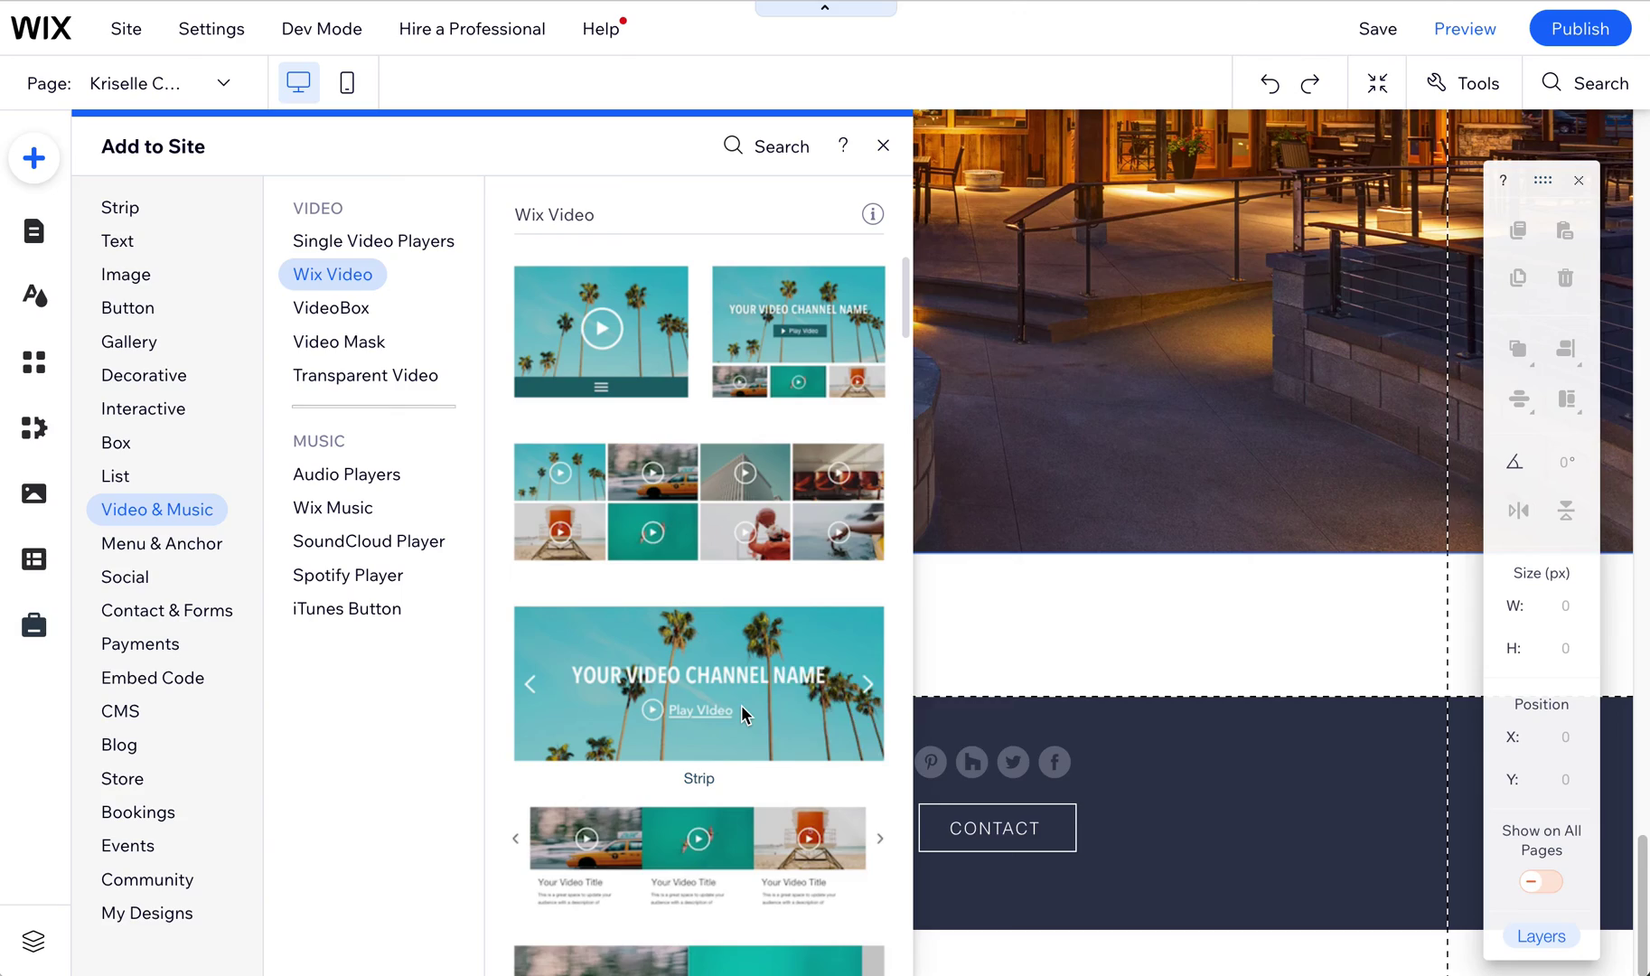
mouse_move(870, 212)
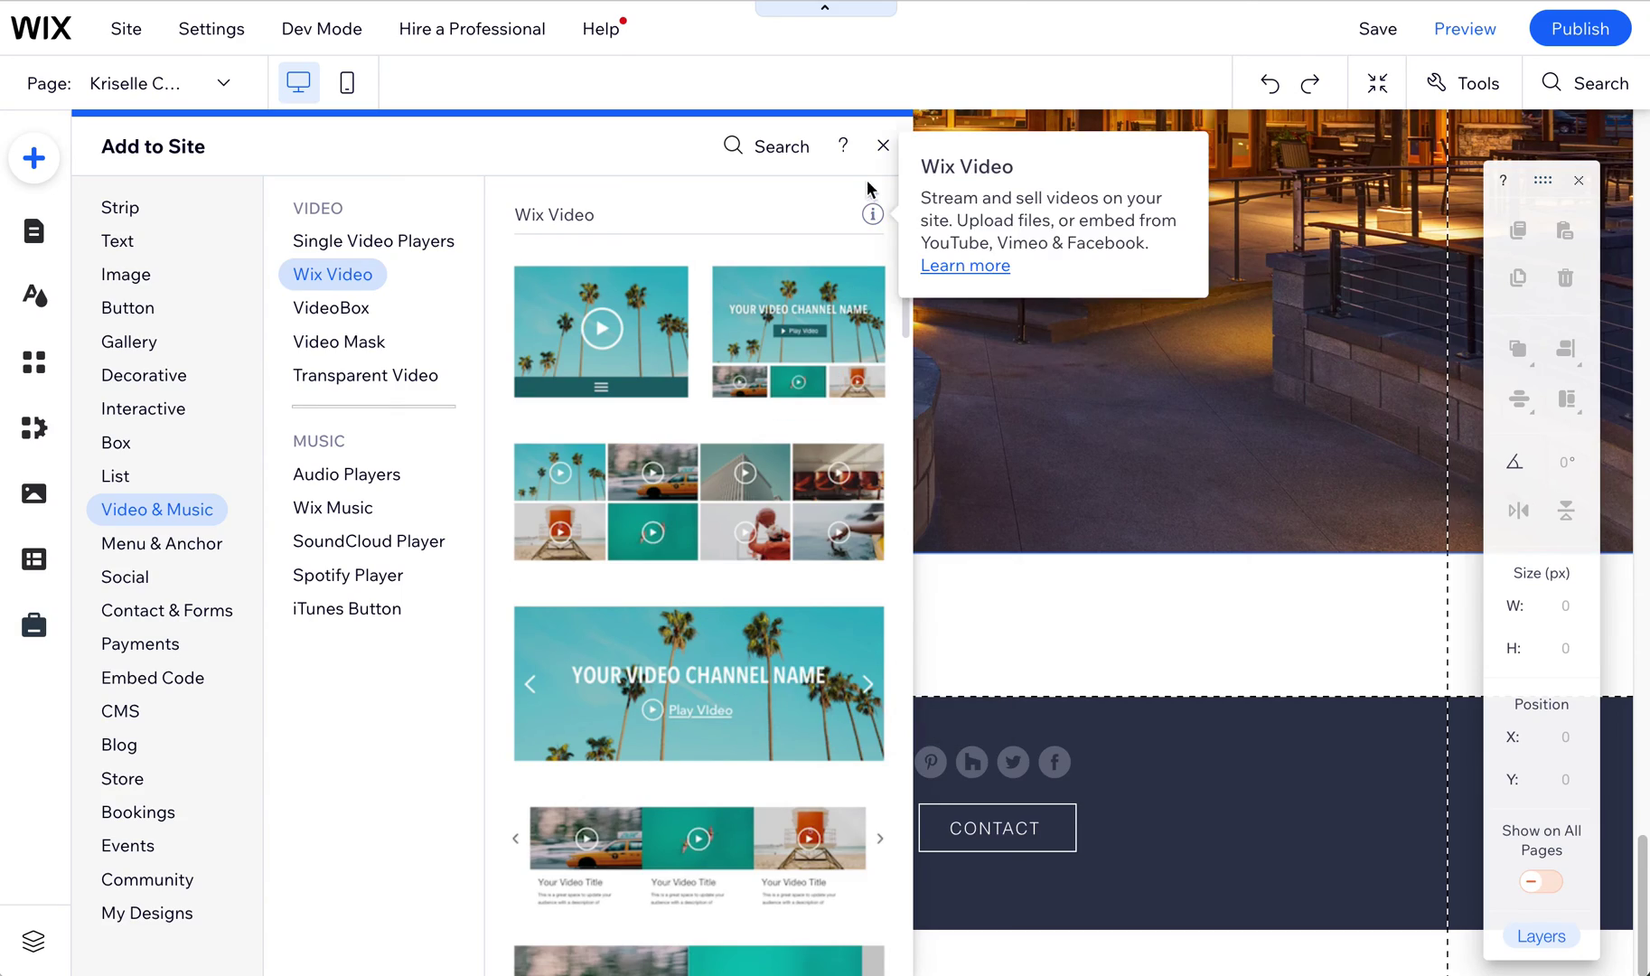
click(882, 146)
scroll(1116, 647, up, 10)
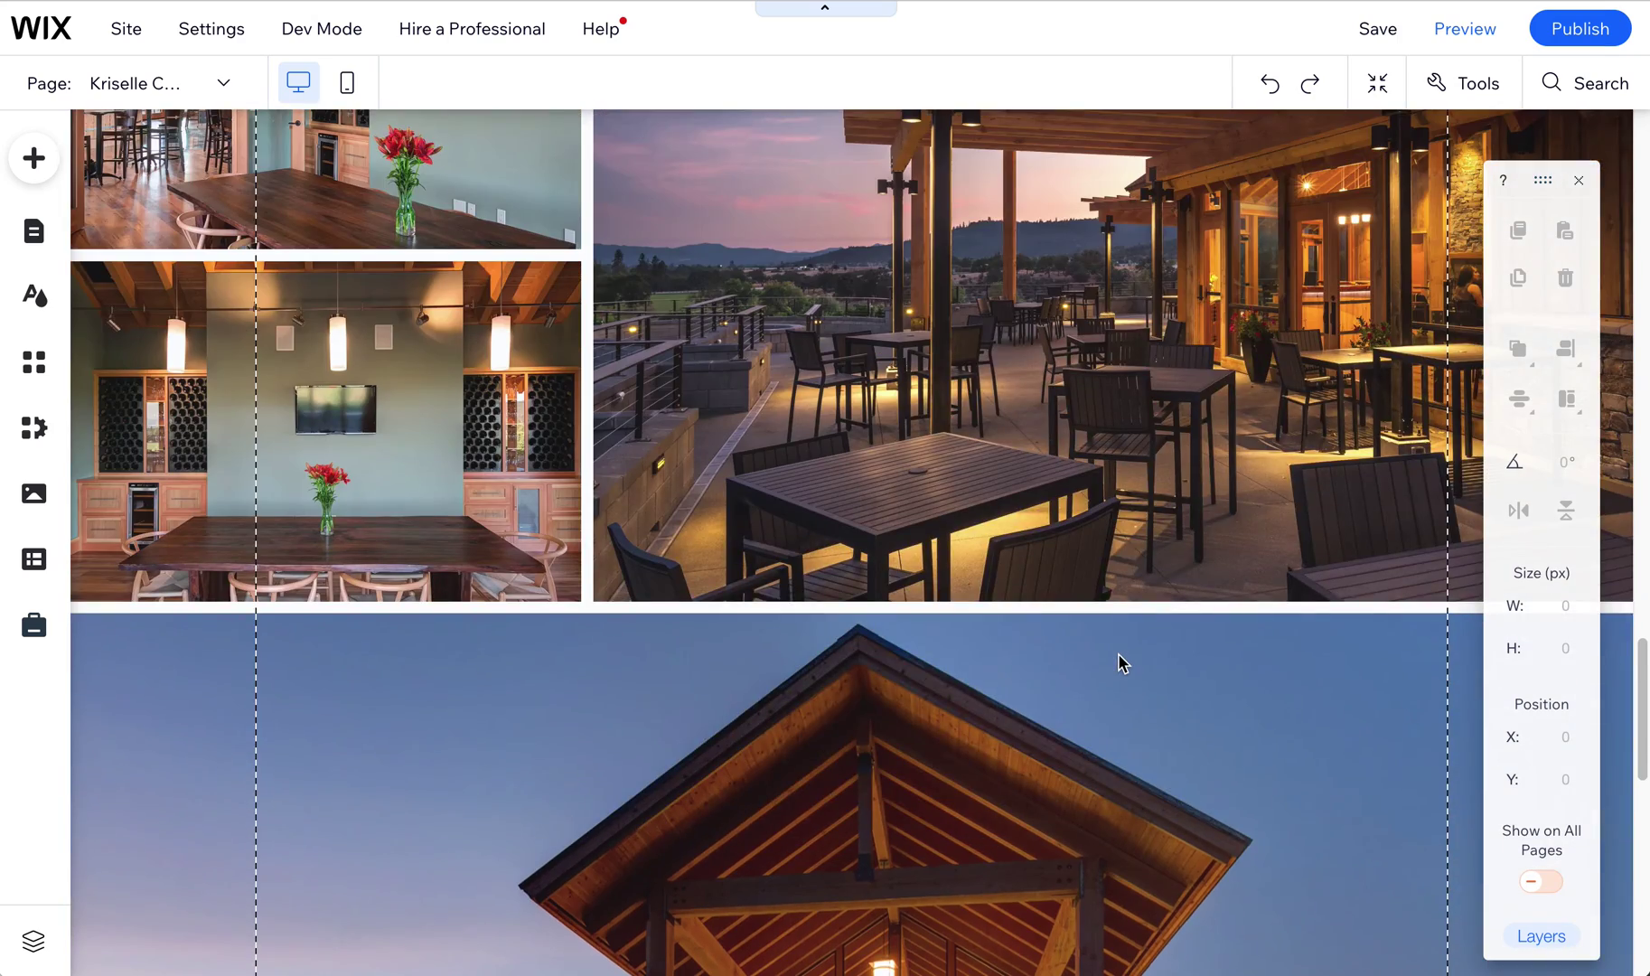
Step: Delete the single video player and drag the Pro Gallery up below Back to Projects, to Y 1198
scroll(1117, 654, up, 15)
scroll(1107, 652, down, 4)
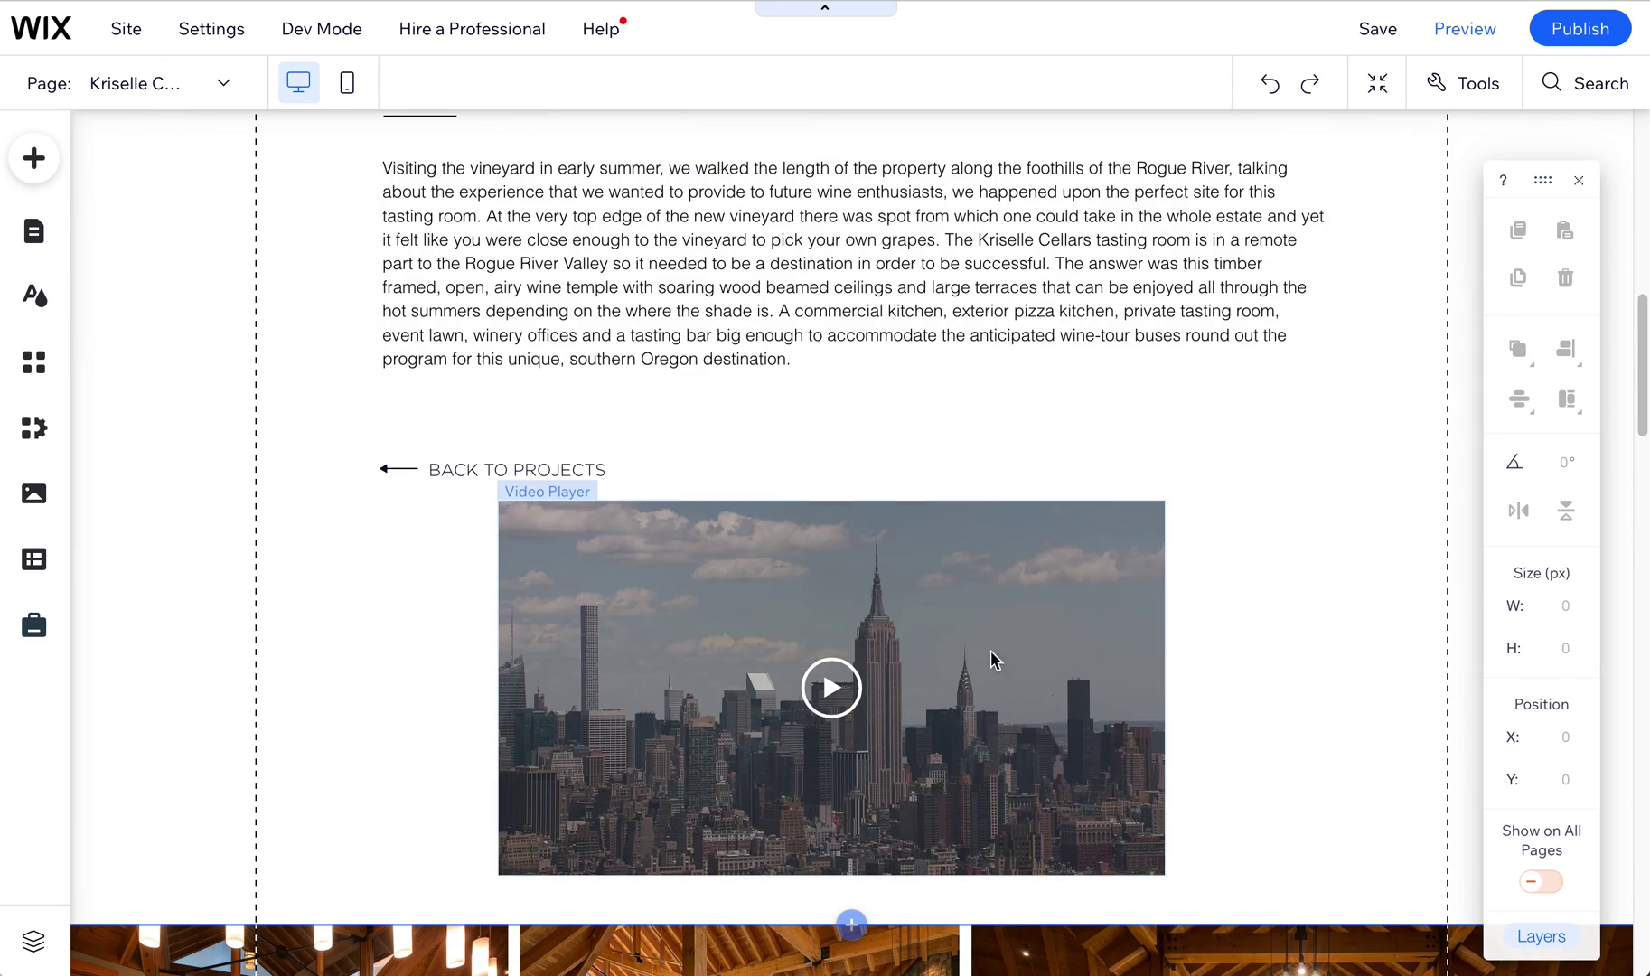
click(1027, 649)
key(Delete)
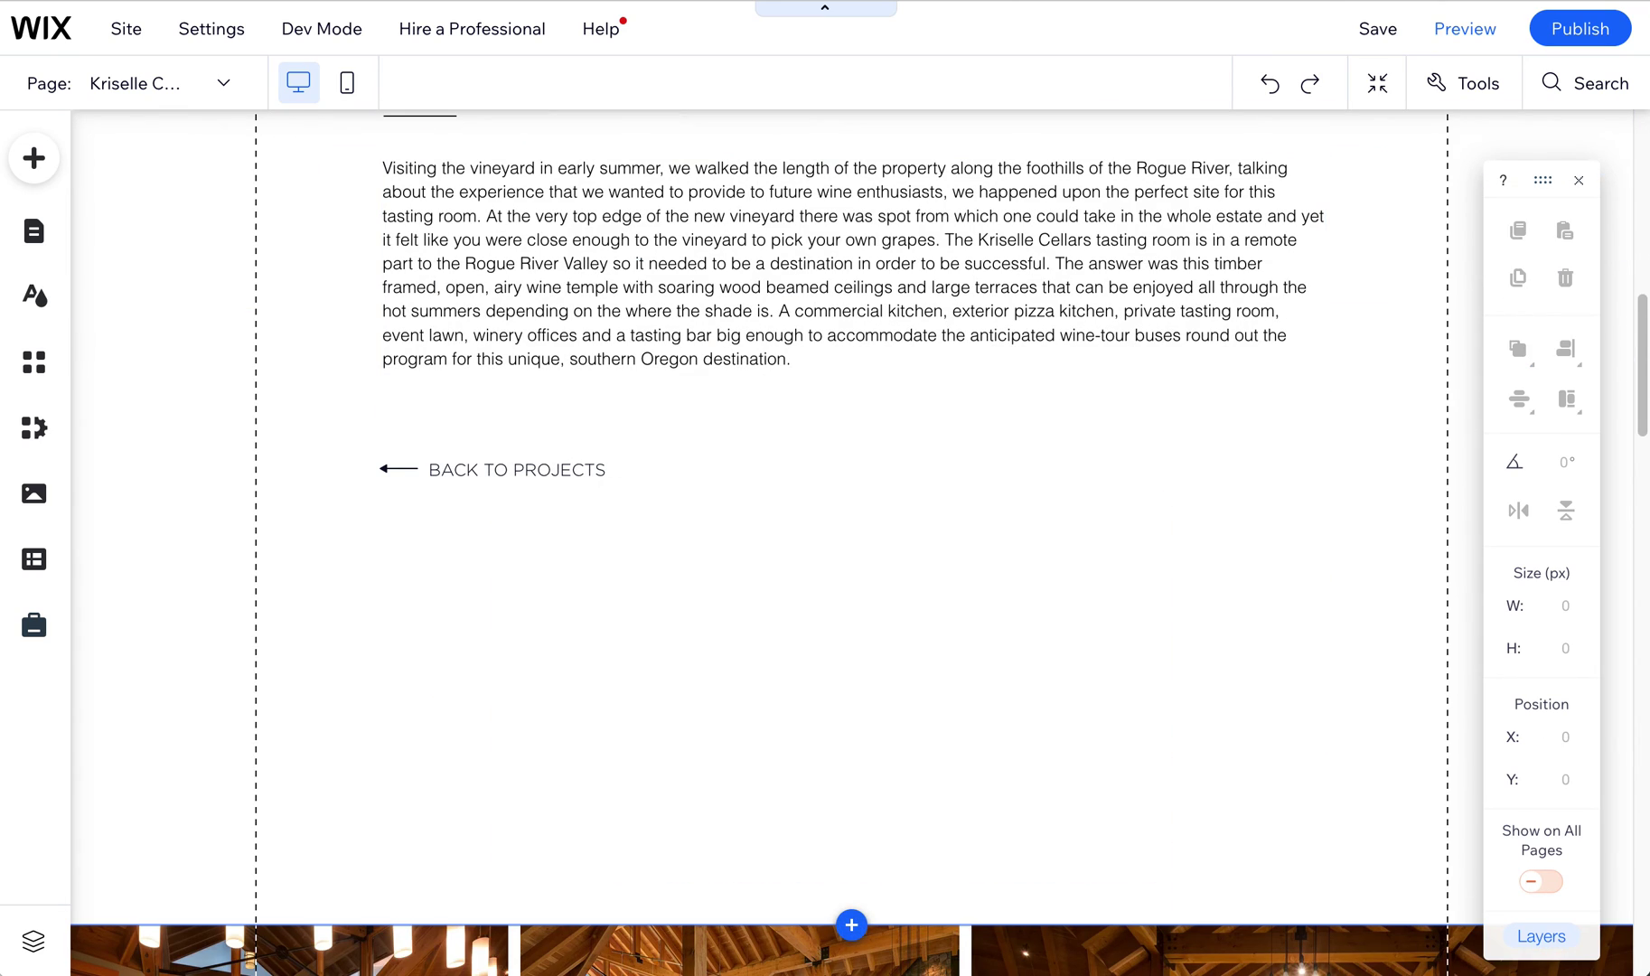
click(1059, 899)
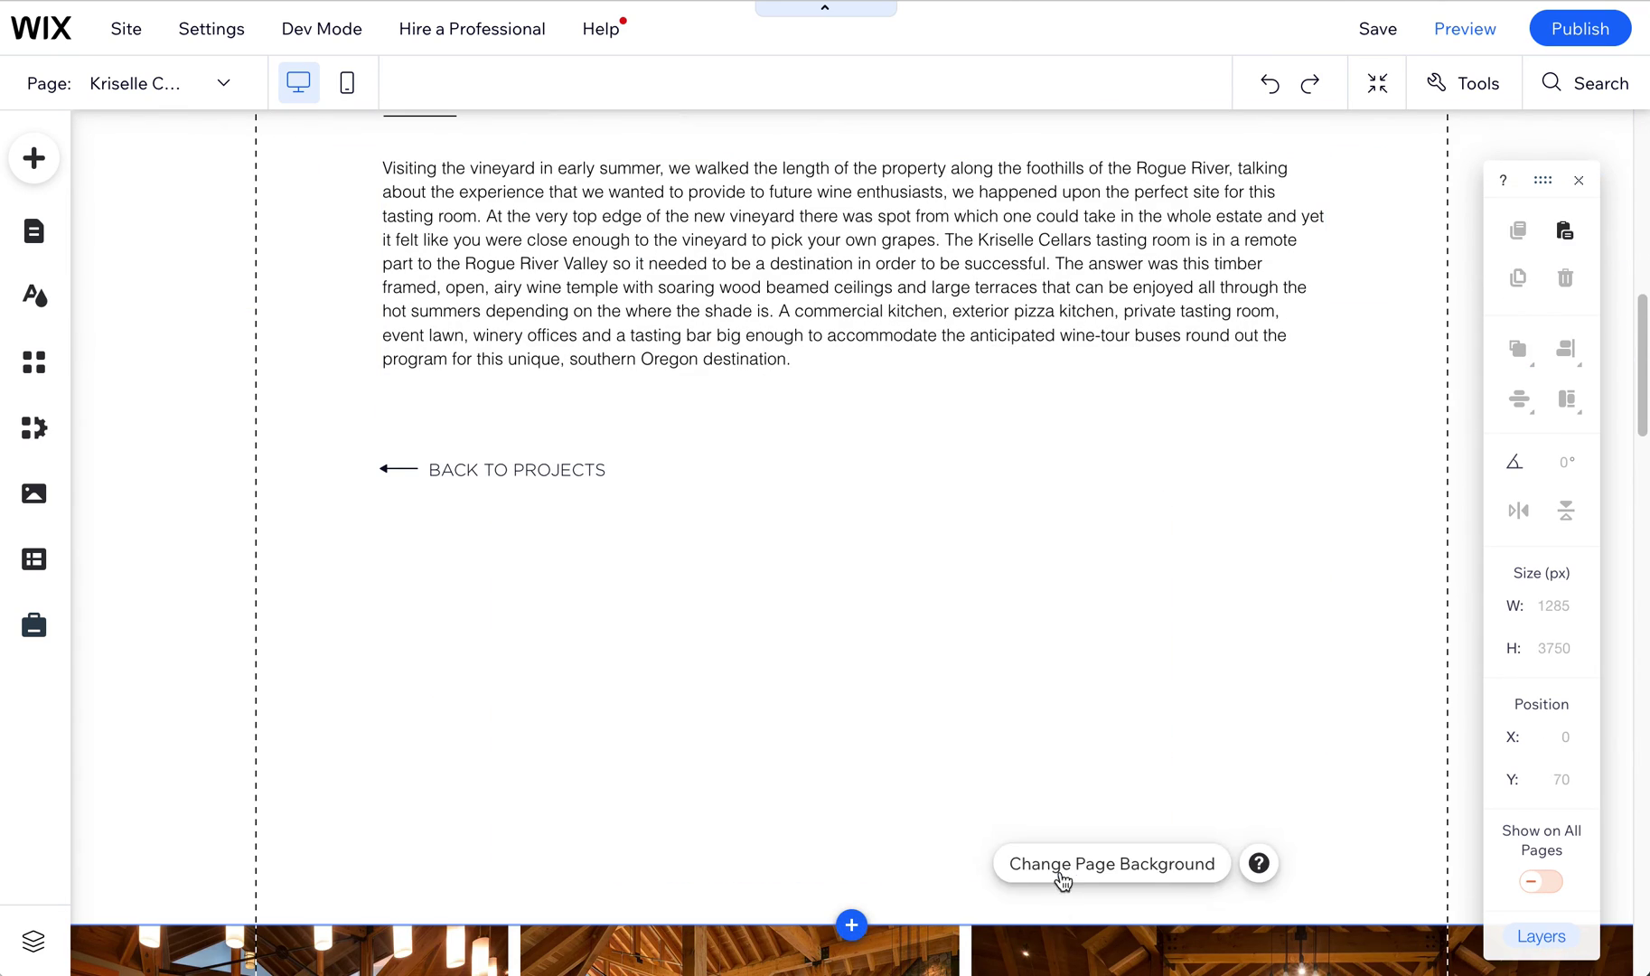
click(967, 939)
drag(965, 926, 850, 540)
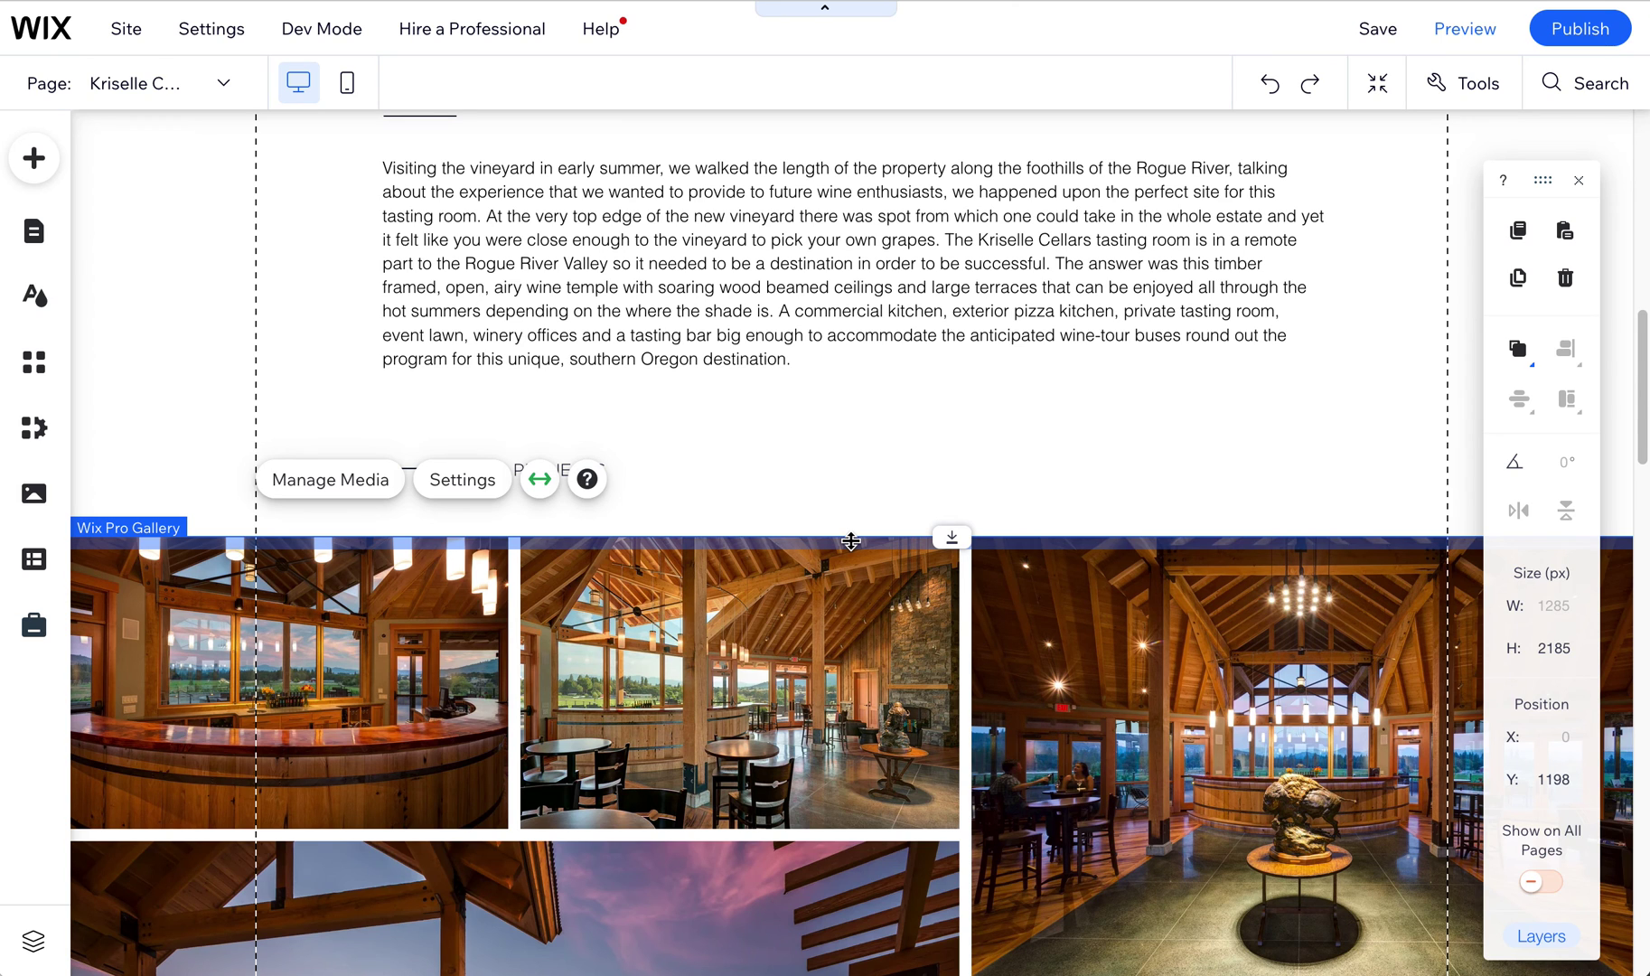
Step: Fine-tune the Pro Gallery to Y 1202 below Back to Projects, then check its photos in Manage Media
drag(851, 540, 850, 540)
scroll(995, 671, down, 4)
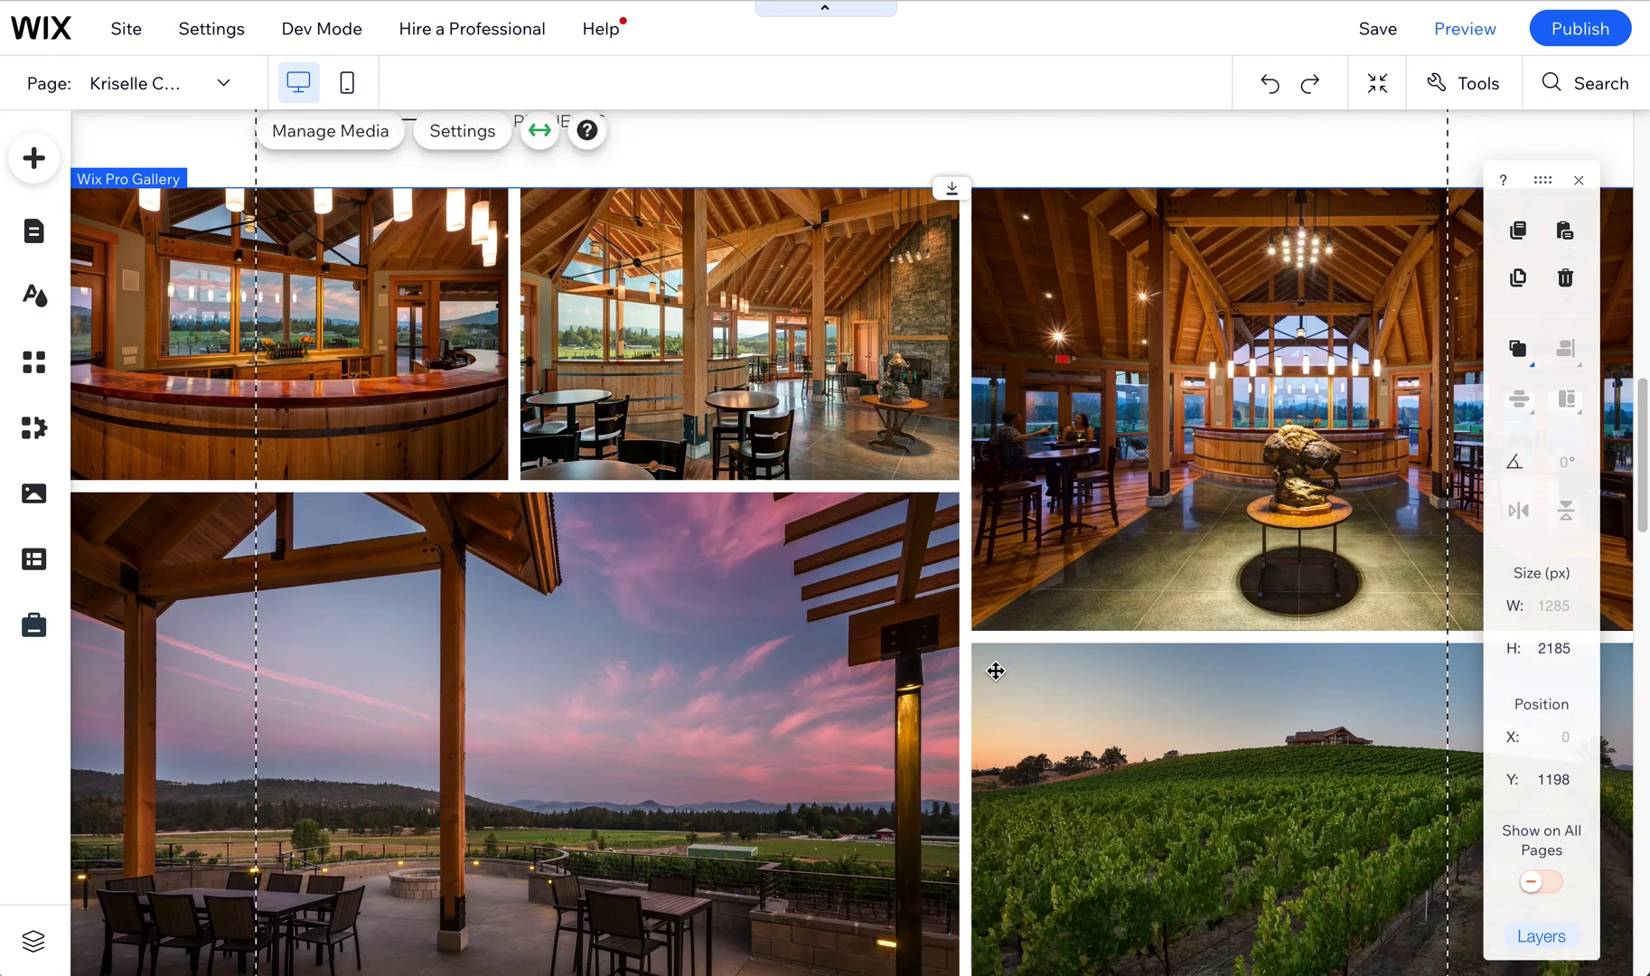
scroll(994, 669, up, 5)
drag(972, 625, 930, 583)
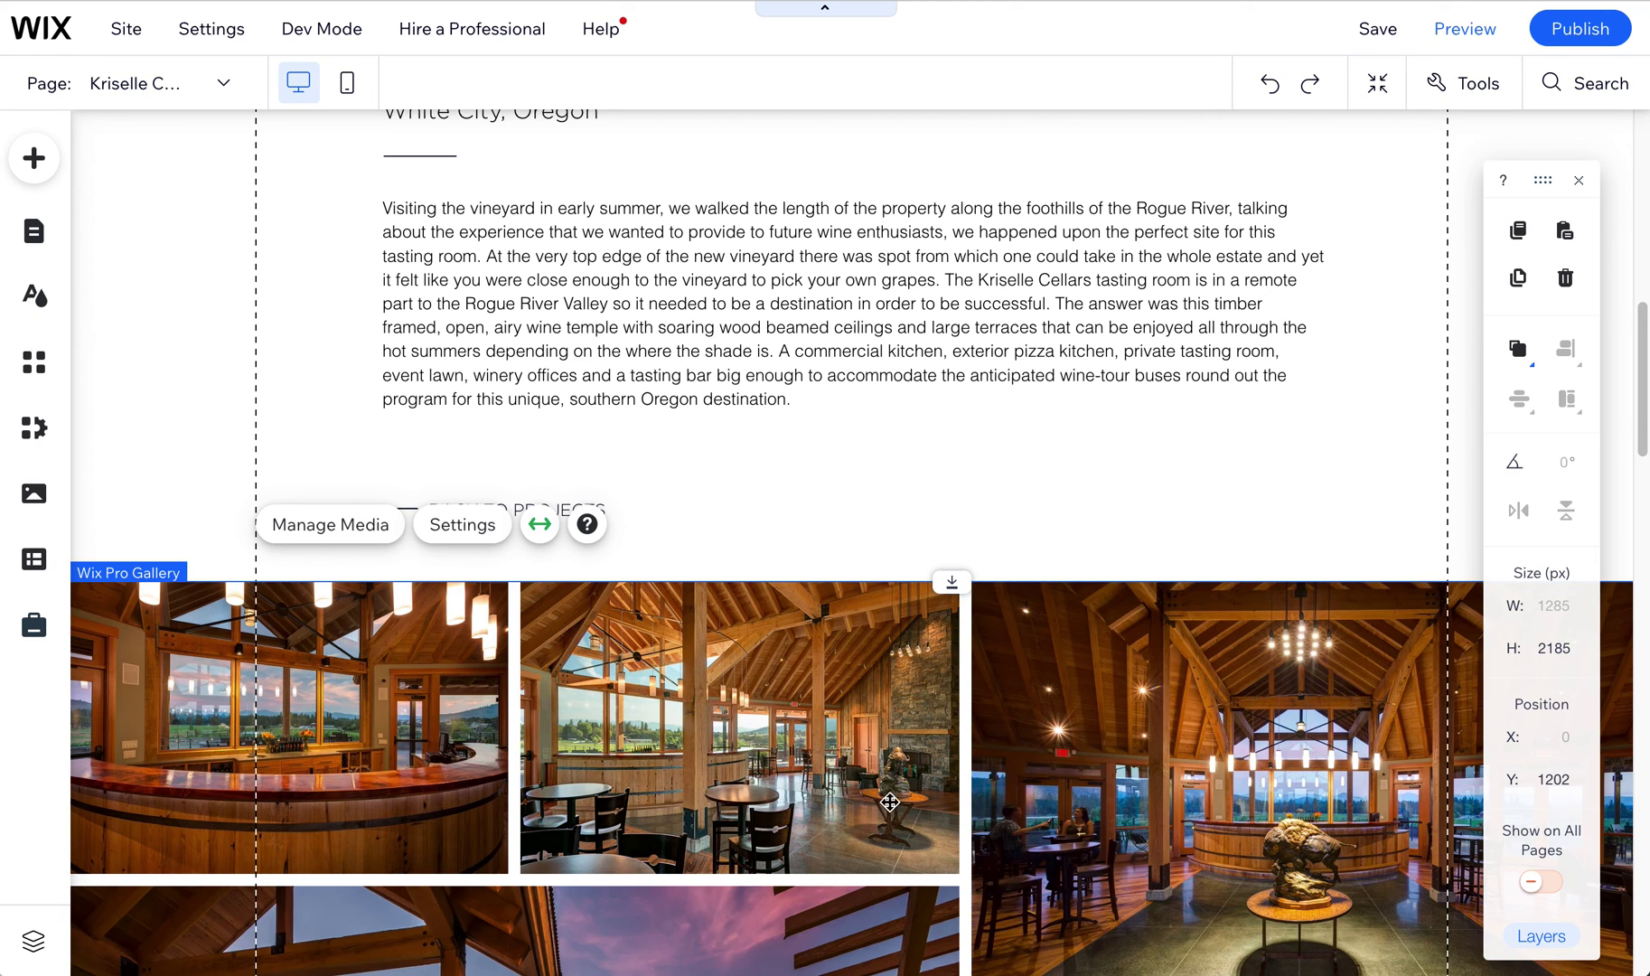
scroll(899, 800, down, 2)
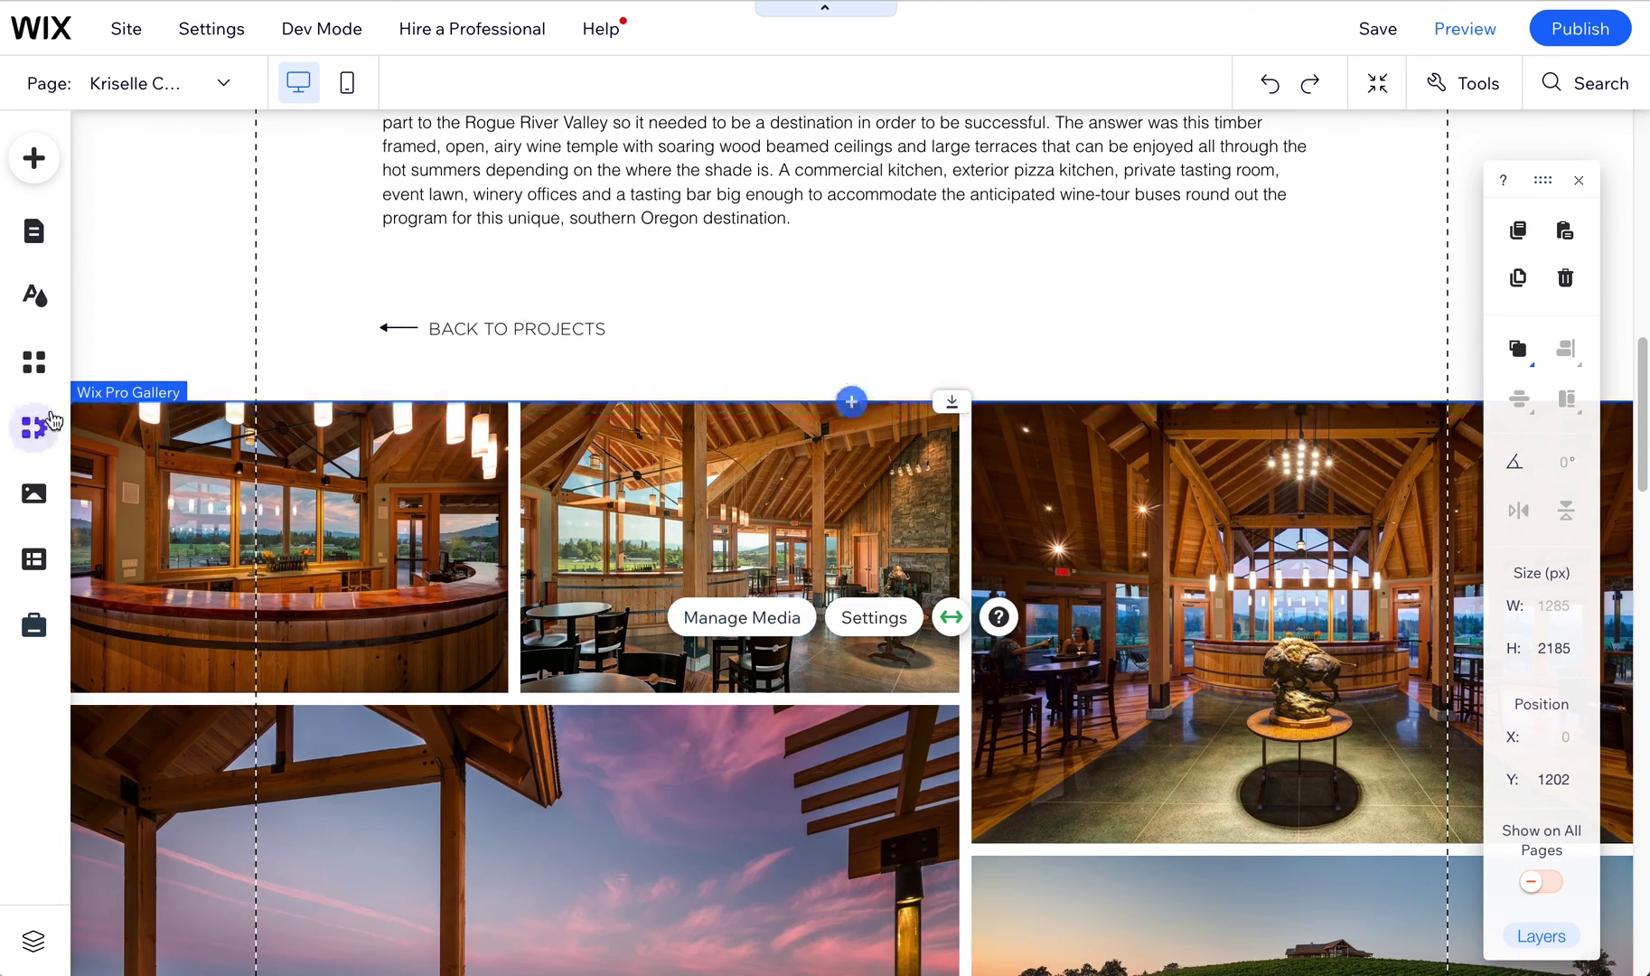
click(750, 624)
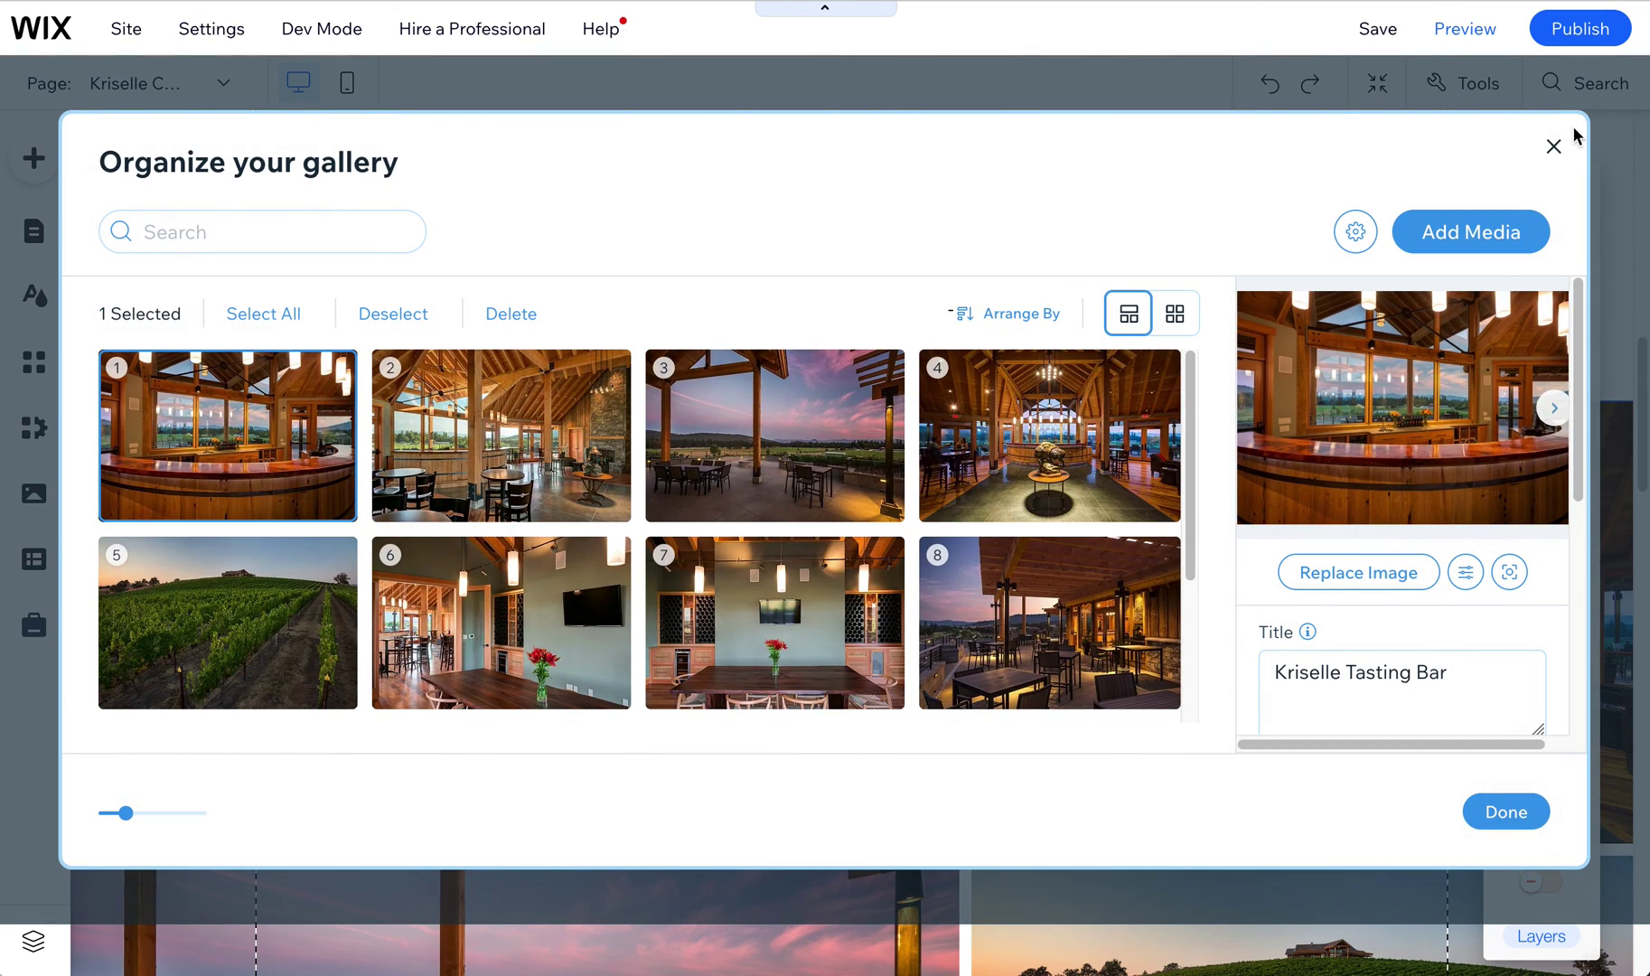
click(1555, 149)
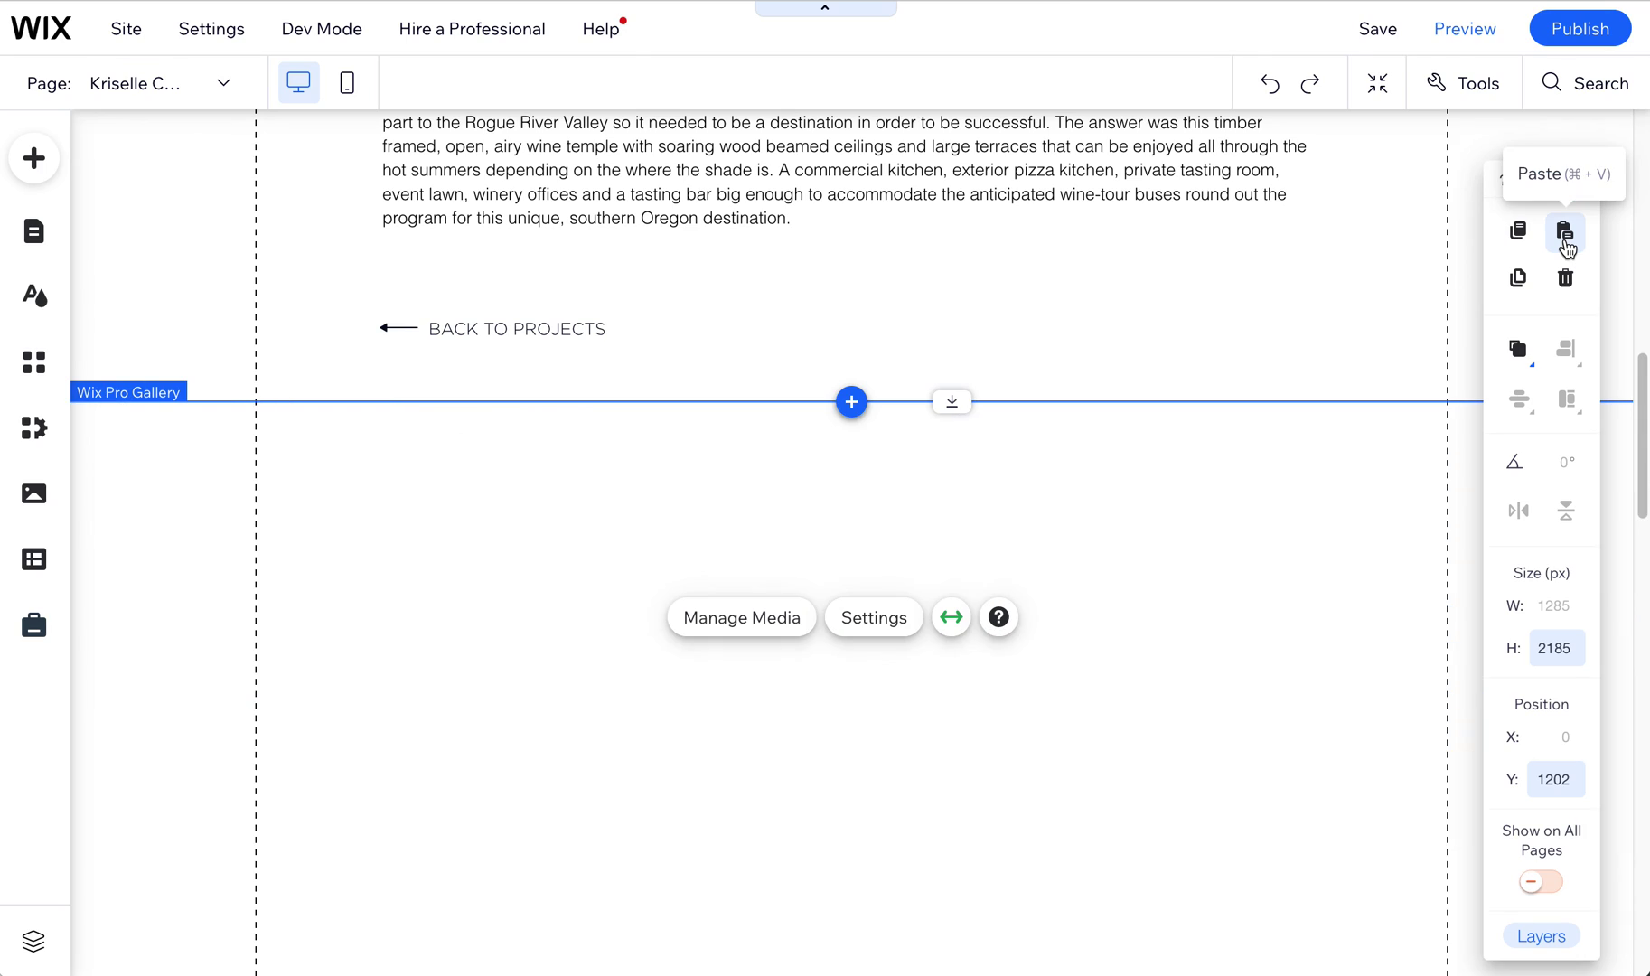